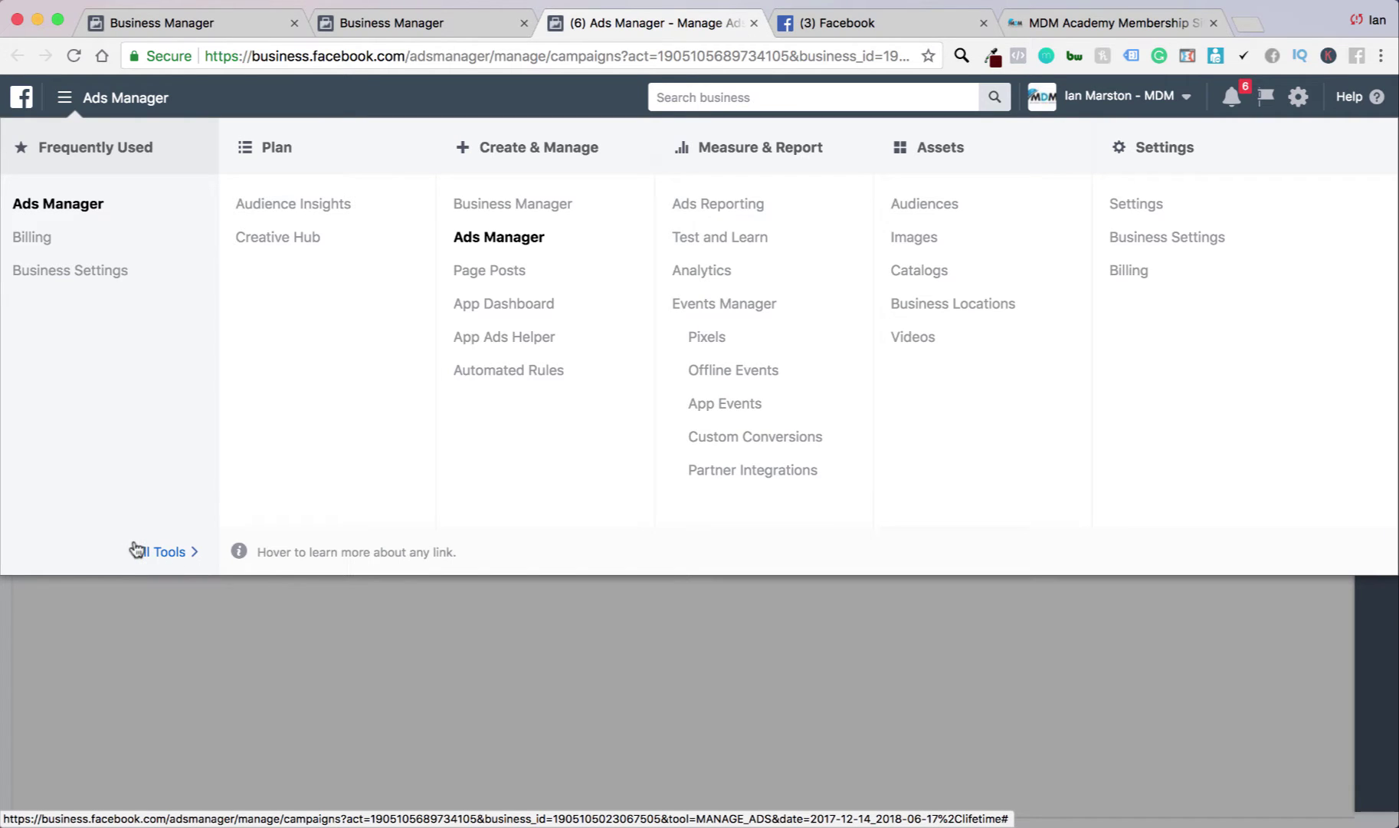
Step: Open the Audiences library and switch to the Millennial Digital Marketing ad account
{"action": "left_click", "coordinate": [935, 210]}
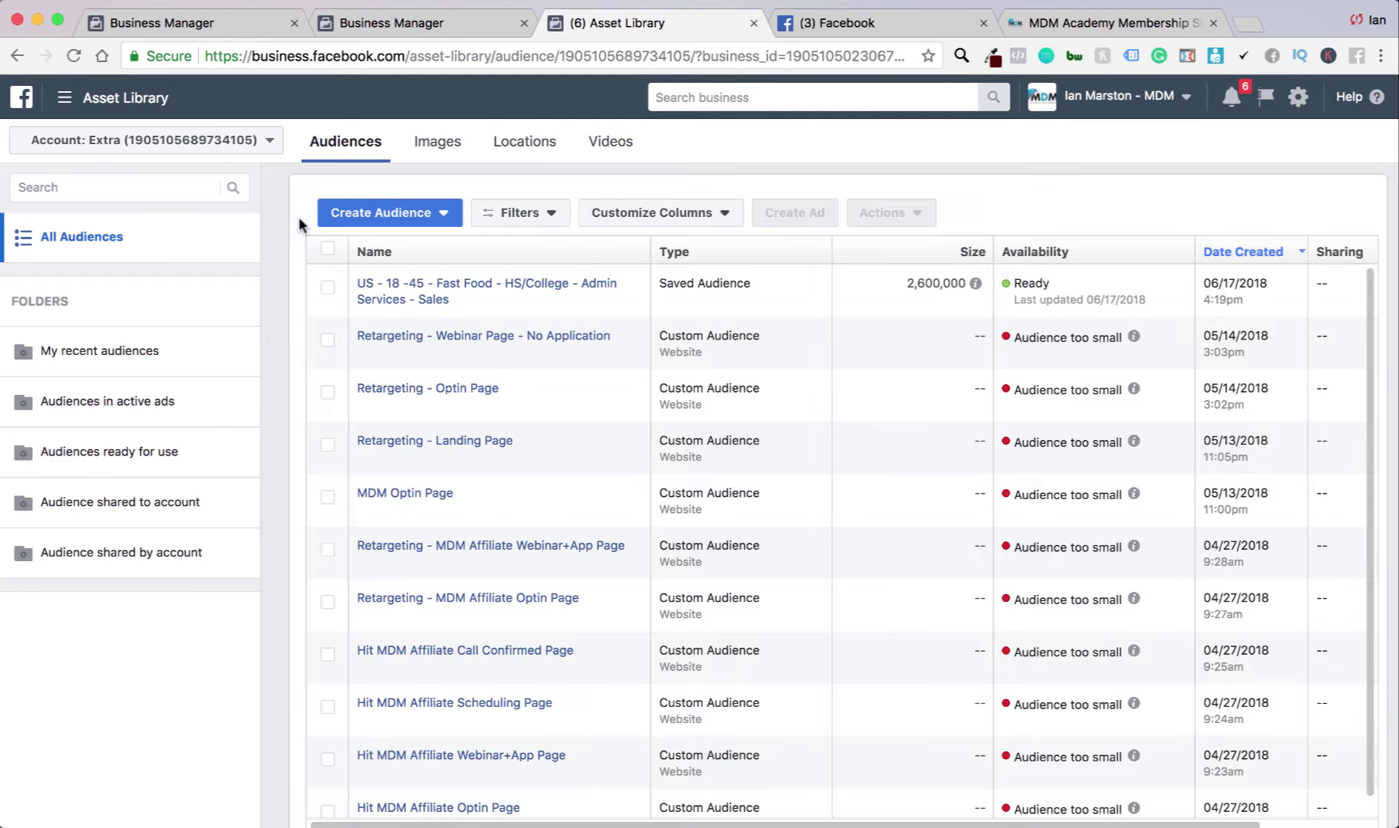
{"action": "scroll", "coordinate": [737, 426], "scroll_direction": "down", "scroll_amount": 1}
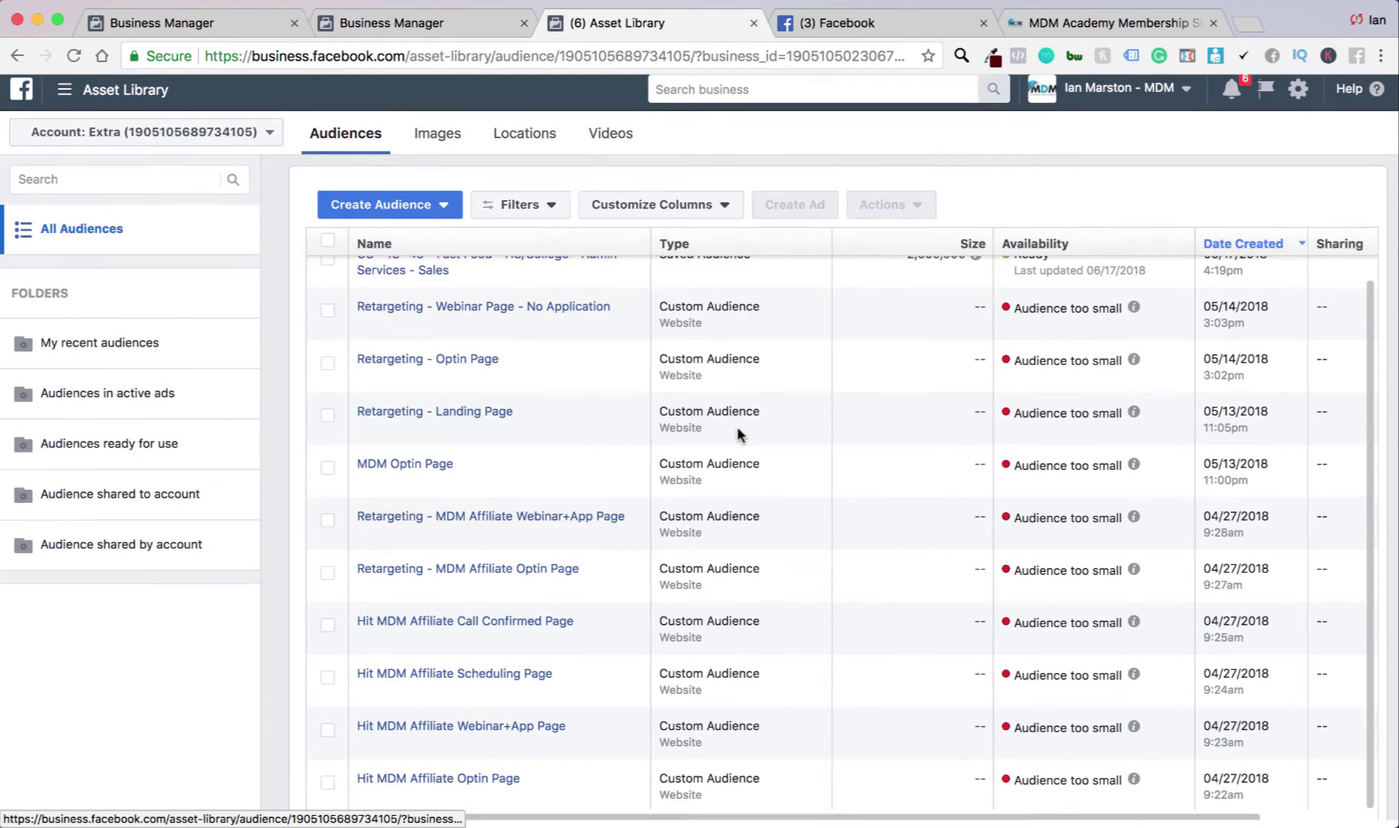
{"action": "scroll", "coordinate": [743, 430], "scroll_direction": "up", "scroll_amount": 1}
{"action": "left_click", "coordinate": [234, 141]}
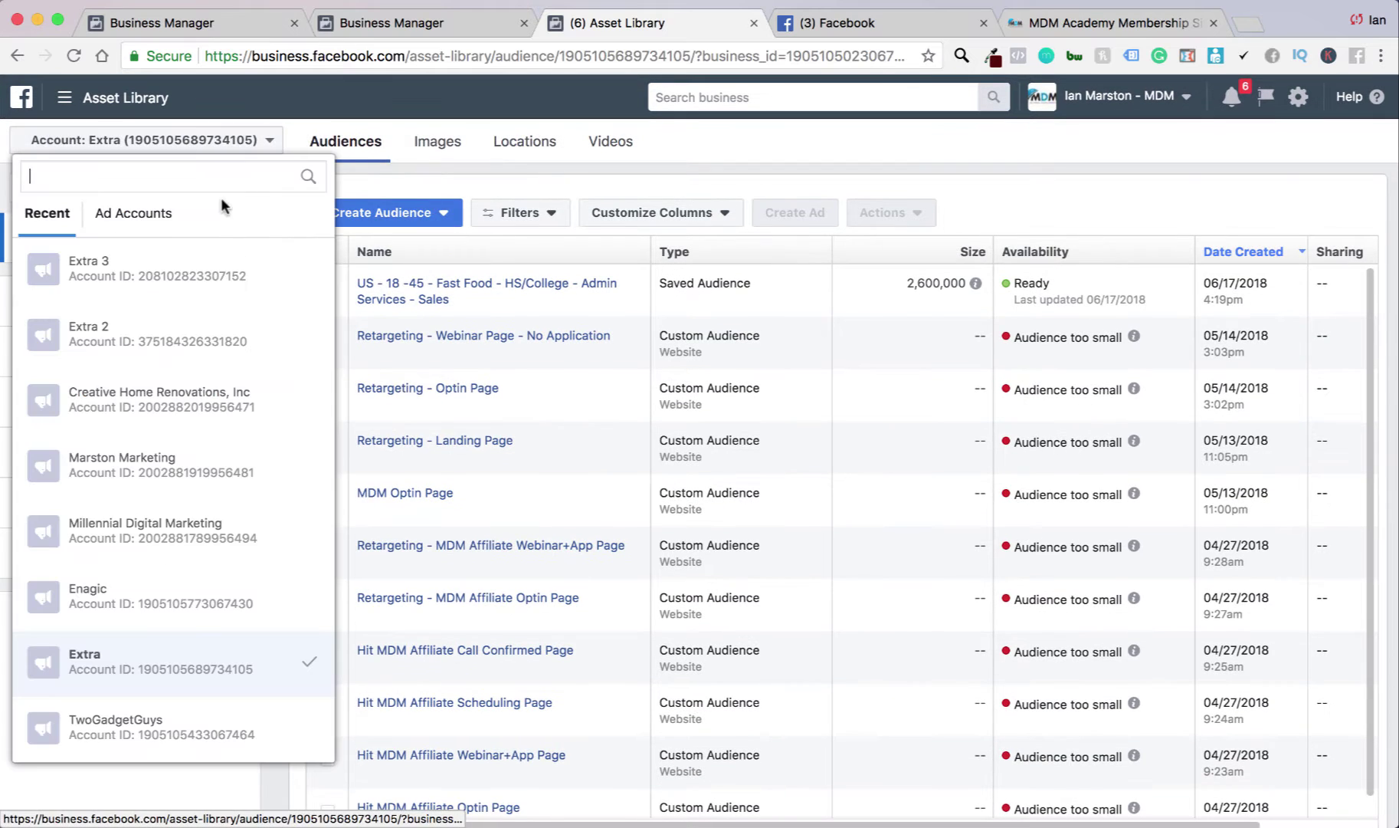
{"action": "scroll", "coordinate": [198, 463], "scroll_direction": "down", "scroll_amount": 2}
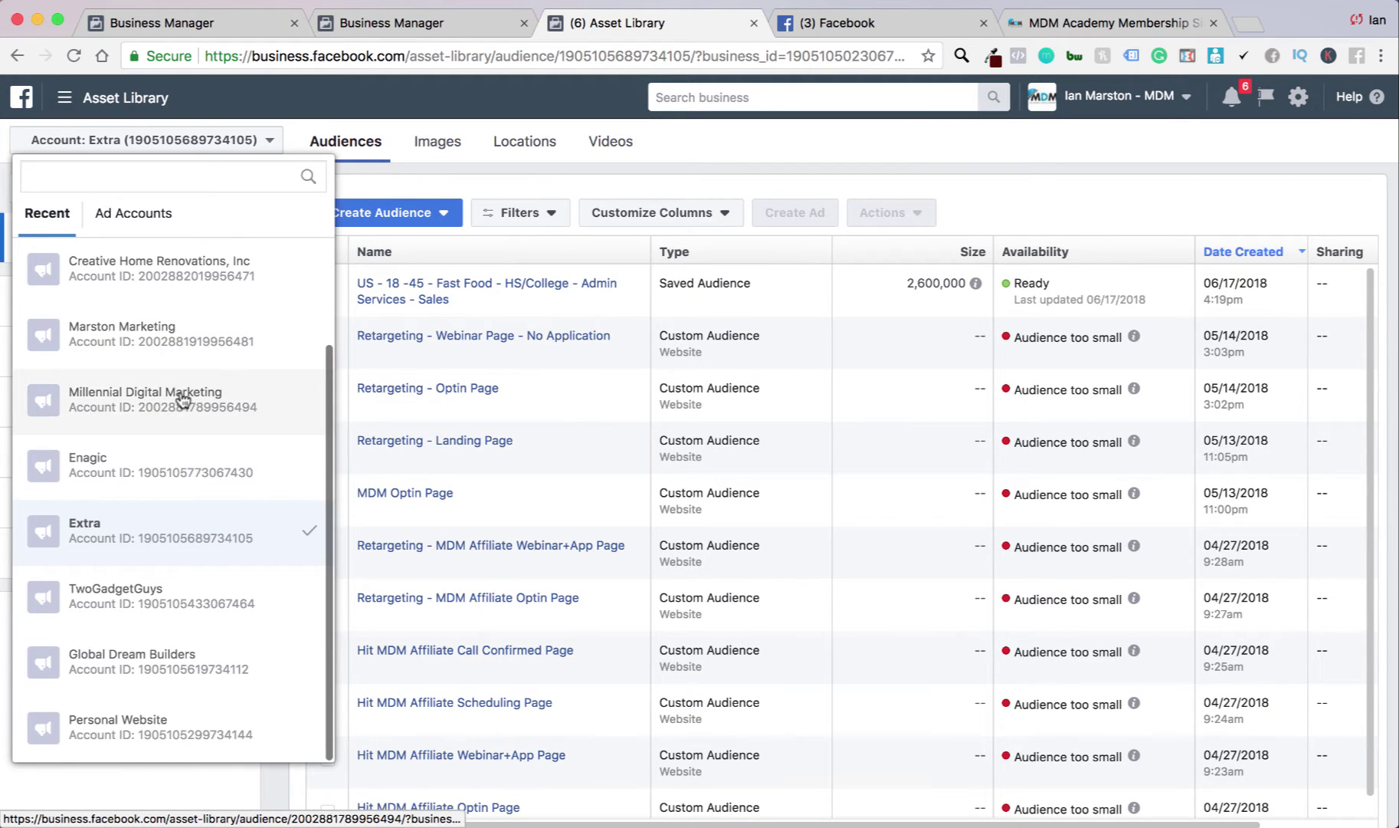
{"action": "left_click", "coordinate": [183, 399]}
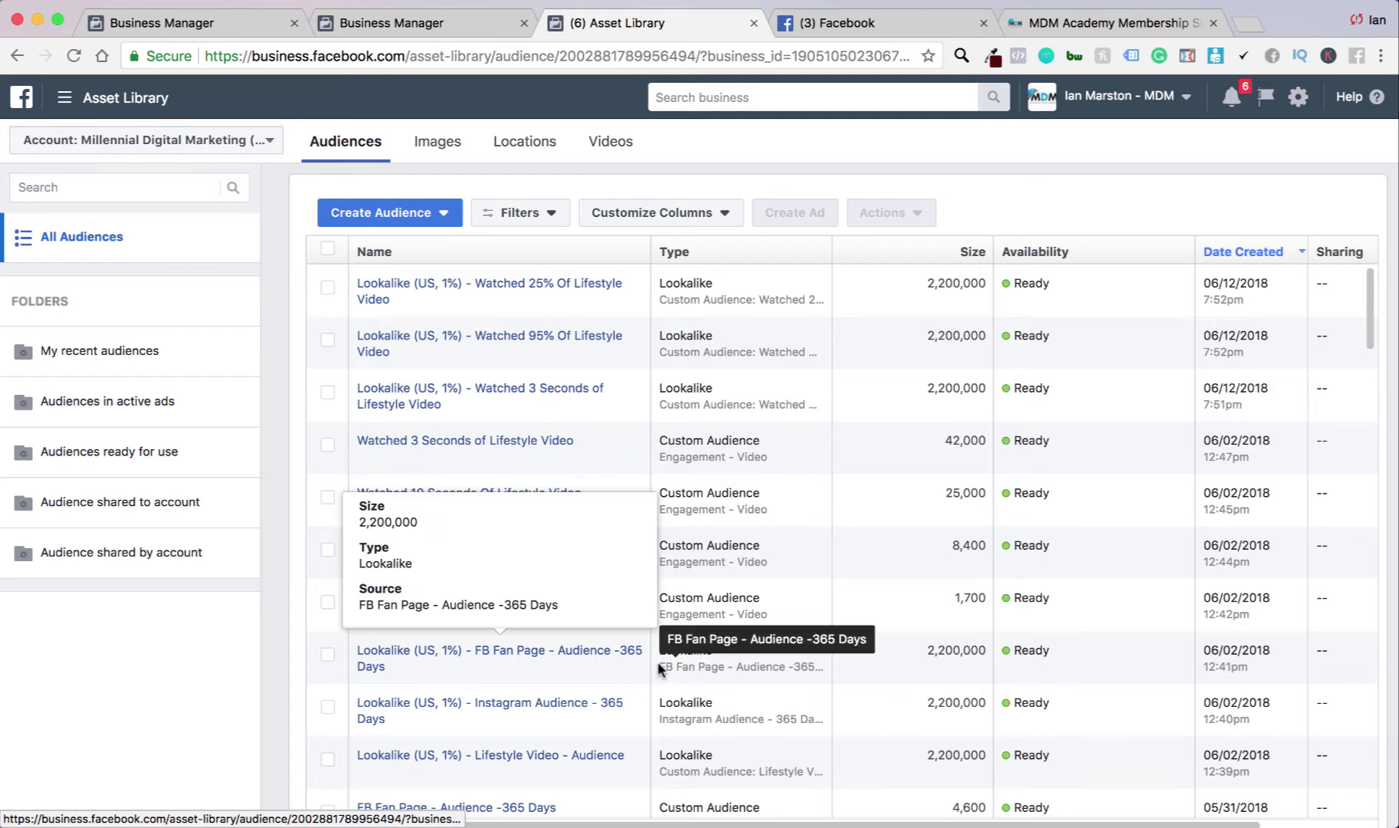
{"action": "scroll", "coordinate": [668, 590], "scroll_direction": "down", "scroll_amount": 7}
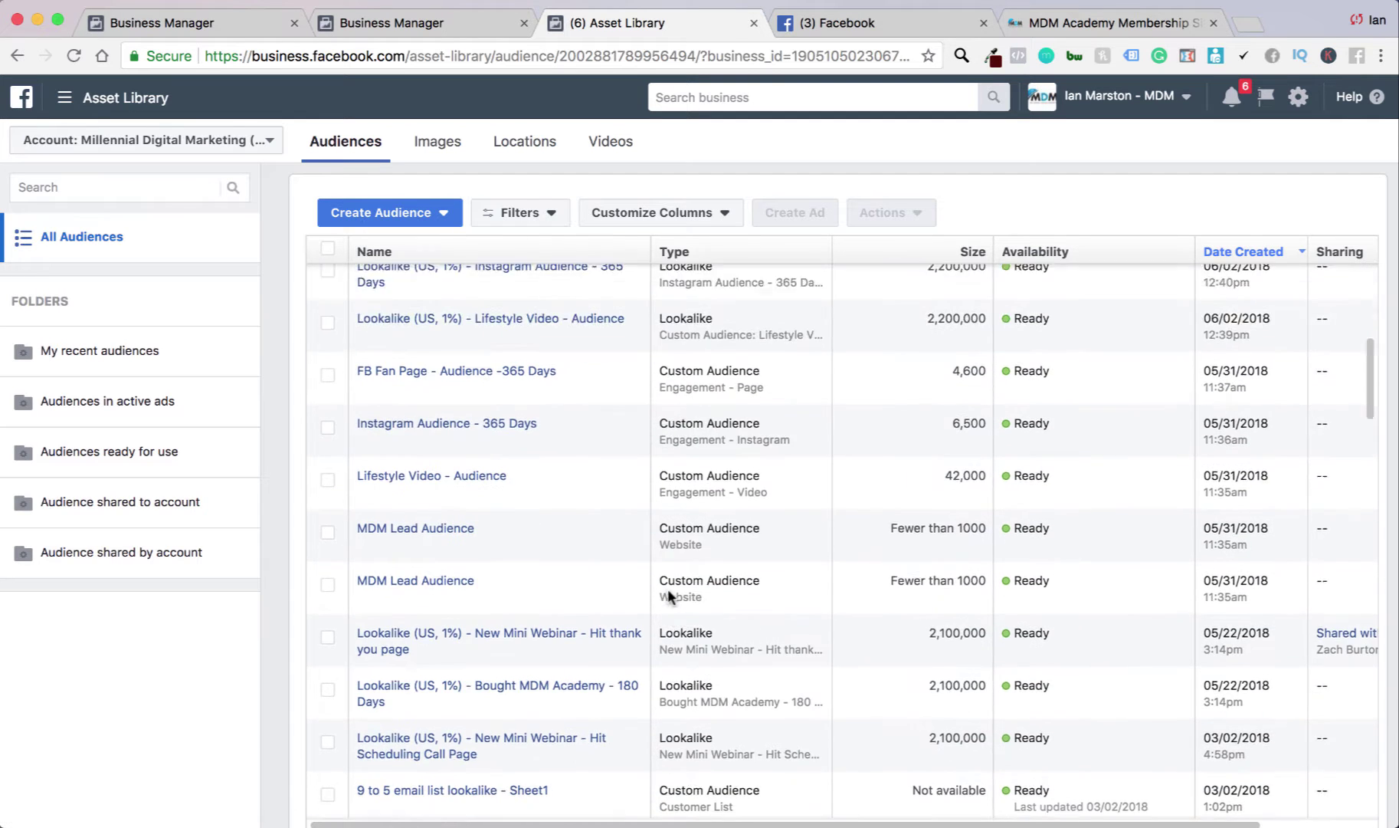
{"action": "scroll", "coordinate": [669, 595], "scroll_direction": "up", "scroll_amount": 7}
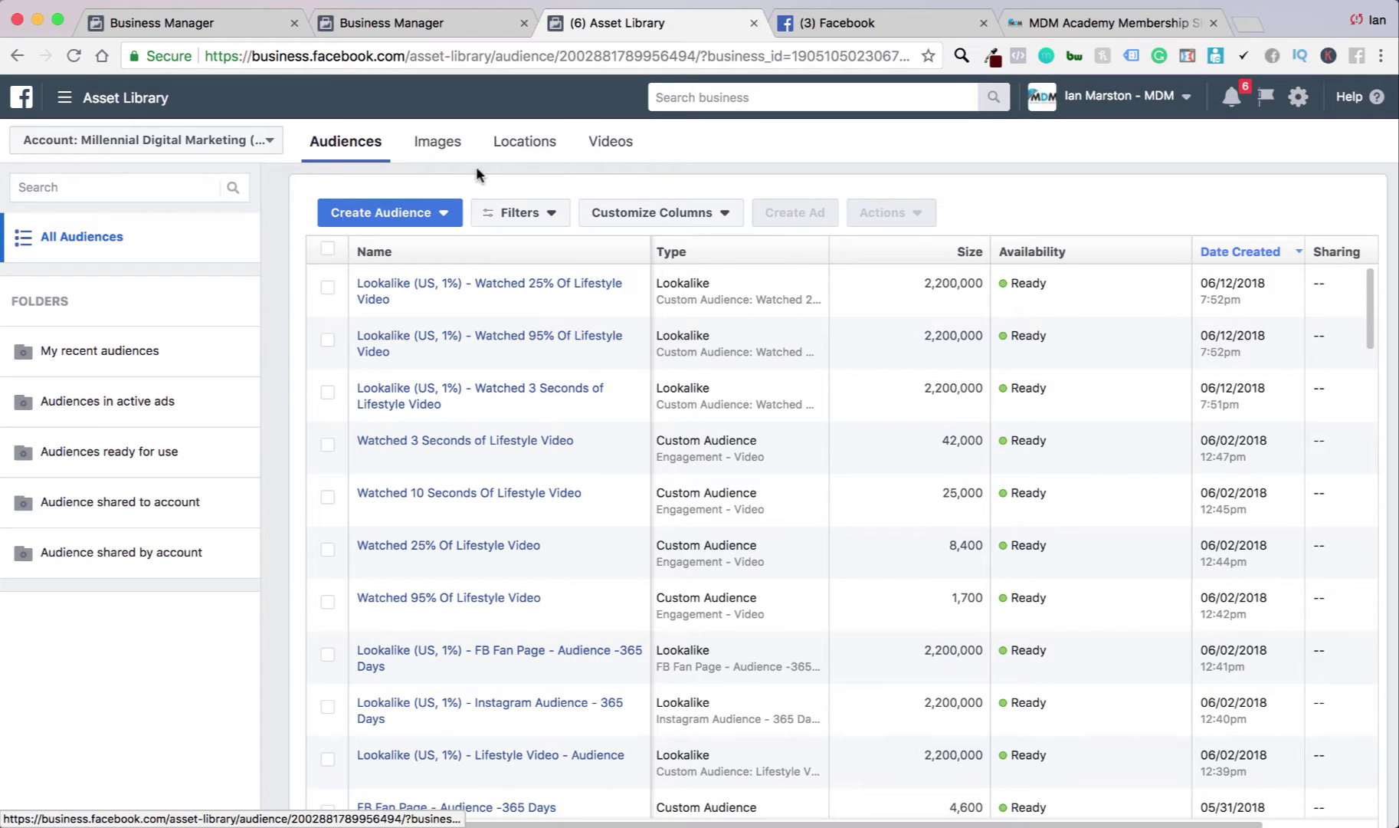
Step: Examine the Engagement source options for a new custom audience, and close the dialog without creating one
{"action": "left_click", "coordinate": [447, 215]}
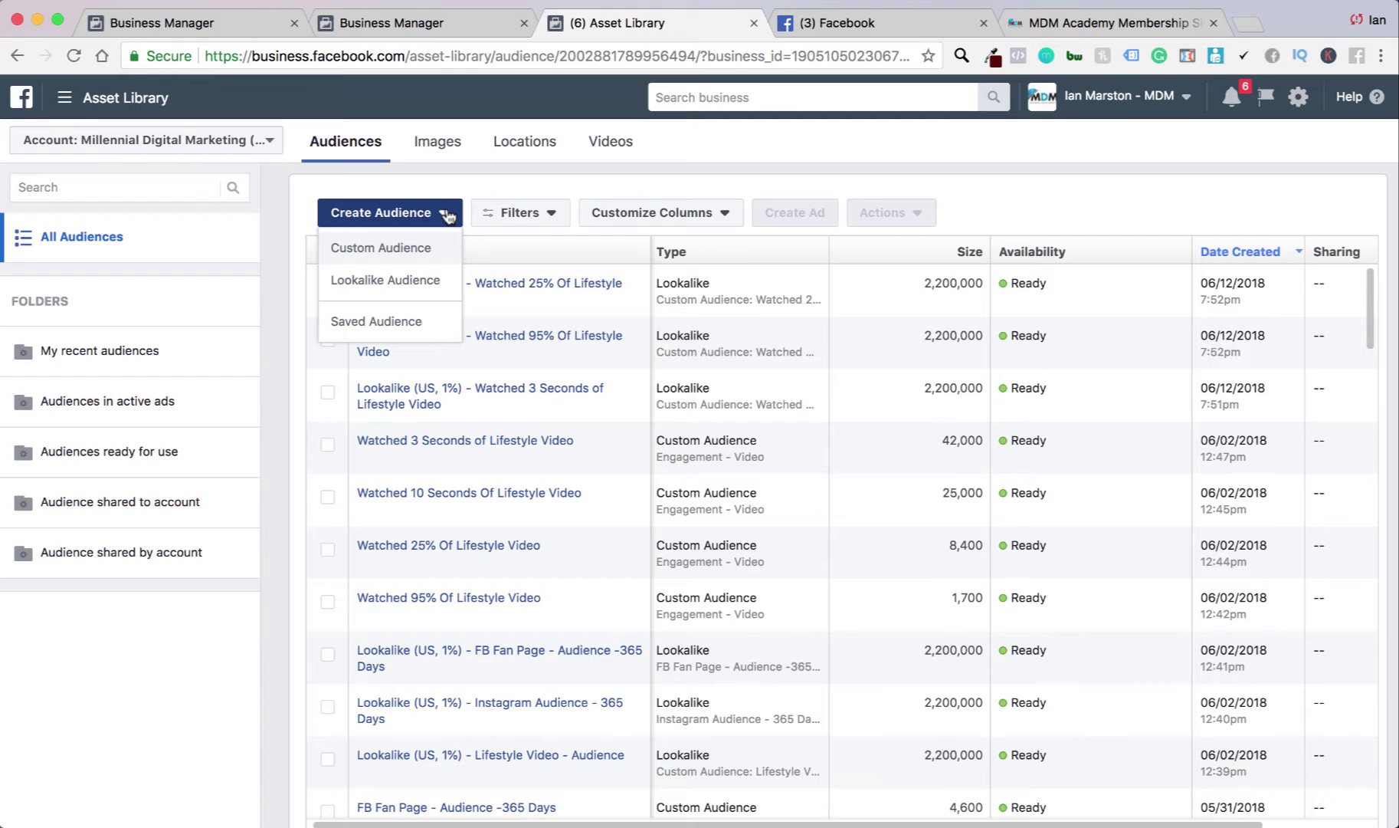
{"action": "left_click", "coordinate": [391, 258]}
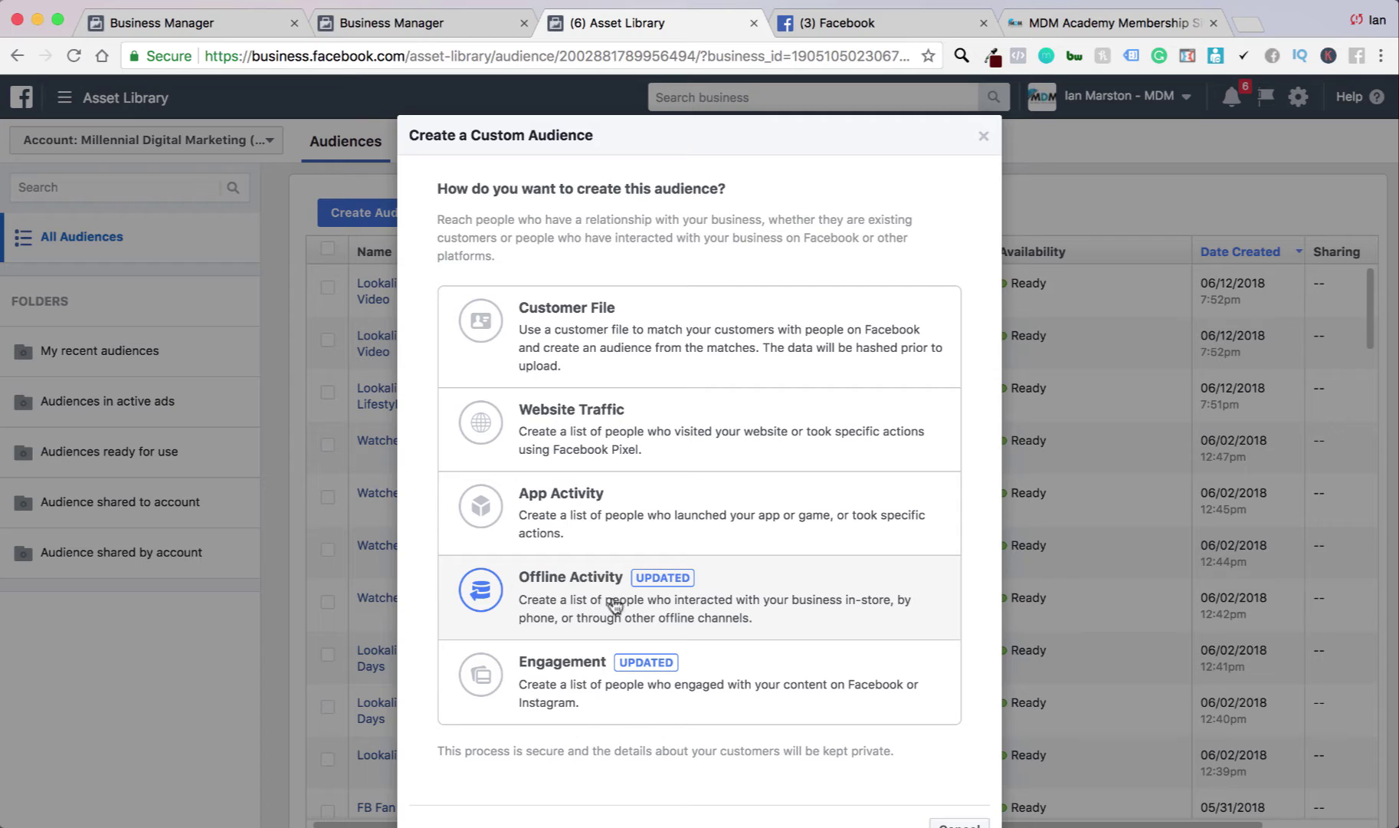
{"action": "left_click", "coordinate": [615, 693]}
{"action": "scroll", "coordinate": [515, 427], "scroll_direction": "down", "scroll_amount": 2}
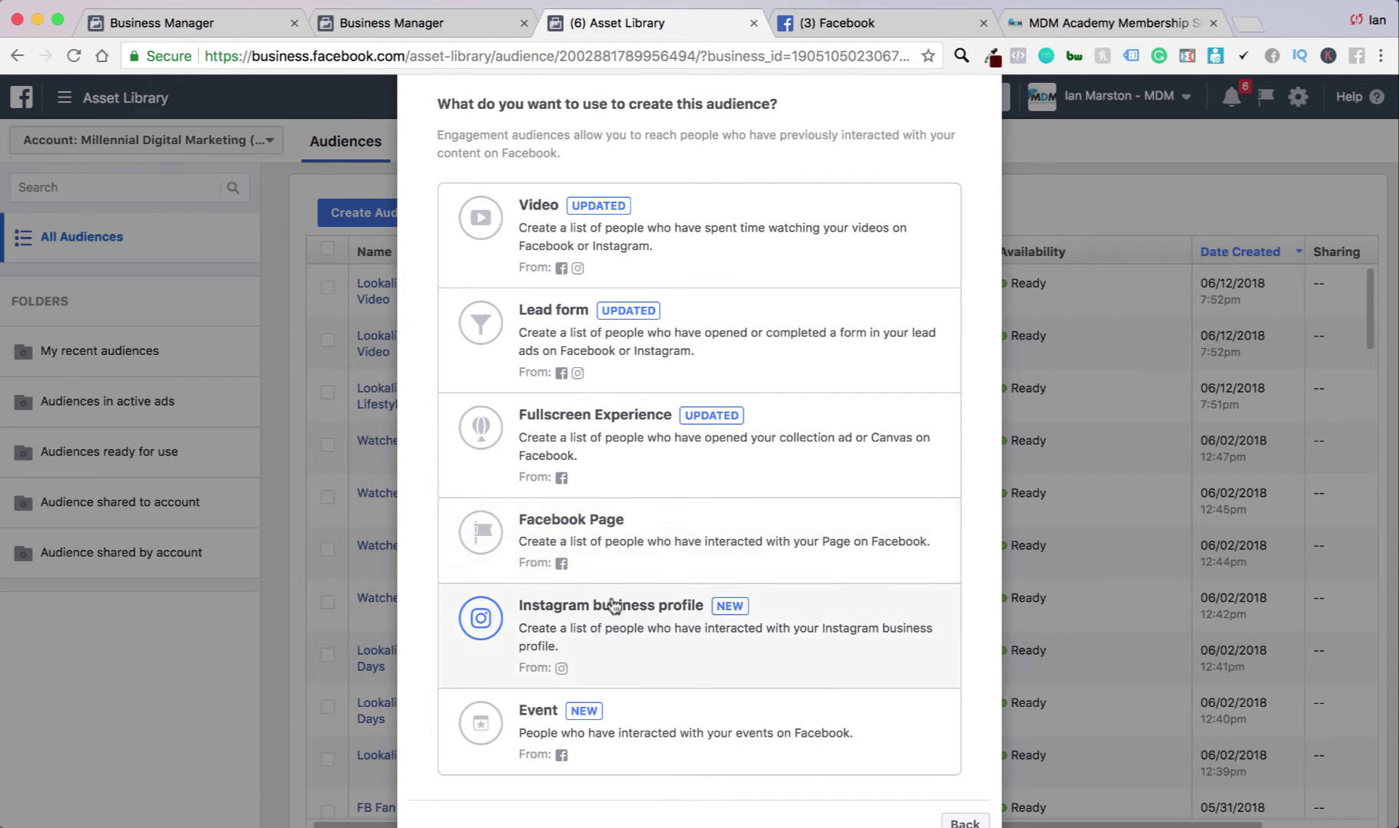
{"action": "scroll", "coordinate": [621, 662], "scroll_direction": "up", "scroll_amount": 1}
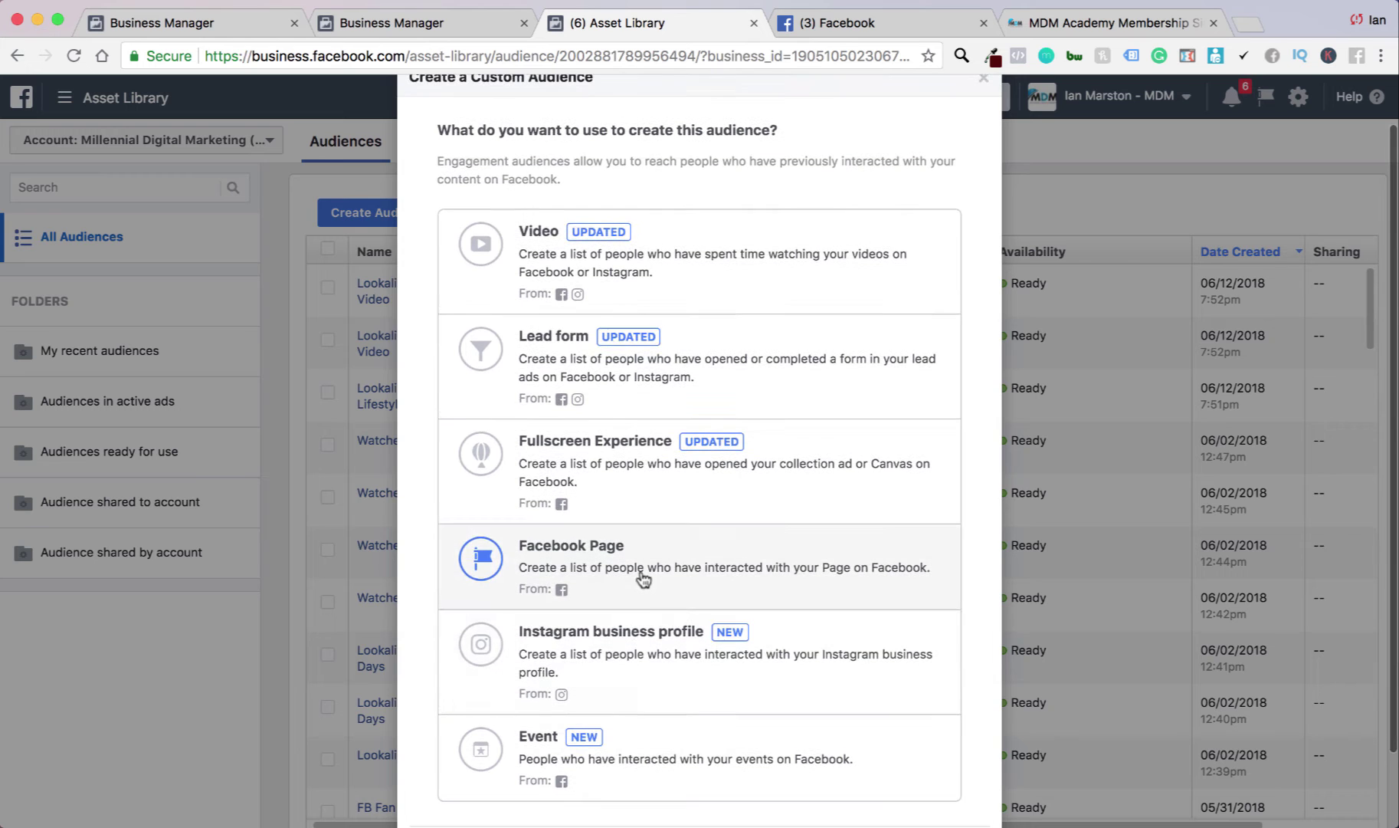
{"action": "scroll", "coordinate": [650, 604], "scroll_direction": "up", "scroll_amount": 1}
{"action": "scroll", "coordinate": [651, 608], "scroll_direction": "down", "scroll_amount": 1}
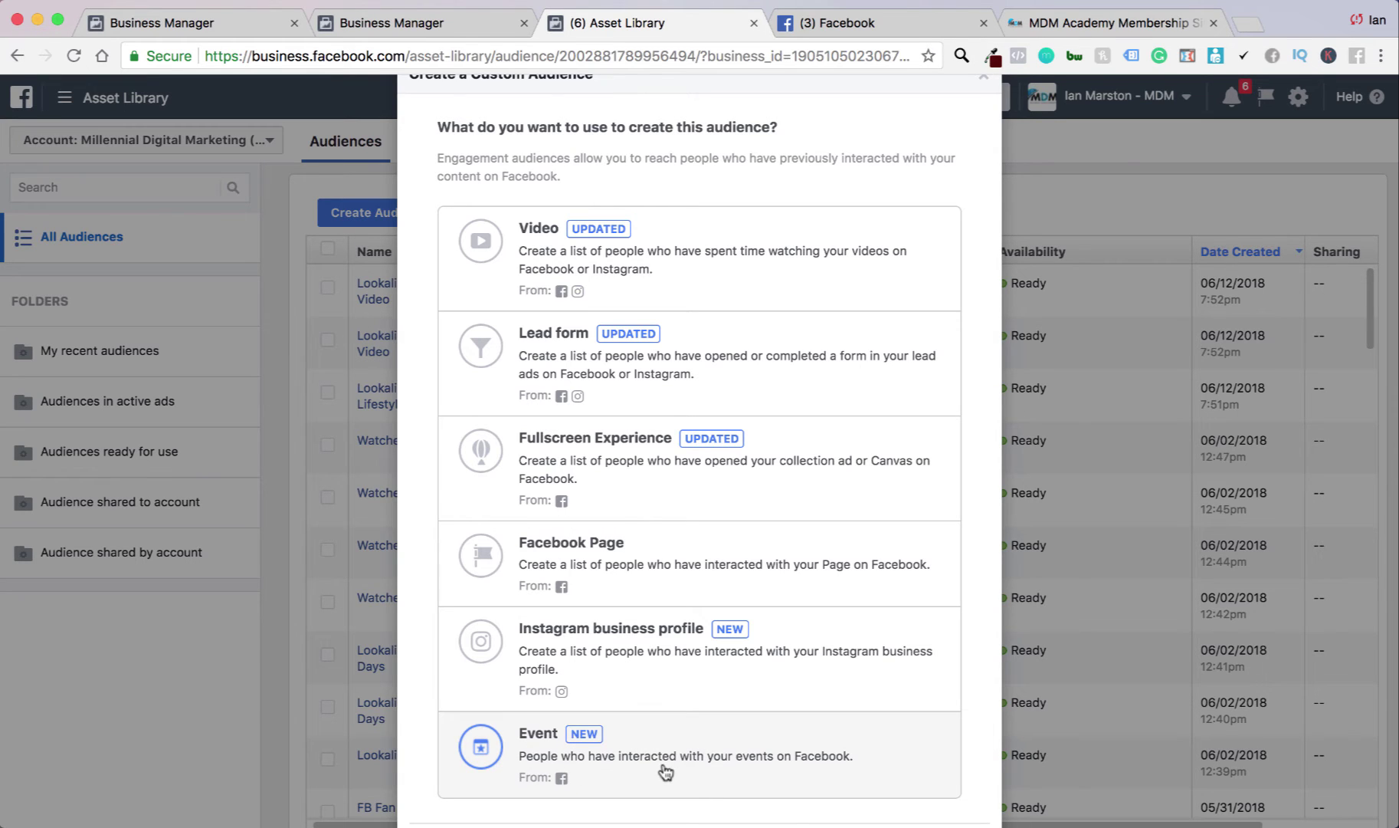
{"action": "scroll", "coordinate": [713, 727], "scroll_direction": "down", "scroll_amount": 1}
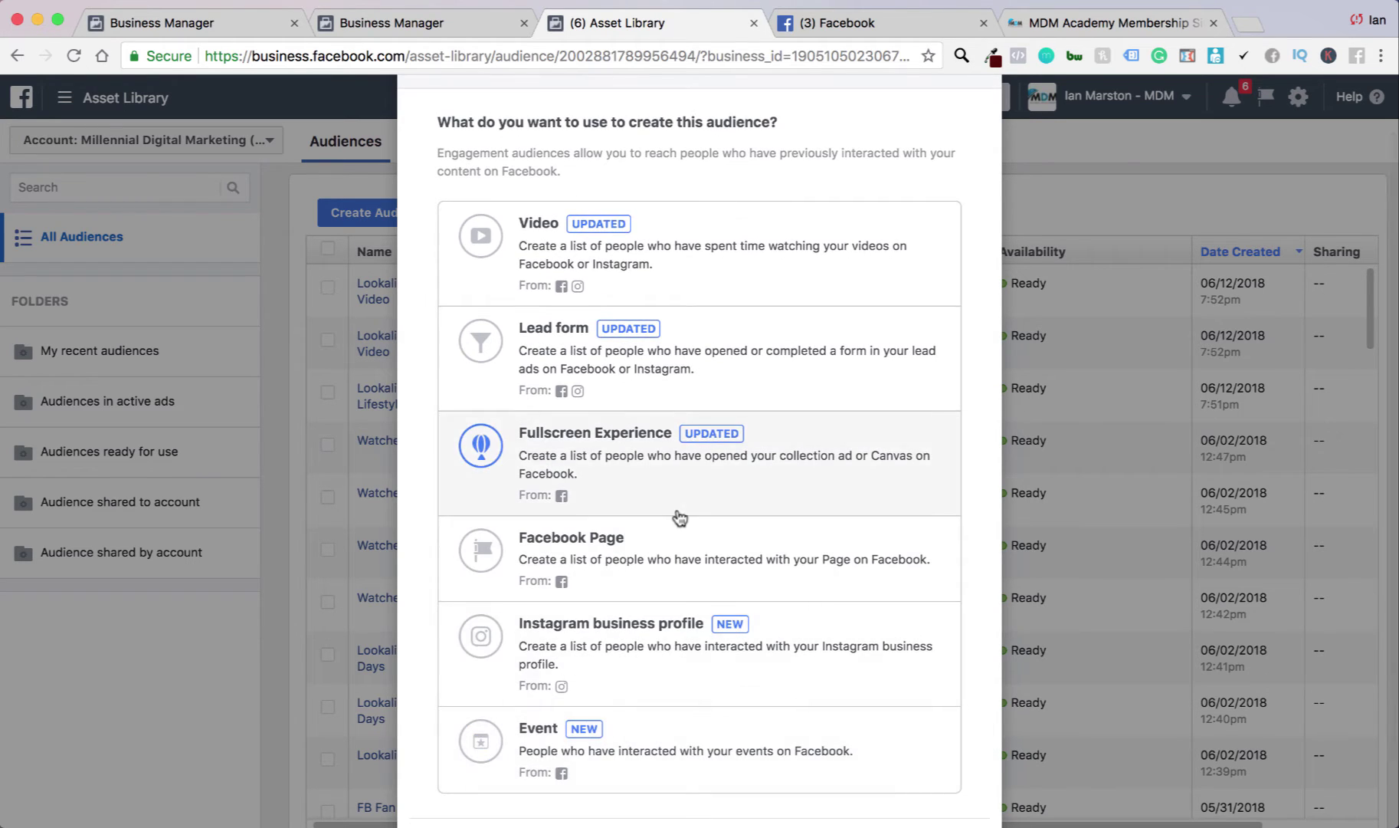
{"action": "scroll", "coordinate": [608, 251], "scroll_direction": "up", "scroll_amount": 1}
{"action": "scroll", "coordinate": [607, 250], "scroll_direction": "up", "scroll_amount": 2}
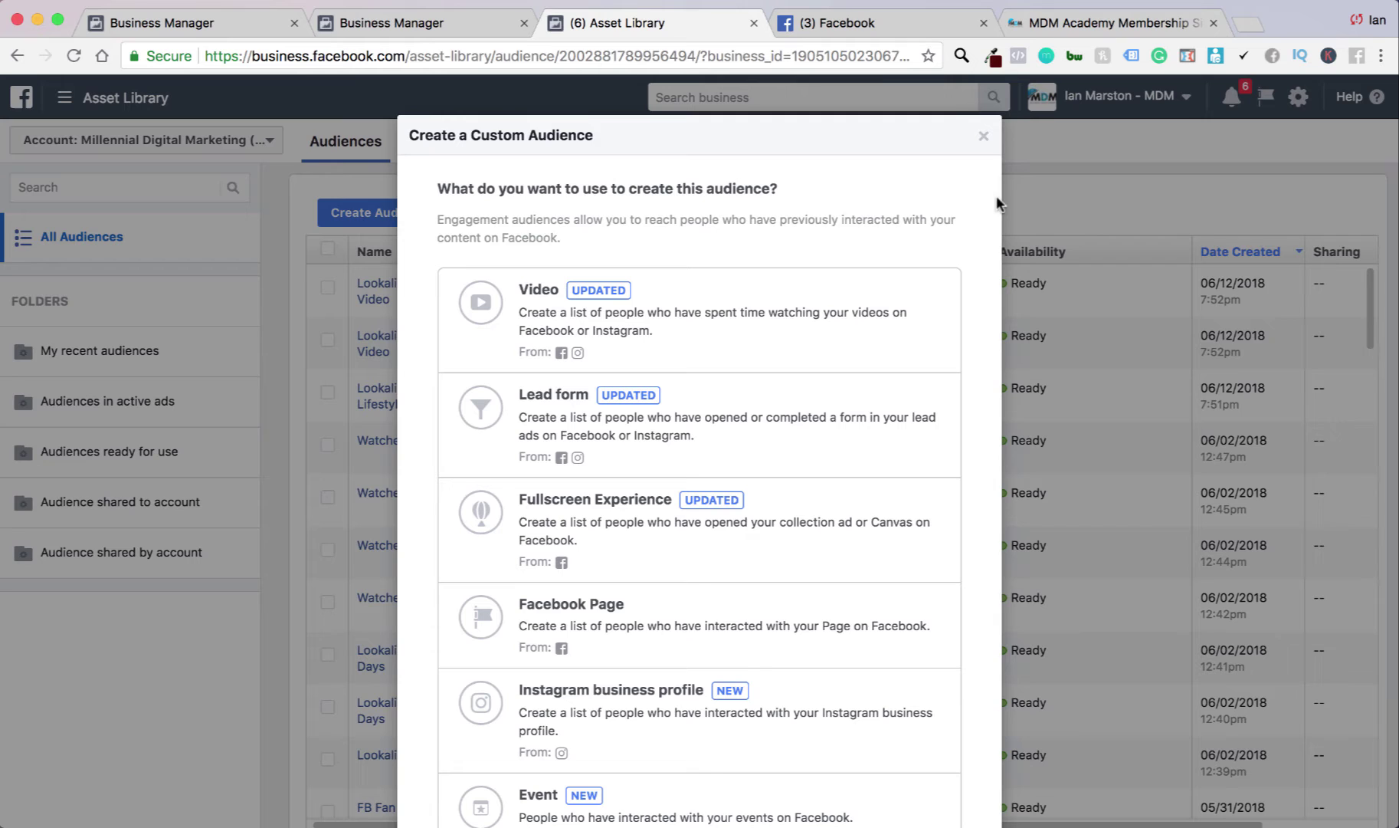
{"action": "left_click", "coordinate": [984, 135]}
Step: Start a new lookalike audience with the IloveKittens page as its source
{"action": "left_click", "coordinate": [456, 222]}
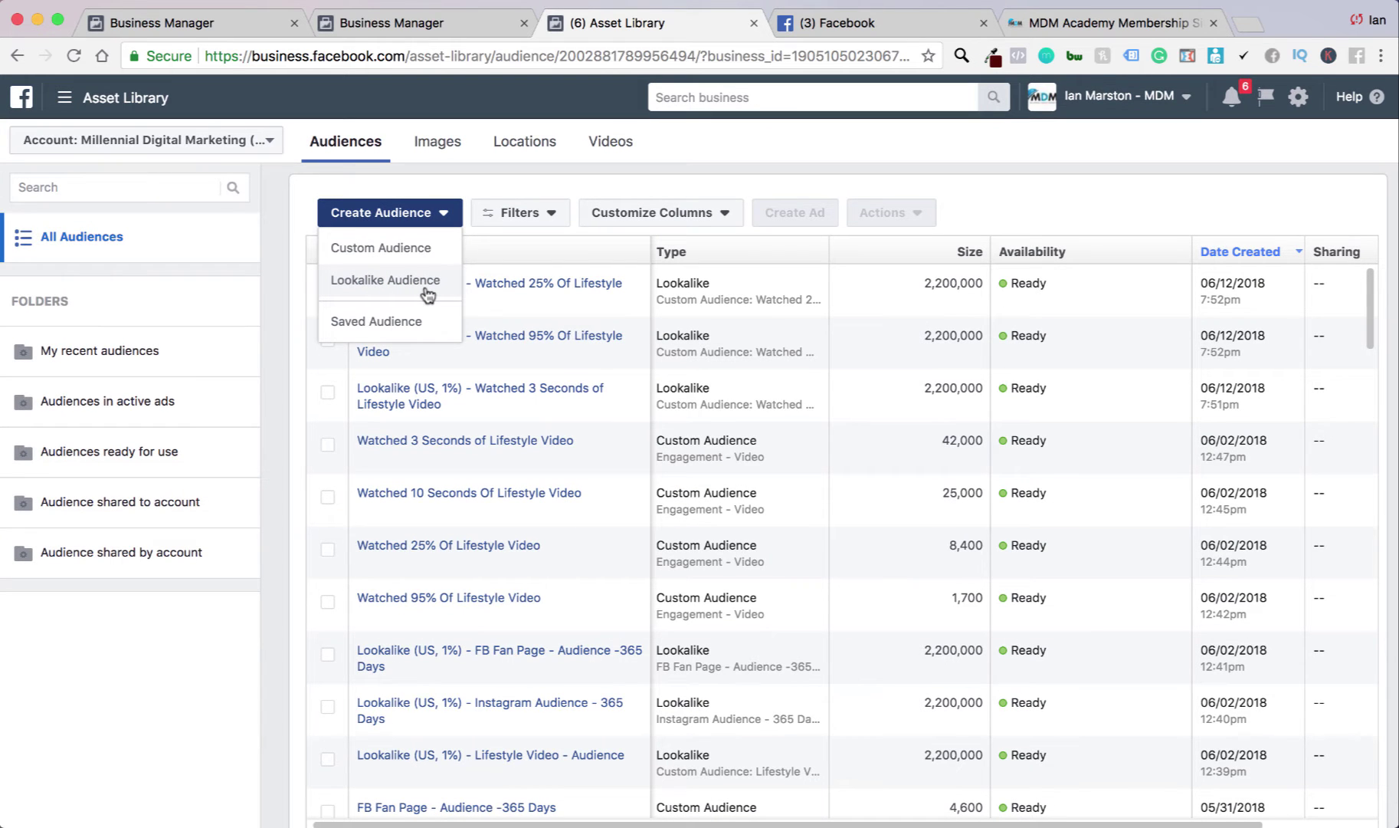
{"action": "left_click", "coordinate": [425, 294]}
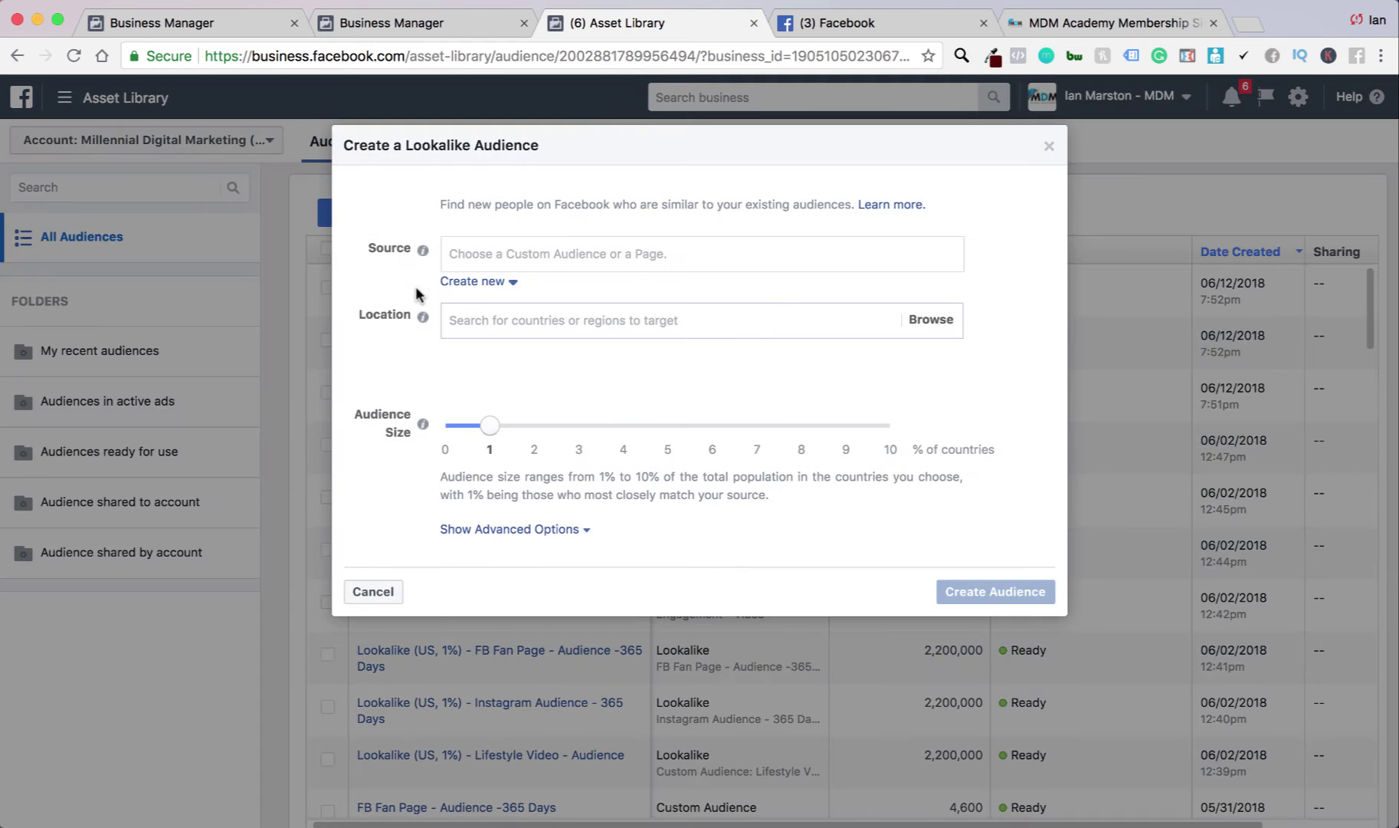
{"action": "left_click", "coordinate": [469, 281]}
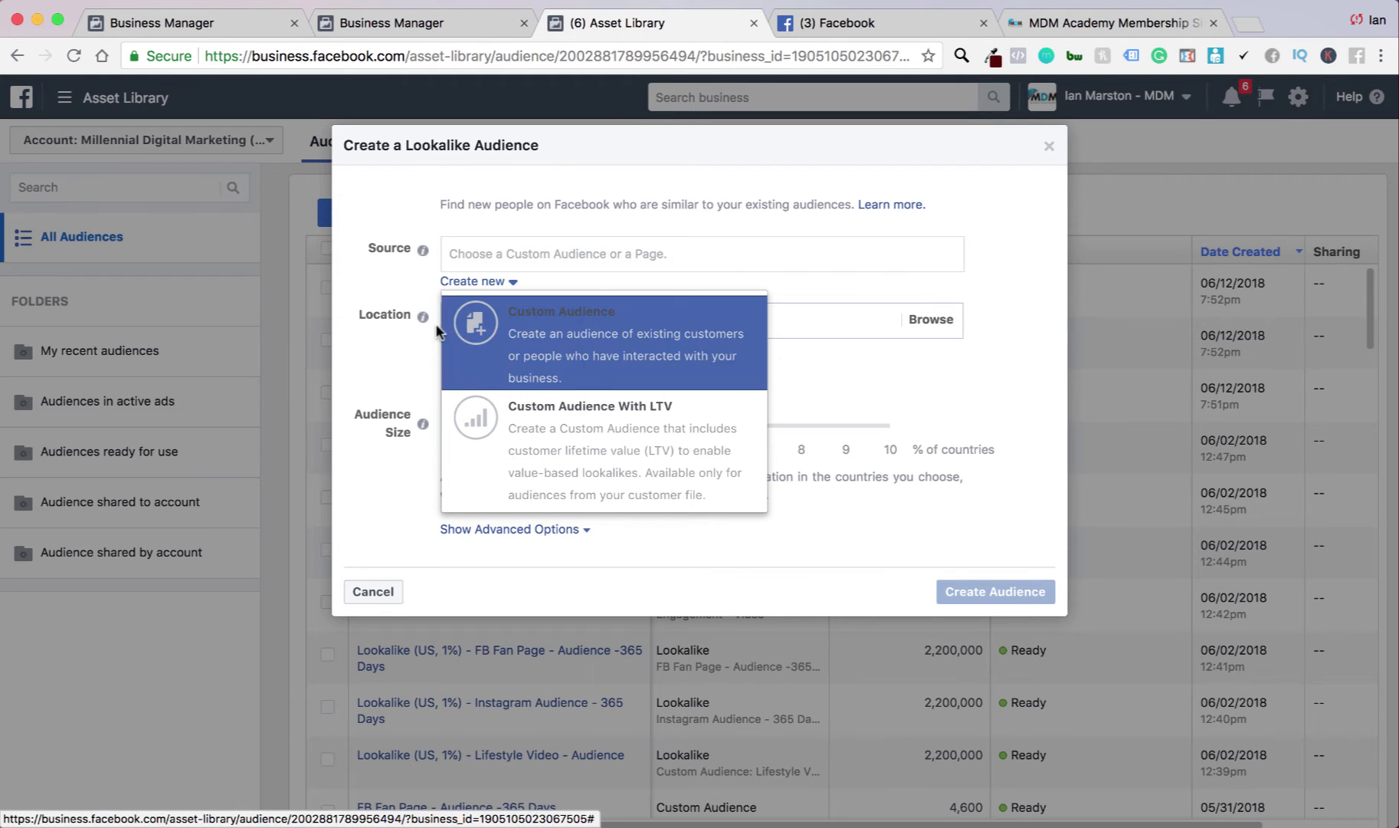
{"action": "left_click", "coordinate": [573, 261]}
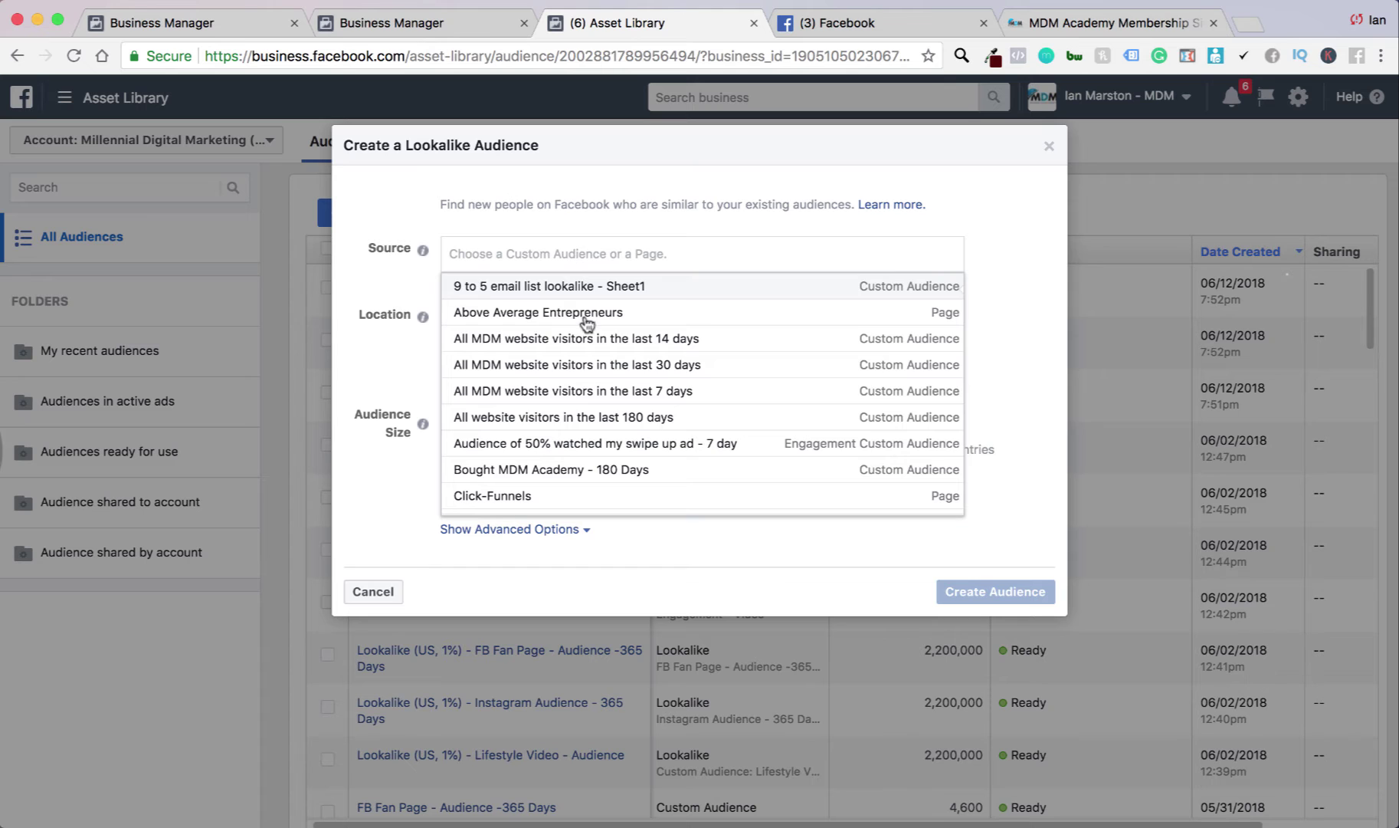
{"action": "scroll", "coordinate": [587, 323], "scroll_direction": "down", "scroll_amount": 15}
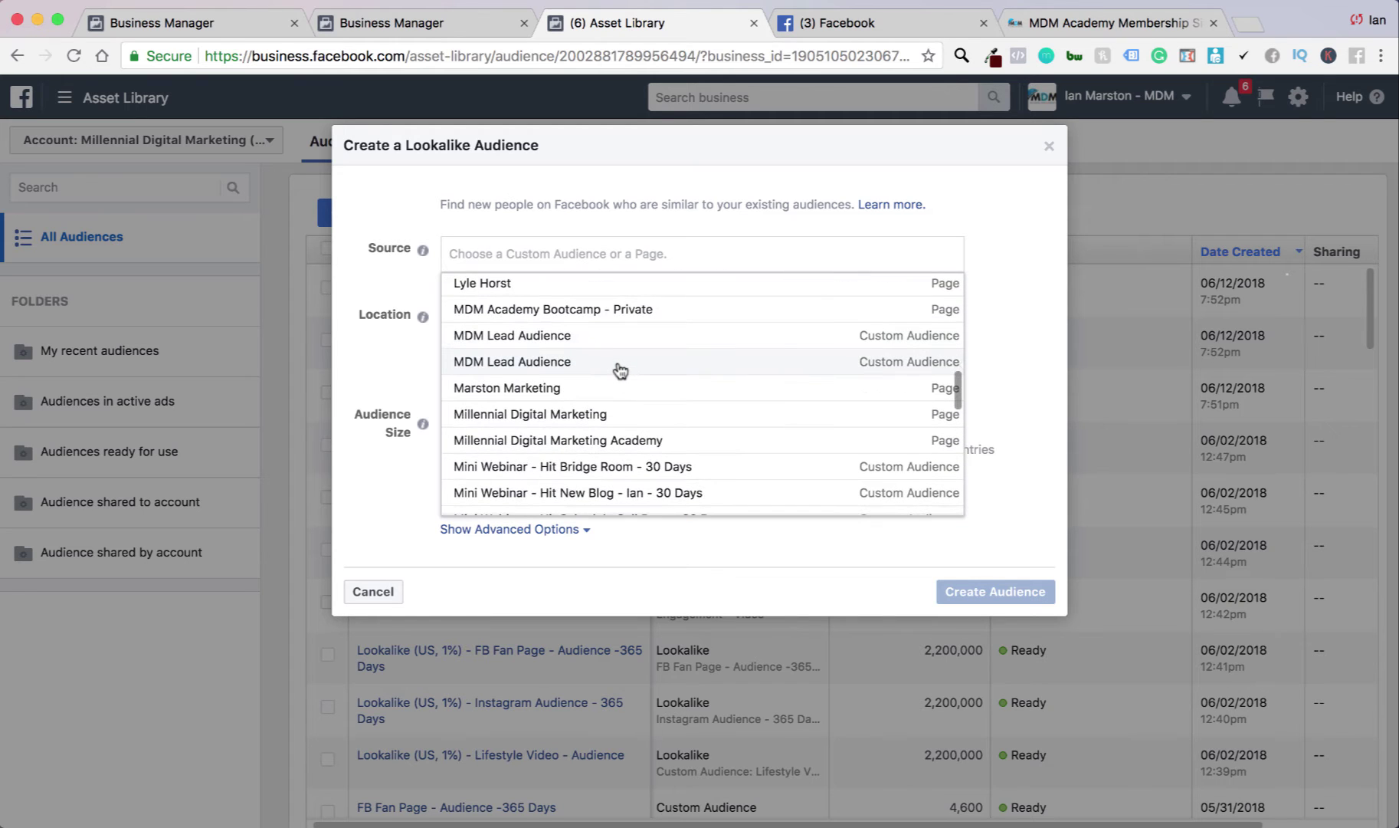
{"action": "scroll", "coordinate": [616, 367], "scroll_direction": "up", "scroll_amount": 5}
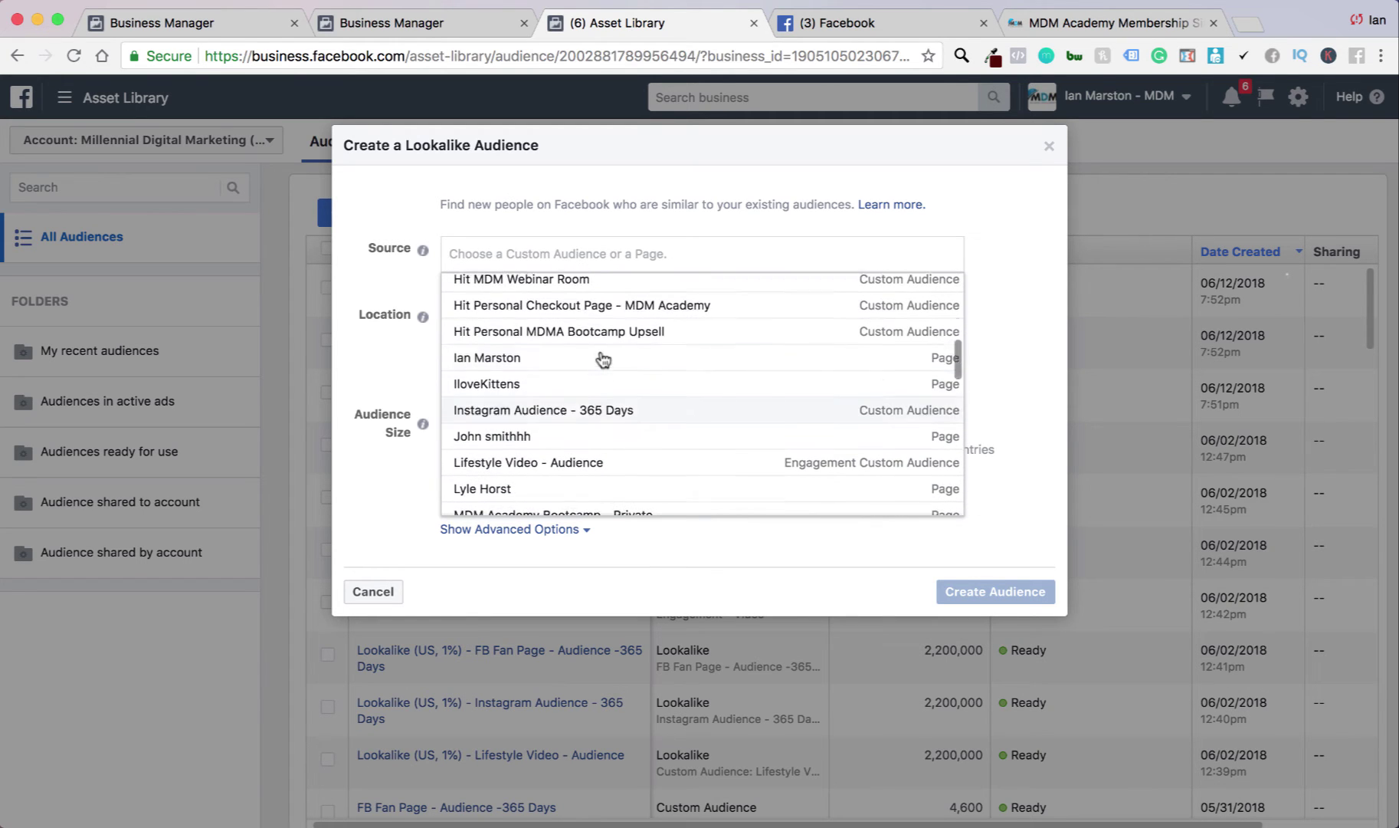
{"action": "left_click", "coordinate": [565, 384]}
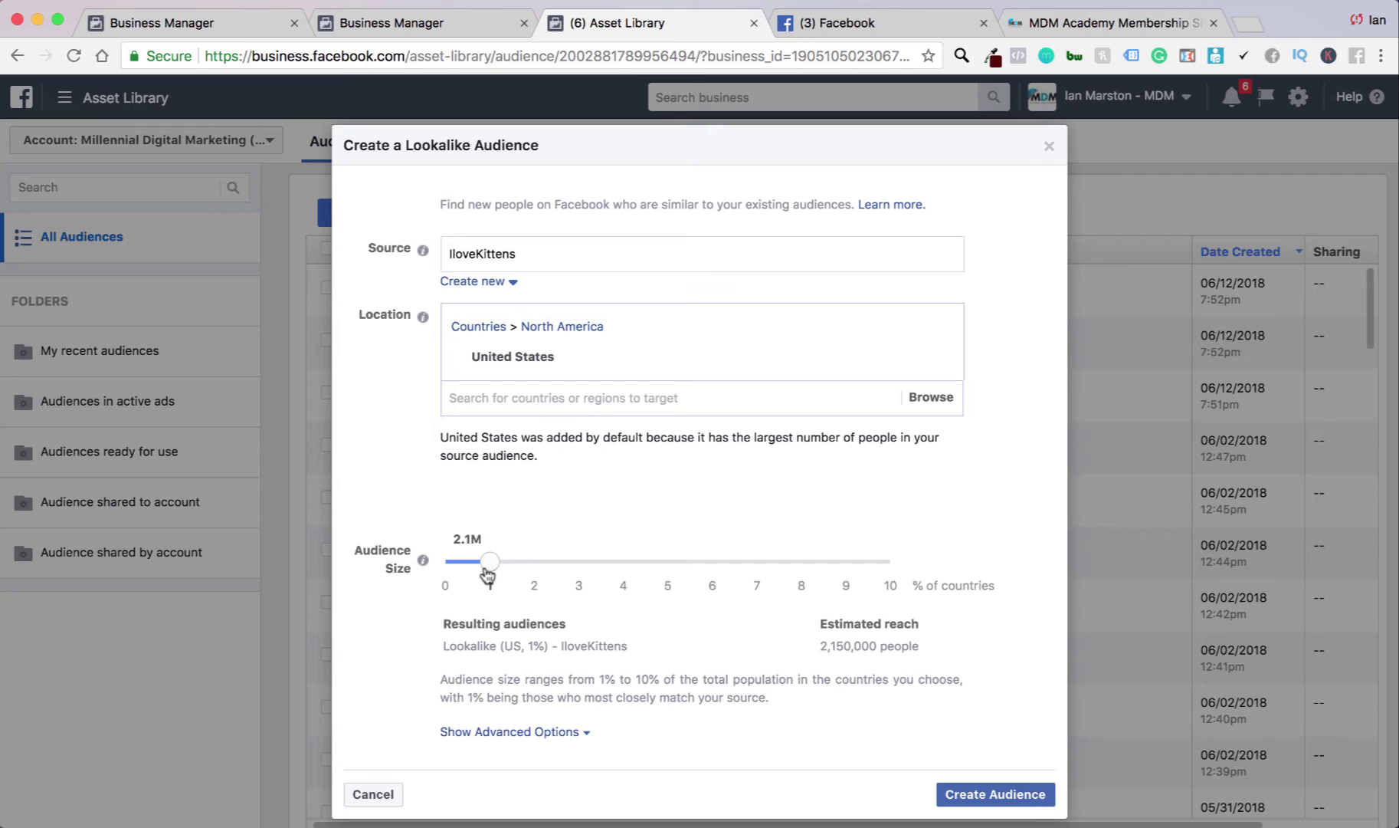
Step: Split the United States lookalike into three audiences covering 0–1%, 1–2% and 2–5%, and create them
{"action": "mouse_move", "coordinate": [490, 571]}
{"action": "left_mouse_down"}
{"action": "mouse_move", "coordinate": [922, 574]}
{"action": "mouse_move", "coordinate": [496, 573]}
{"action": "left_mouse_up"}
{"action": "left_click", "coordinate": [543, 732]}
{"action": "scroll", "coordinate": [552, 689], "scroll_direction": "down", "scroll_amount": 3}
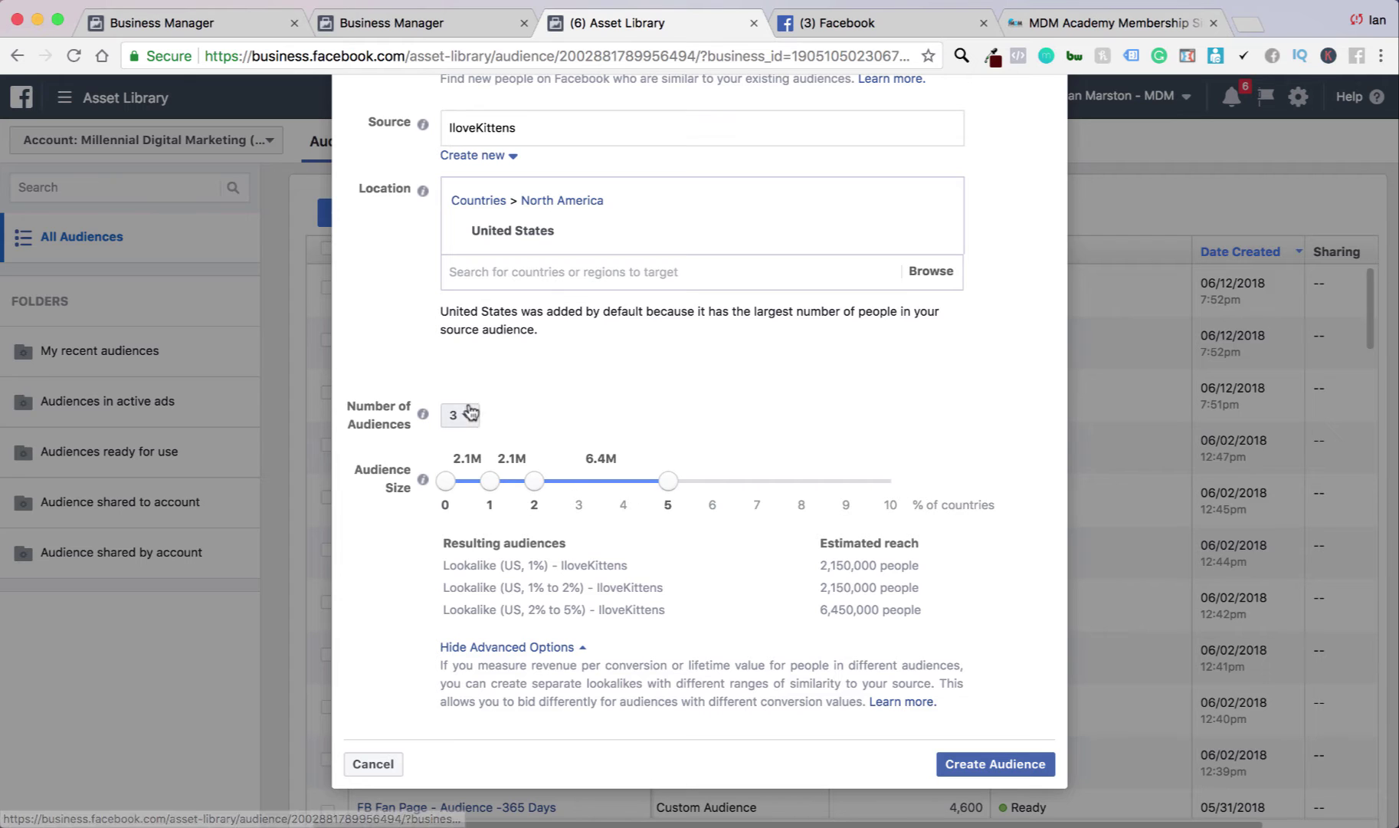
{"action": "scroll", "coordinate": [637, 398], "scroll_direction": "up", "scroll_amount": 3}
{"action": "mouse_move", "coordinate": [517, 357]}
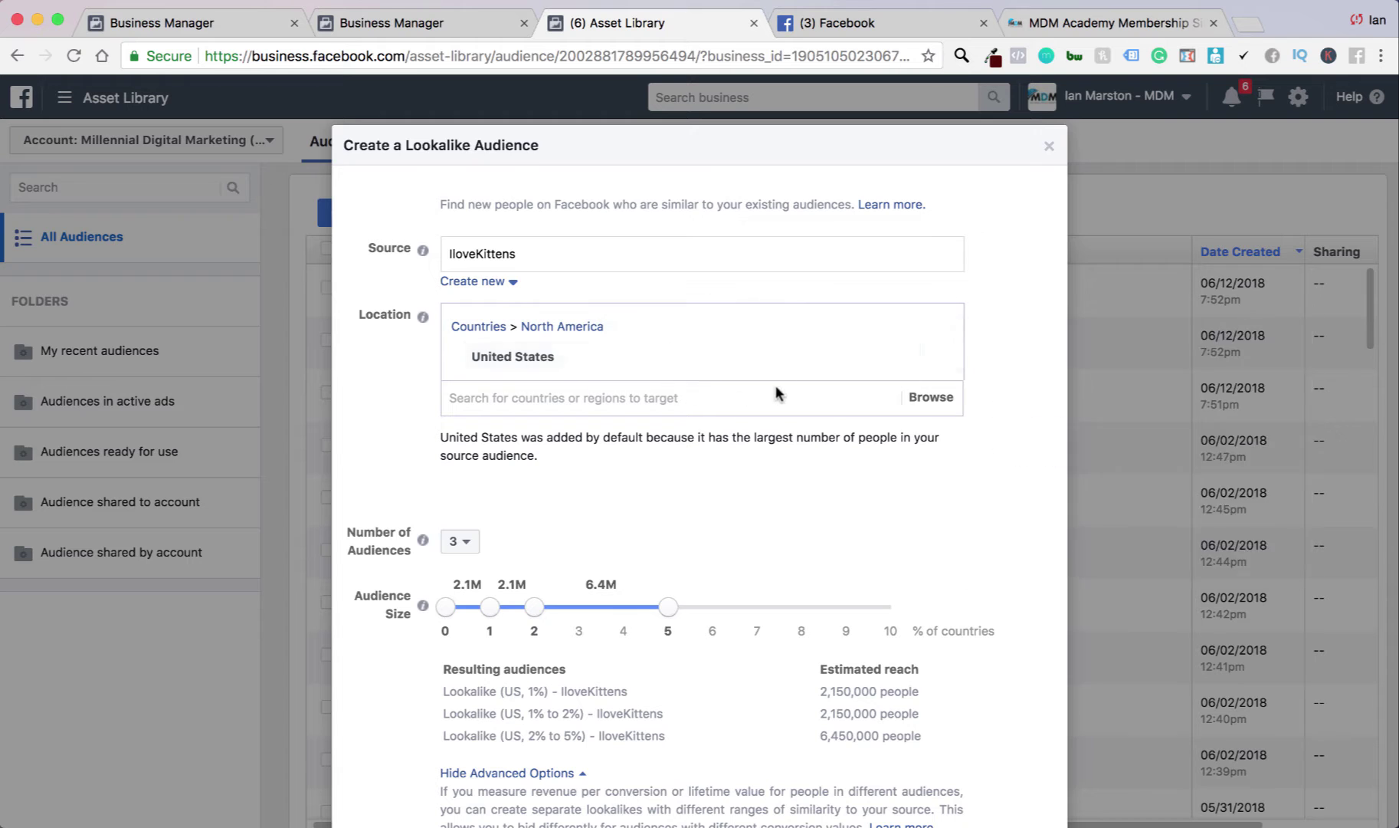
{"action": "scroll", "coordinate": [651, 386], "scroll_direction": "down", "scroll_amount": 3}
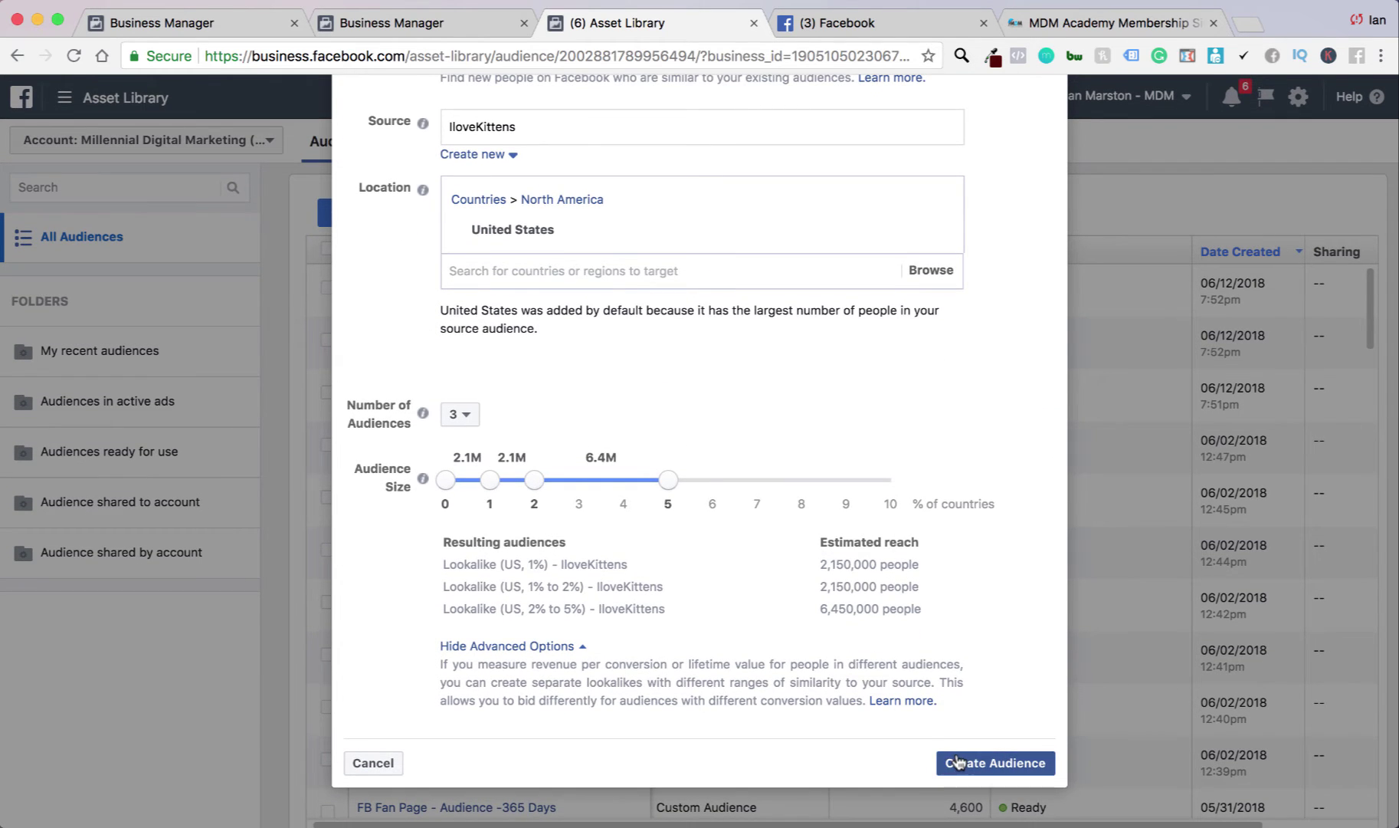
{"action": "scroll", "coordinate": [939, 751], "scroll_direction": "up", "scroll_amount": 2}
{"action": "scroll", "coordinate": [950, 754], "scroll_direction": "down", "scroll_amount": 3}
{"action": "left_click", "coordinate": [974, 755]}
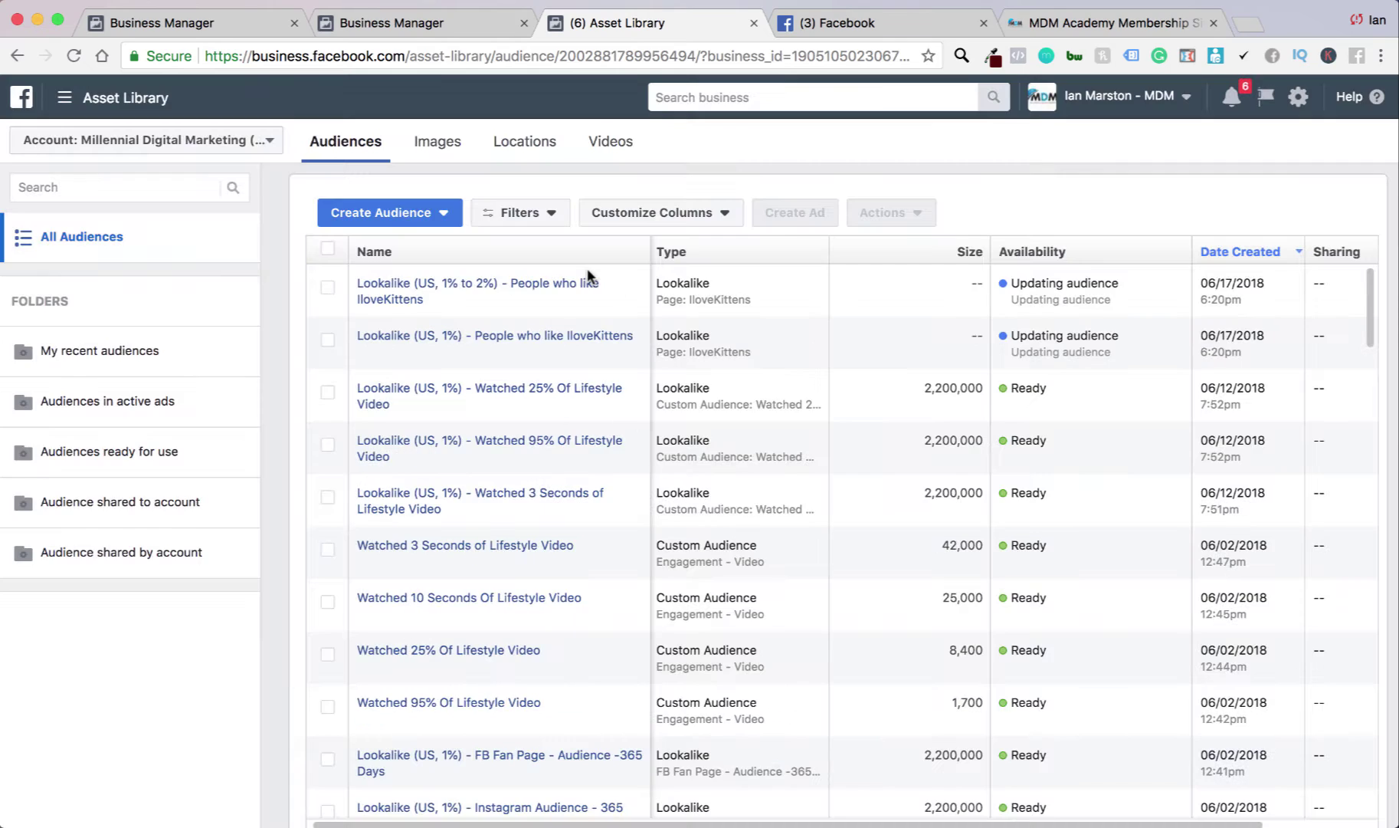
{"action": "left_click", "coordinate": [438, 218]}
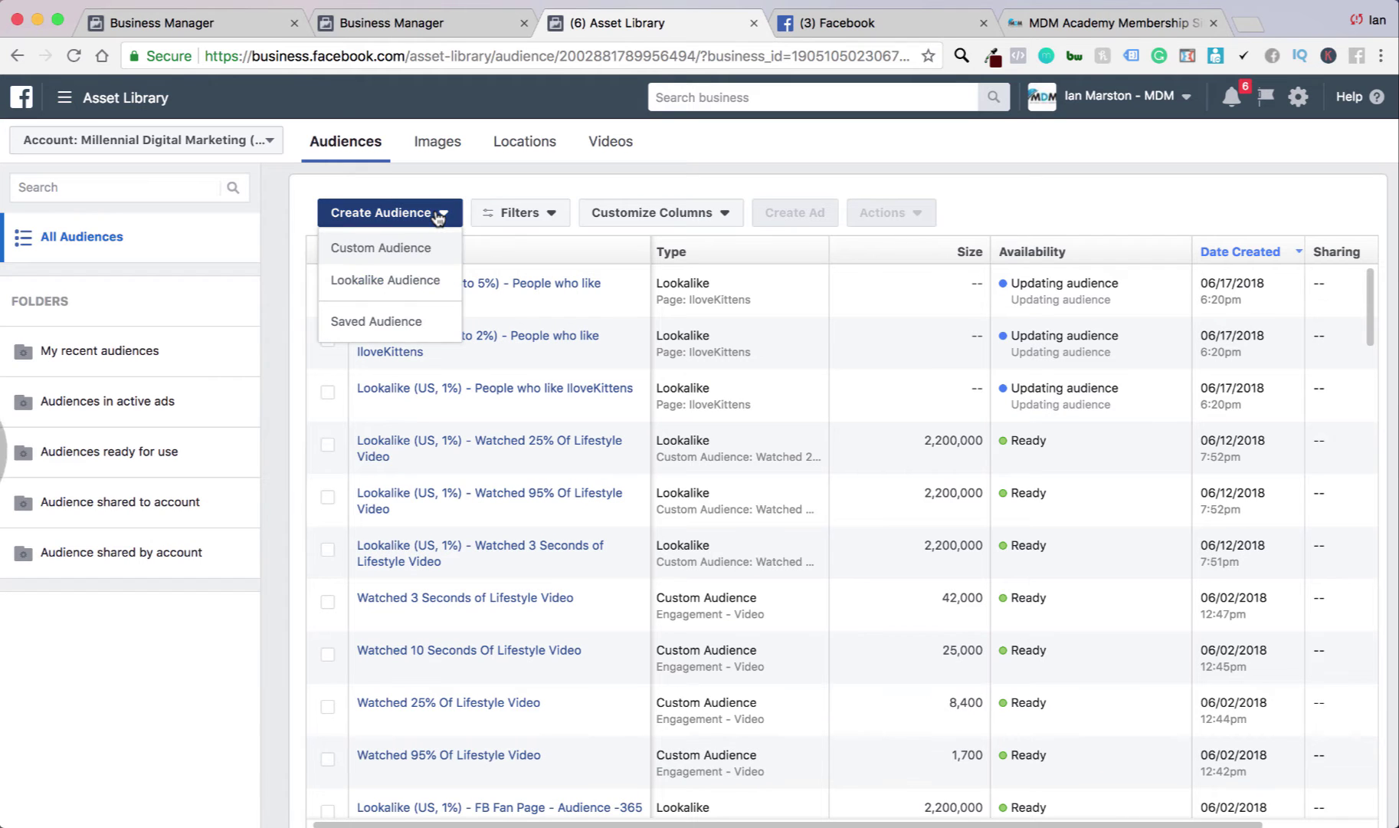
{"action": "left_click", "coordinate": [394, 282]}
{"action": "left_click", "coordinate": [575, 254]}
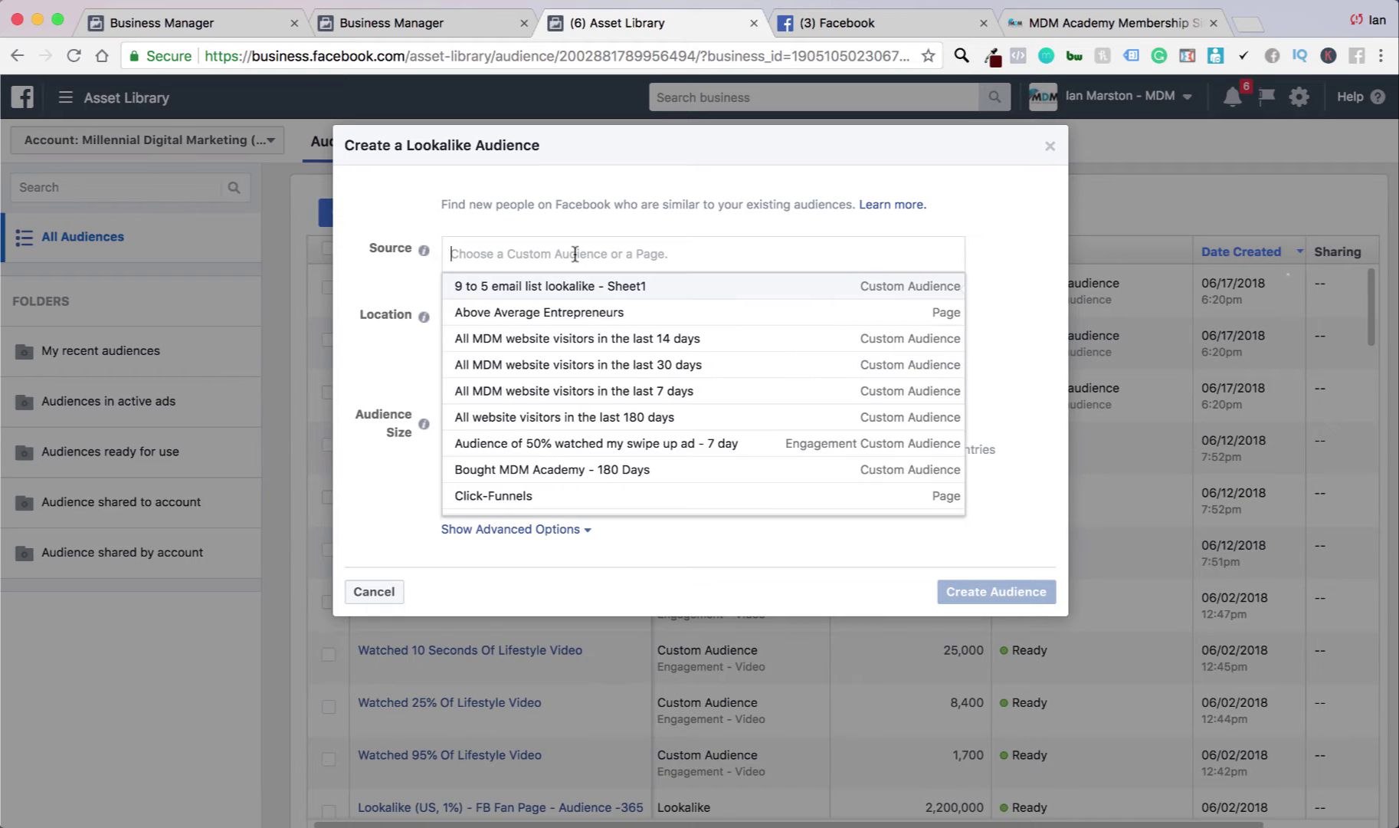
{"action": "scroll", "coordinate": [622, 340], "scroll_direction": "down", "scroll_amount": 10}
{"action": "scroll", "coordinate": [623, 344], "scroll_direction": "down", "scroll_amount": 10}
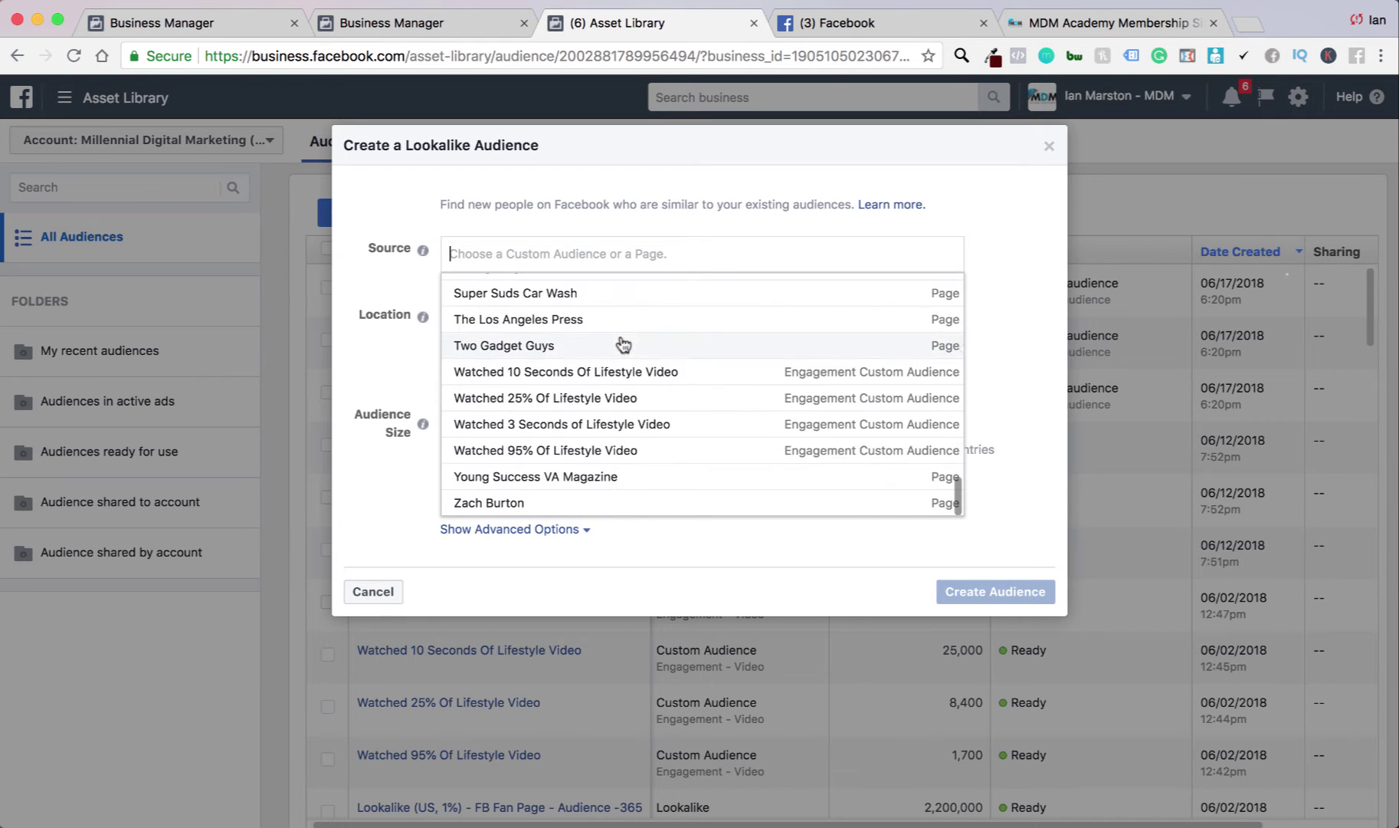
{"action": "left_click", "coordinate": [936, 219]}
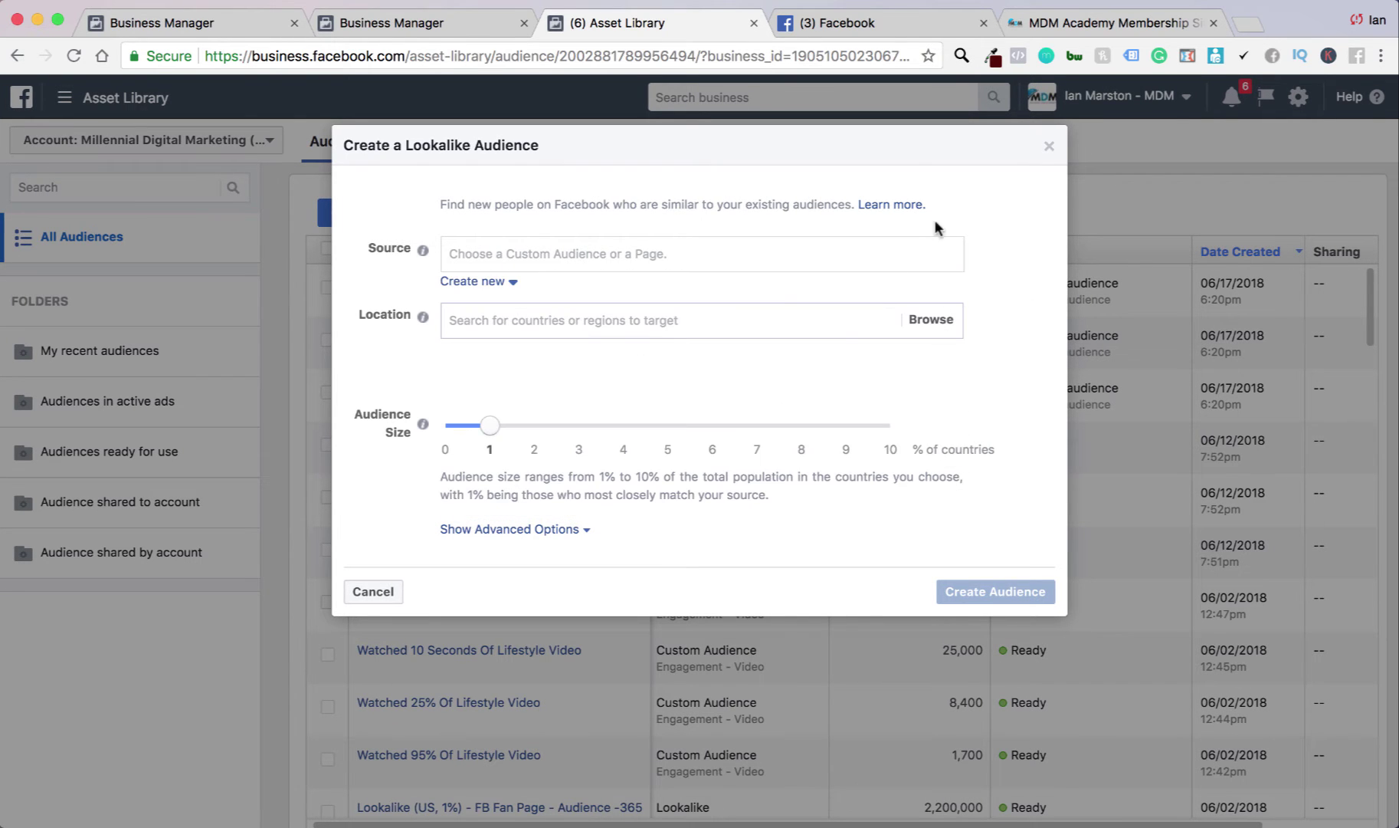
{"action": "left_click", "coordinate": [373, 590]}
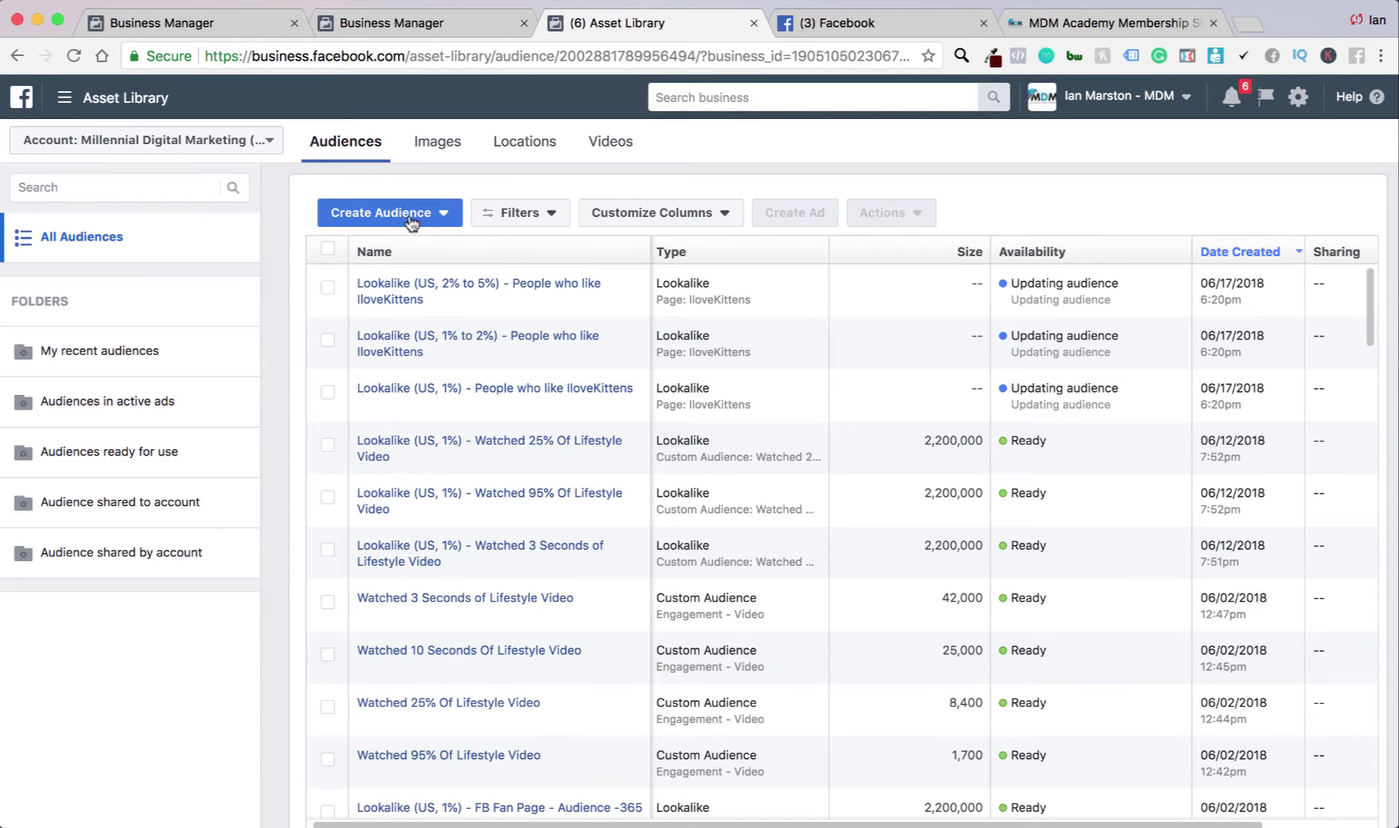
Step: Start a video engagement custom audience of people who have watched 50% of your video
{"action": "left_click", "coordinate": [426, 220]}
{"action": "left_click", "coordinate": [411, 253]}
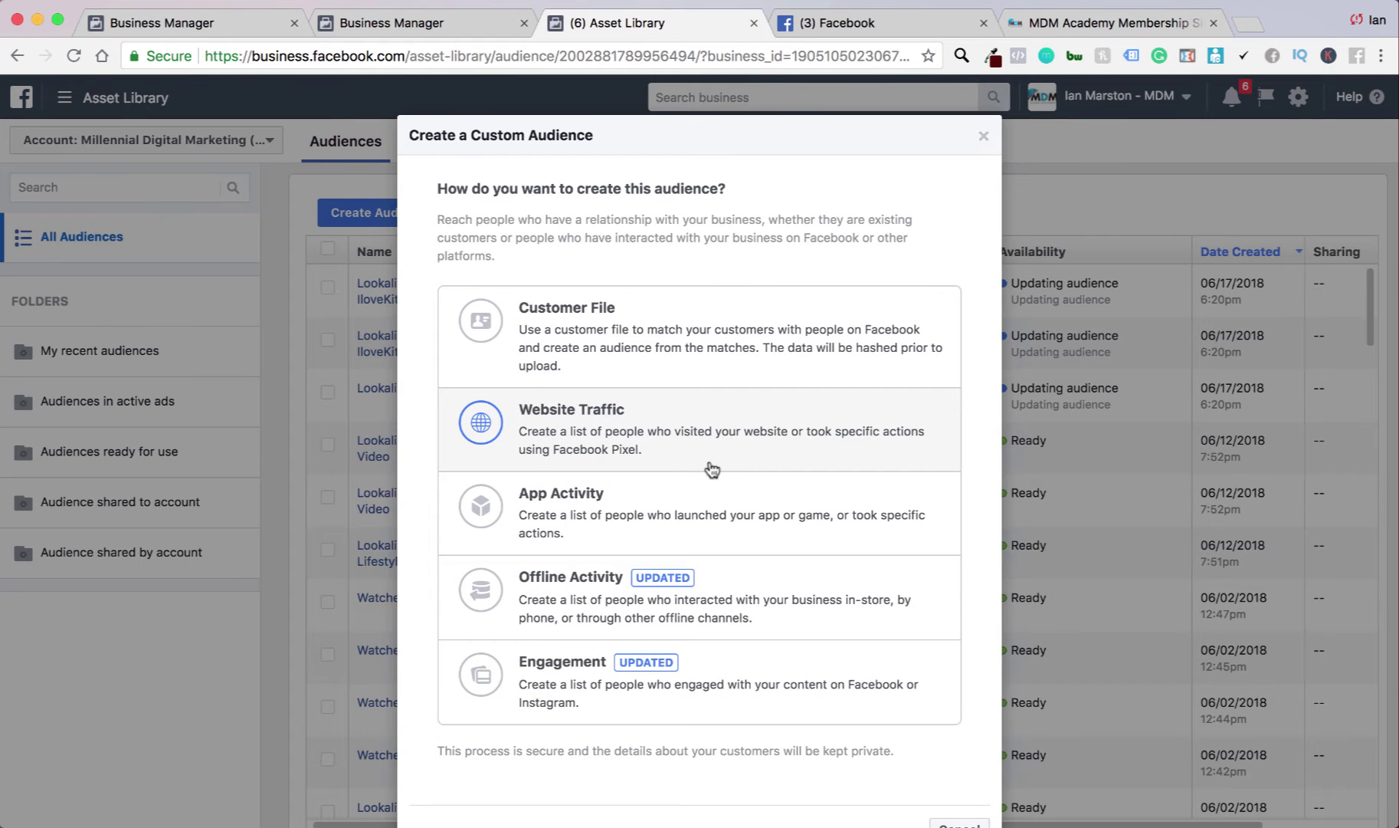
{"action": "left_click", "coordinate": [684, 682]}
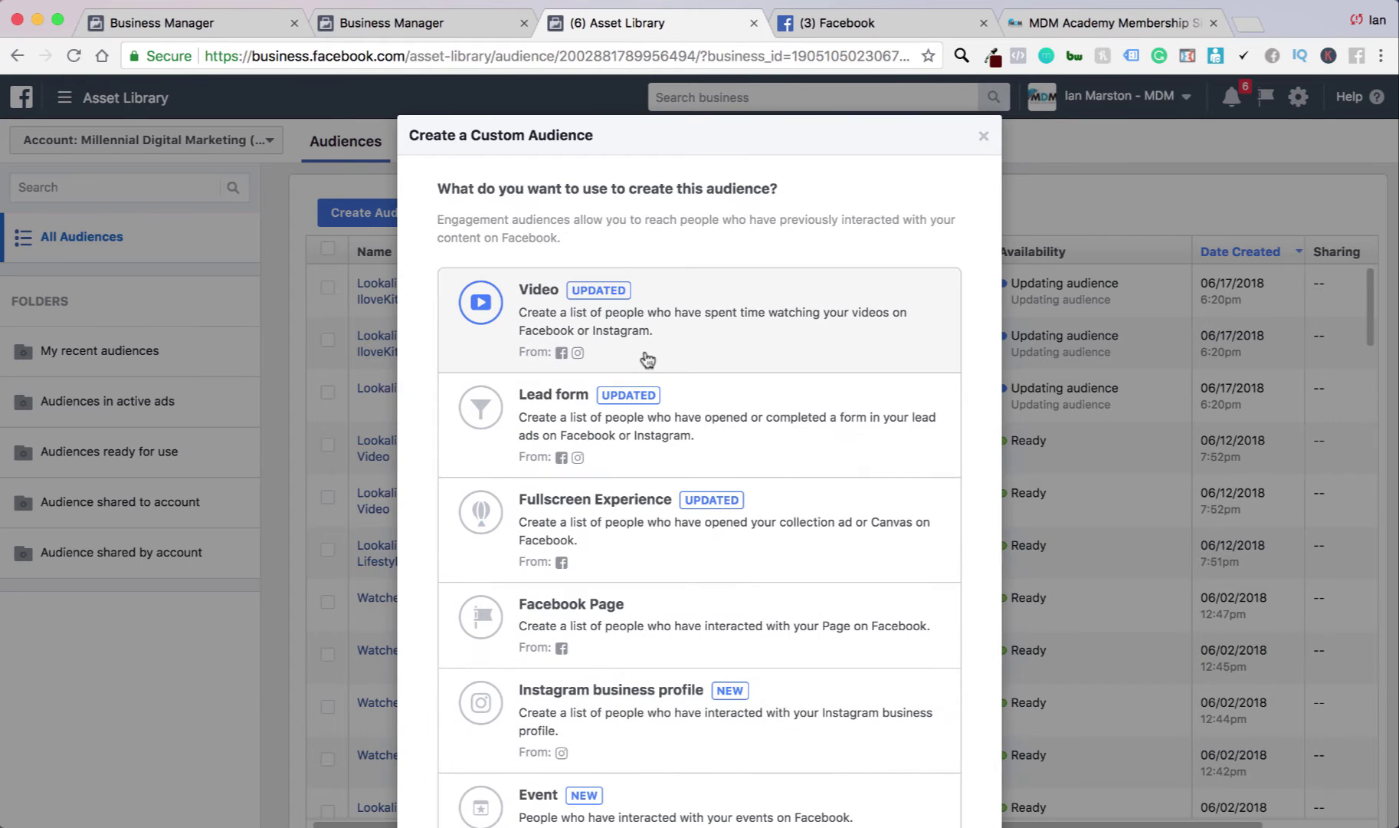
{"action": "left_click", "coordinate": [644, 326]}
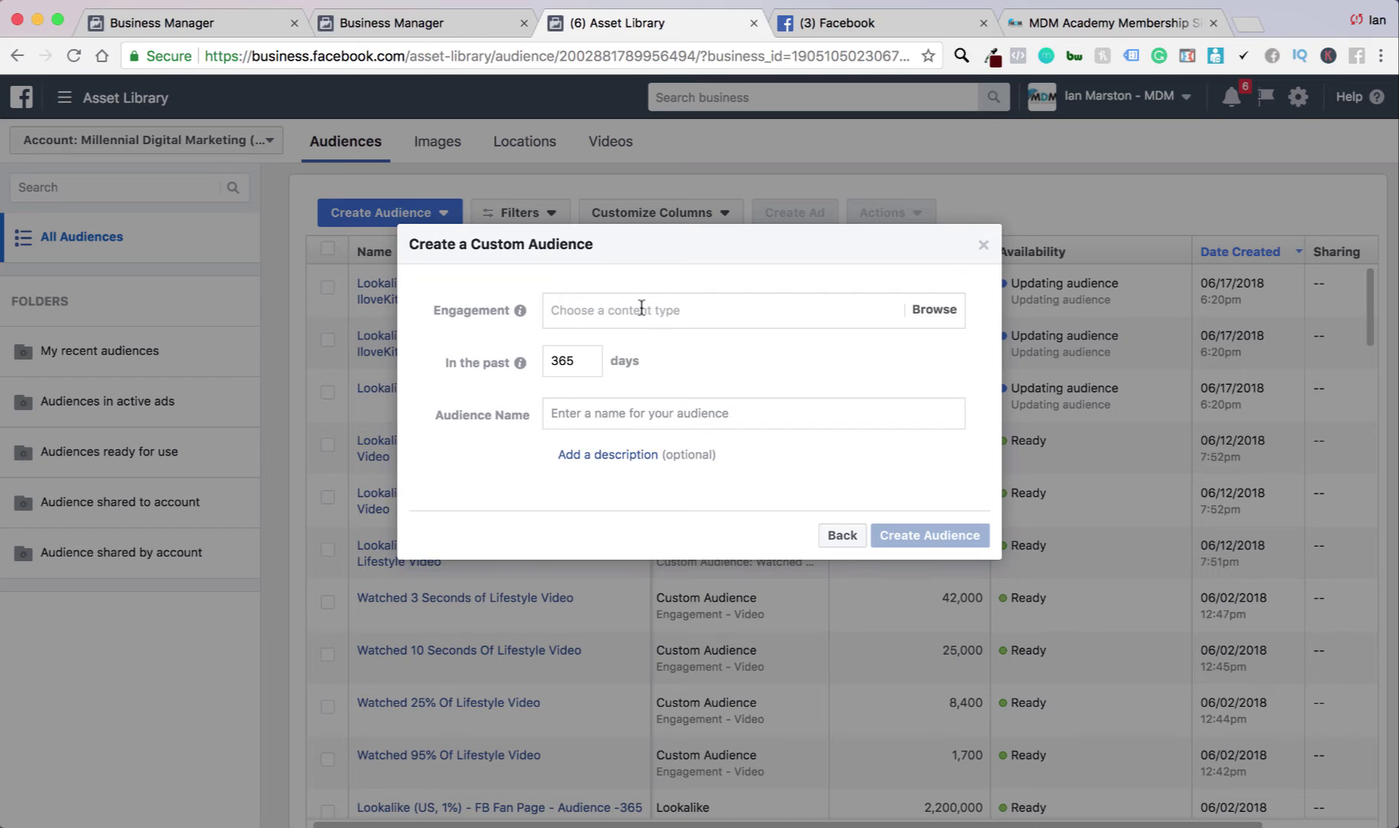
{"action": "left_click", "coordinate": [641, 308]}
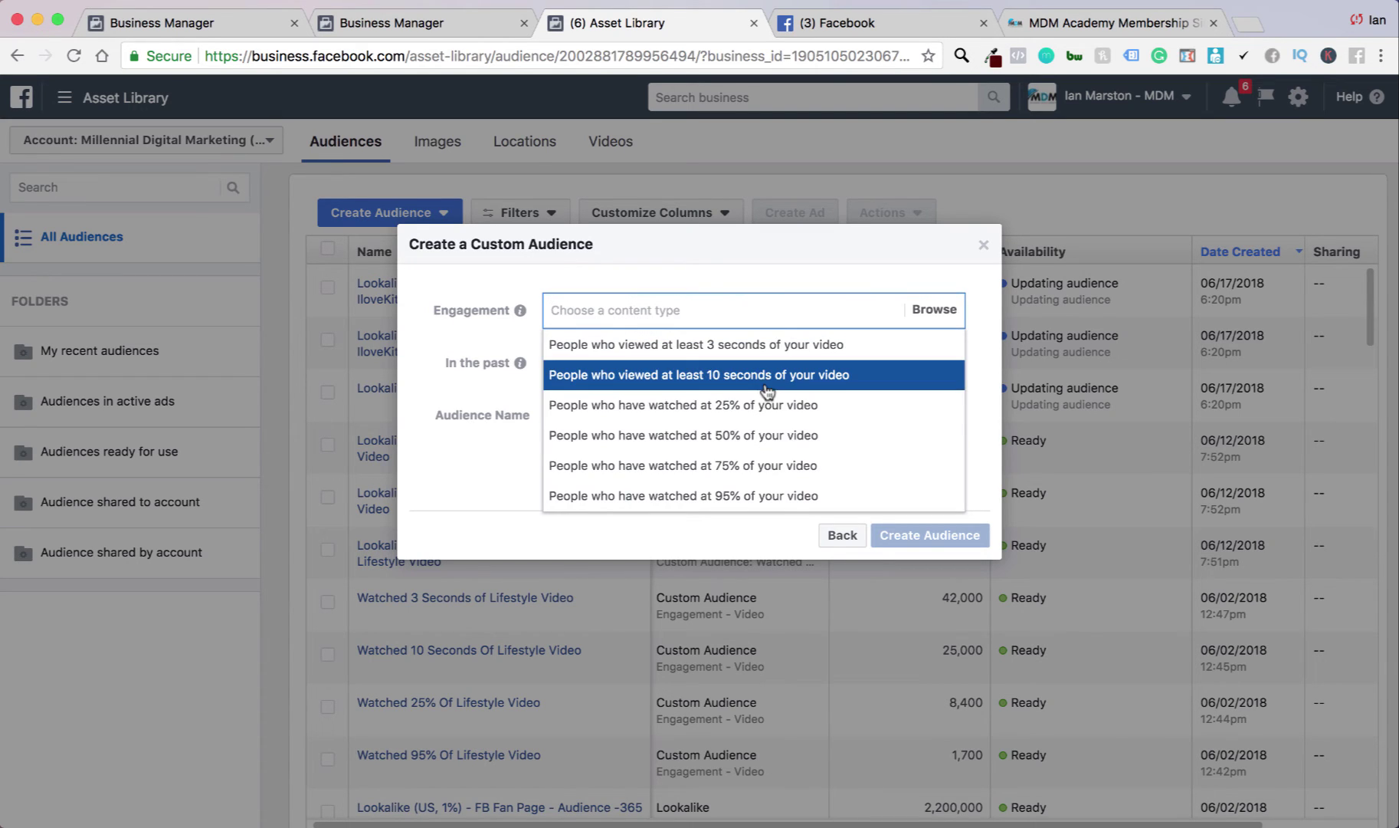
{"action": "left_click", "coordinate": [775, 436]}
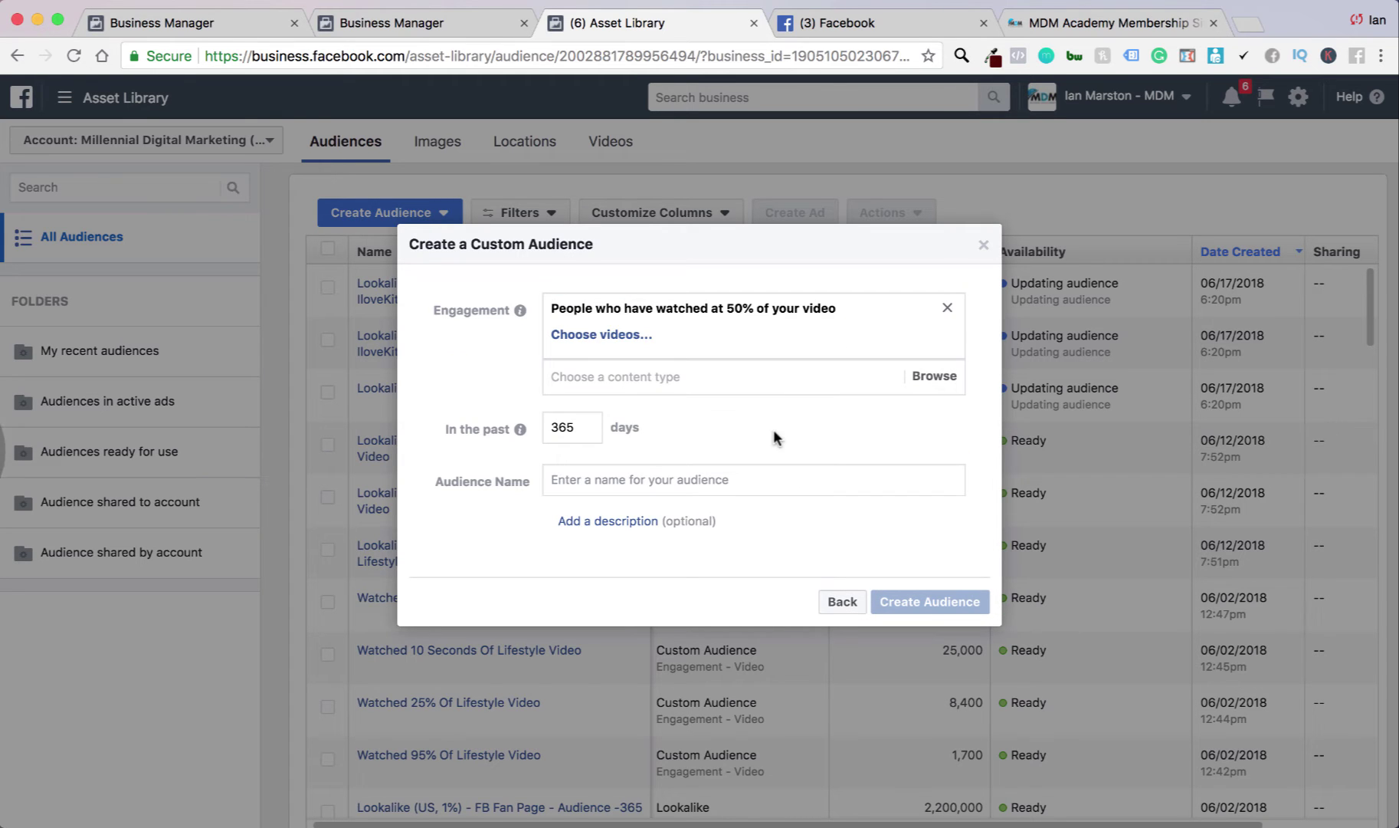
Step: Open the video selection for the 50% viewers criterion and list the videos of the account owner's own Facebook page
{"action": "left_click", "coordinate": [591, 335]}
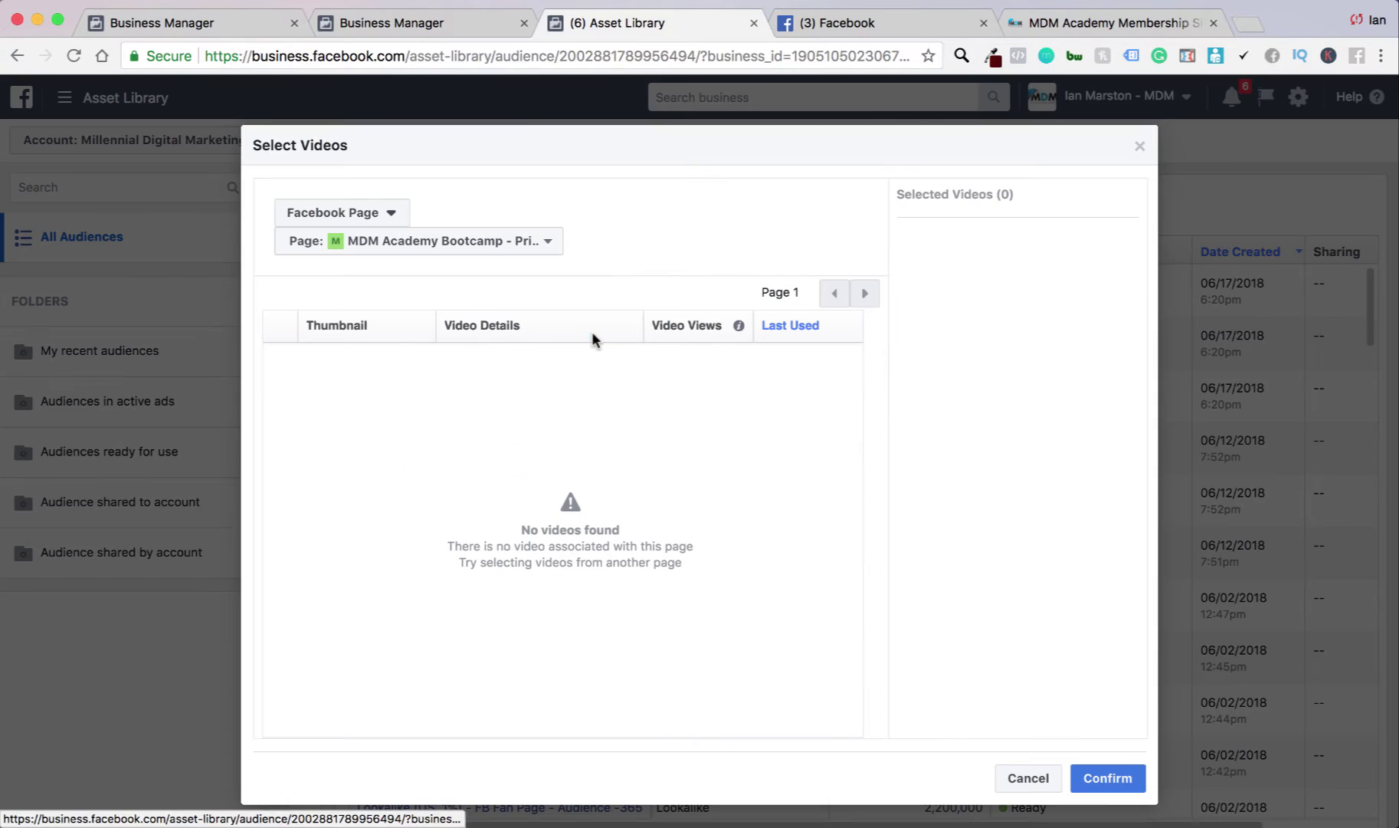
{"action": "left_click", "coordinate": [402, 238]}
{"action": "scroll", "coordinate": [387, 543], "scroll_direction": "down", "scroll_amount": 4}
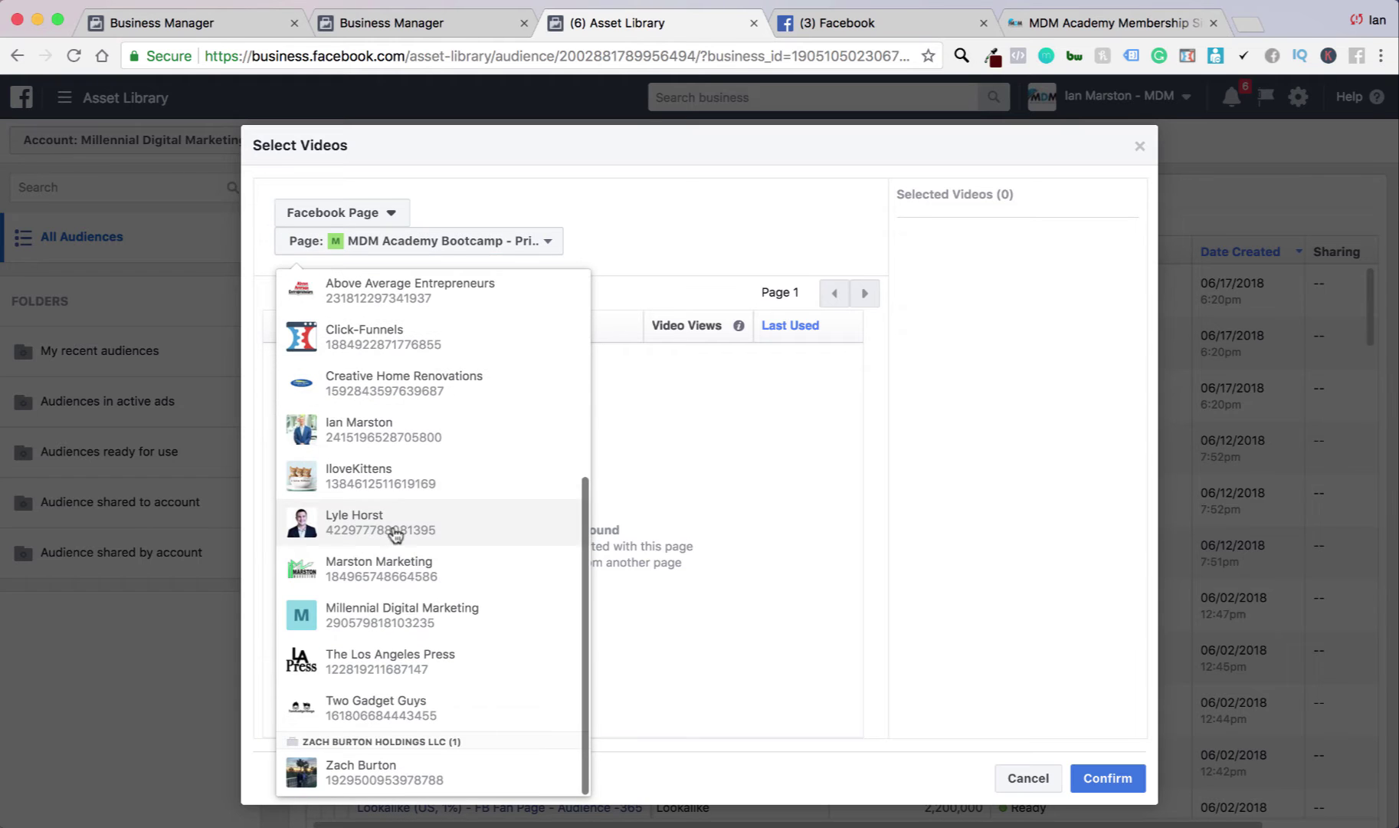
{"action": "left_click", "coordinate": [390, 416]}
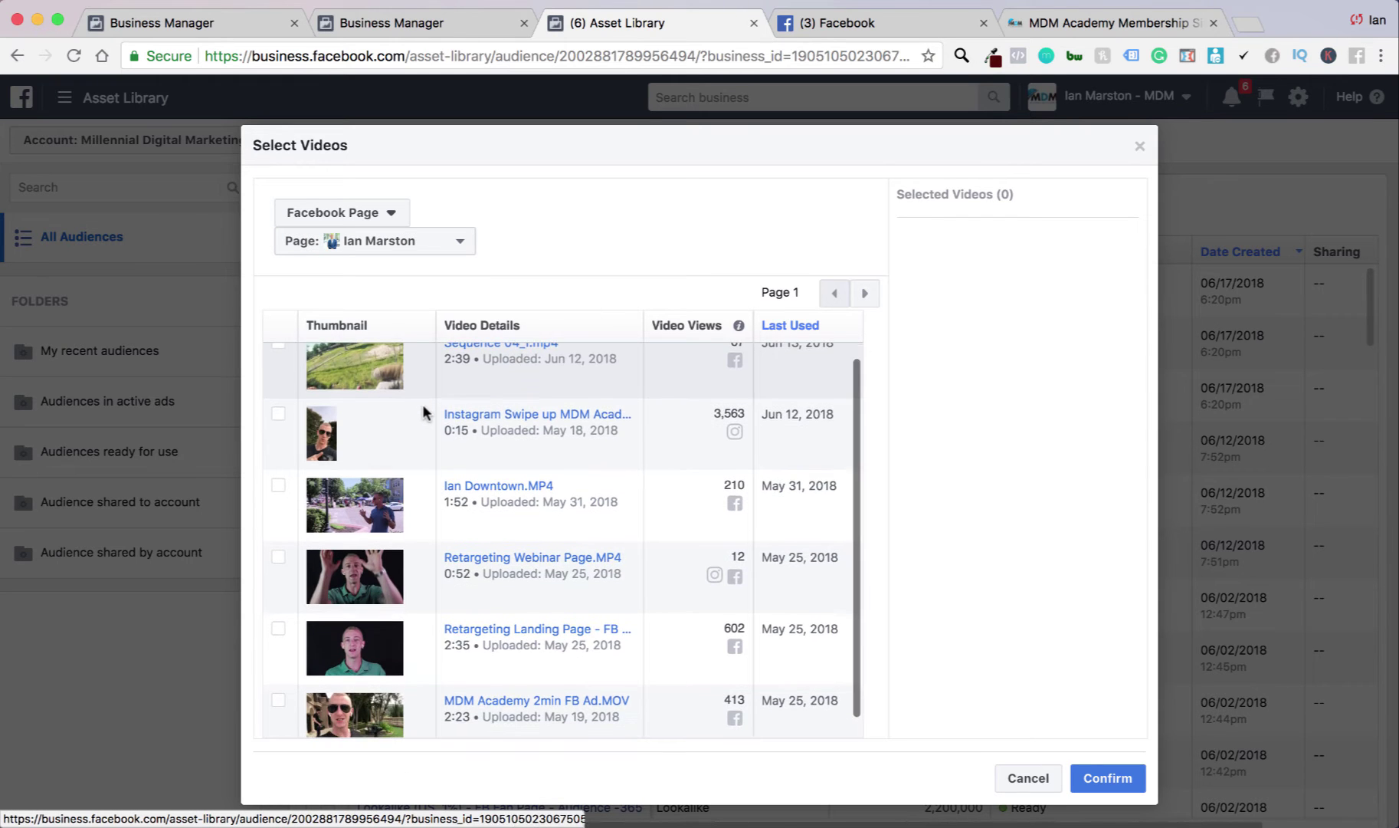
Step: Choose the 0:15 Instagram Swipe up video as the source for the 50% viewers criterion and check its sources
{"action": "scroll", "coordinate": [422, 406], "scroll_direction": "down", "scroll_amount": 2}
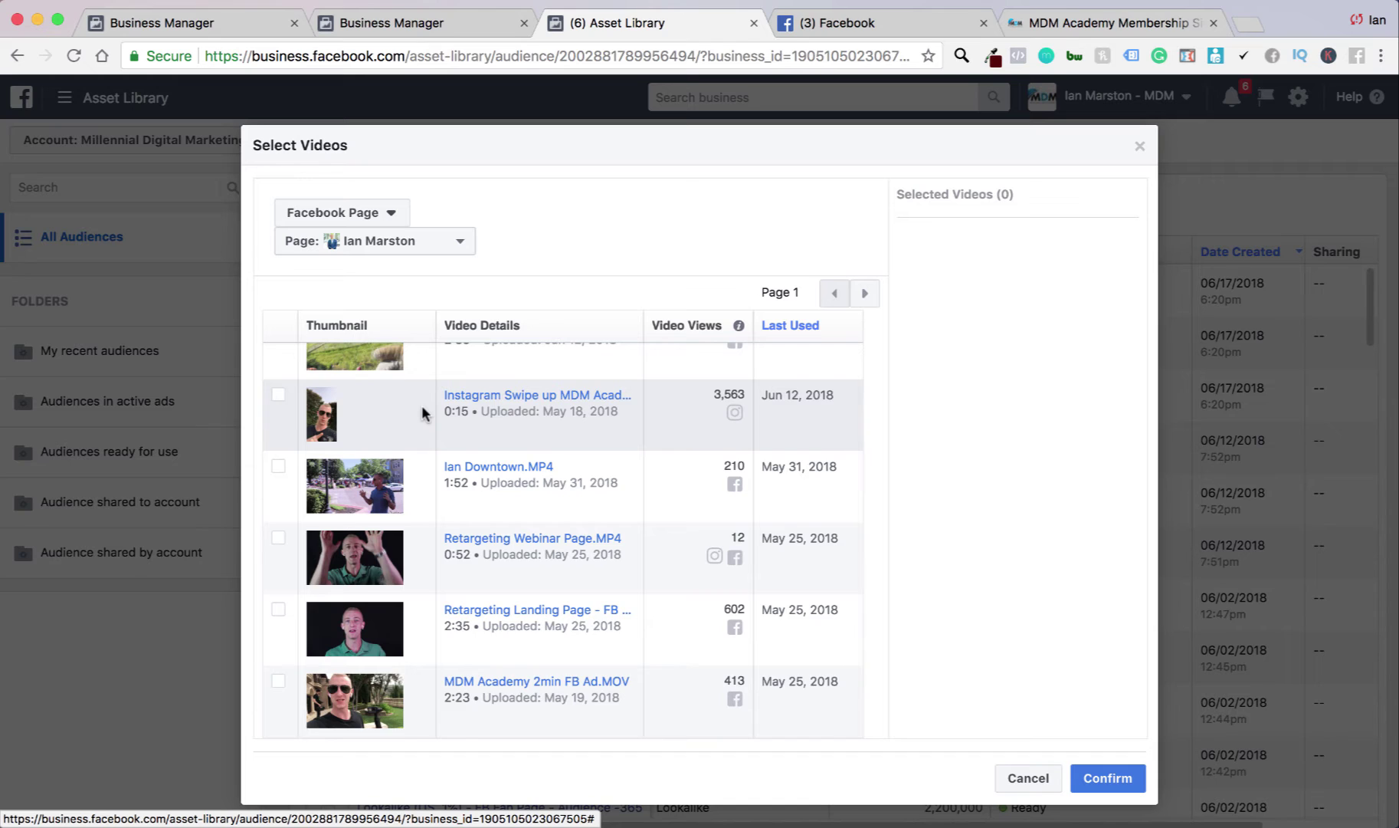
{"action": "scroll", "coordinate": [422, 408], "scroll_direction": "up", "scroll_amount": 2}
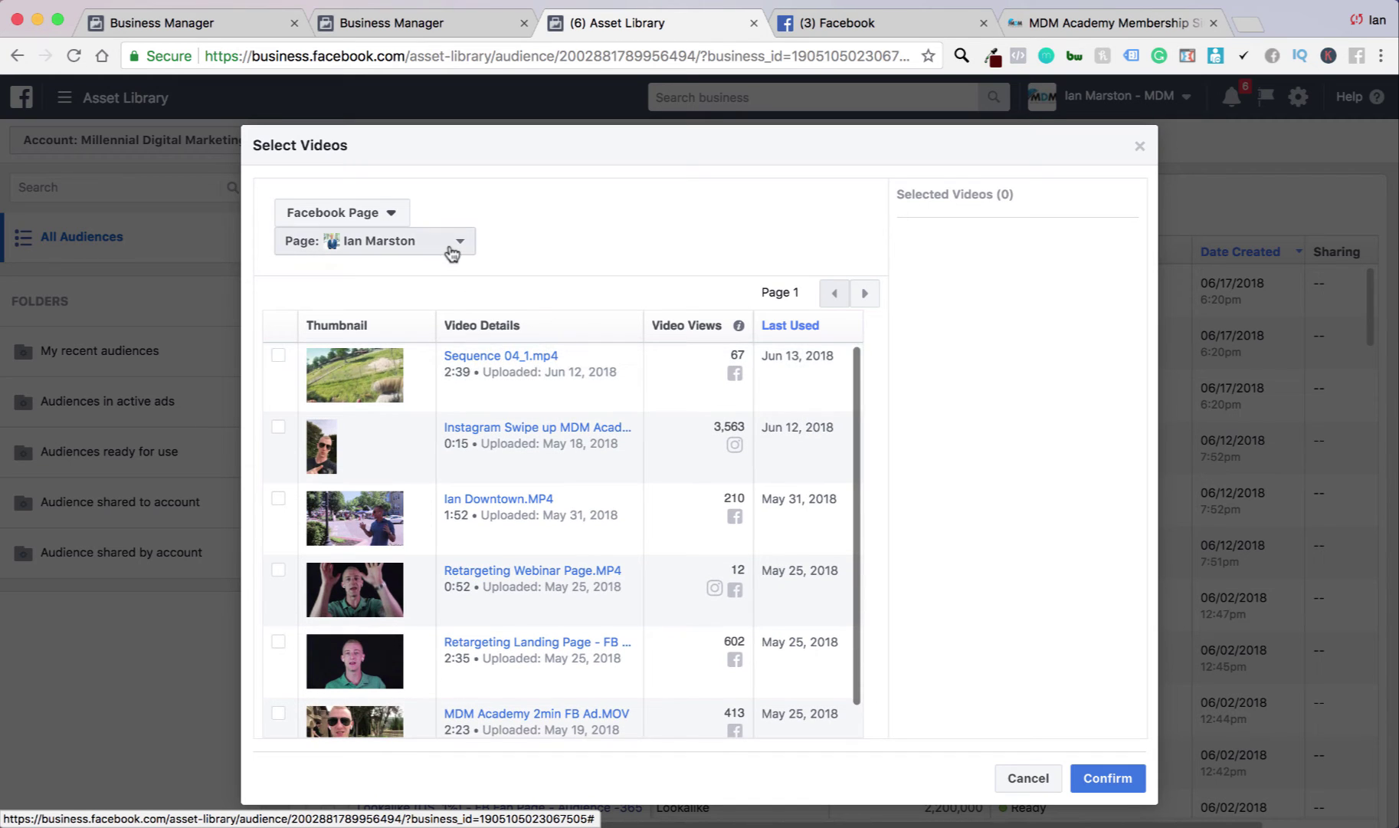
{"action": "scroll", "coordinate": [619, 372], "scroll_direction": "down", "scroll_amount": 2}
{"action": "scroll", "coordinate": [587, 414], "scroll_direction": "up", "scroll_amount": 2}
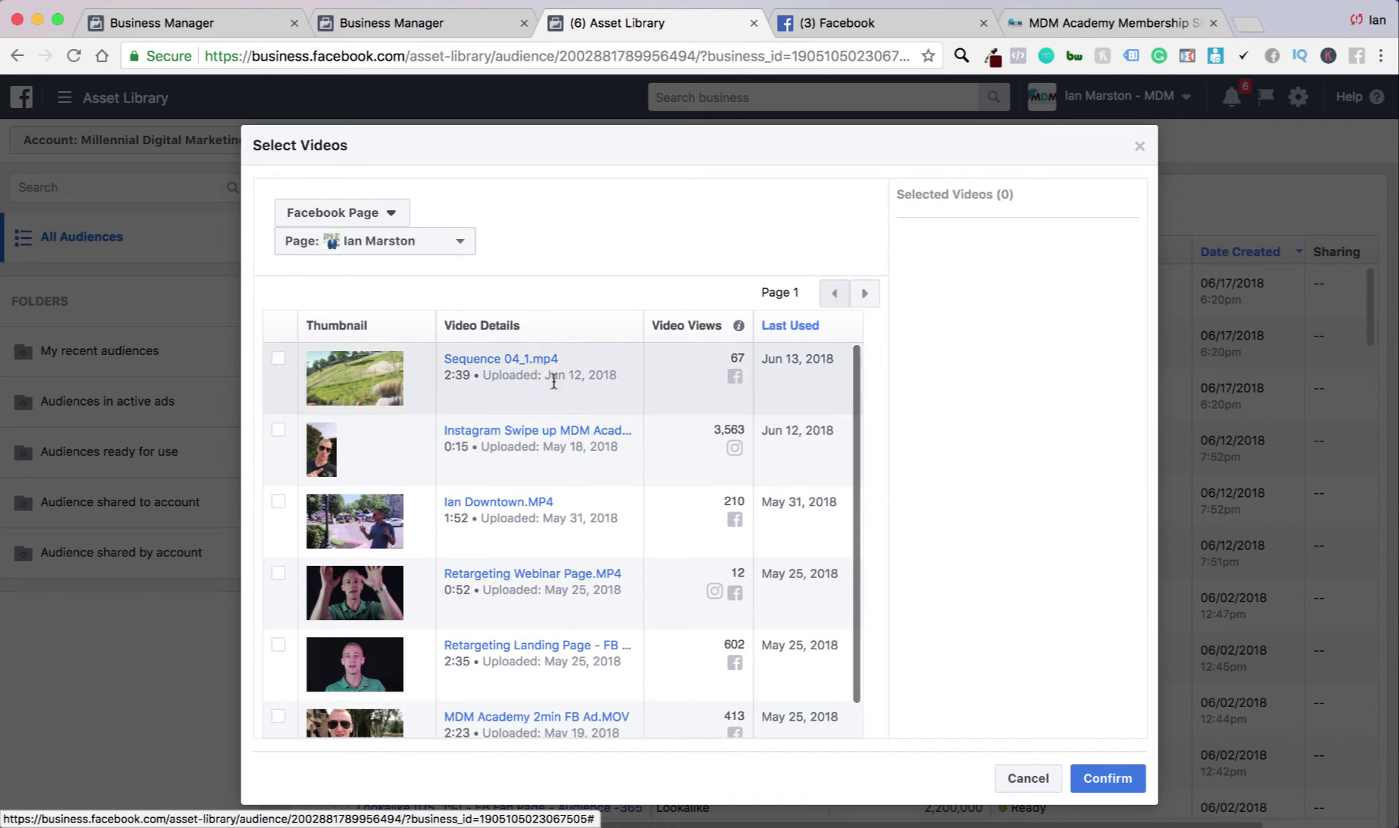
{"action": "left_click", "coordinate": [445, 247]}
{"action": "left_click", "coordinate": [445, 246]}
{"action": "left_click", "coordinate": [447, 247]}
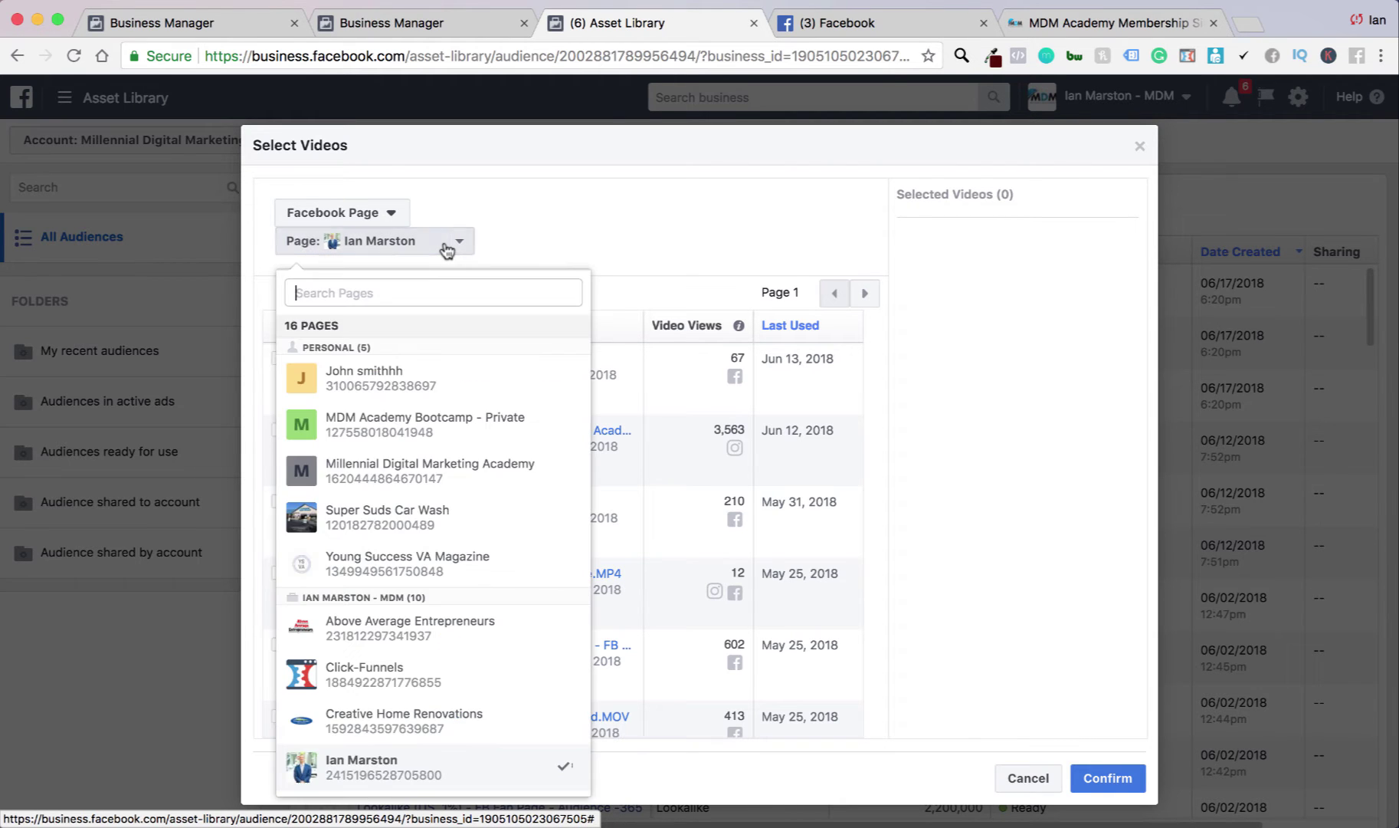
{"action": "left_click", "coordinate": [617, 277]}
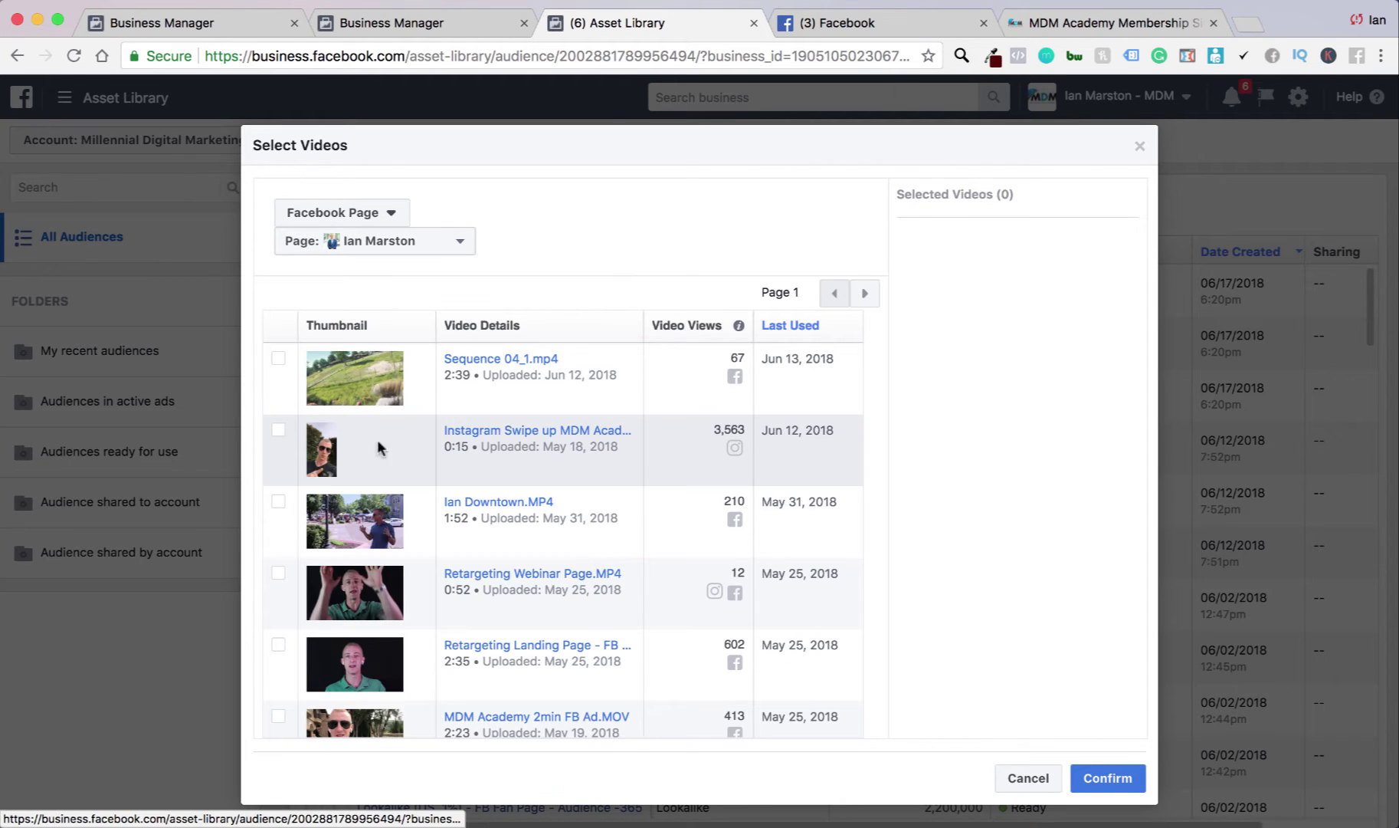
{"action": "left_click", "coordinate": [279, 431]}
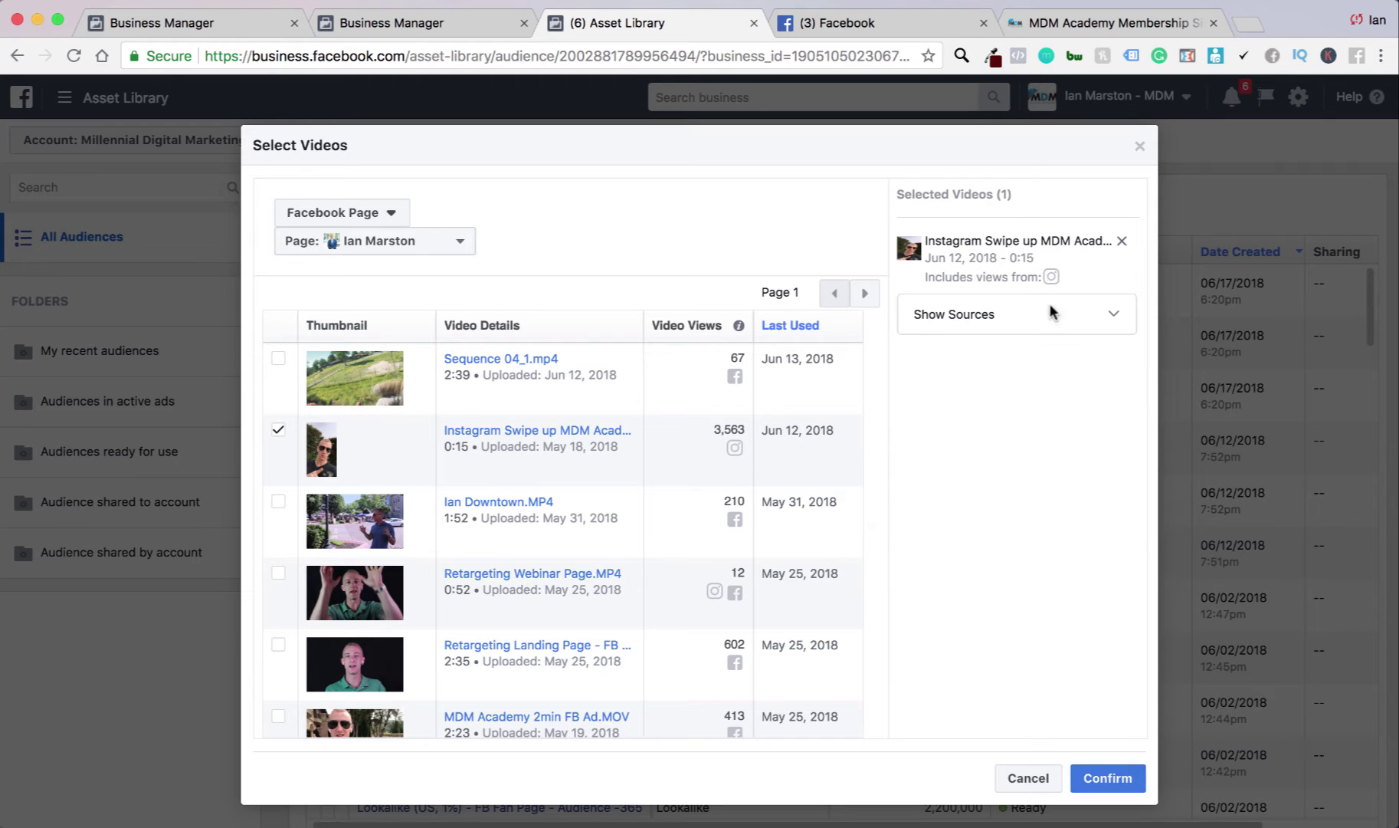
{"action": "left_click", "coordinate": [1111, 325]}
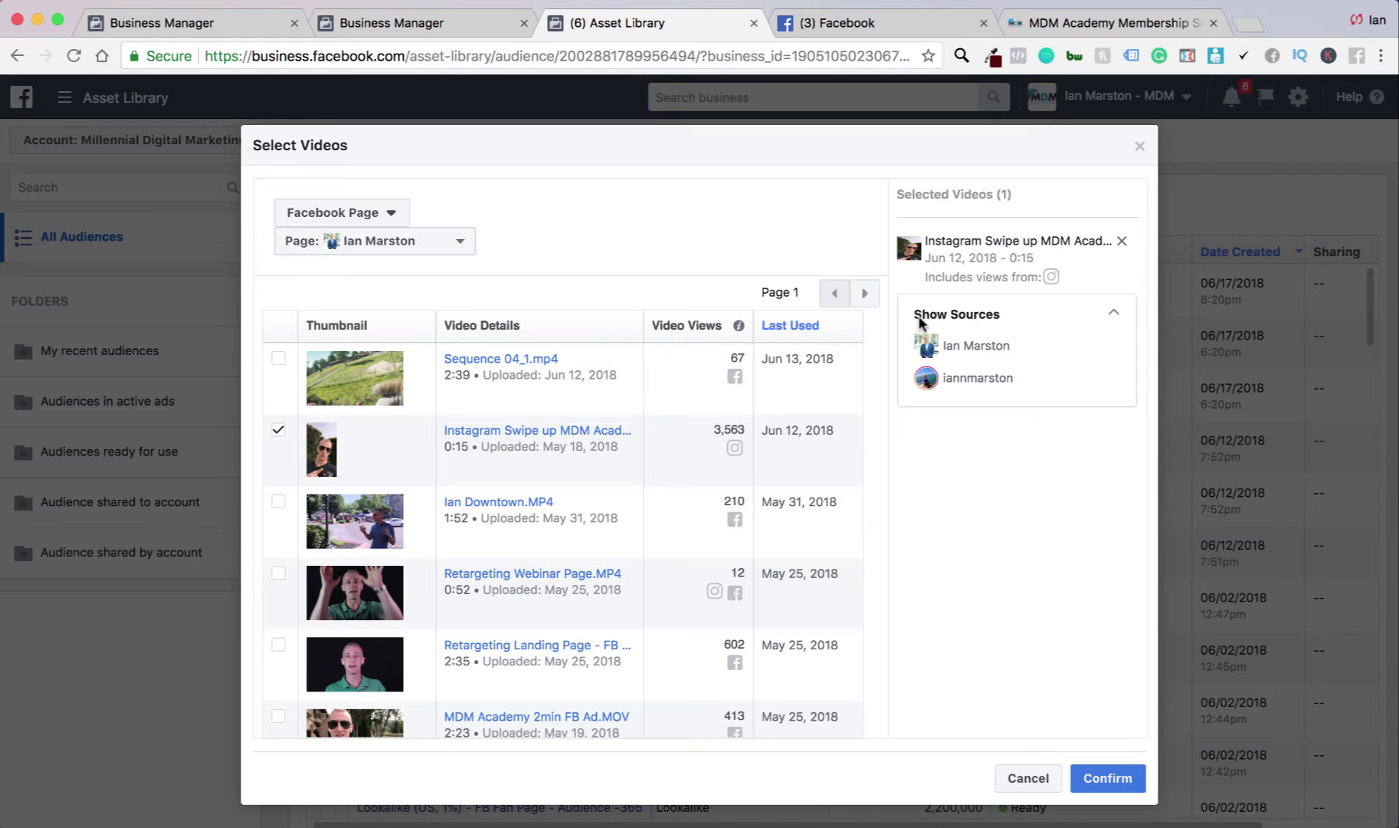
{"action": "left_click", "coordinate": [1119, 776]}
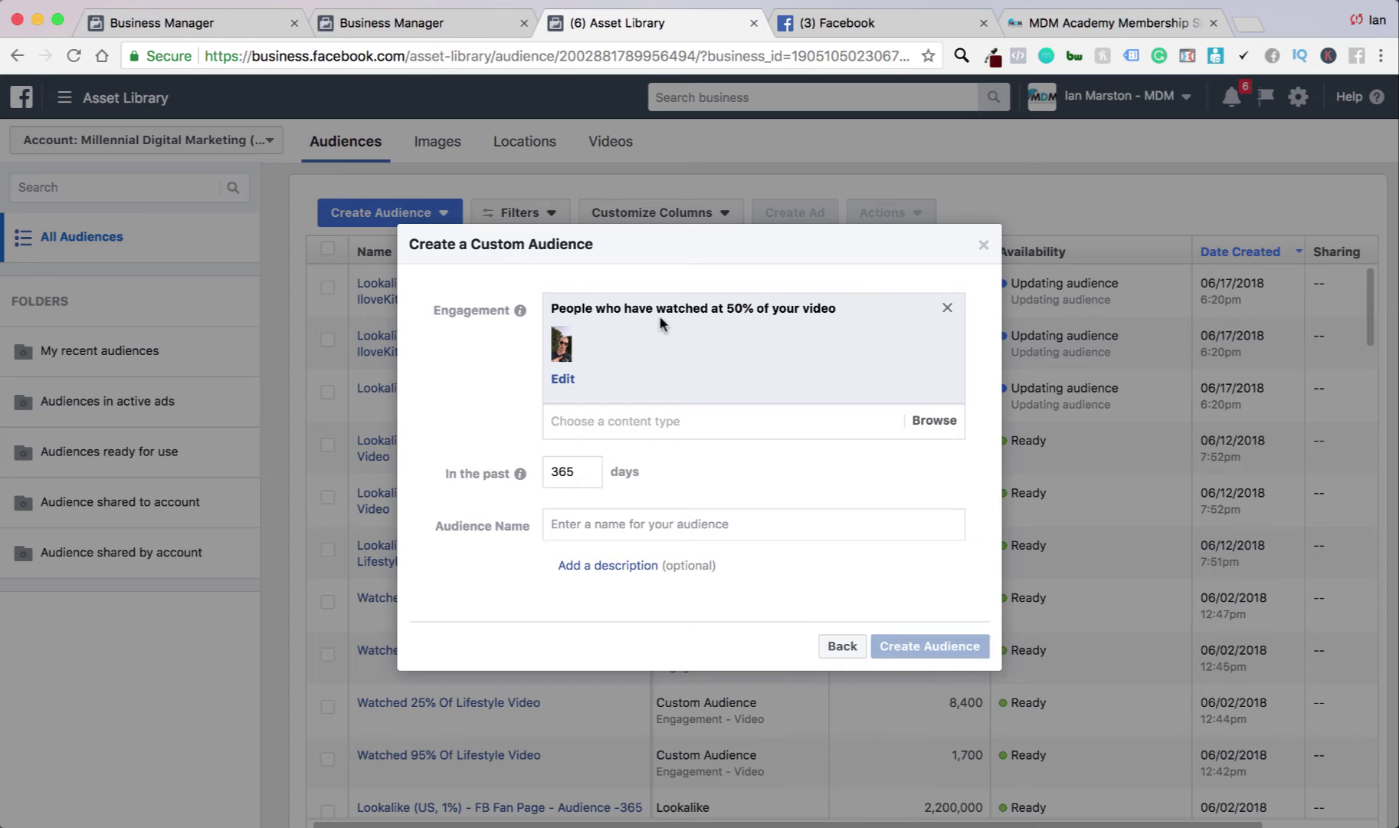
Step: Replace the 50% criterion with people who viewed at least 10 seconds, and use the 3% Event Recap video as its source
{"action": "left_click", "coordinate": [947, 307]}
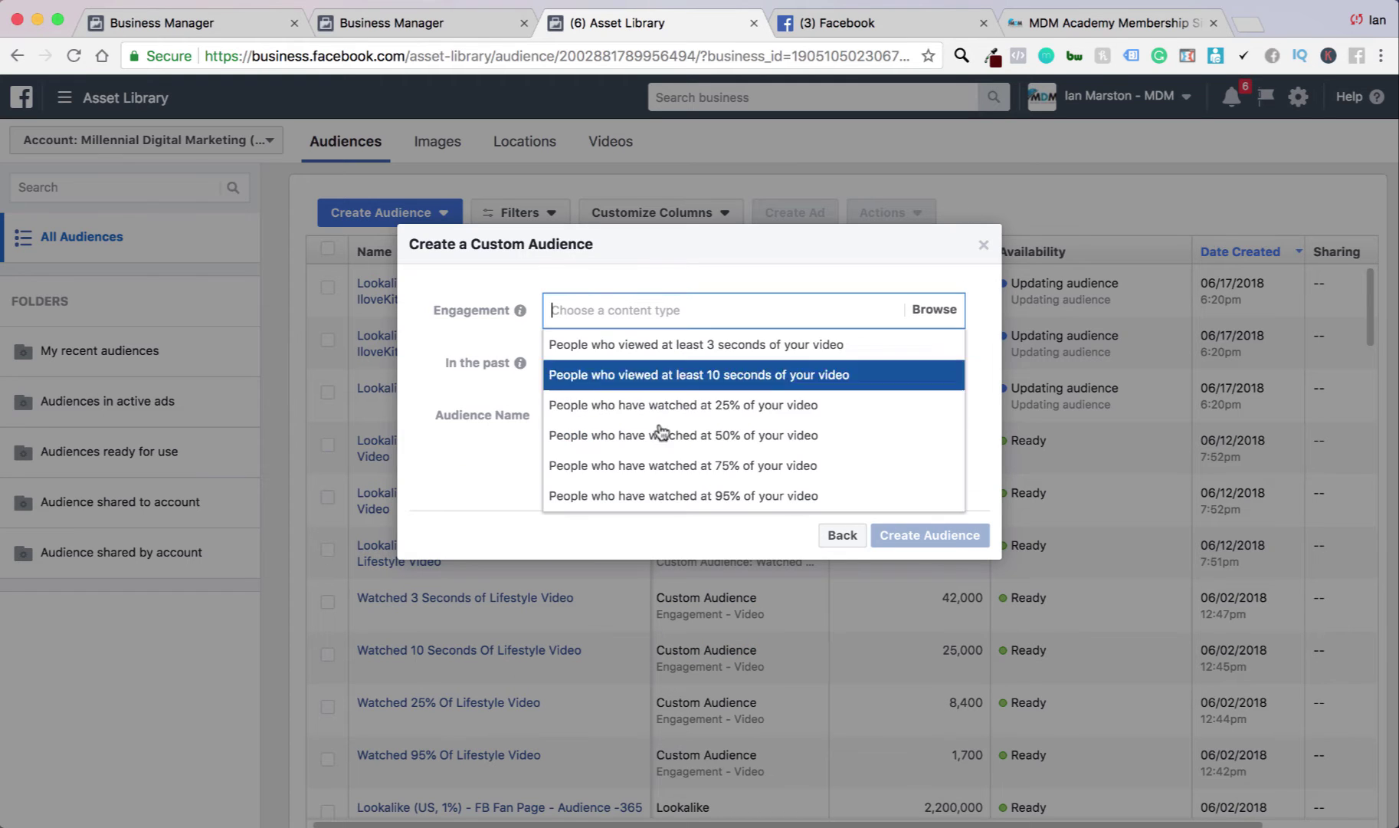
{"action": "left_click", "coordinate": [674, 374]}
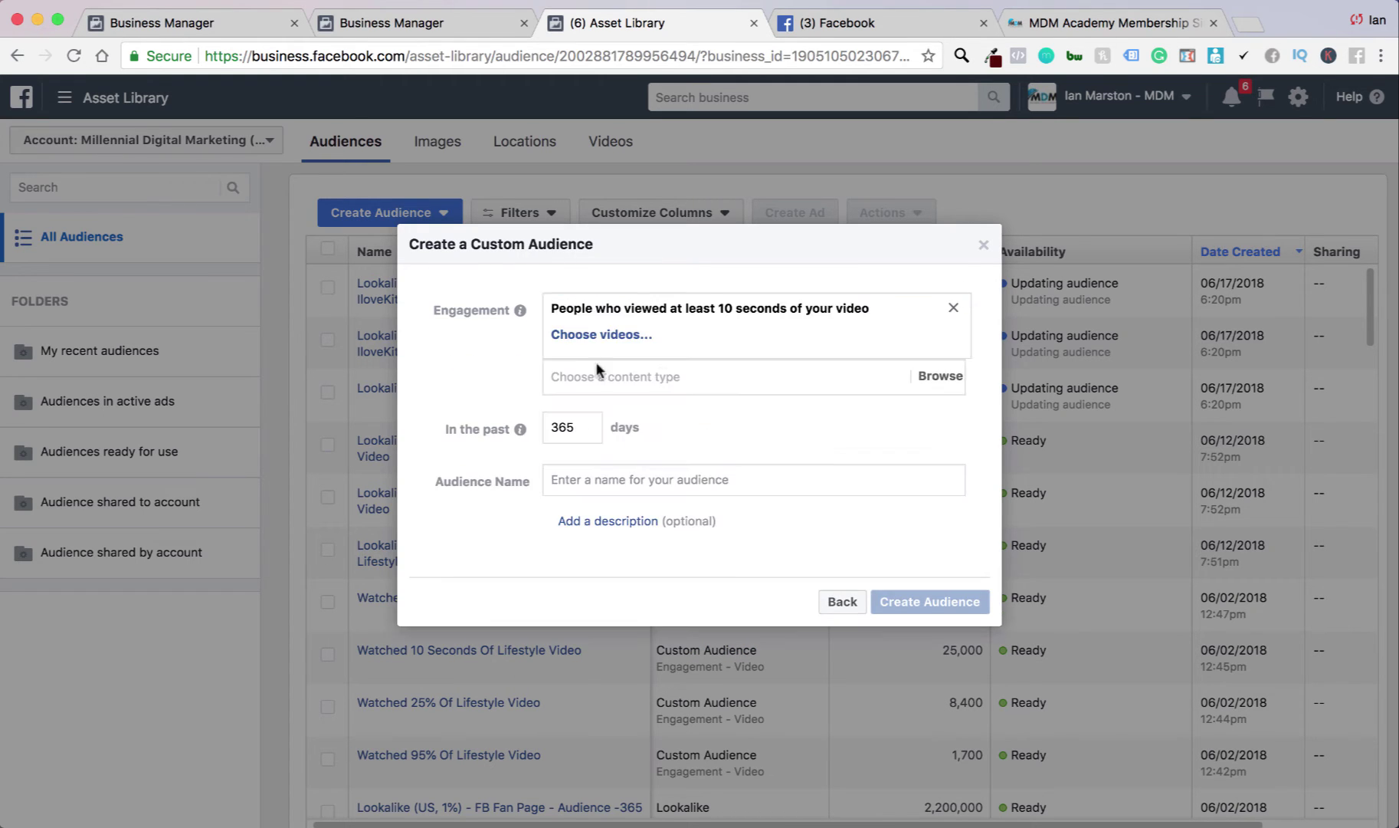
{"action": "left_click", "coordinate": [572, 335]}
{"action": "scroll", "coordinate": [605, 376], "scroll_direction": "down", "scroll_amount": 1}
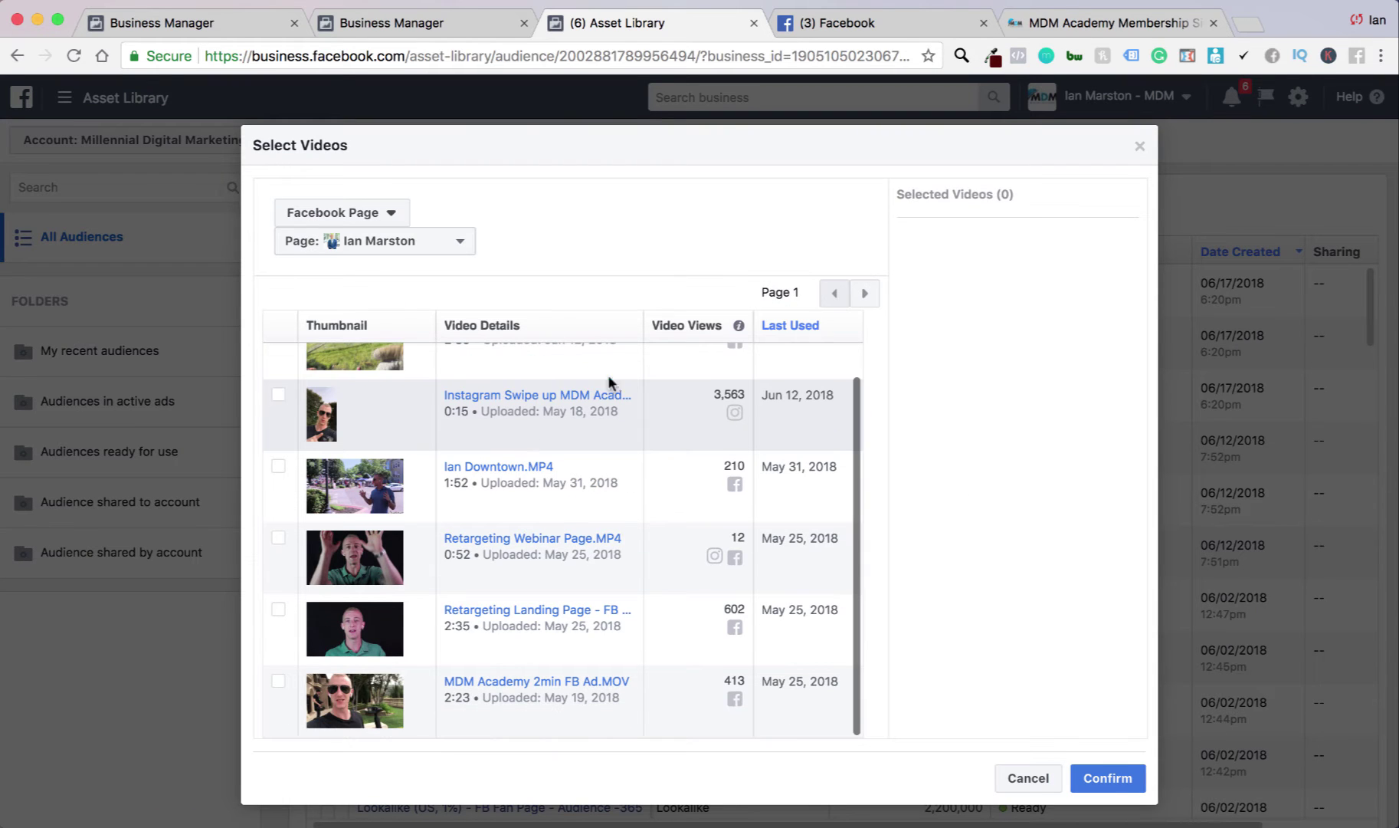
{"action": "left_click", "coordinate": [868, 294]}
{"action": "scroll", "coordinate": [766, 391], "scroll_direction": "up", "scroll_amount": 1}
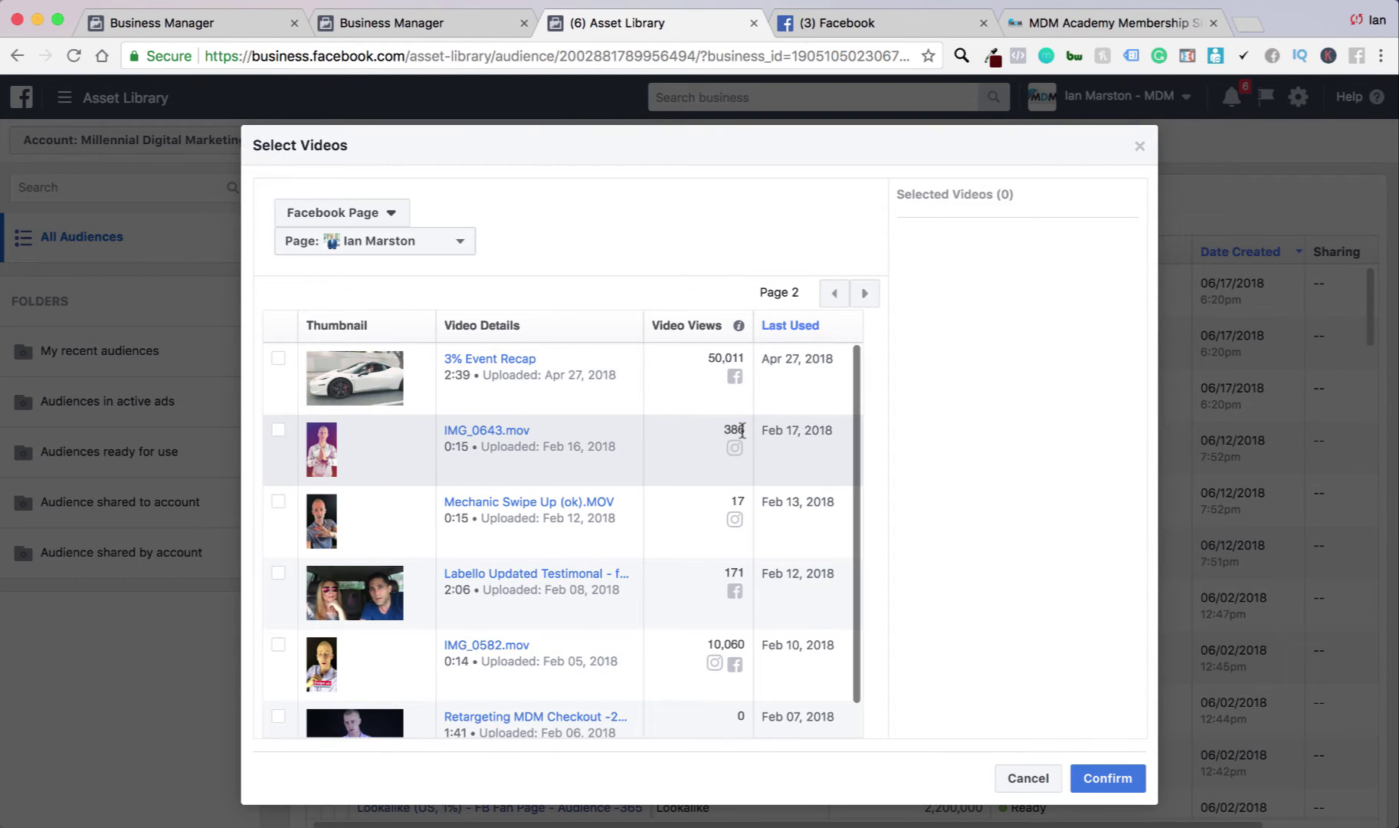
{"action": "left_click", "coordinate": [281, 362]}
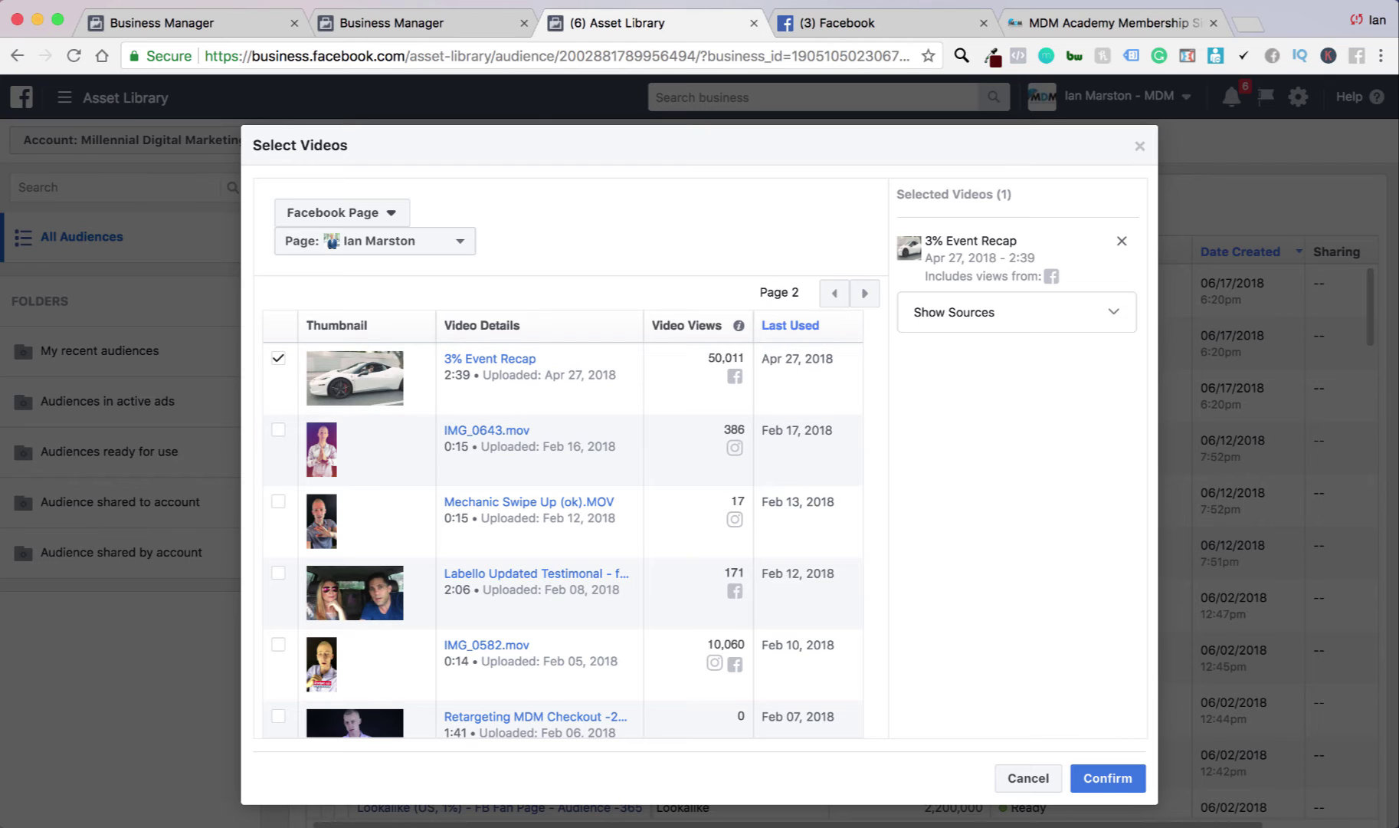
{"action": "left_click", "coordinate": [1108, 779]}
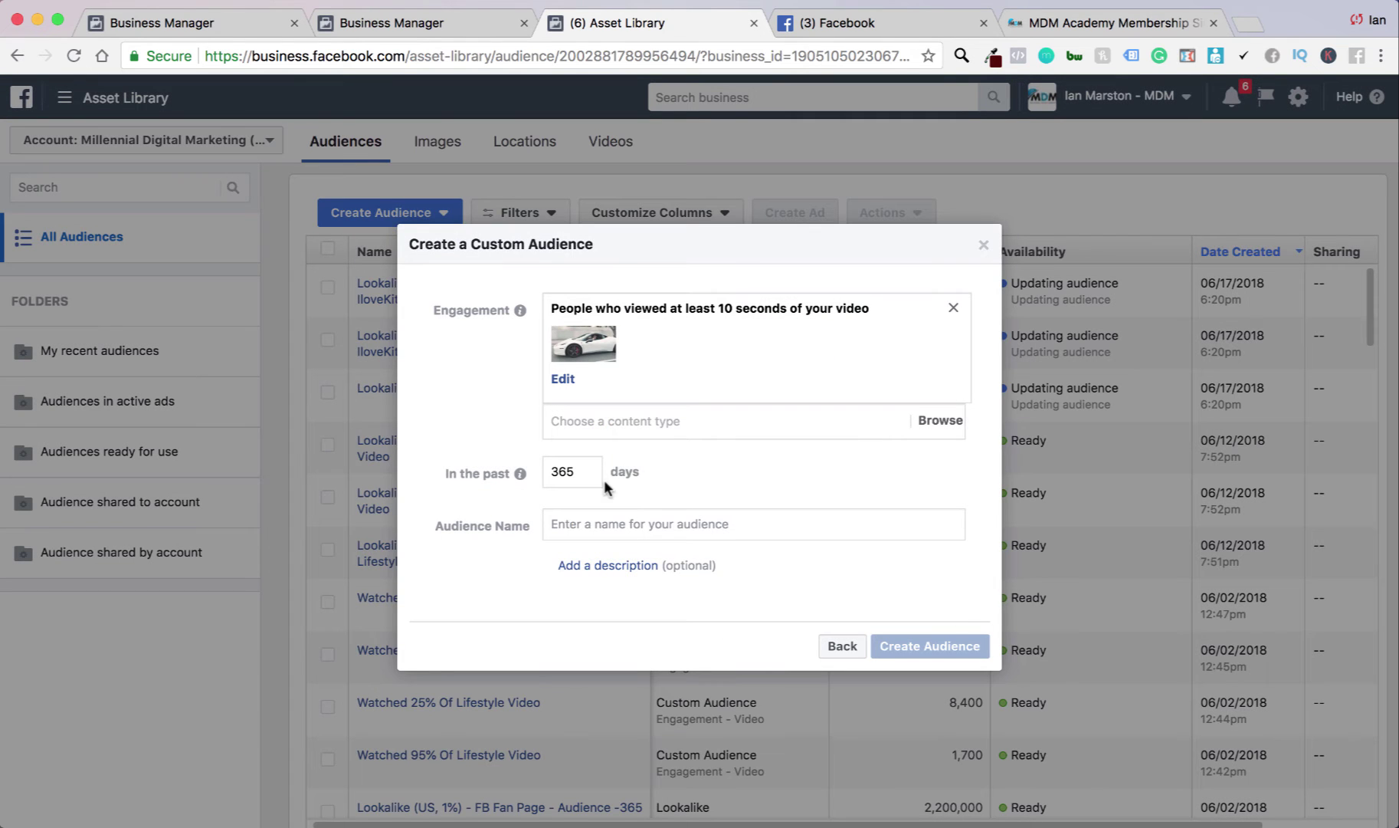
Step: Set the audience window to 180 days and name the audience "Lifestyle video - 10 sec video views - 180 days"
{"action": "left_click_drag", "start_coordinate": [580, 470], "coordinate": [443, 483]}
{"action": "type", "text": "365"}
{"action": "left_click_drag", "start_coordinate": [578, 472], "coordinate": [558, 475]}
{"action": "type", "text": "180"}
{"action": "left_click", "coordinate": [712, 525]}
{"action": "type", "text": "Lifesty"}
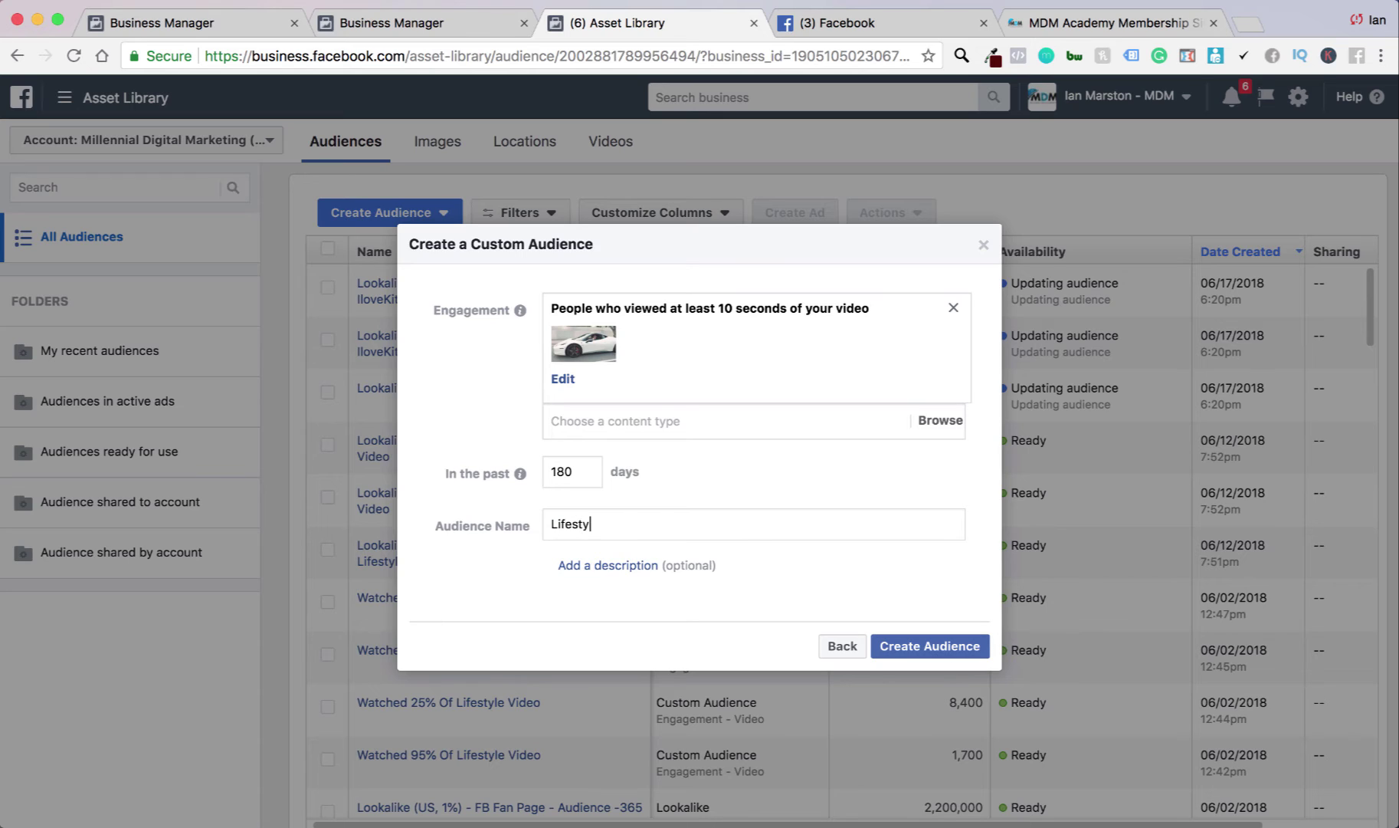
{"action": "type", "text": "le video - 10 sec video views"}
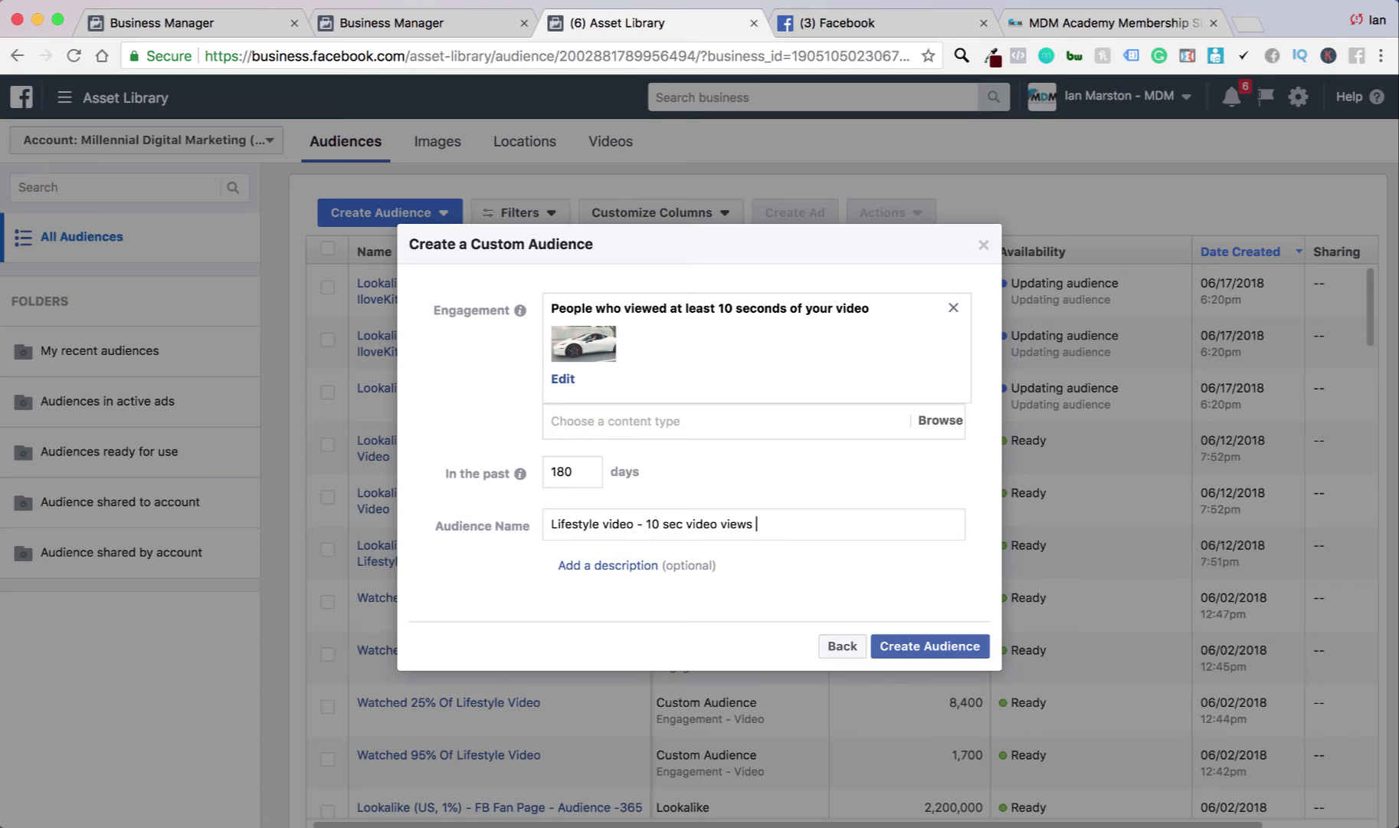
{"action": "type", "text": " - 180 daus"}
{"action": "left_click", "coordinate": [643, 567]}
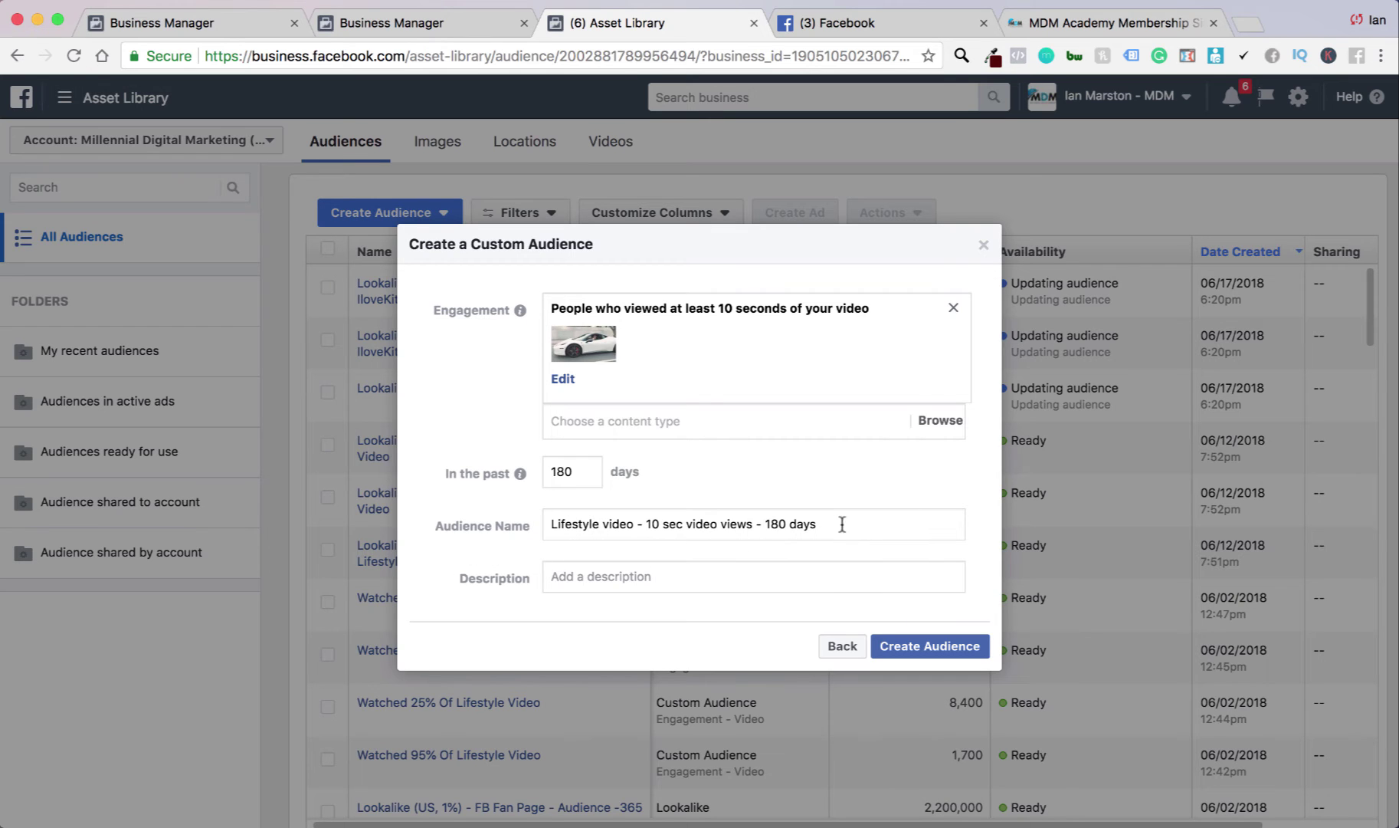
Step: Create the video engagement audience and close the follow-up dialog without making an ad or expanding the audience
{"action": "left_click", "coordinate": [929, 646]}
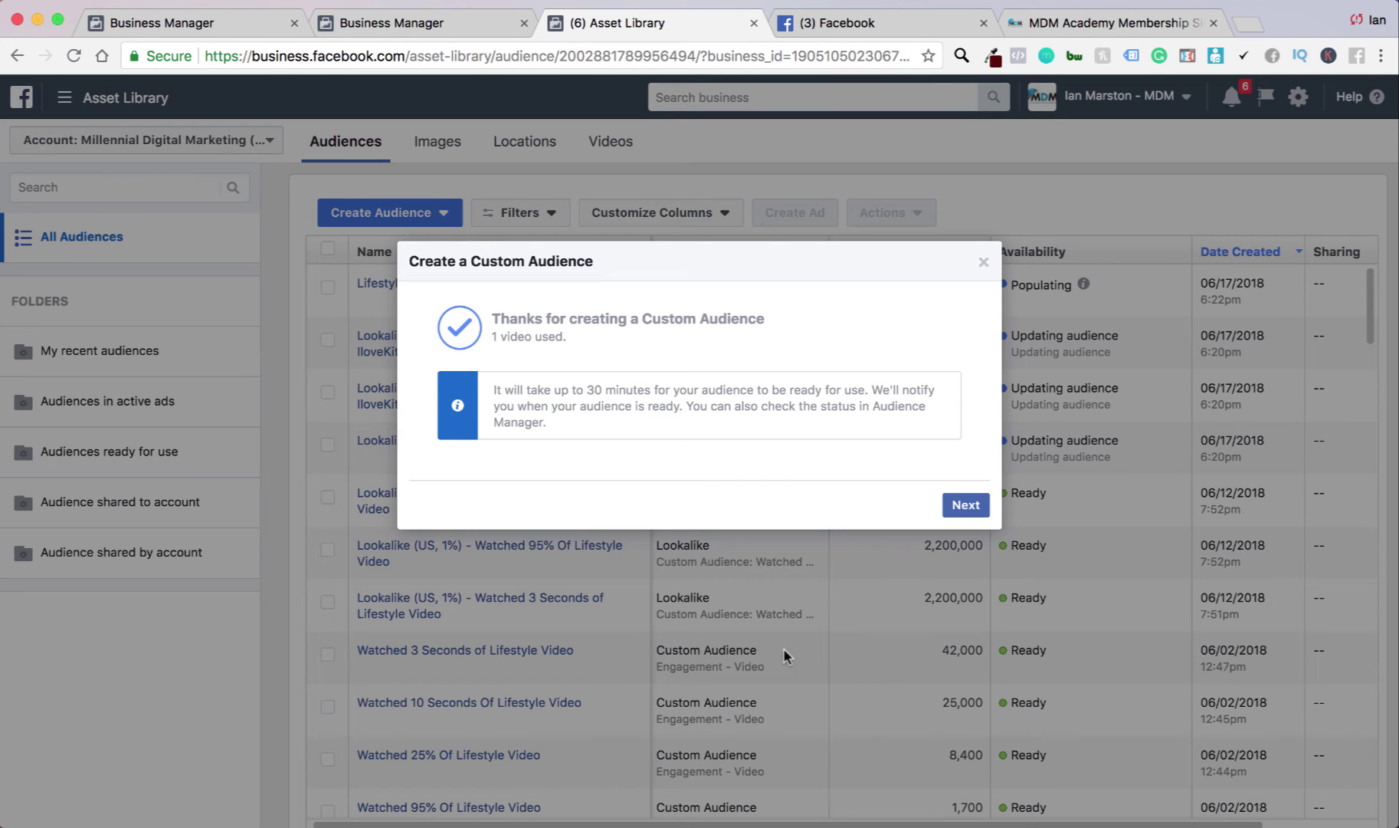
{"action": "left_click", "coordinate": [965, 505]}
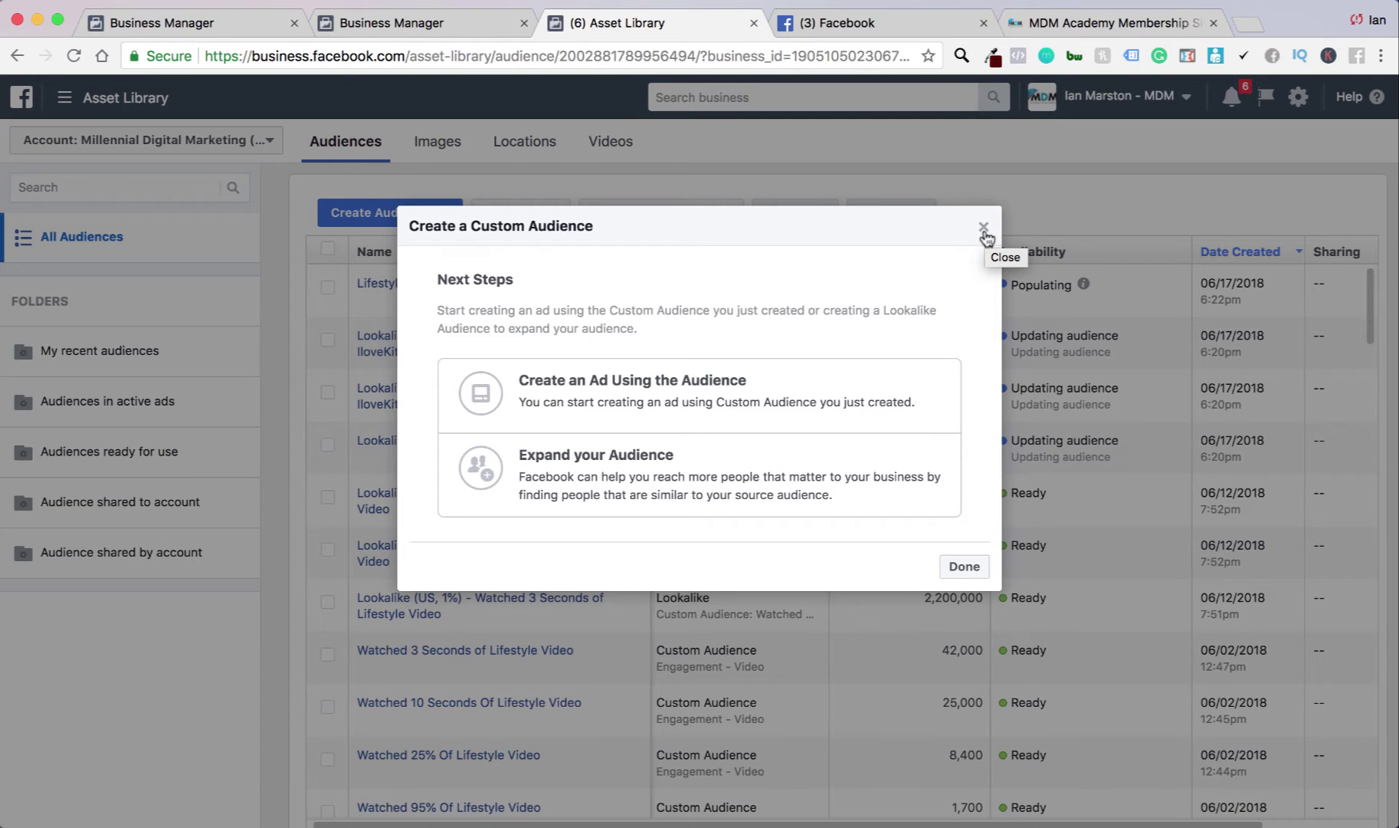
{"action": "scroll", "coordinate": [984, 235], "scroll_direction": "right", "scroll_amount": 1}
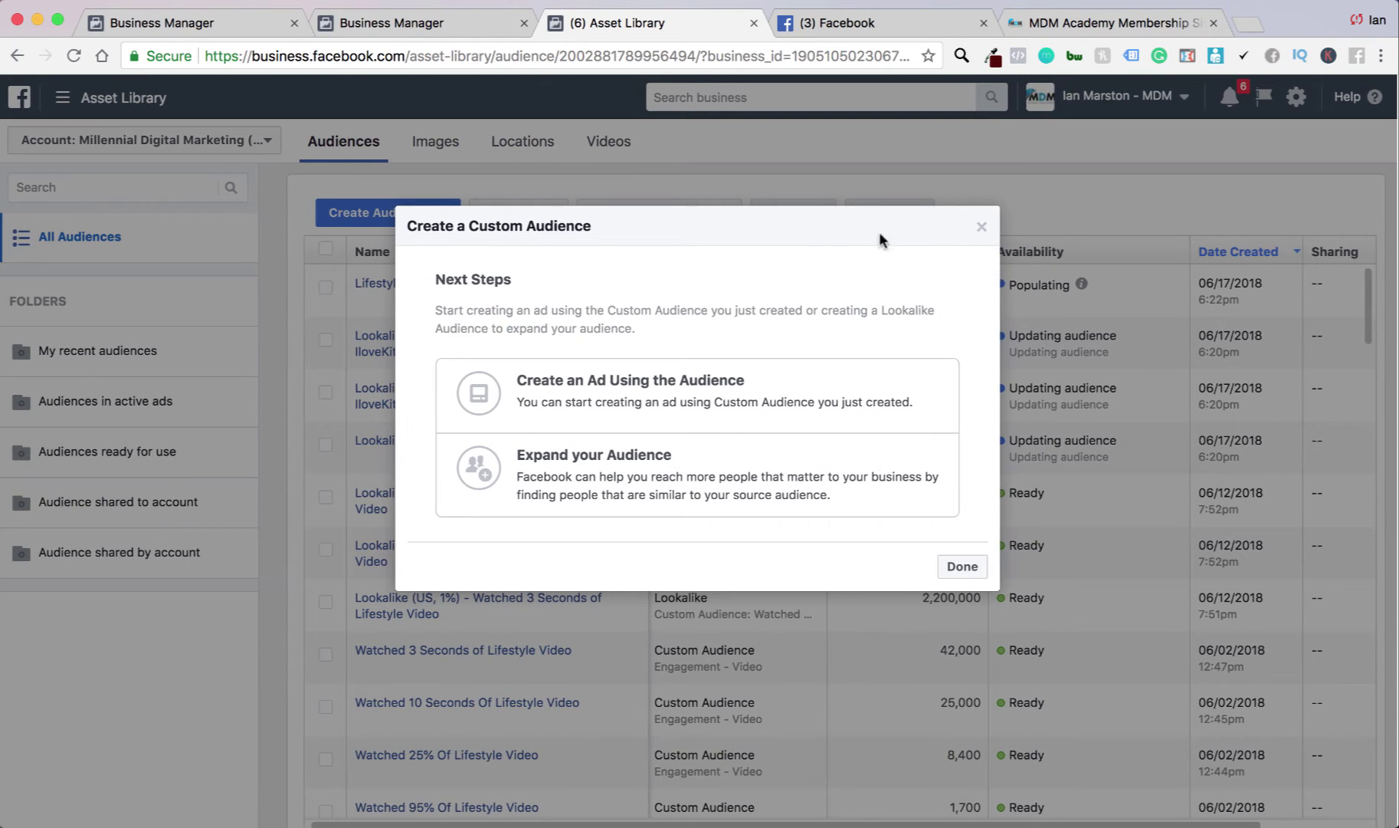
{"action": "scroll", "coordinate": [983, 229], "scroll_direction": "left", "scroll_amount": 1}
{"action": "left_click", "coordinate": [984, 233]}
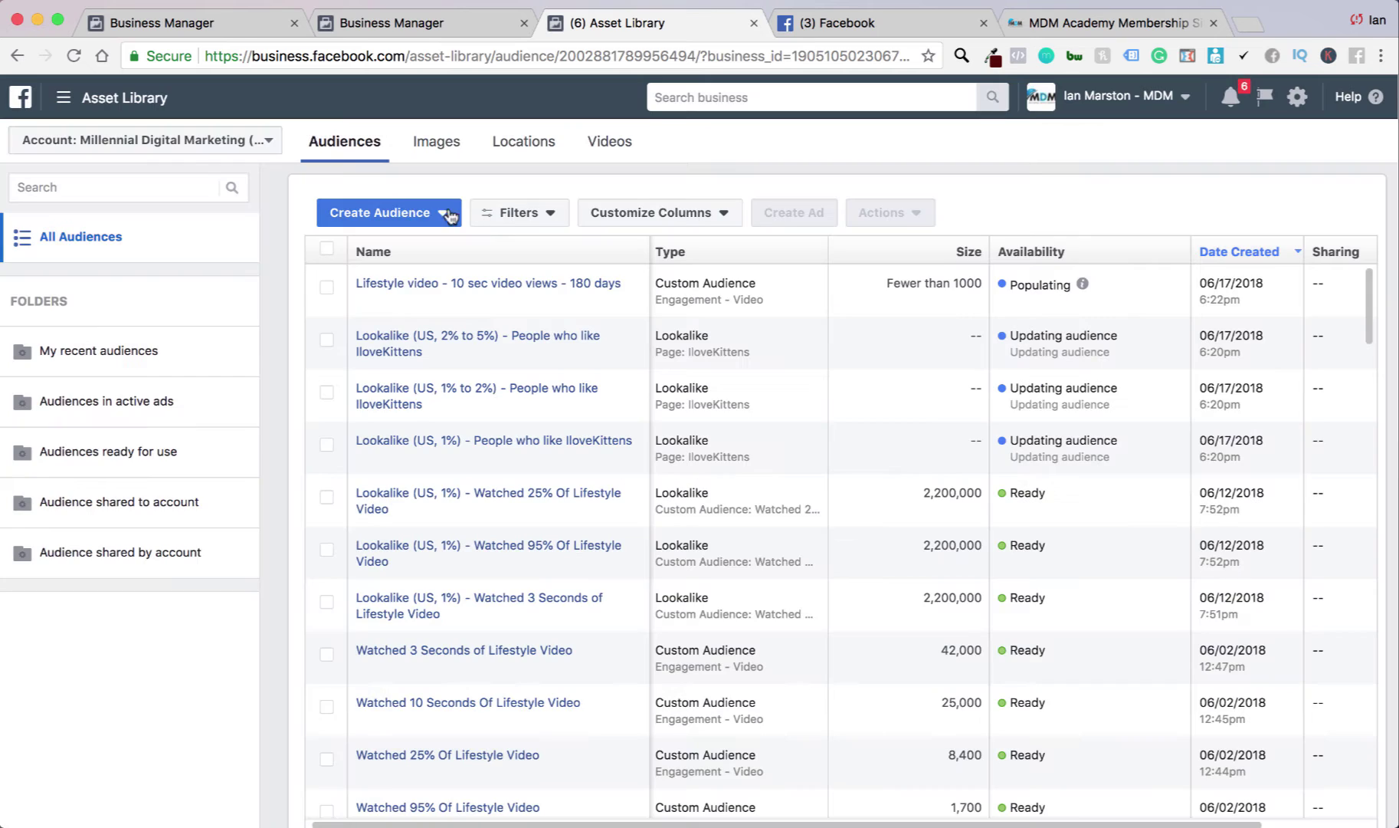
Step: Start a new custom audience based on website traffic
{"action": "left_click", "coordinate": [445, 213]}
{"action": "left_click", "coordinate": [420, 248]}
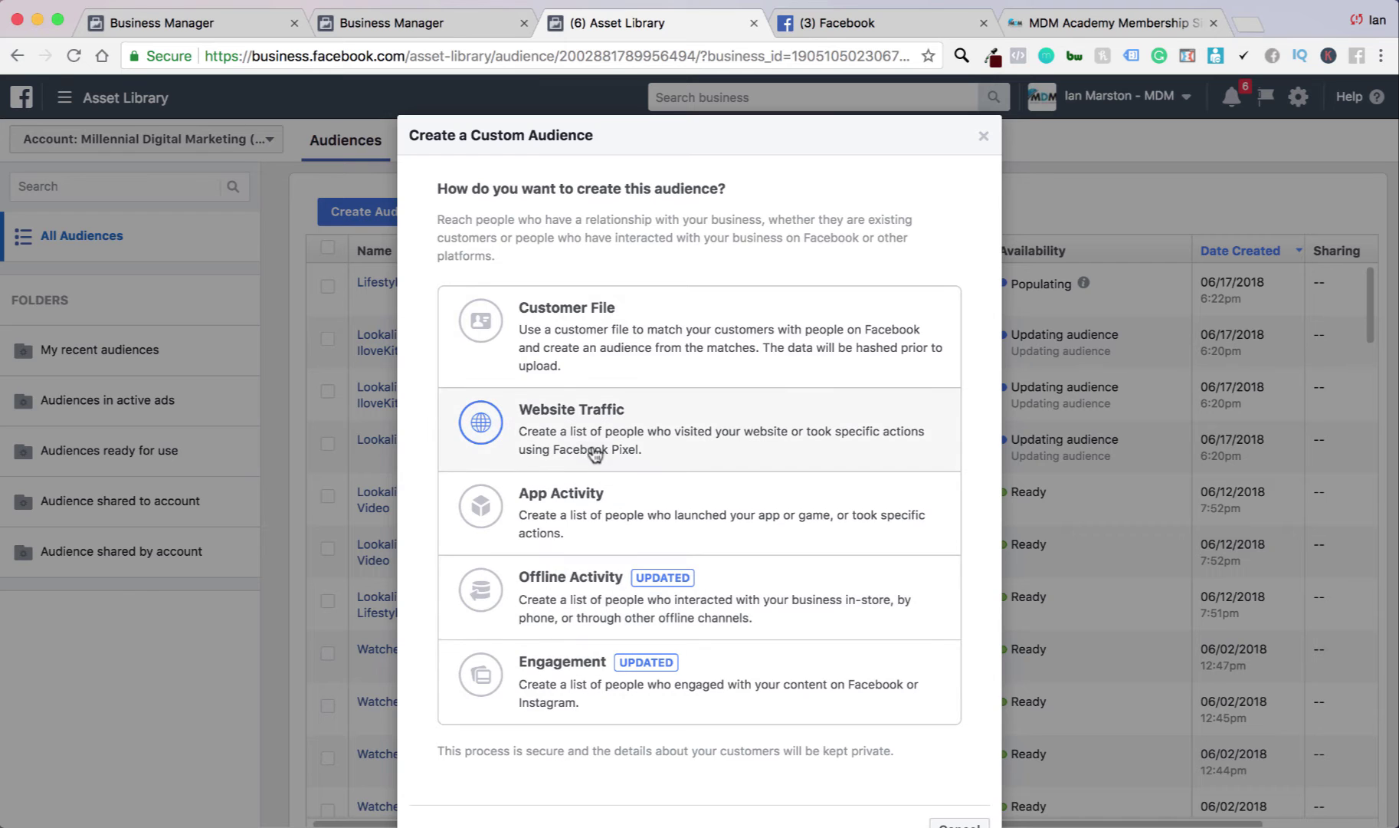
{"action": "scroll", "coordinate": [597, 429], "scroll_direction": "down", "scroll_amount": 1}
{"action": "scroll", "coordinate": [582, 375], "scroll_direction": "down", "scroll_amount": 3}
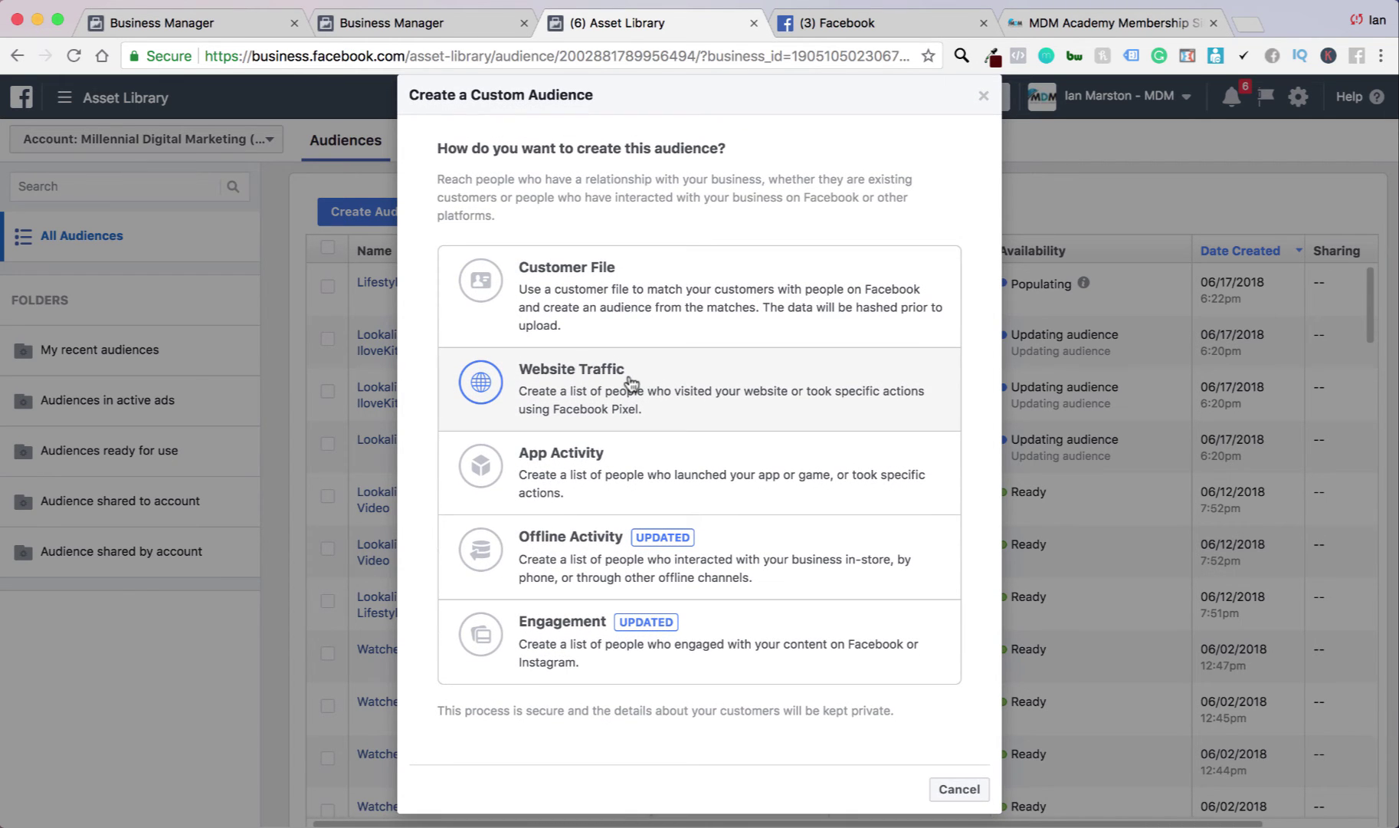
{"action": "key", "text": "Escape"}
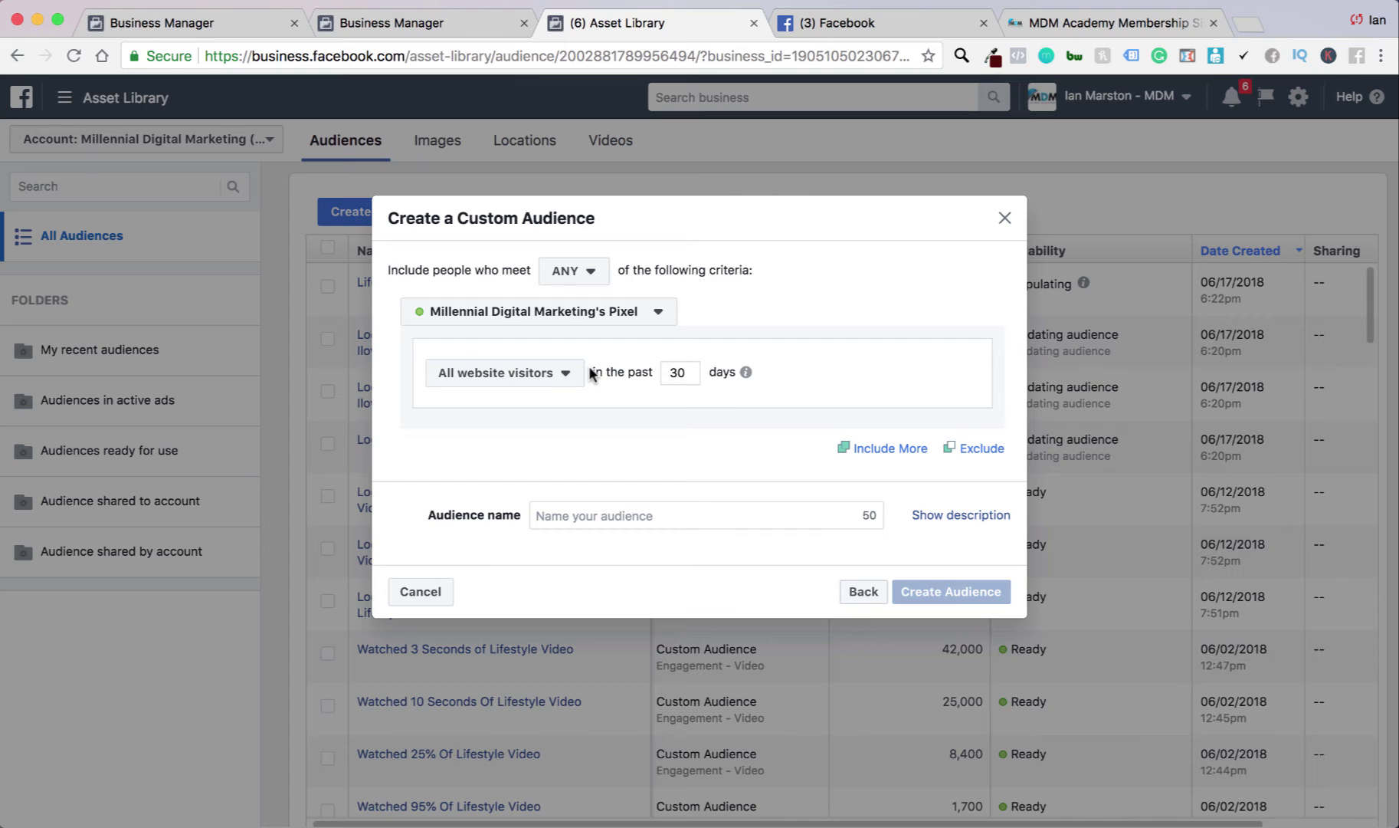
Step: Open millennialdigitalmarketing.com in a new browser tab and select the full address of its invitation page
{"action": "left_click", "coordinate": [1254, 30]}
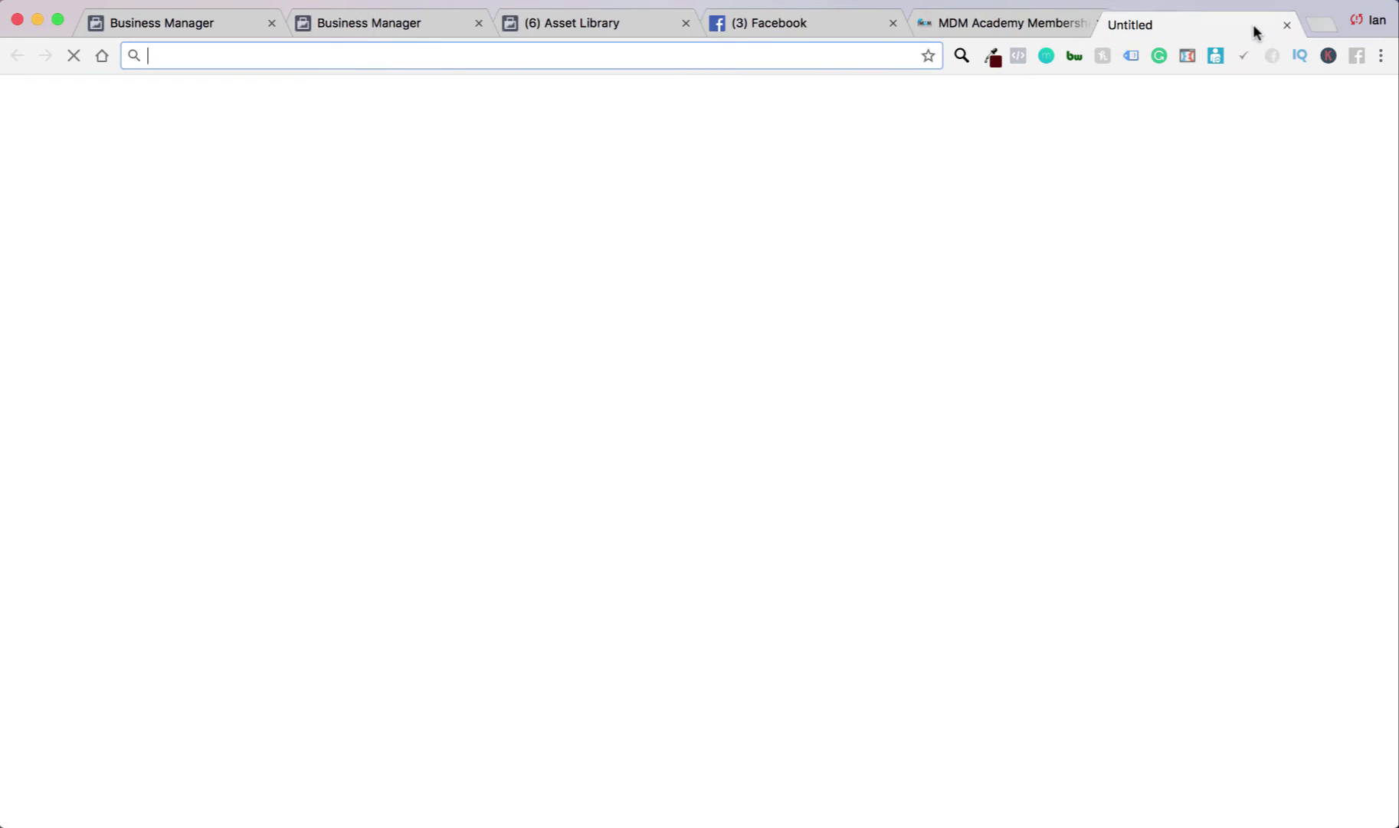
{"action": "type", "text": "milk"}
{"action": "key", "text": "BackSpace"}
{"action": "type", "text": "l"}
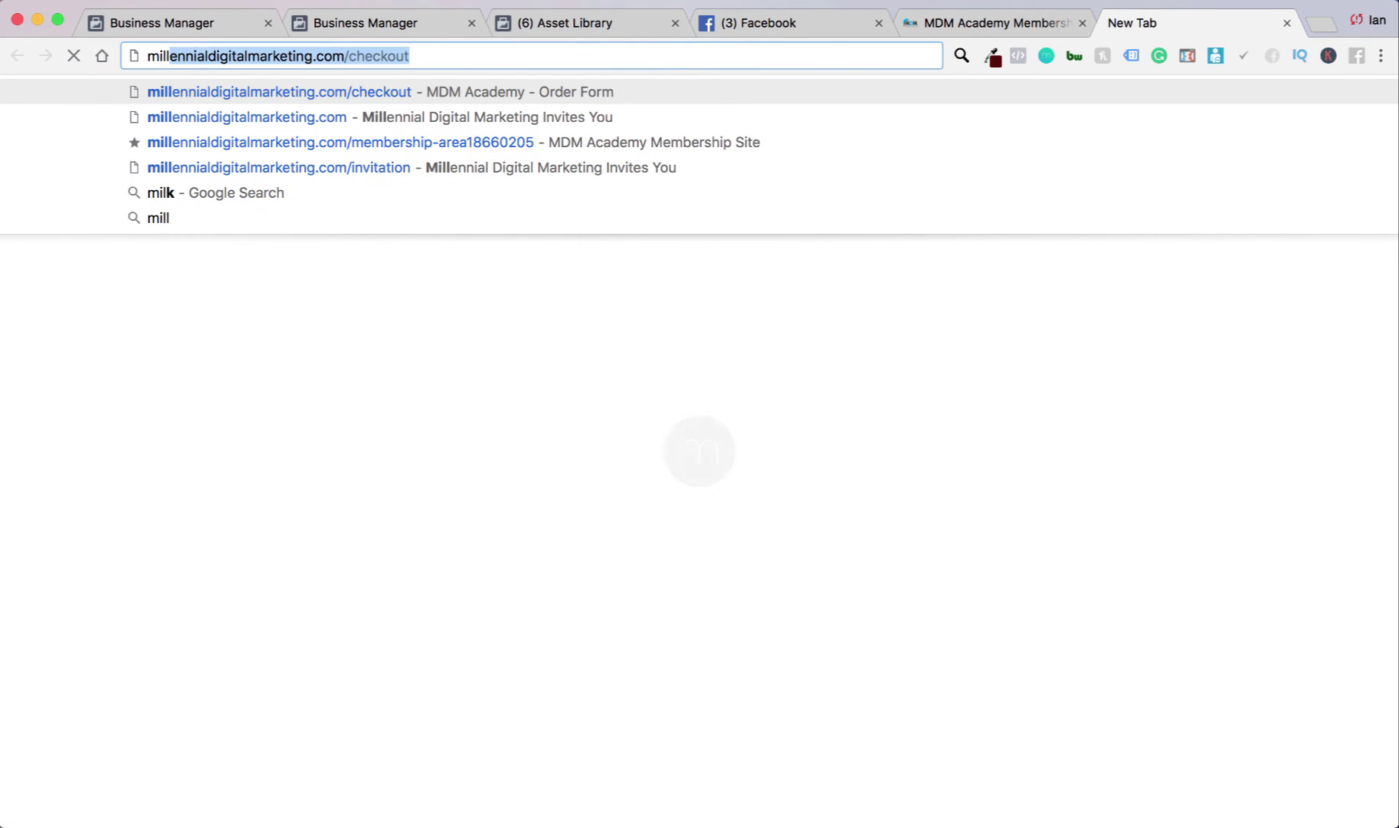
{"action": "key", "text": "Down"}
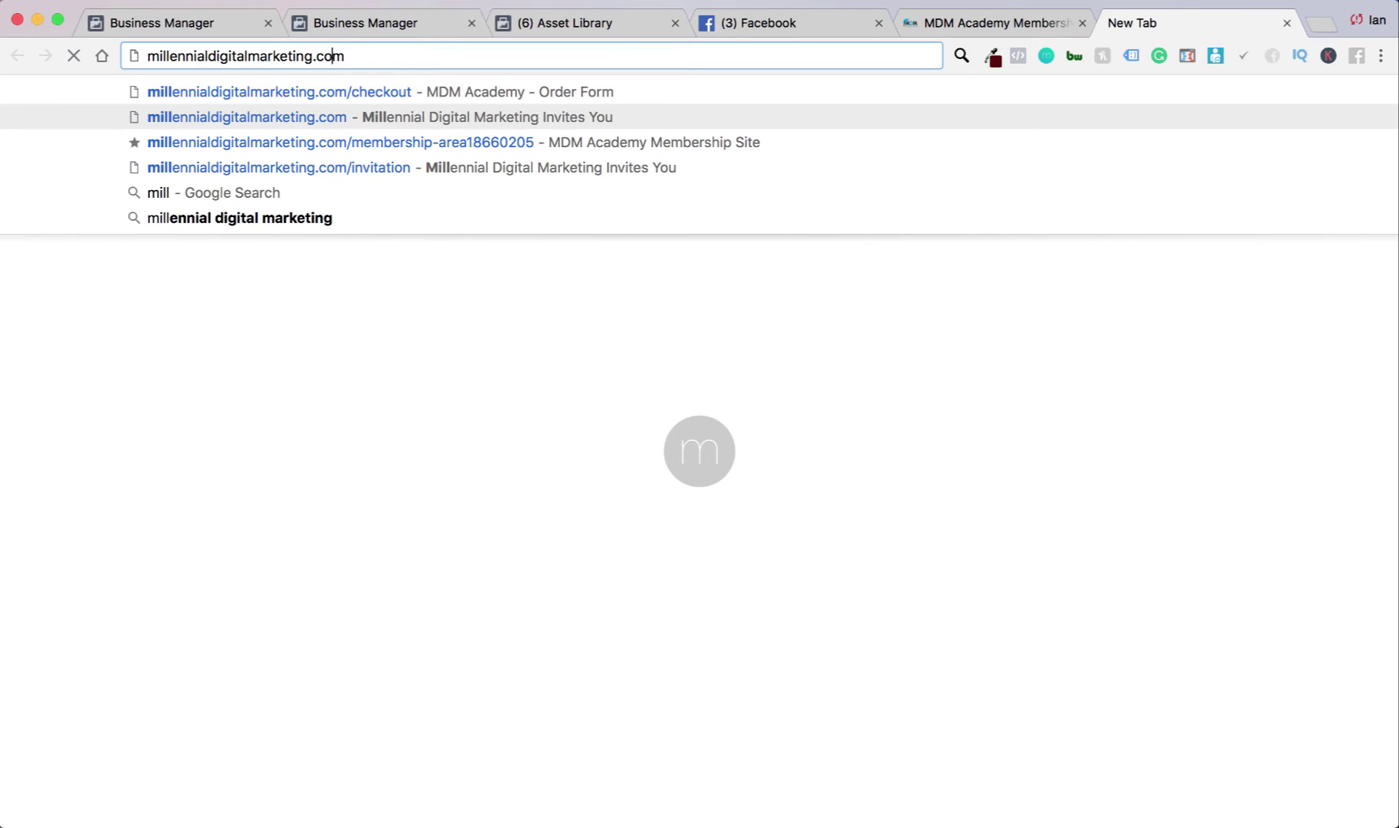
{"action": "key", "text": "Return"}
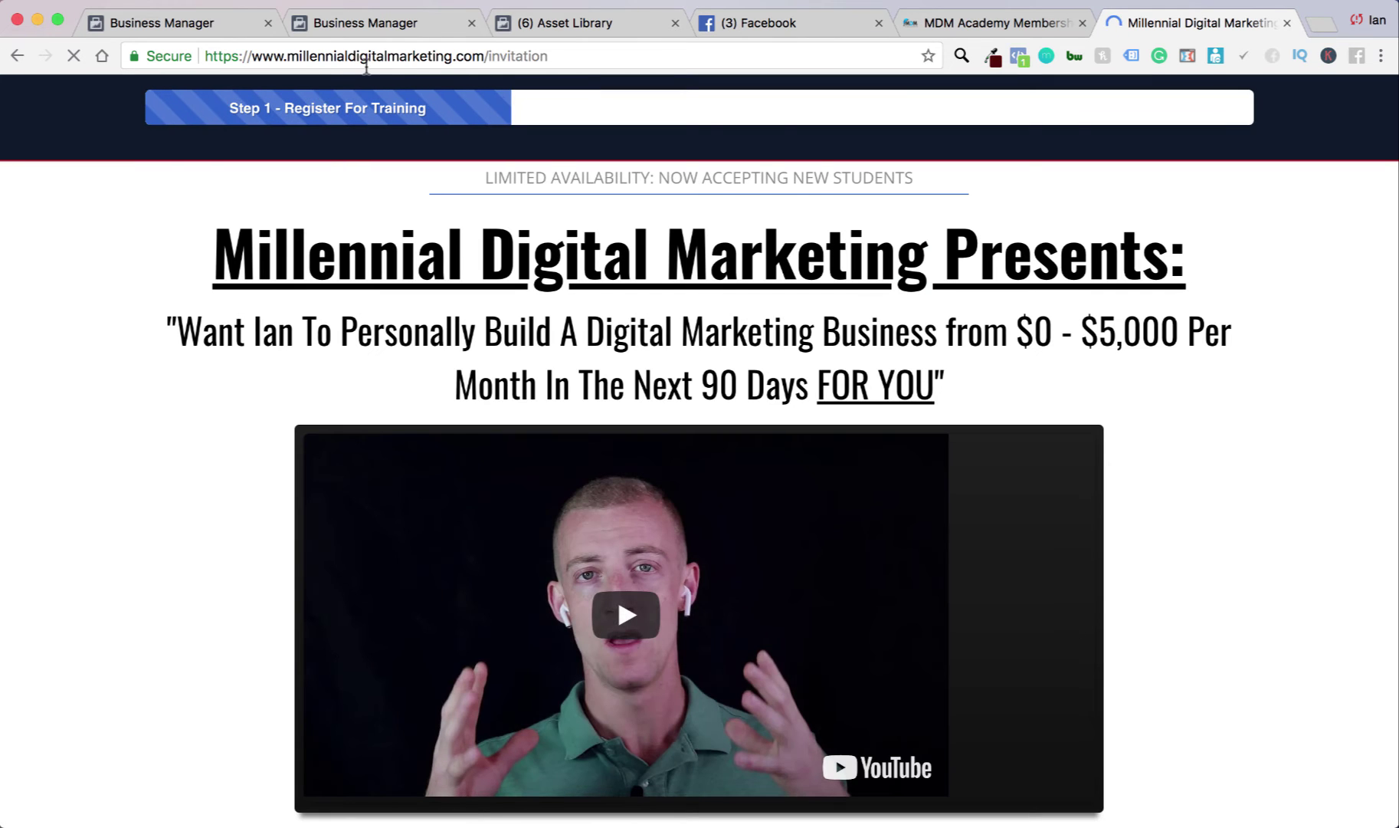
{"action": "left_click", "coordinate": [367, 67]}
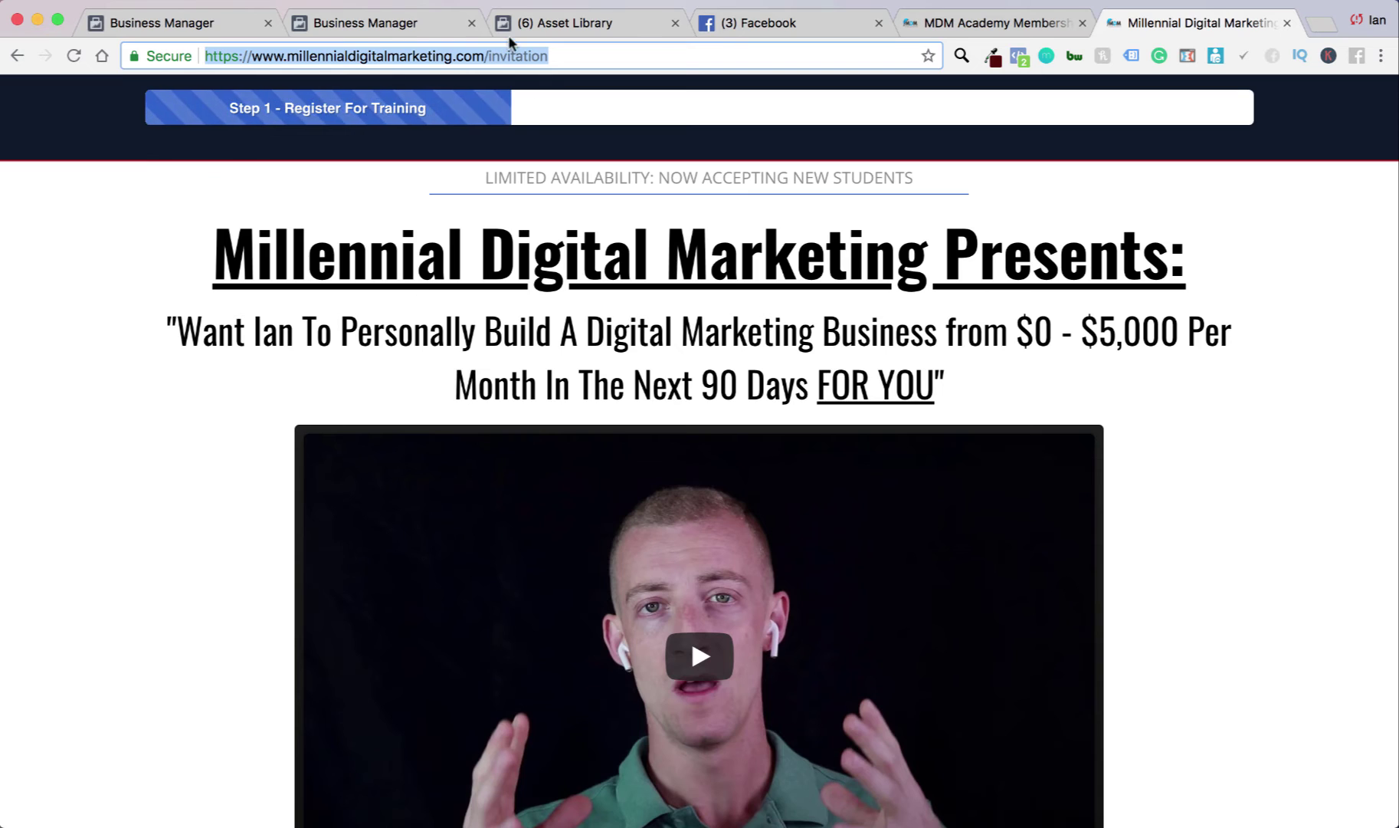
Step: Return to the audience library and base the website audience on people who visited specific web pages
{"action": "left_click", "coordinate": [556, 23]}
{"action": "left_click", "coordinate": [559, 376]}
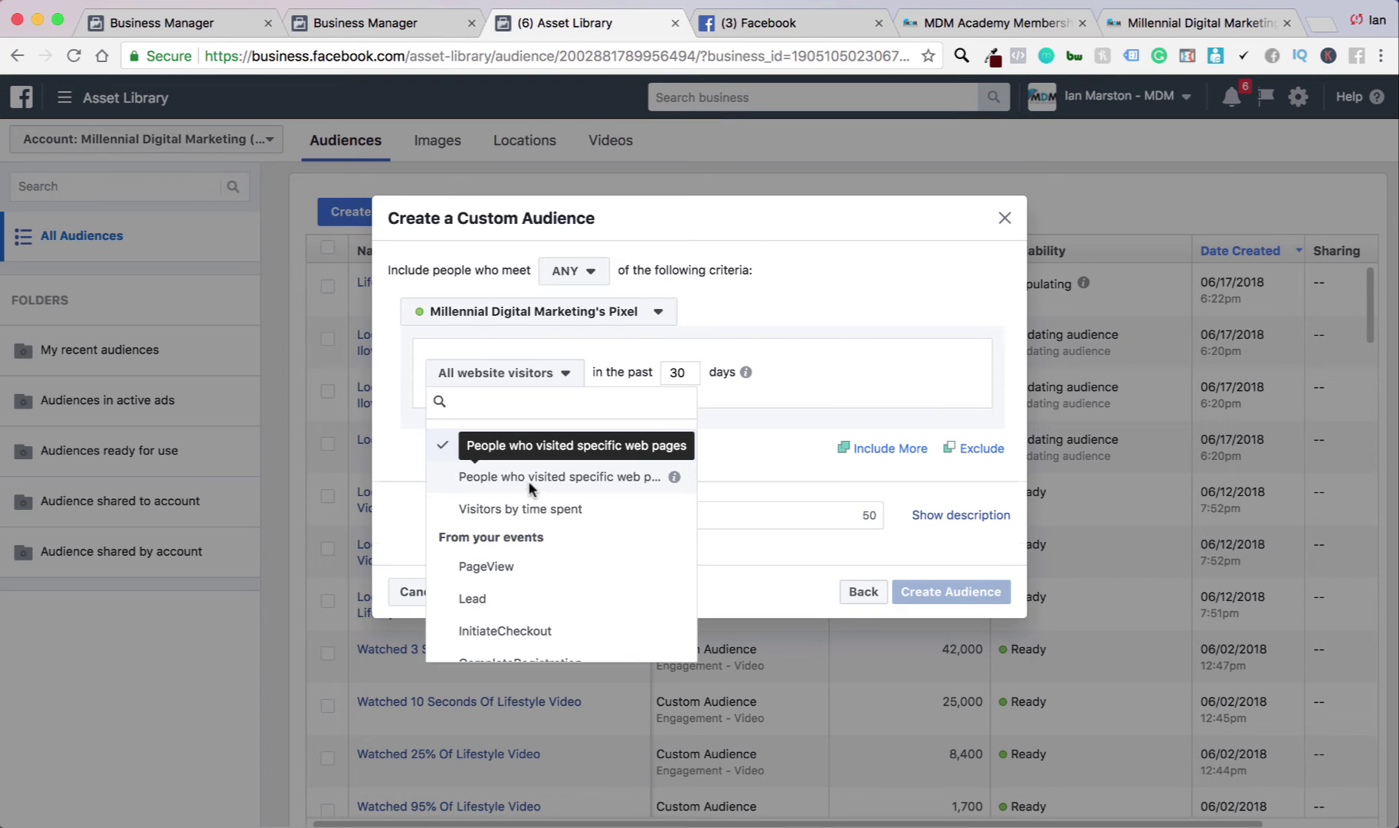
{"action": "left_click", "coordinate": [529, 486]}
Step: Try the CompleteRegistration, Lead and PageView events as the traffic criterion and return to people who visited specific web pages
{"action": "left_click", "coordinate": [536, 341]}
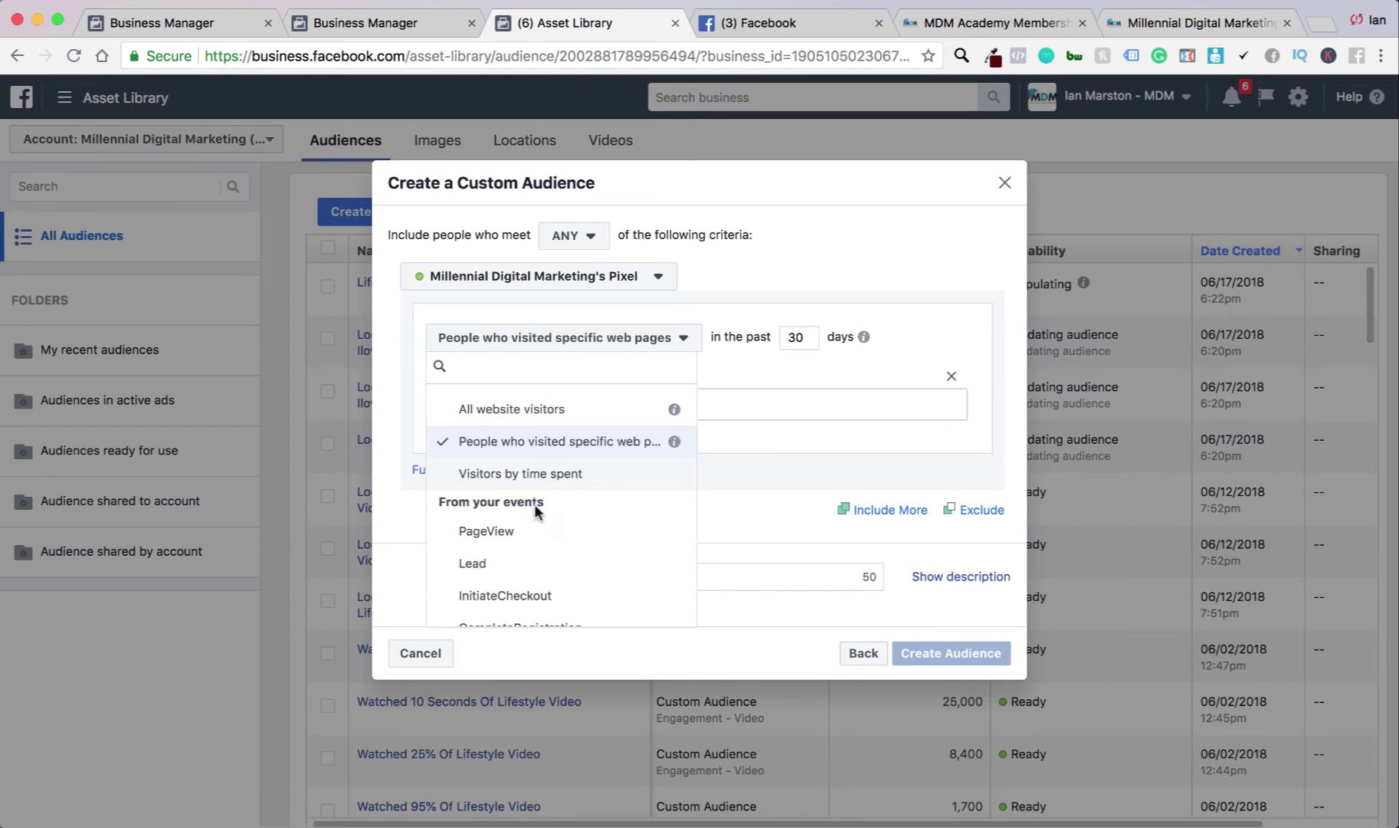
{"action": "scroll", "coordinate": [536, 529], "scroll_direction": "down", "scroll_amount": 2}
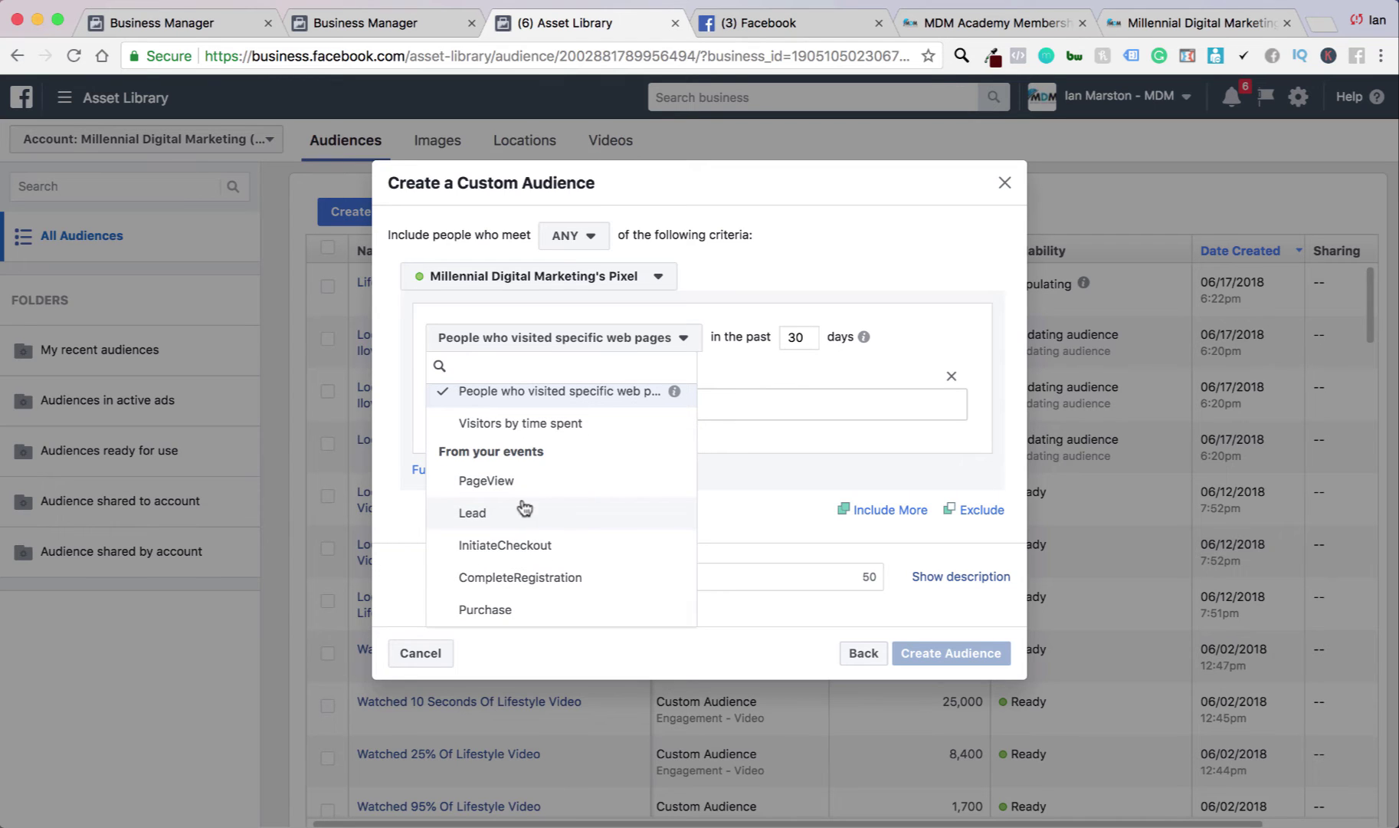
{"action": "left_click", "coordinate": [515, 577]}
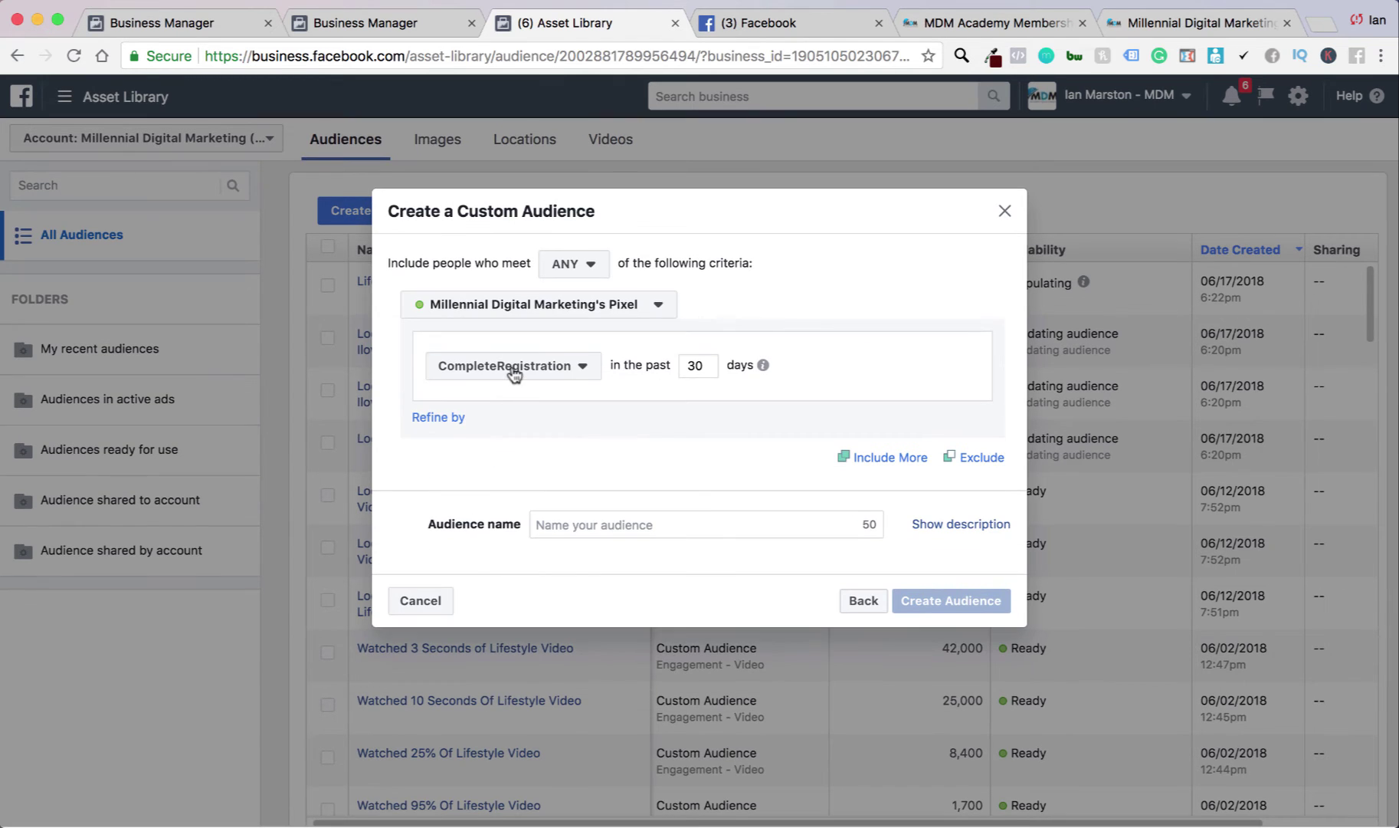
{"action": "left_click", "coordinate": [515, 369]}
{"action": "left_click", "coordinate": [489, 589]}
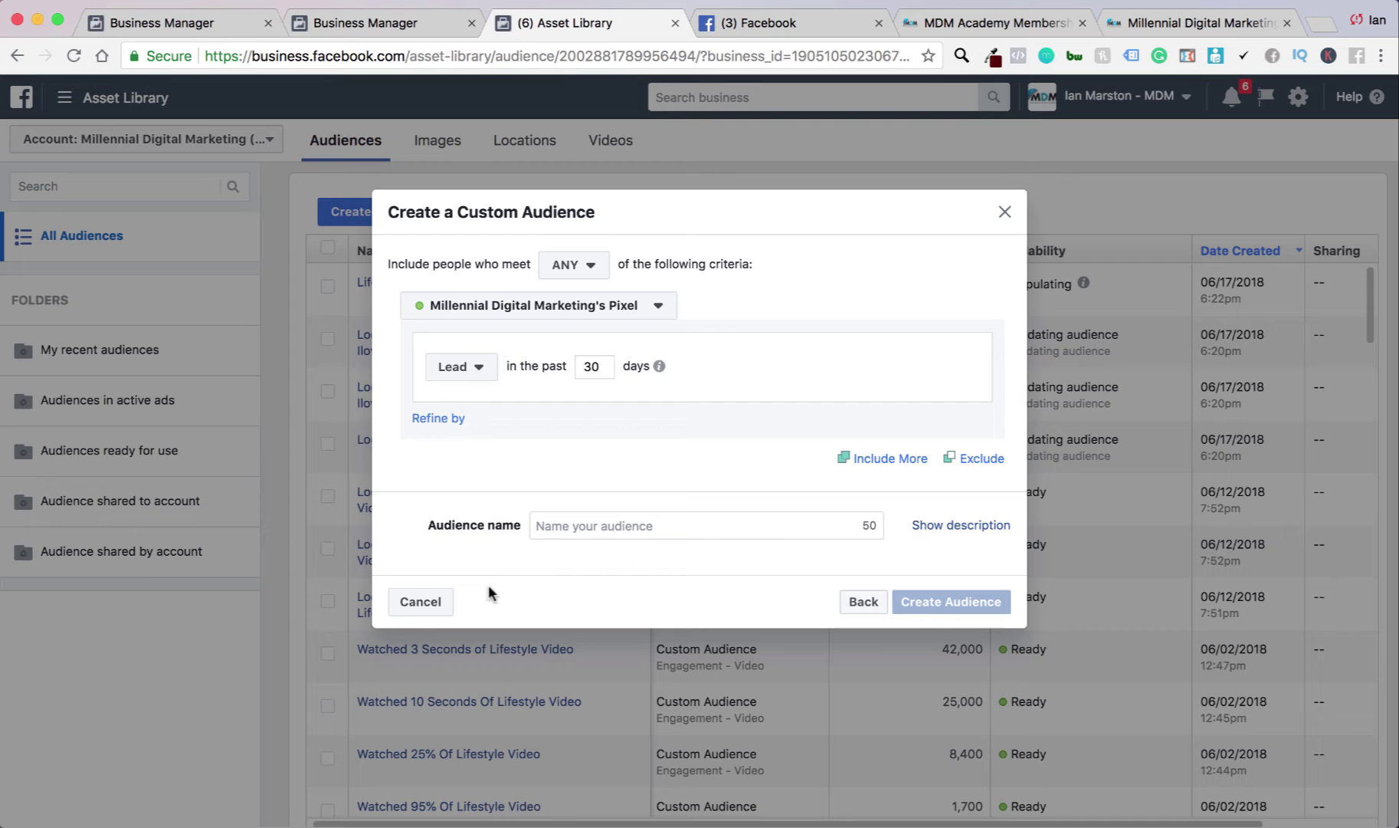
{"action": "left_click", "coordinate": [464, 367]}
{"action": "left_click", "coordinate": [521, 557]}
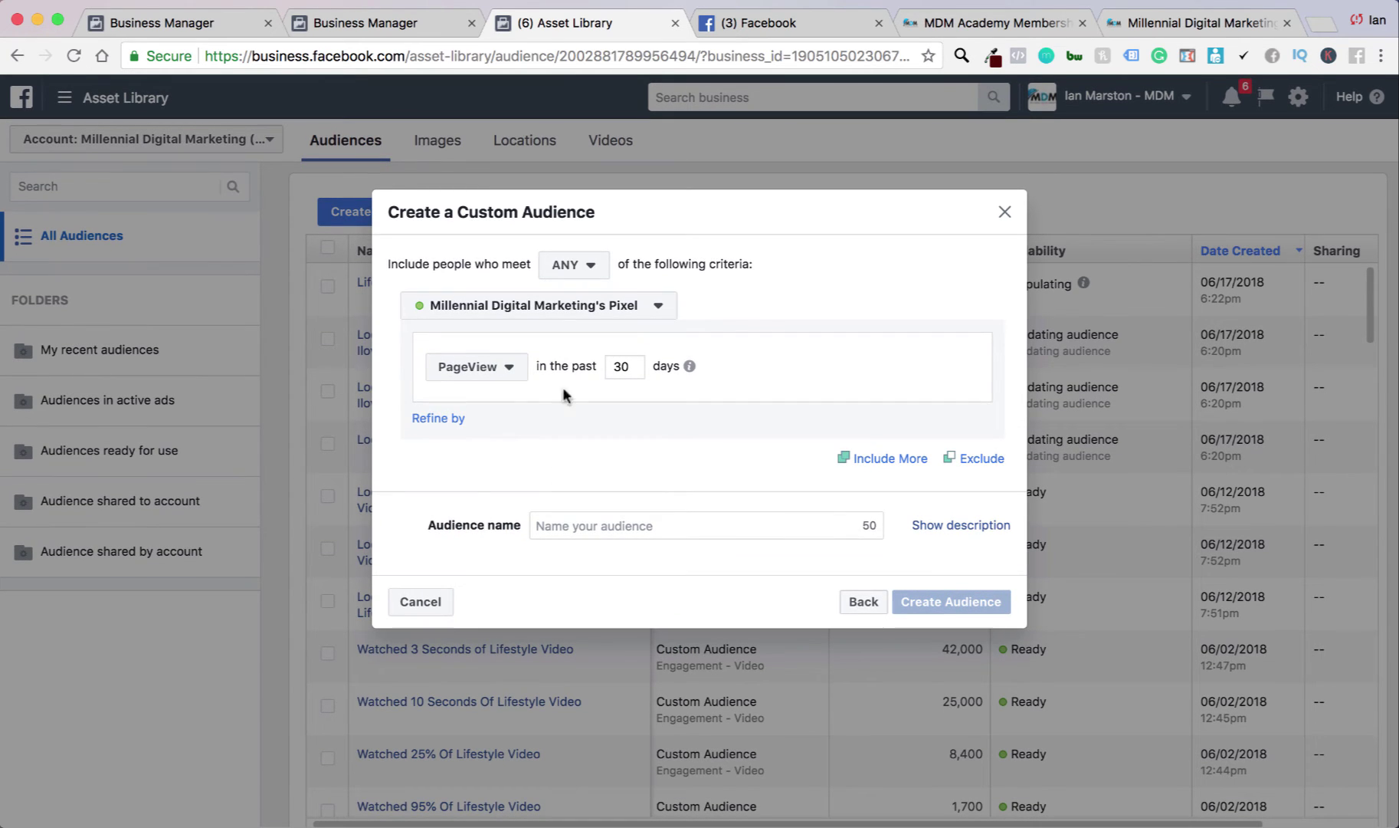
{"action": "left_click", "coordinate": [516, 376]}
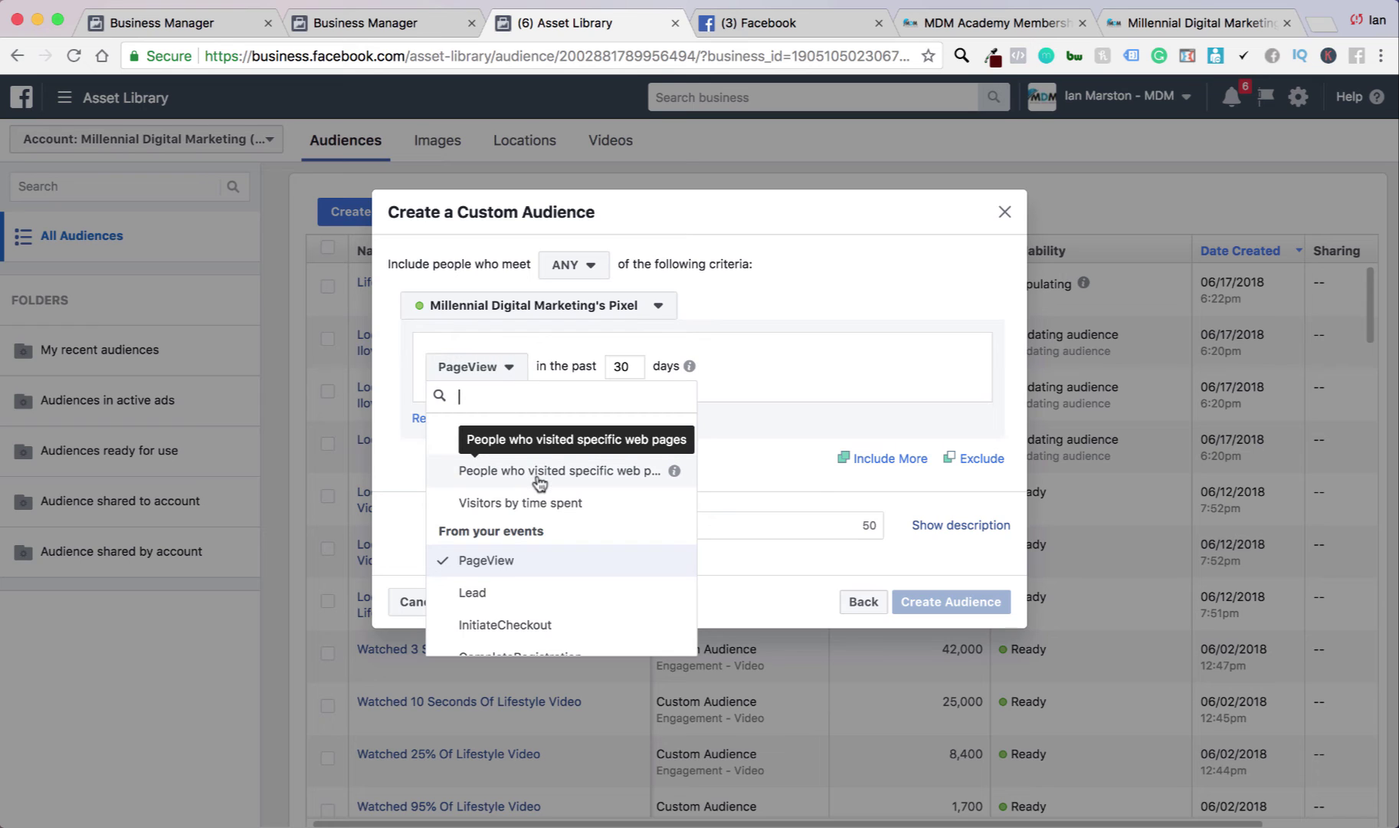
{"action": "left_click", "coordinate": [492, 475]}
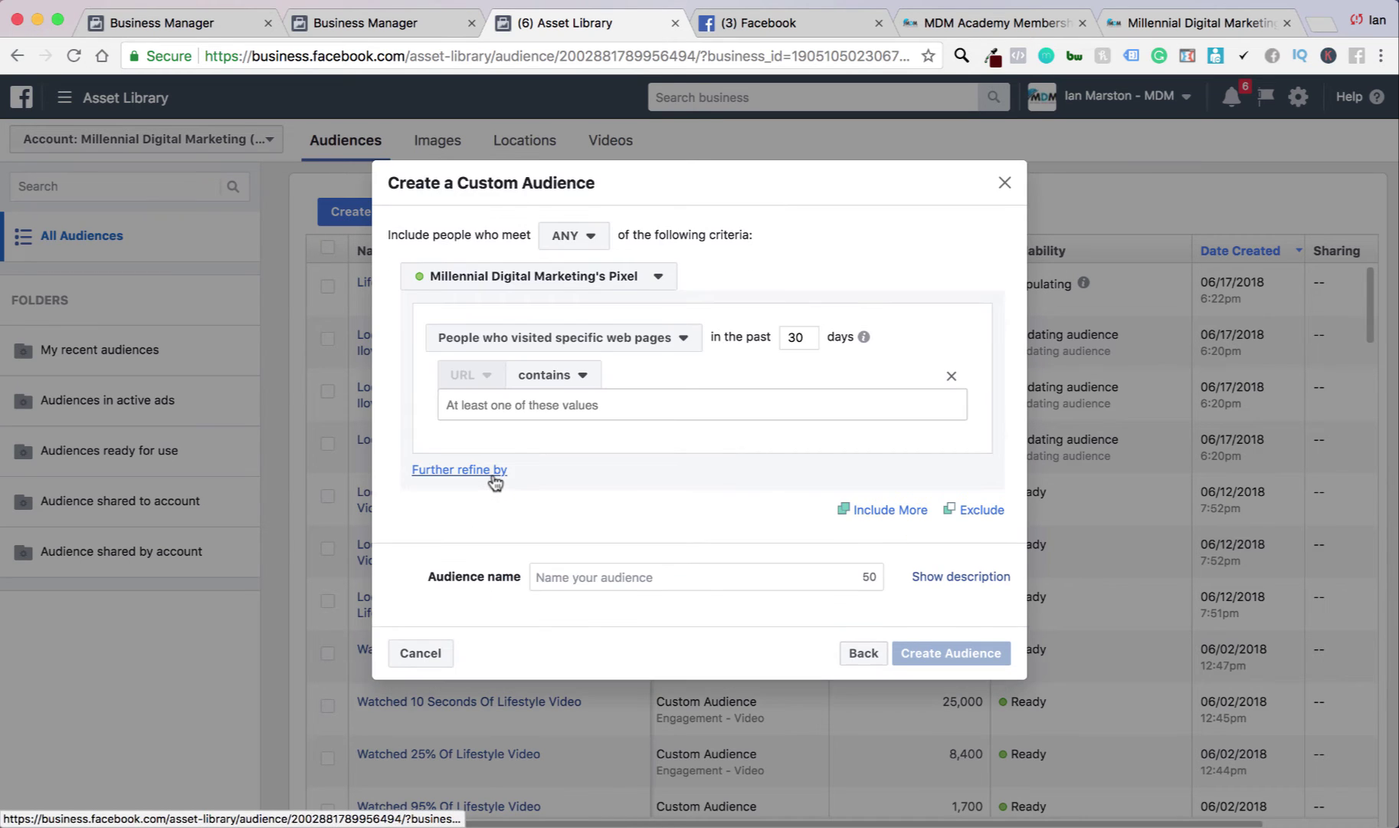
Step: Try the "doesn't contain" condition for the page URL and switch it back to "contains"
{"action": "double_click", "coordinate": [789, 337]}
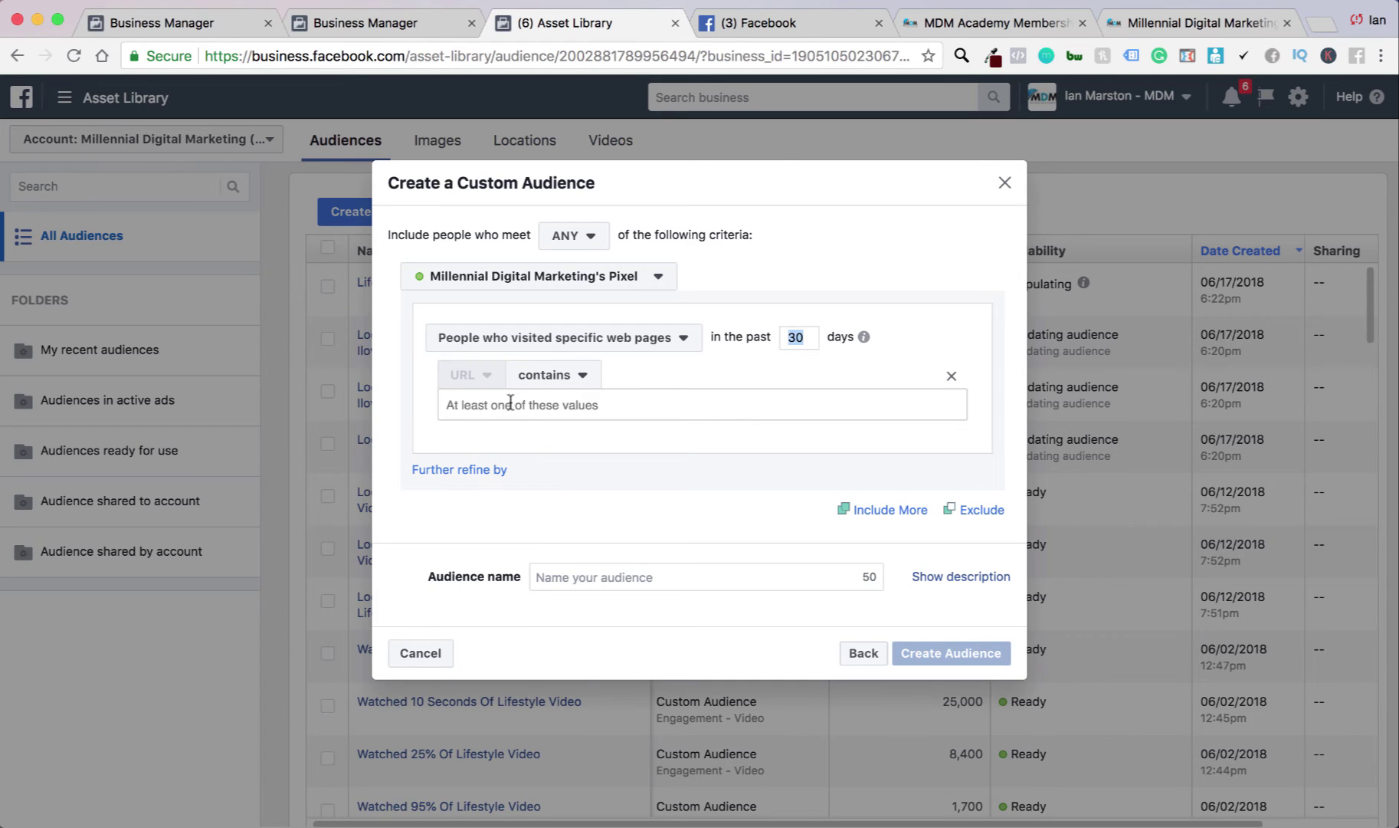
{"action": "left_click", "coordinate": [553, 379]}
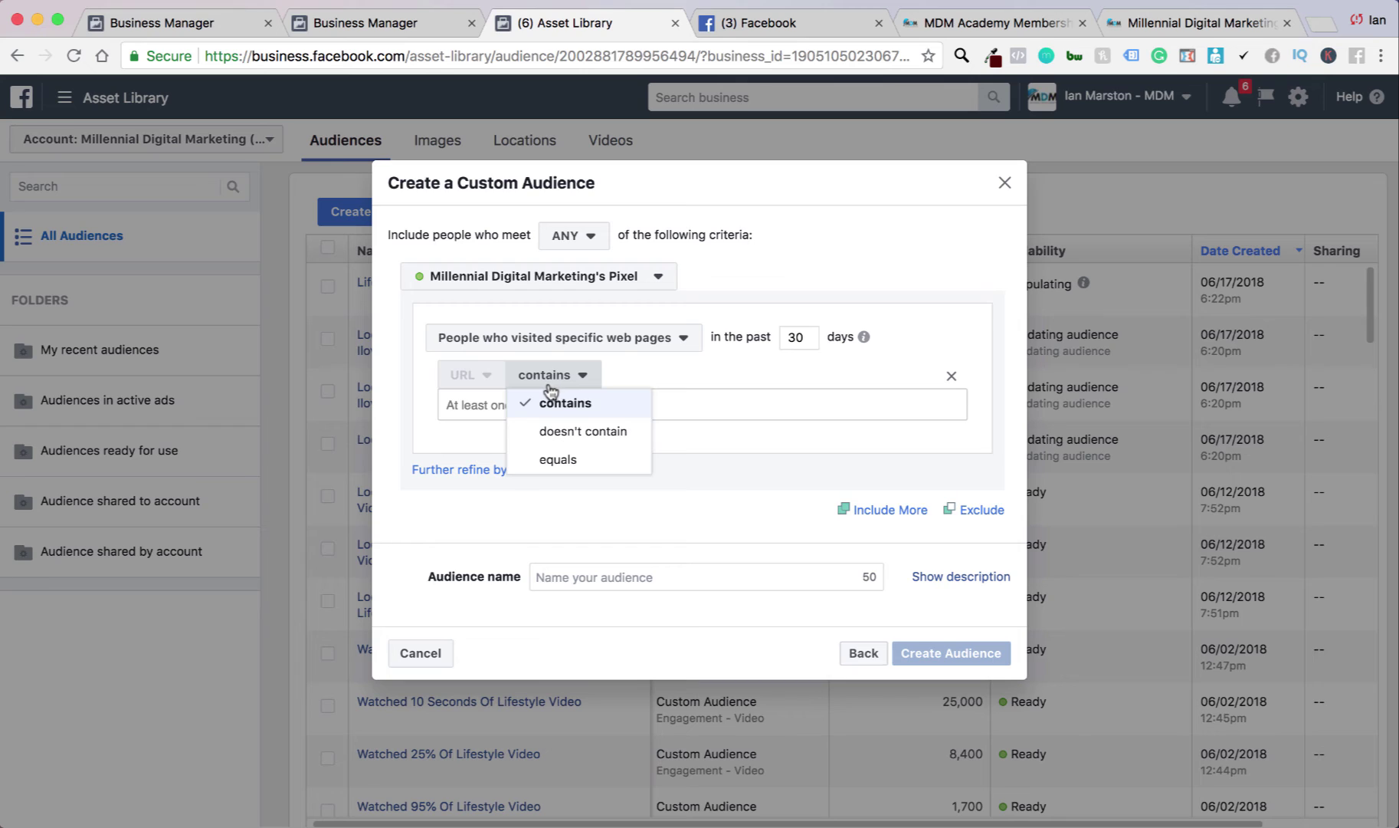
{"action": "left_click", "coordinate": [598, 433]}
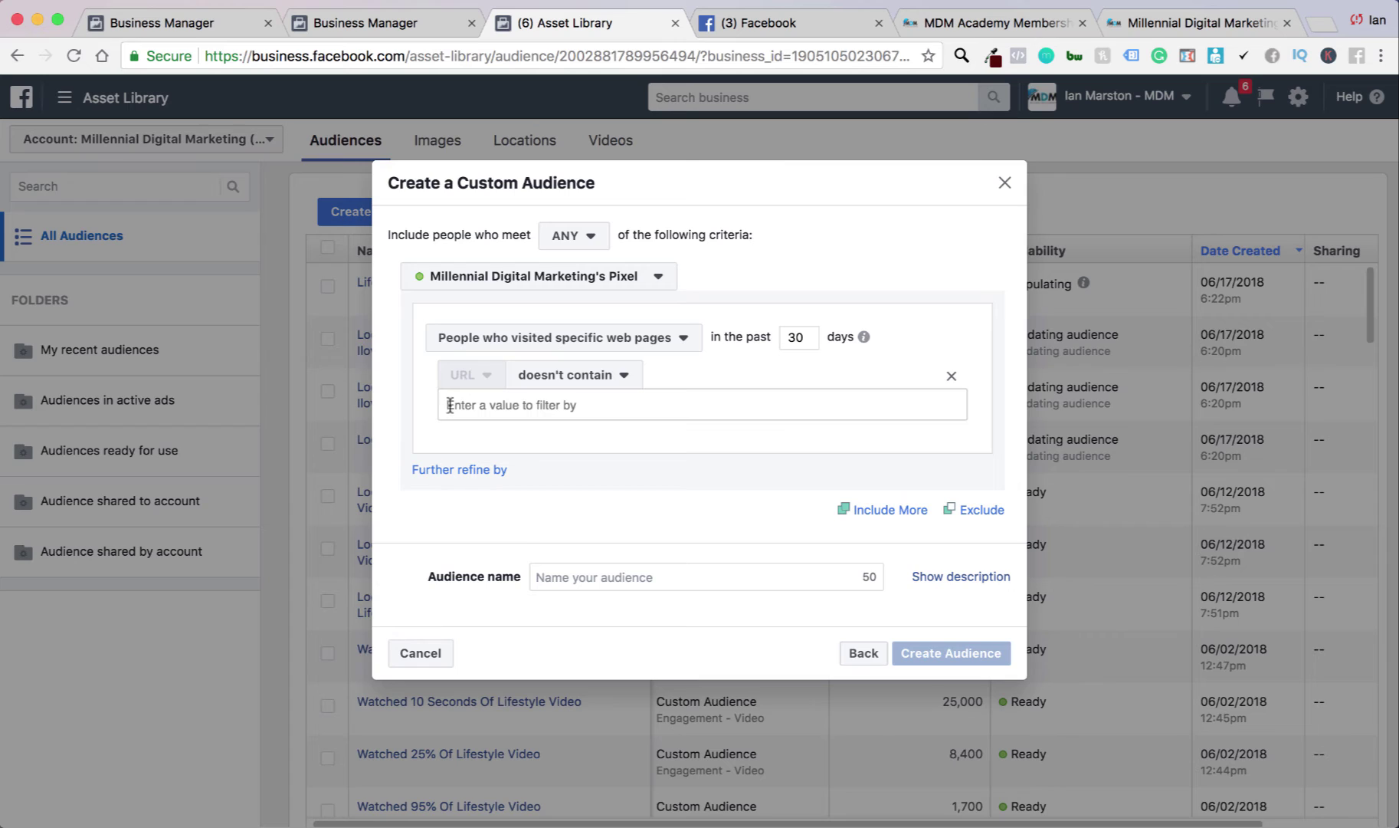
{"action": "left_click", "coordinate": [602, 383]}
{"action": "left_click", "coordinate": [594, 404]}
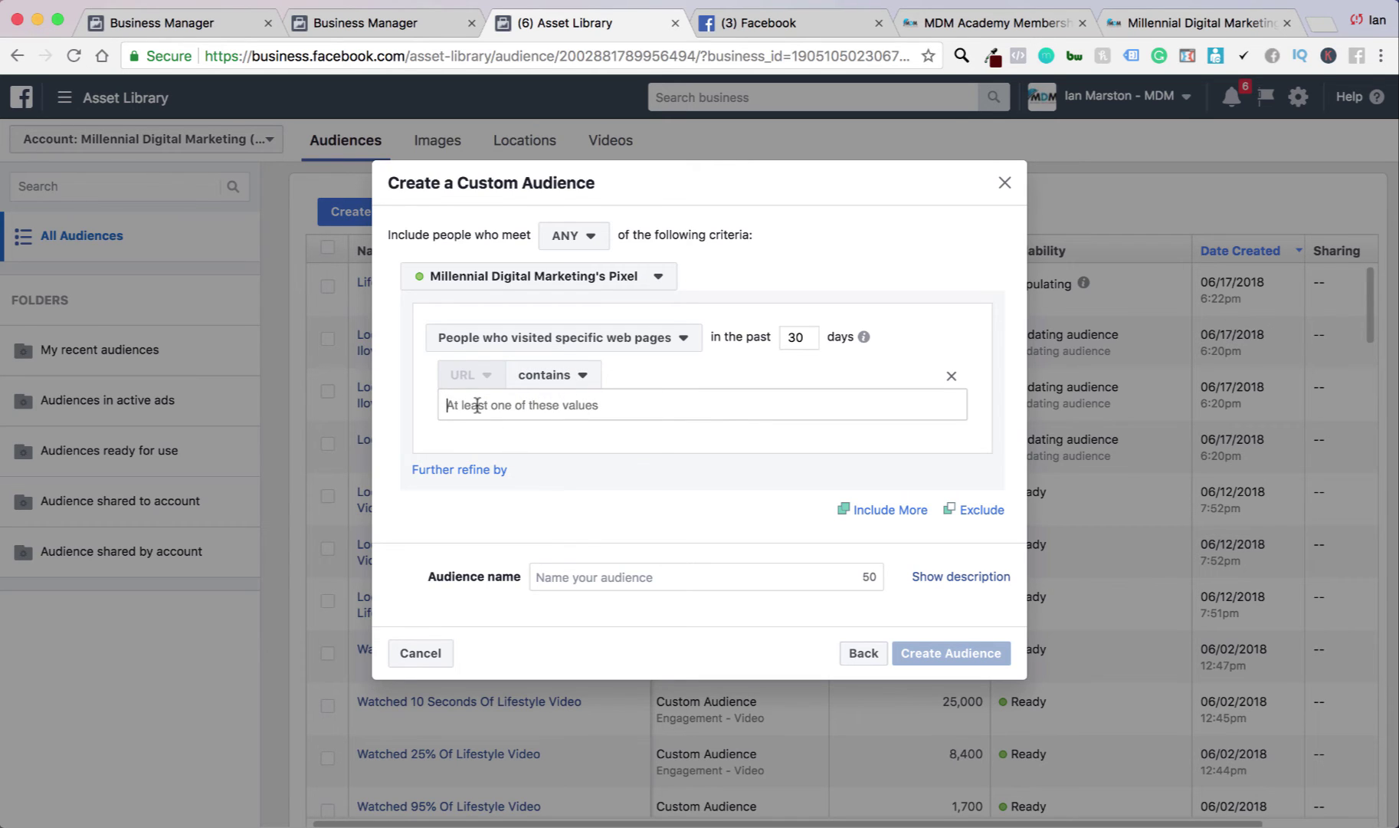
{"action": "type", "text": "https://www.millennialdigitalmarketing.com/invitation"}
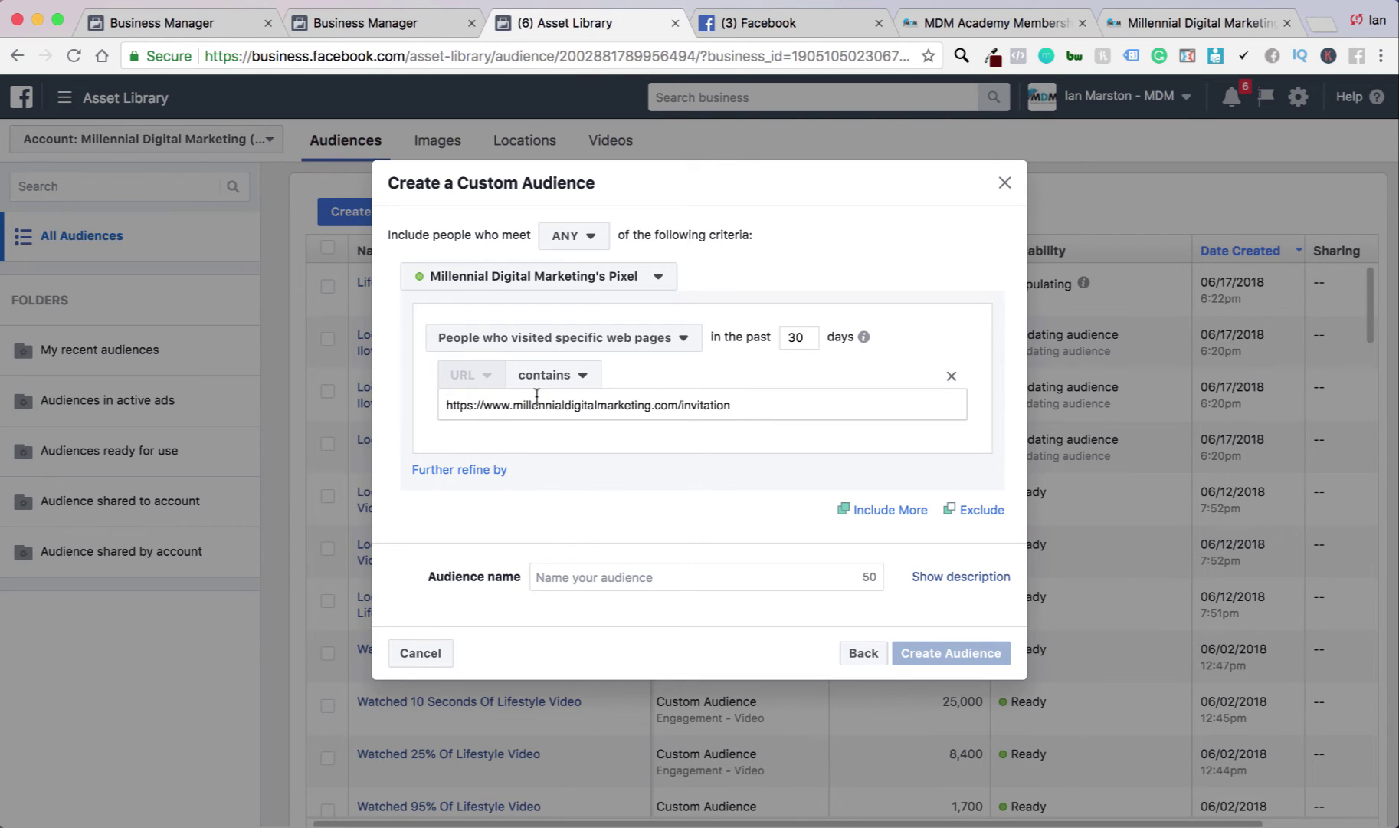
{"action": "key", "text": "Return"}
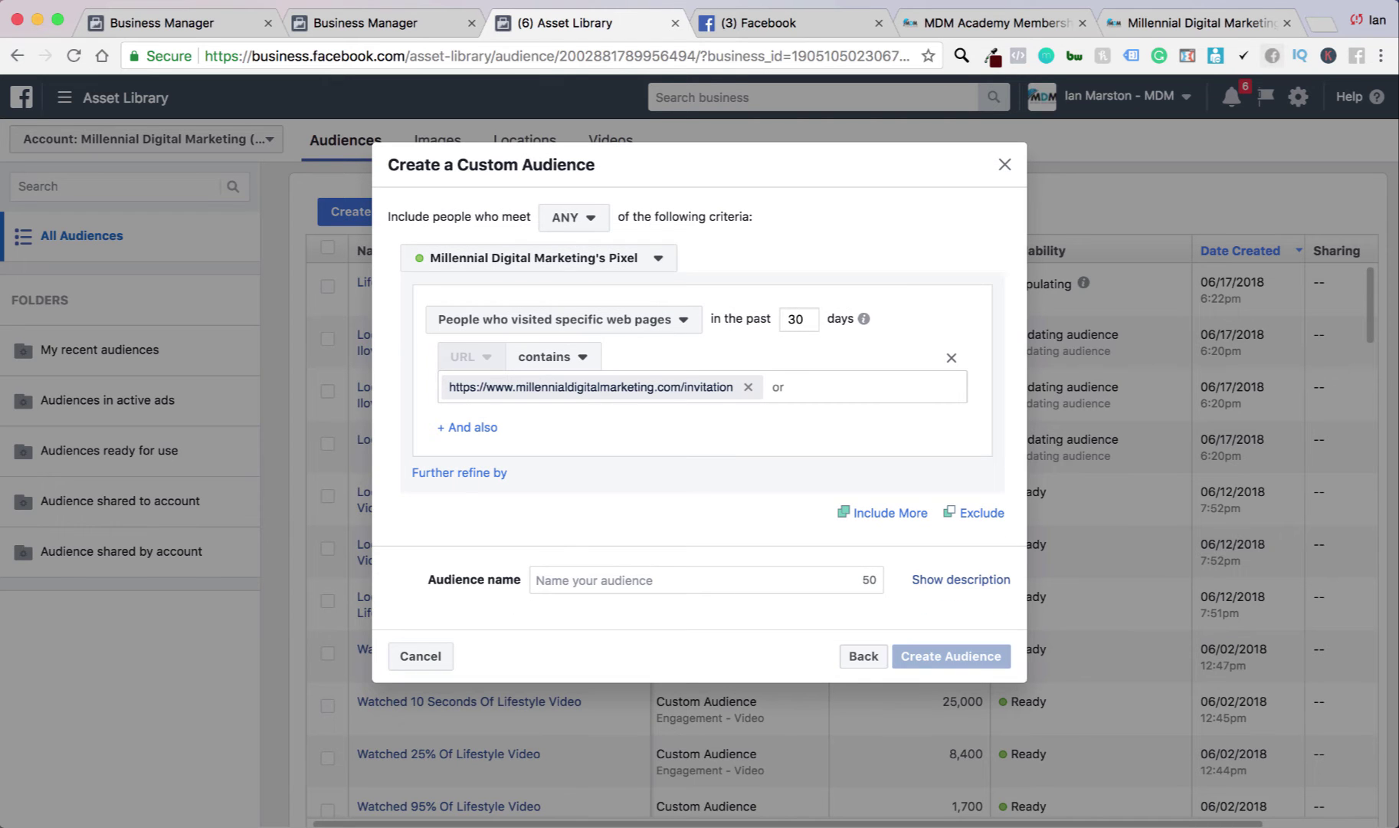
{"action": "left_click", "coordinate": [1240, 15]}
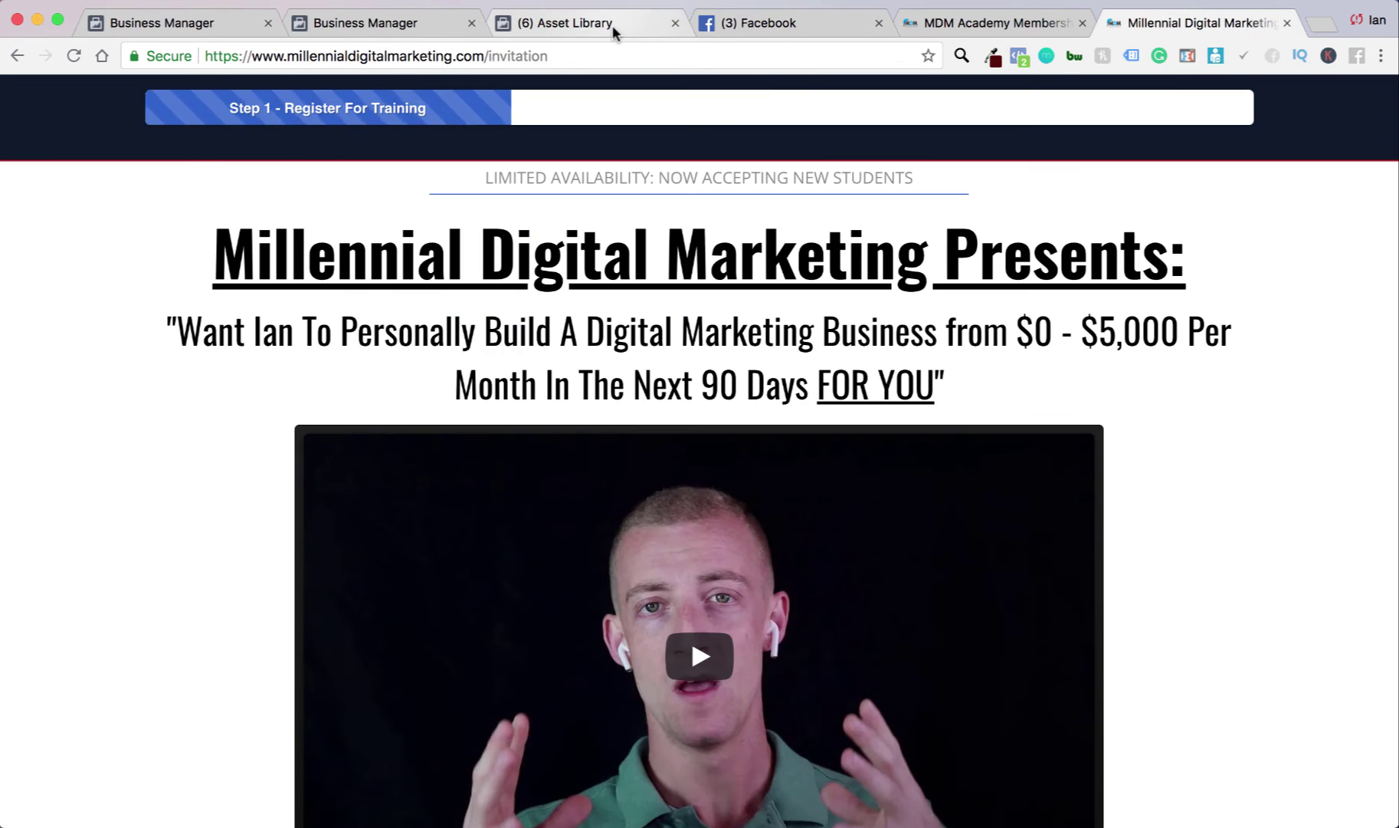
{"action": "left_click", "coordinate": [612, 25]}
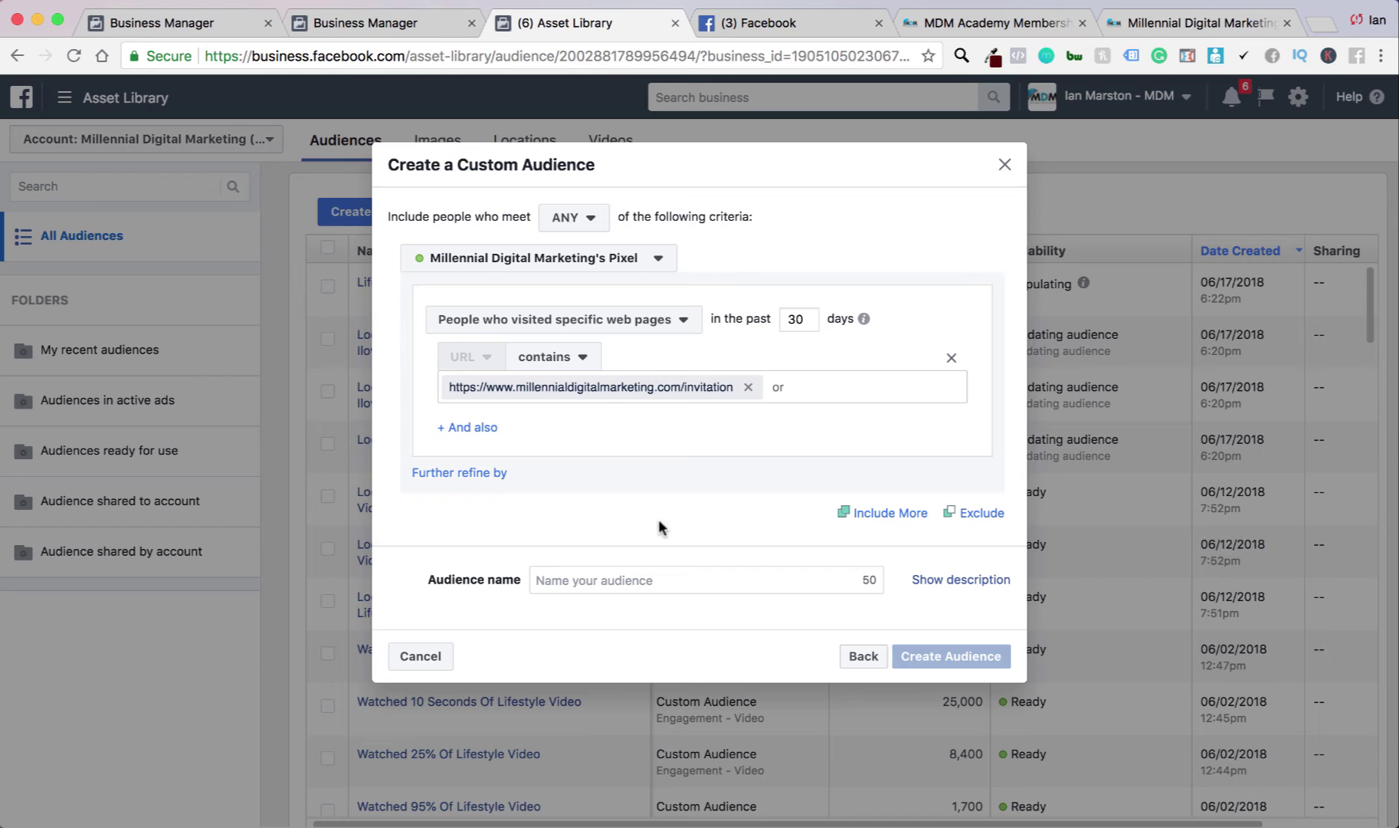
Step: Name the audience "Hit MDM Academy Registration Page - Mini Webinar", create it and close the follow-up dialog
{"action": "left_click", "coordinate": [787, 590]}
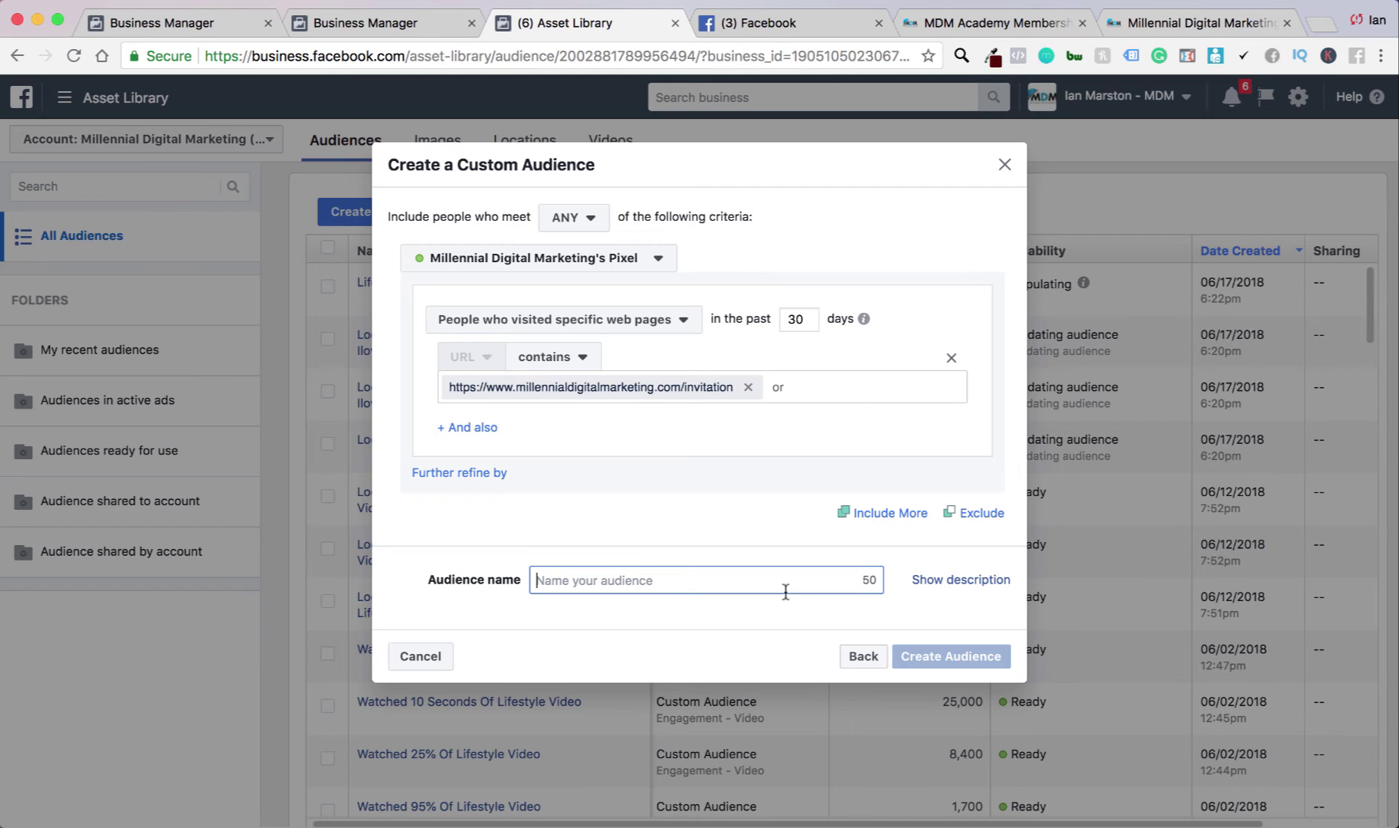
{"action": "type", "text": "Hit MDM"}
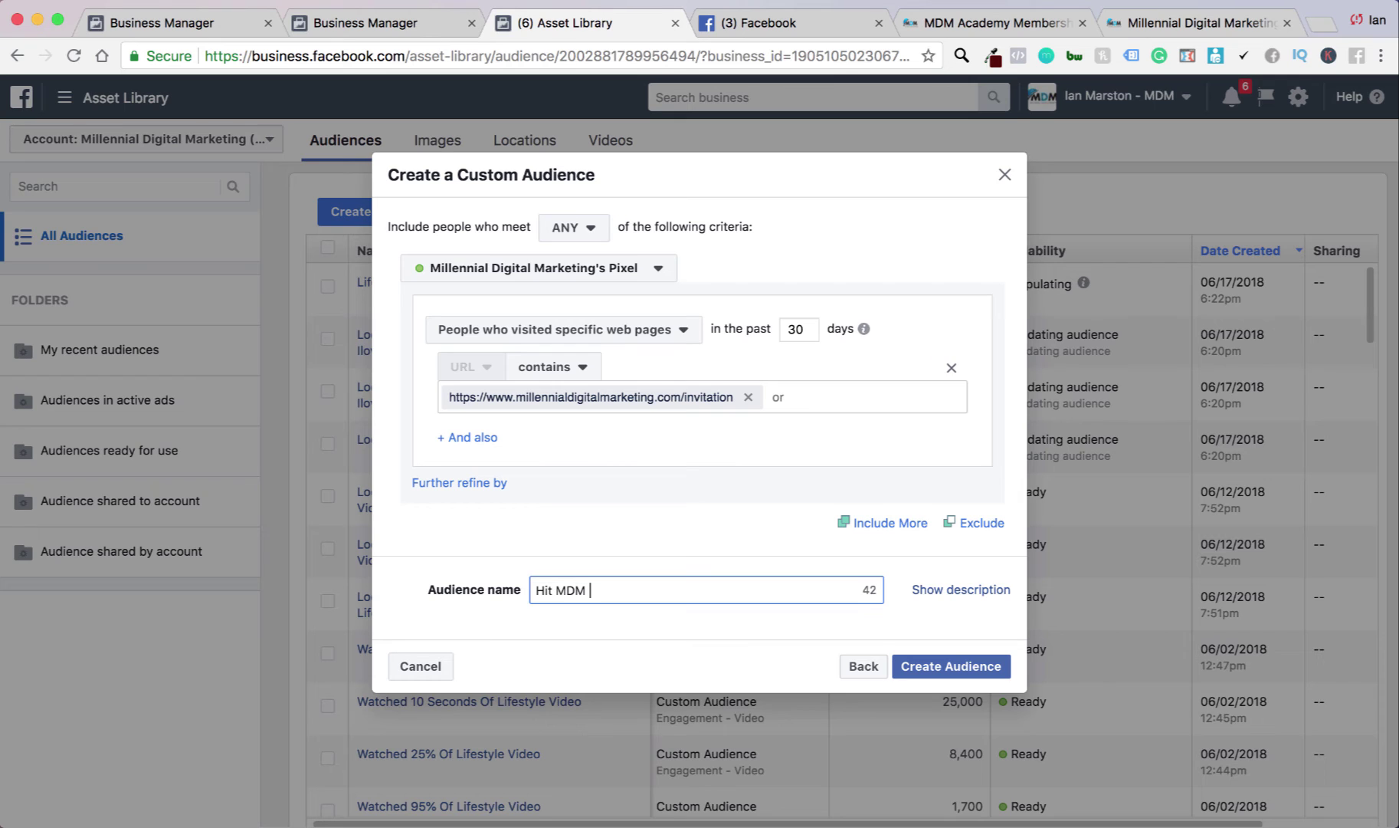
{"action": "type", "text": " Academy Regi"}
{"action": "type", "text": "on"}
{"action": "key", "text": "BackSpace"}
{"action": "key", "text": "BackSpace"}
{"action": "key", "text": "BackSpace"}
{"action": "type", "text": "rtation"}
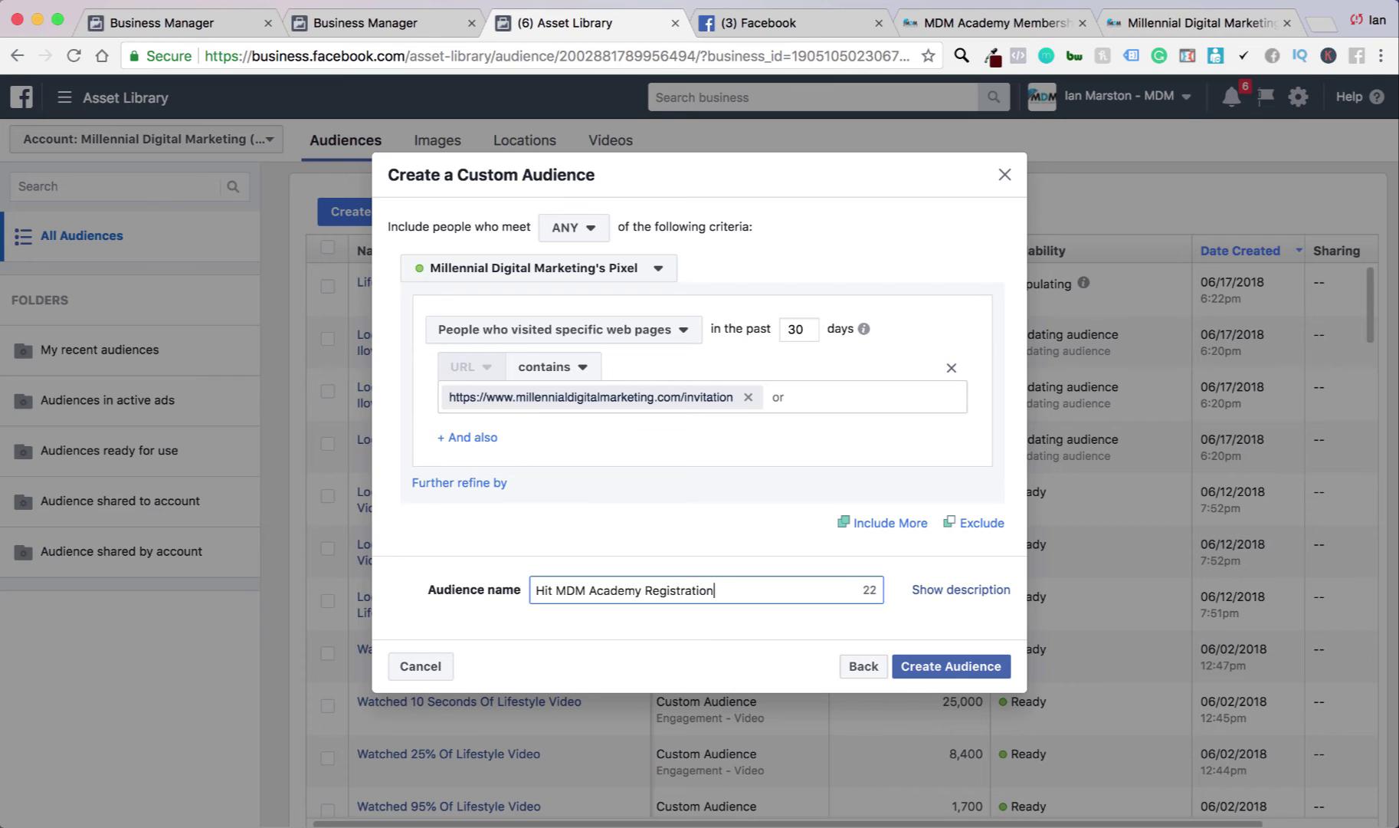
{"action": "type", "text": " page - Mini Webinar"}
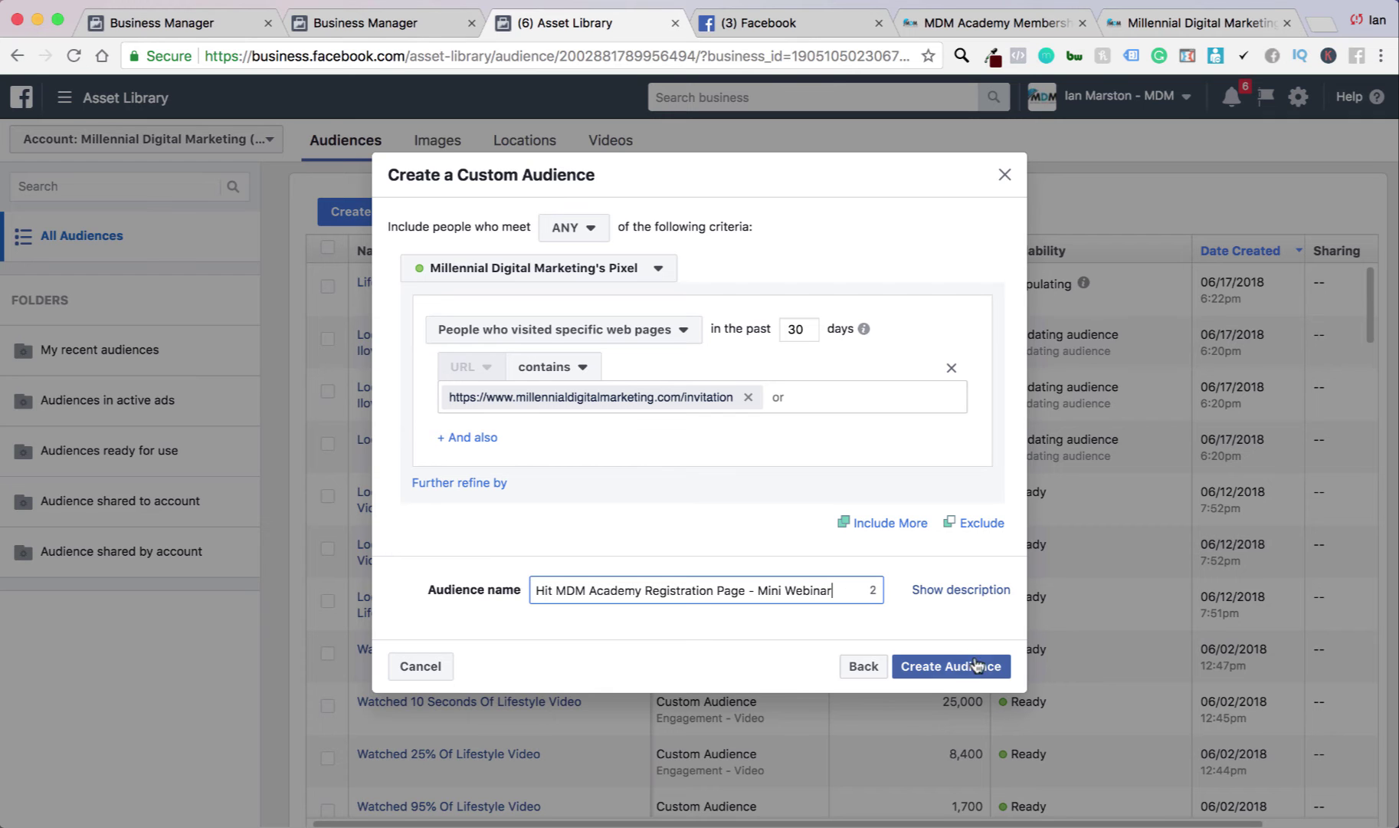
{"action": "left_click", "coordinate": [951, 672]}
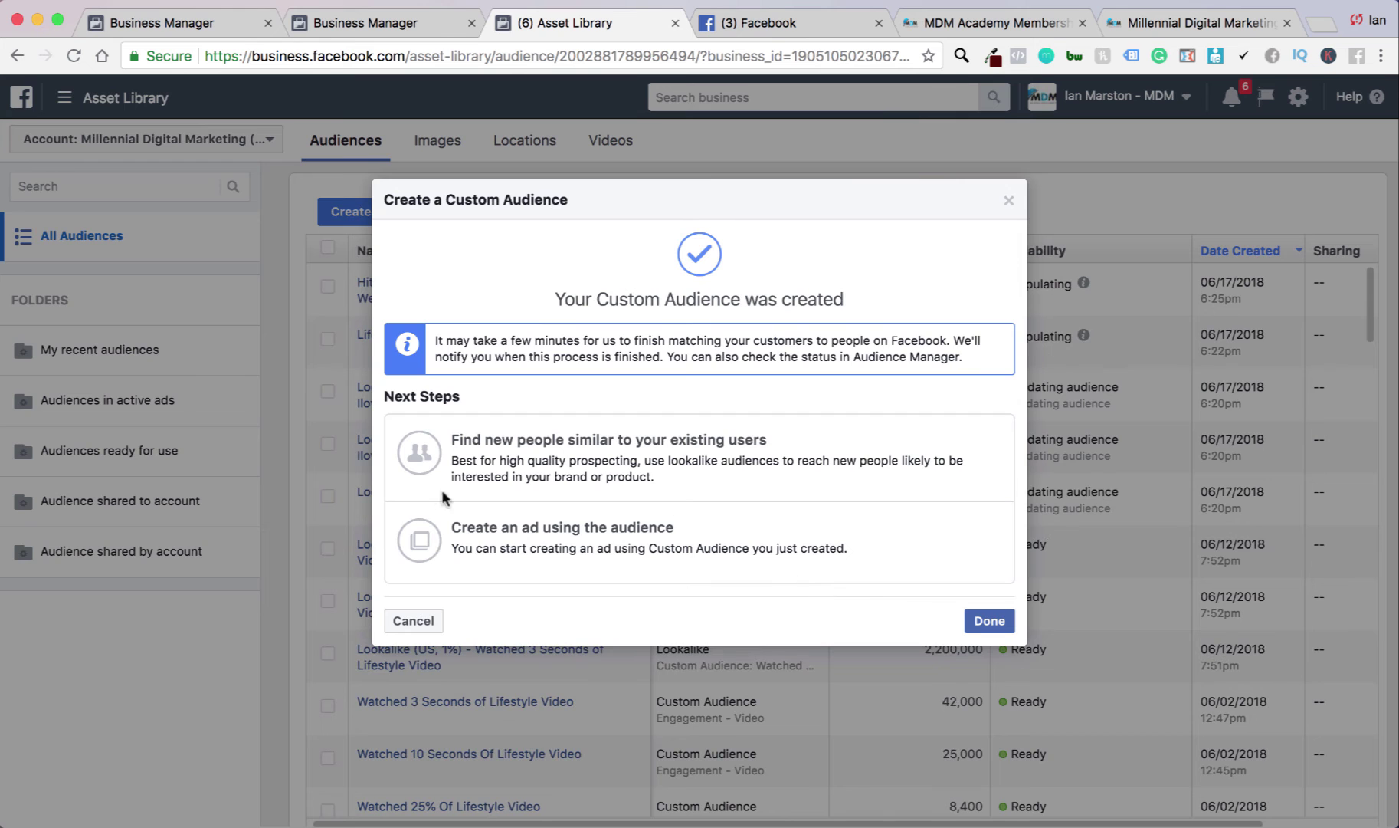
{"action": "left_click", "coordinate": [985, 620]}
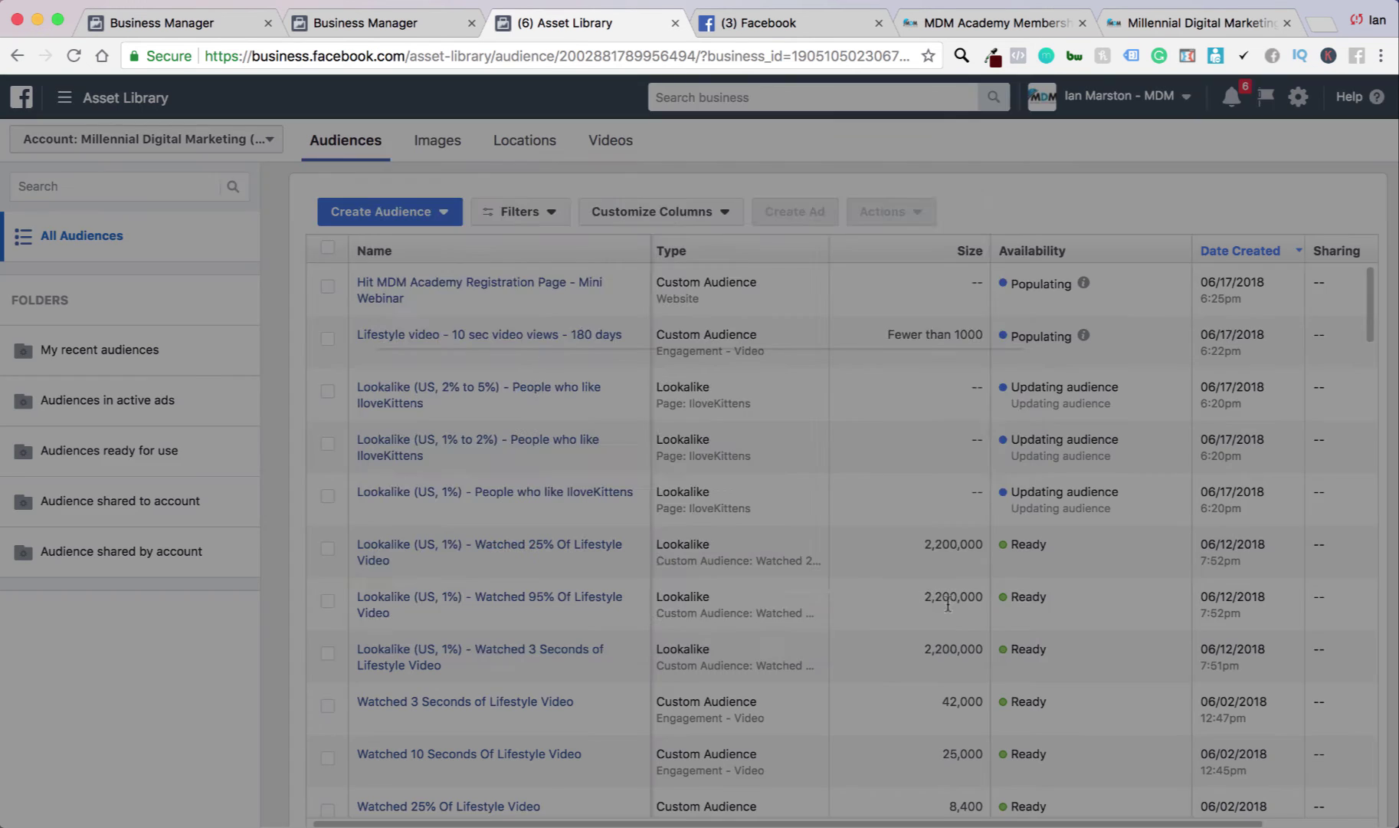
Step: Start creating a new saved audience
{"action": "left_click", "coordinate": [446, 221]}
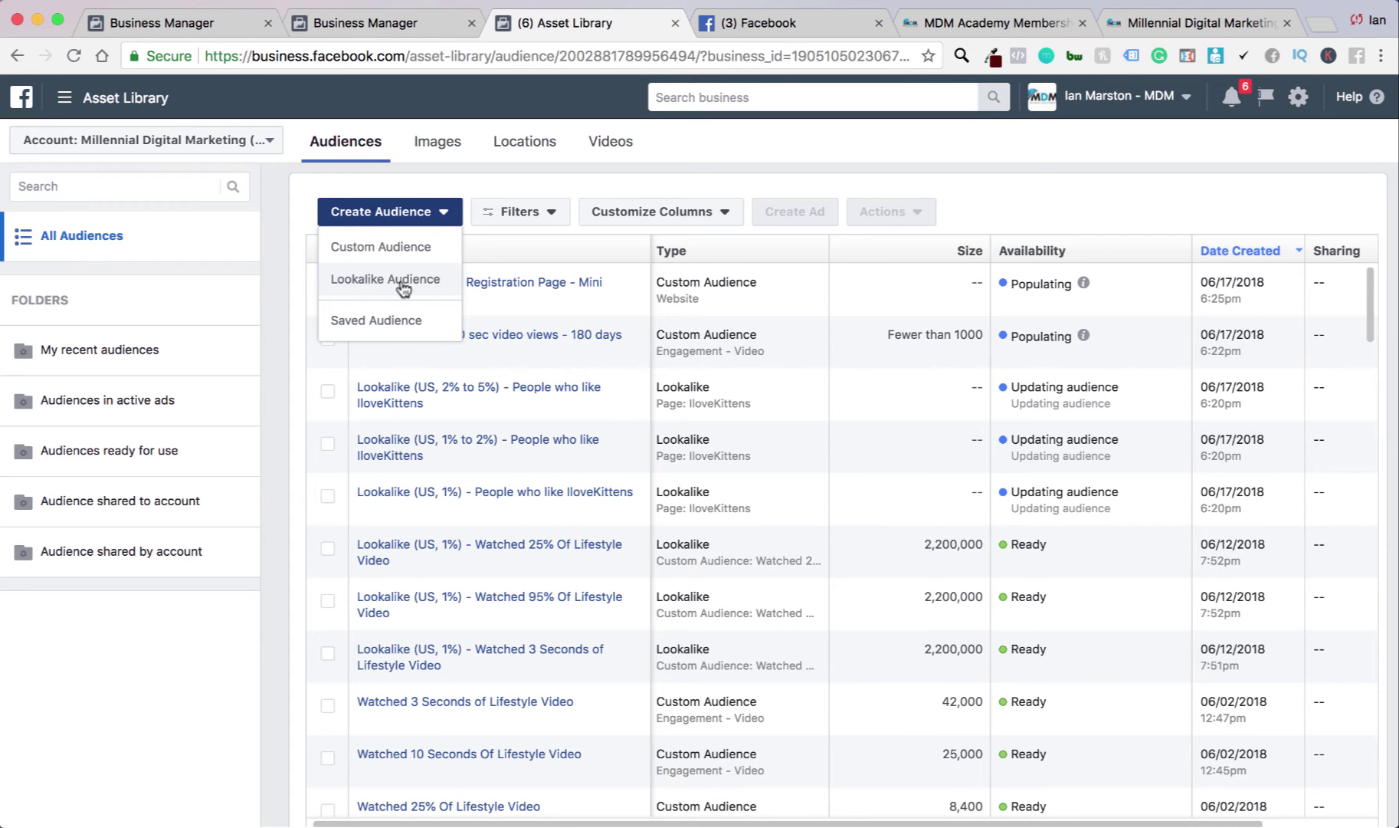
{"action": "left_click", "coordinate": [390, 321]}
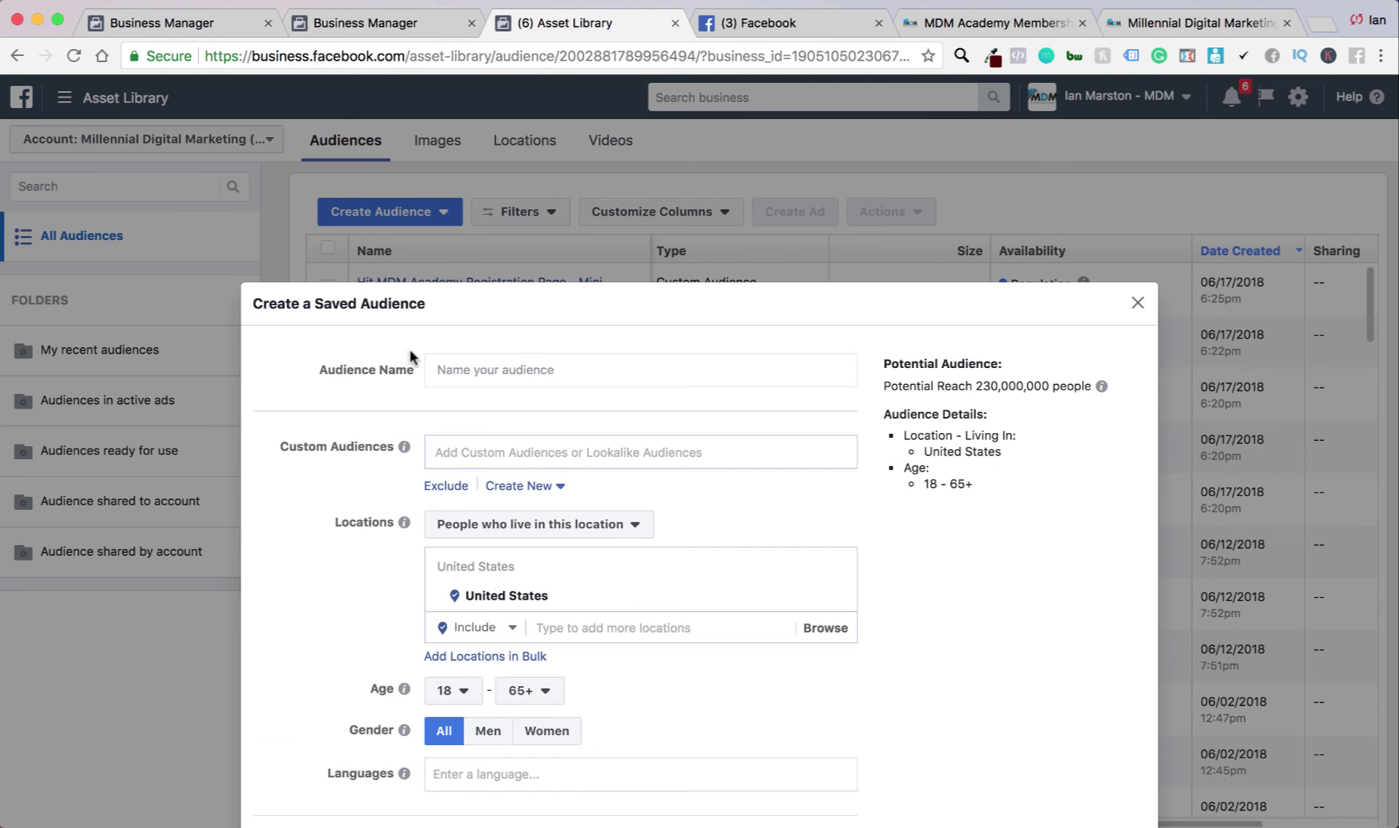
Step: Review the saved audience form's custom audience, location, age, gender, language and detailed targeting settings and its potential reach
{"action": "scroll", "coordinate": [787, 519], "scroll_direction": "down", "scroll_amount": 5}
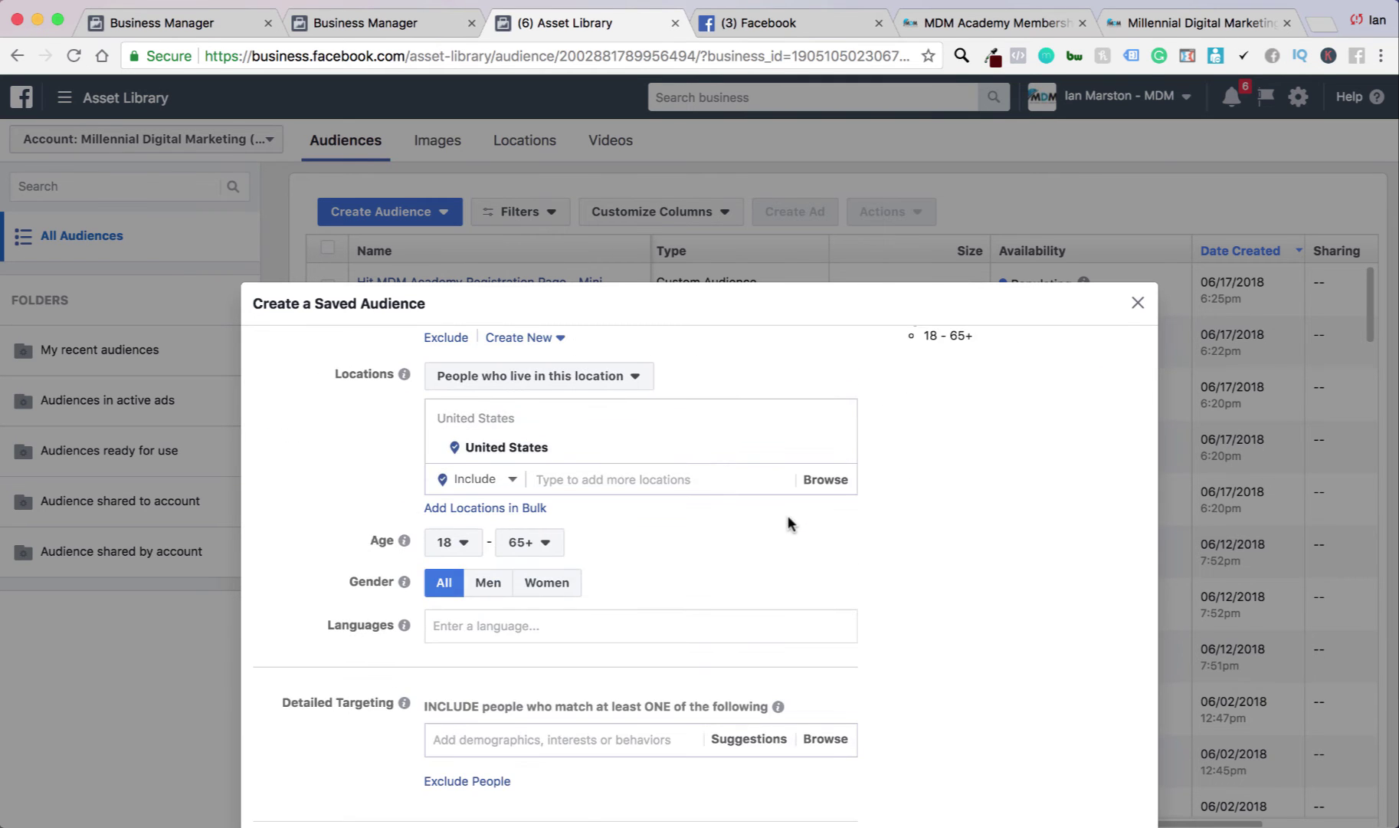
{"action": "scroll", "coordinate": [748, 512], "scroll_direction": "up", "scroll_amount": 5}
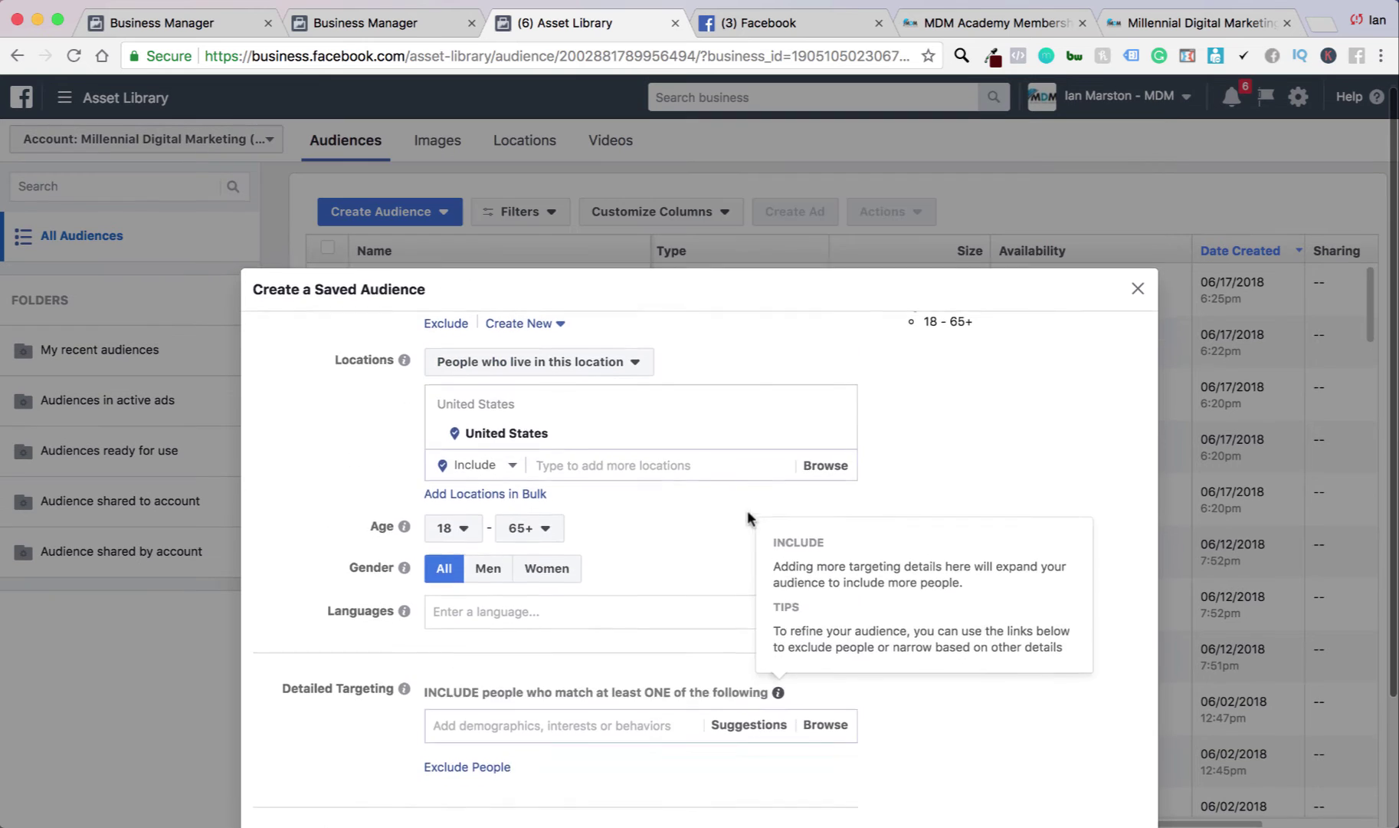
{"action": "scroll", "coordinate": [294, 469], "scroll_direction": "up", "scroll_amount": 2}
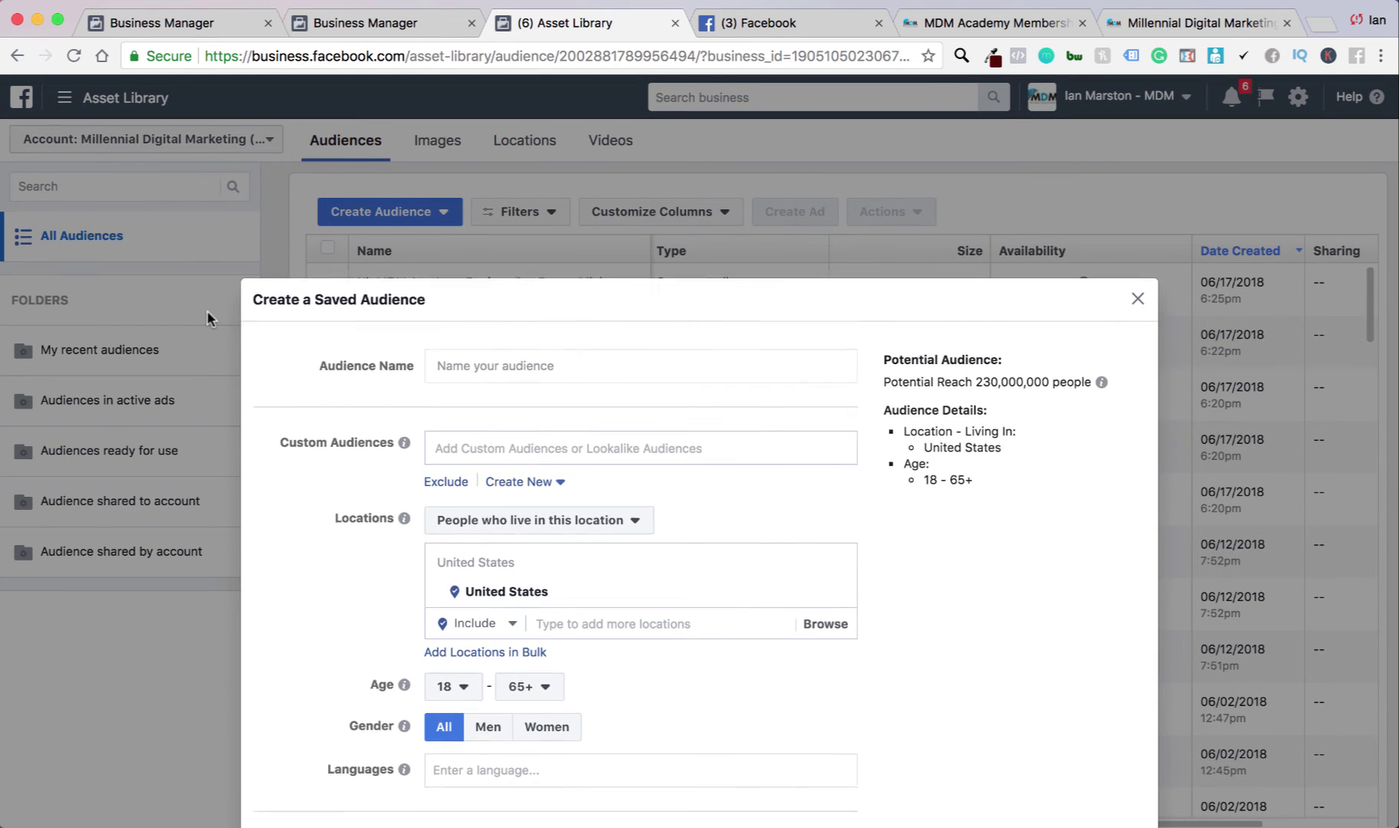
{"action": "scroll", "coordinate": [207, 312], "scroll_direction": "down", "scroll_amount": 2}
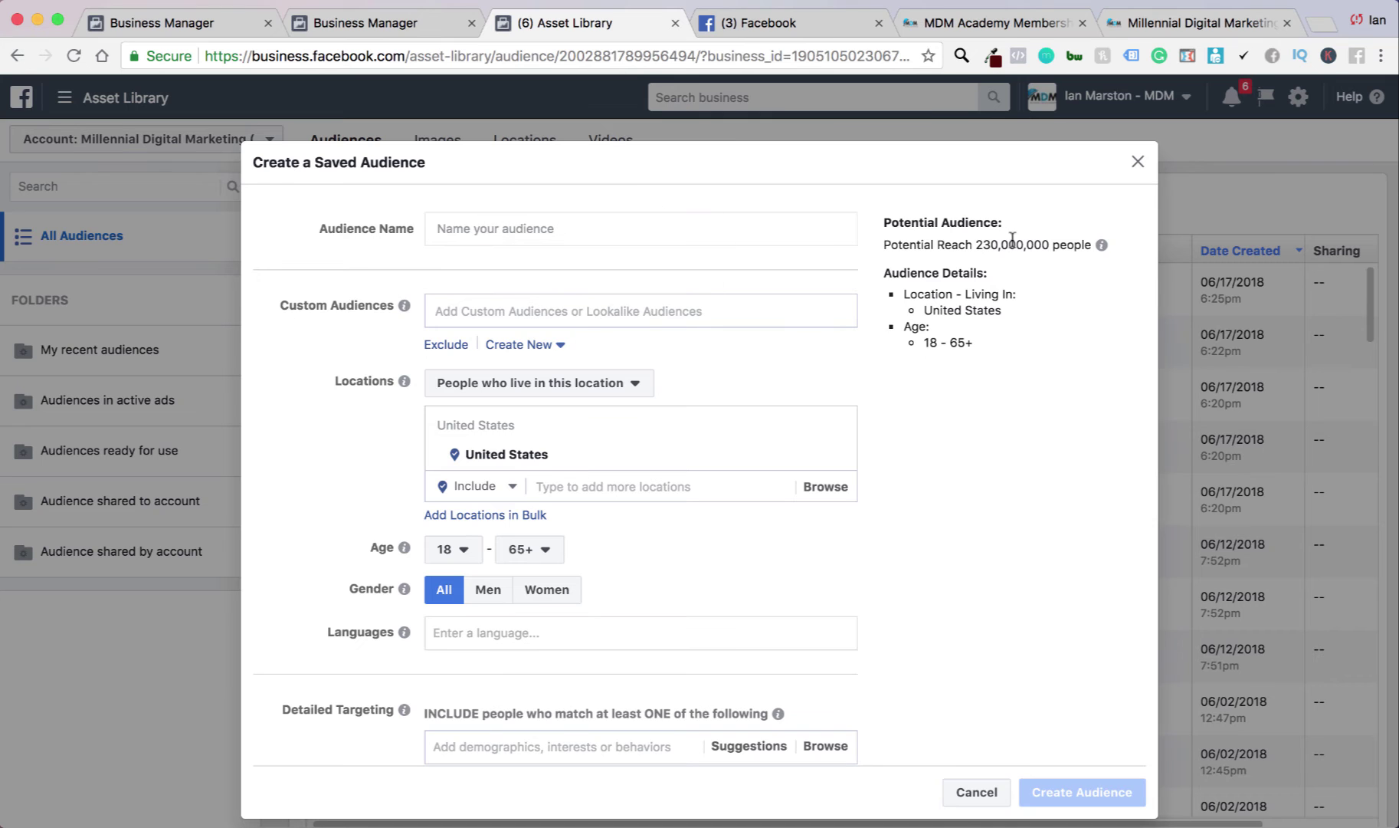
{"action": "left_click_drag", "start_coordinate": [863, 244], "coordinate": [1086, 240]}
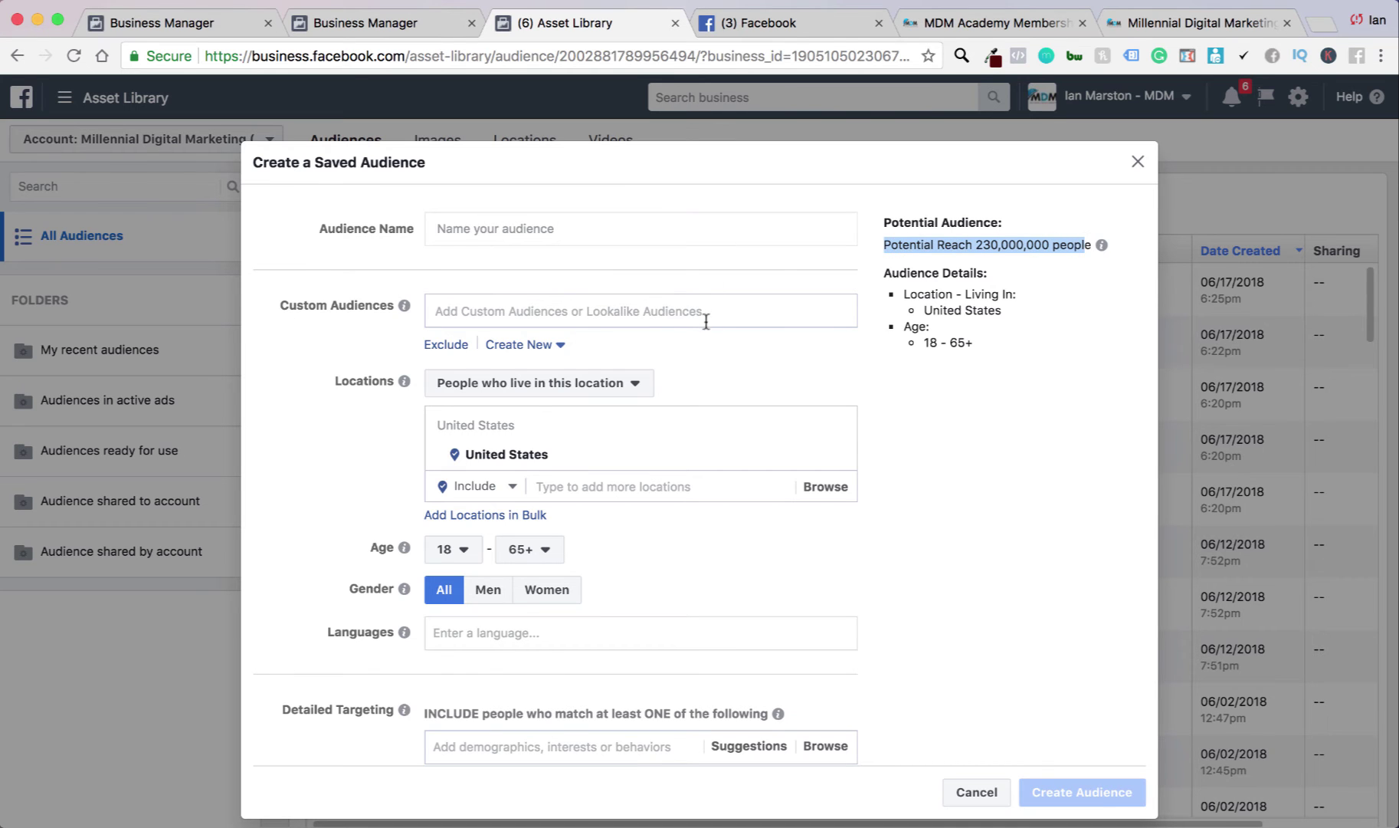
{"action": "scroll", "coordinate": [659, 320], "scroll_direction": "down", "scroll_amount": 2}
{"action": "scroll", "coordinate": [699, 330], "scroll_direction": "up", "scroll_amount": 1}
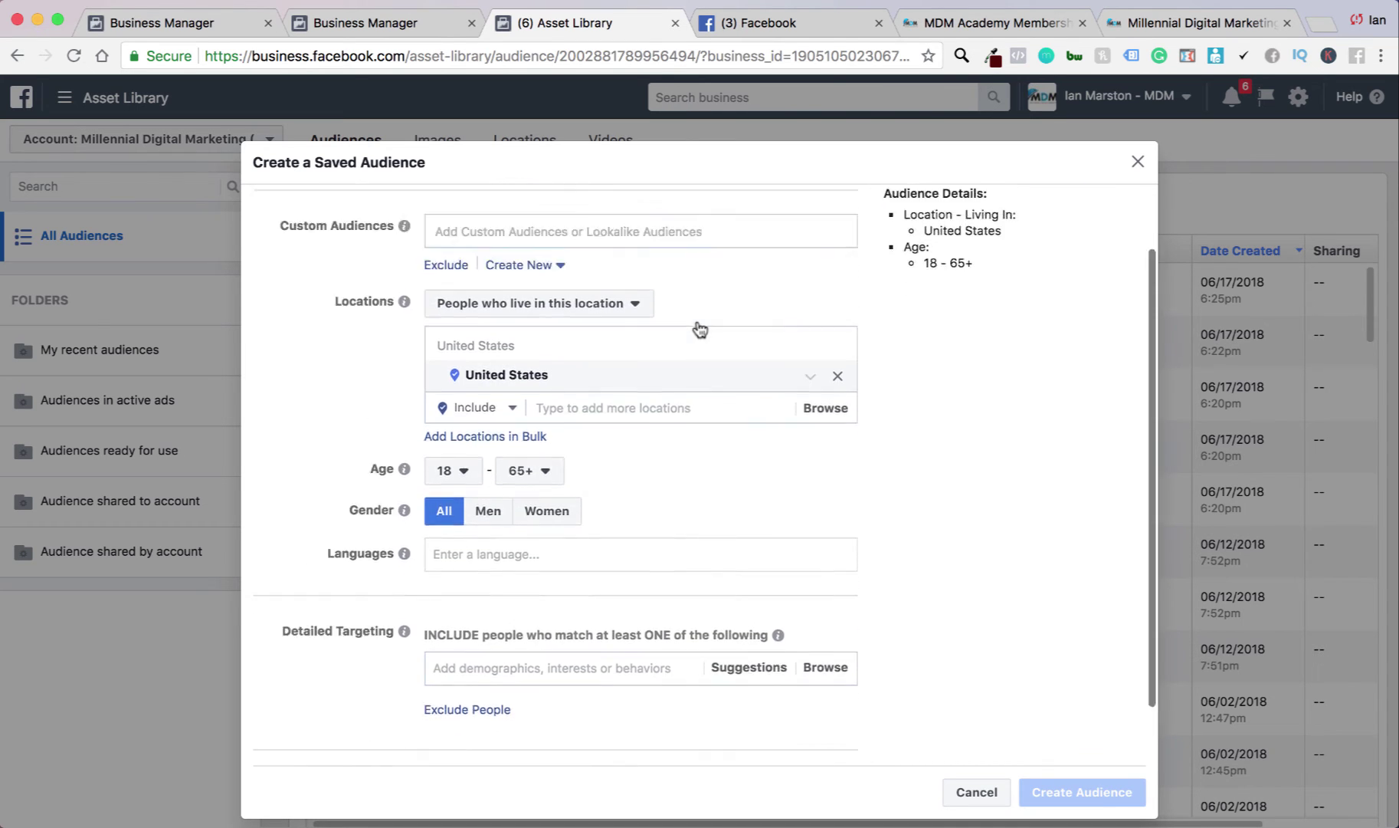
{"action": "scroll", "coordinate": [700, 330], "scroll_direction": "up", "scroll_amount": 1}
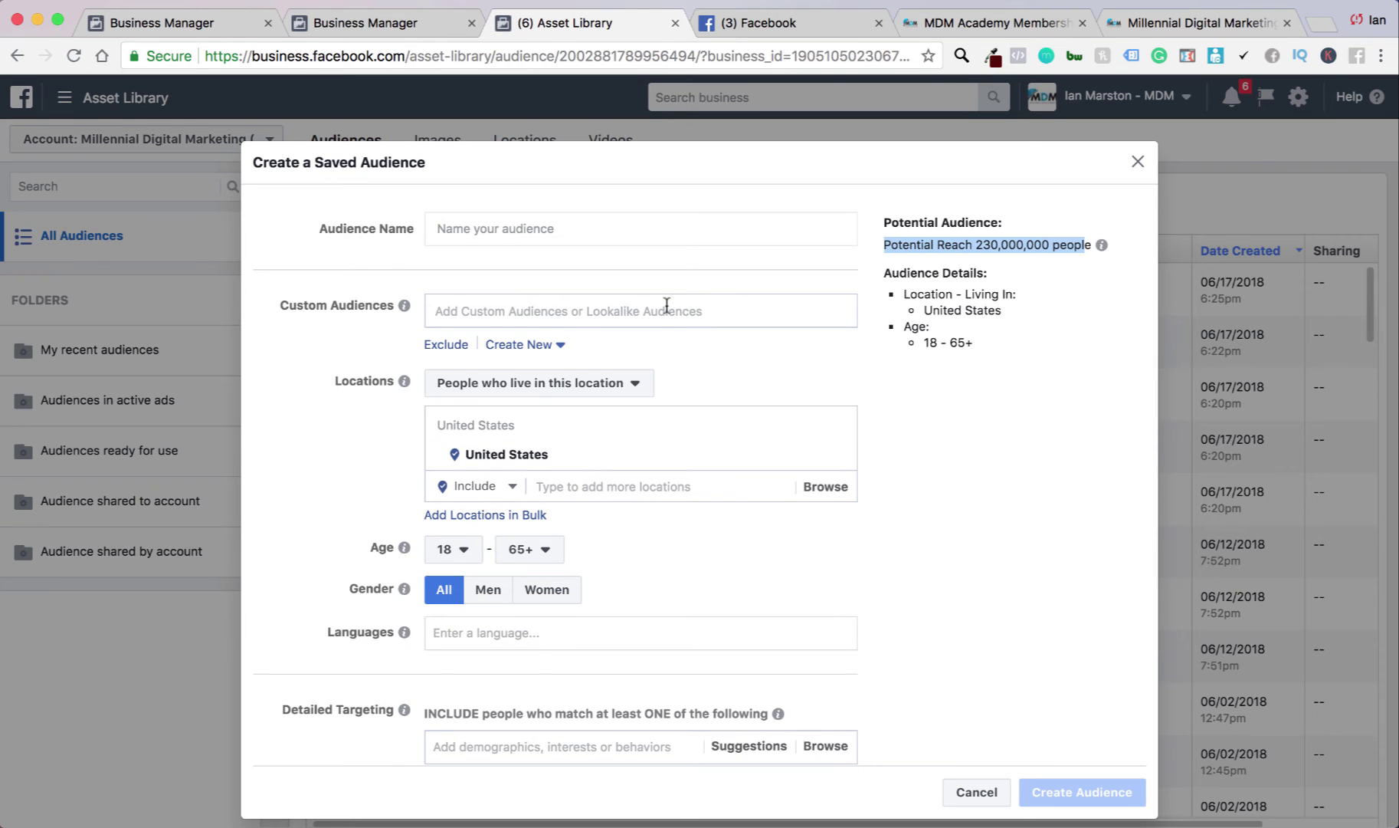
{"action": "scroll", "coordinate": [665, 306], "scroll_direction": "down", "scroll_amount": 2}
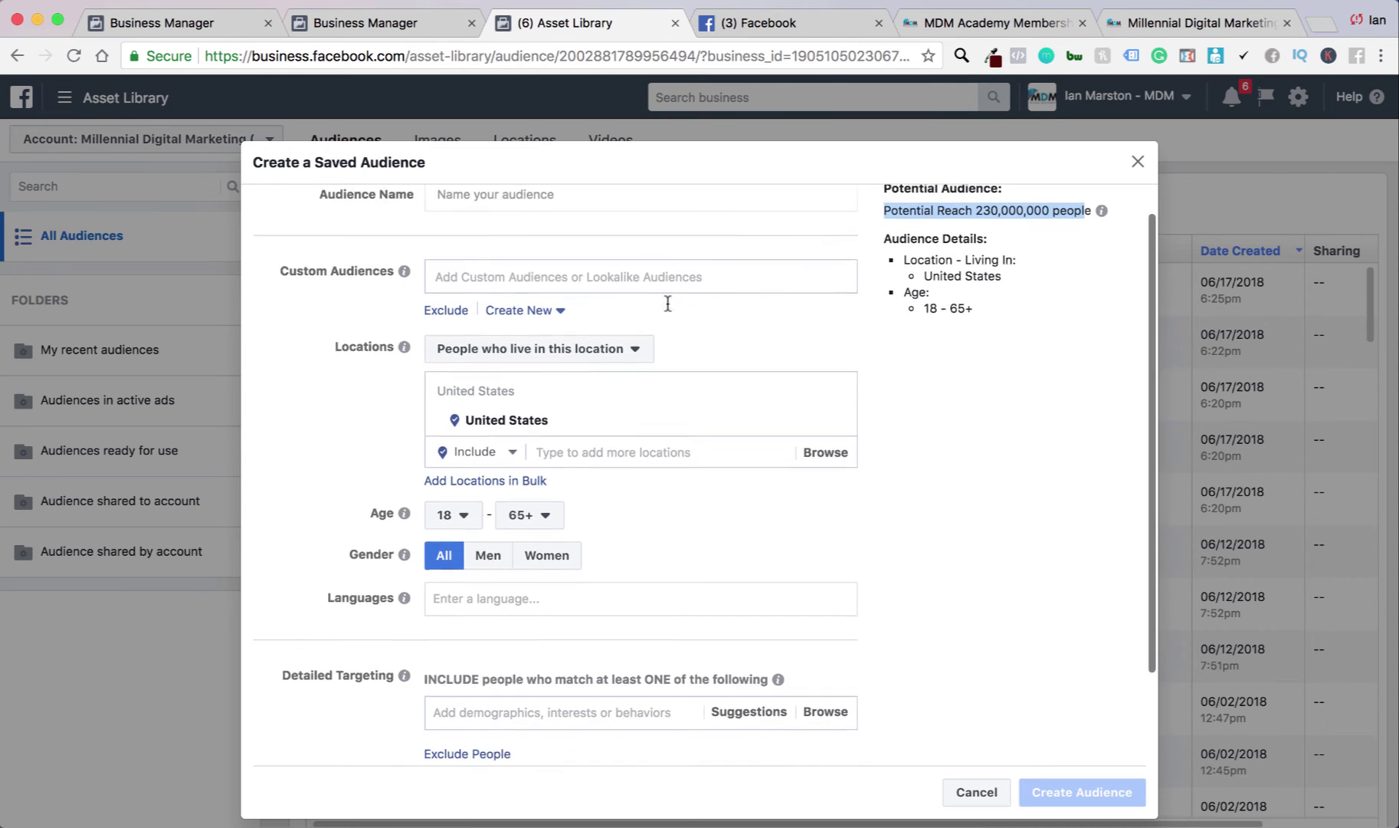
{"action": "scroll", "coordinate": [653, 309], "scroll_direction": "up", "scroll_amount": 2}
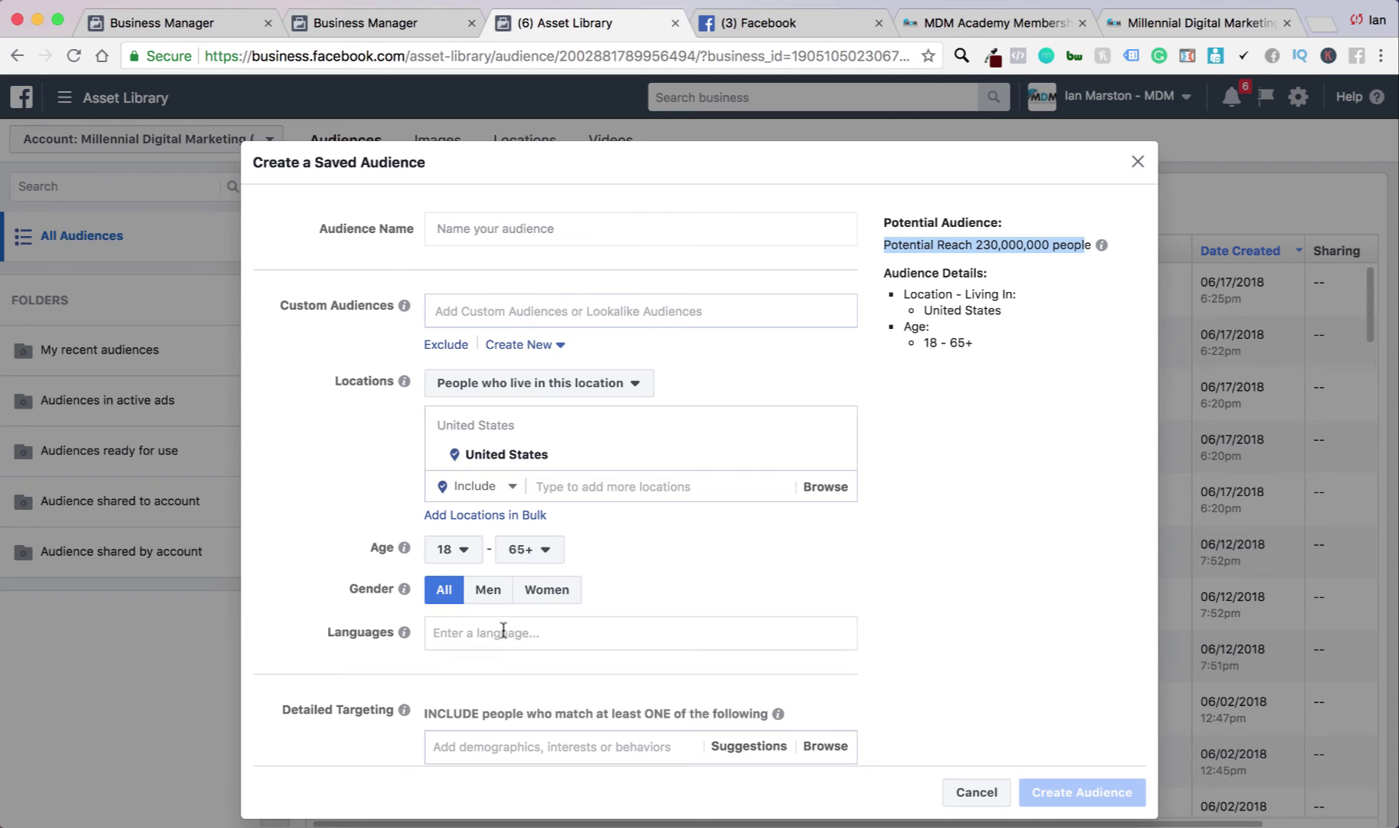
Step: Review which lookalike and custom audiences can be added to the saved audience
{"action": "left_click", "coordinate": [514, 230]}
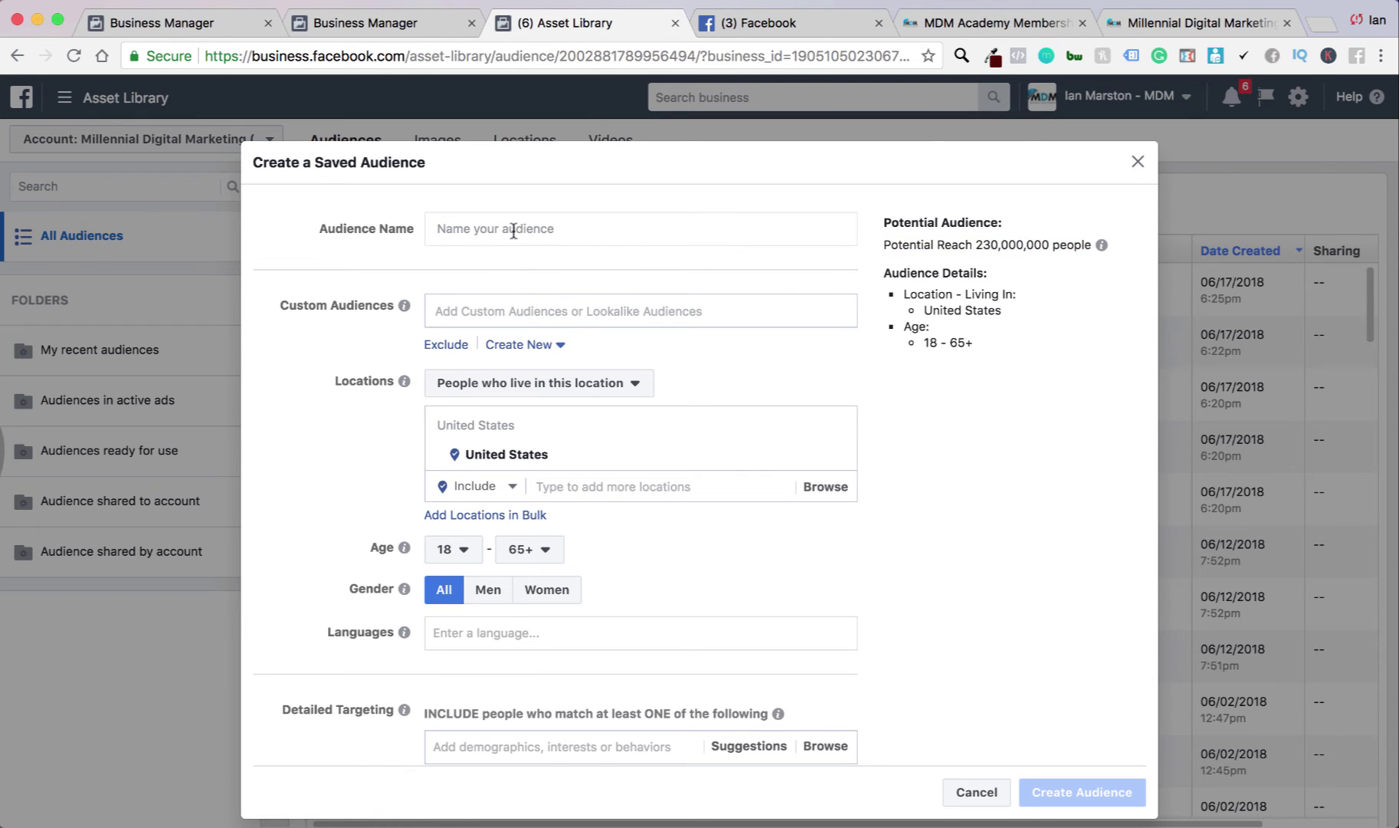
{"action": "left_click", "coordinate": [513, 229]}
{"action": "left_click", "coordinate": [521, 306]}
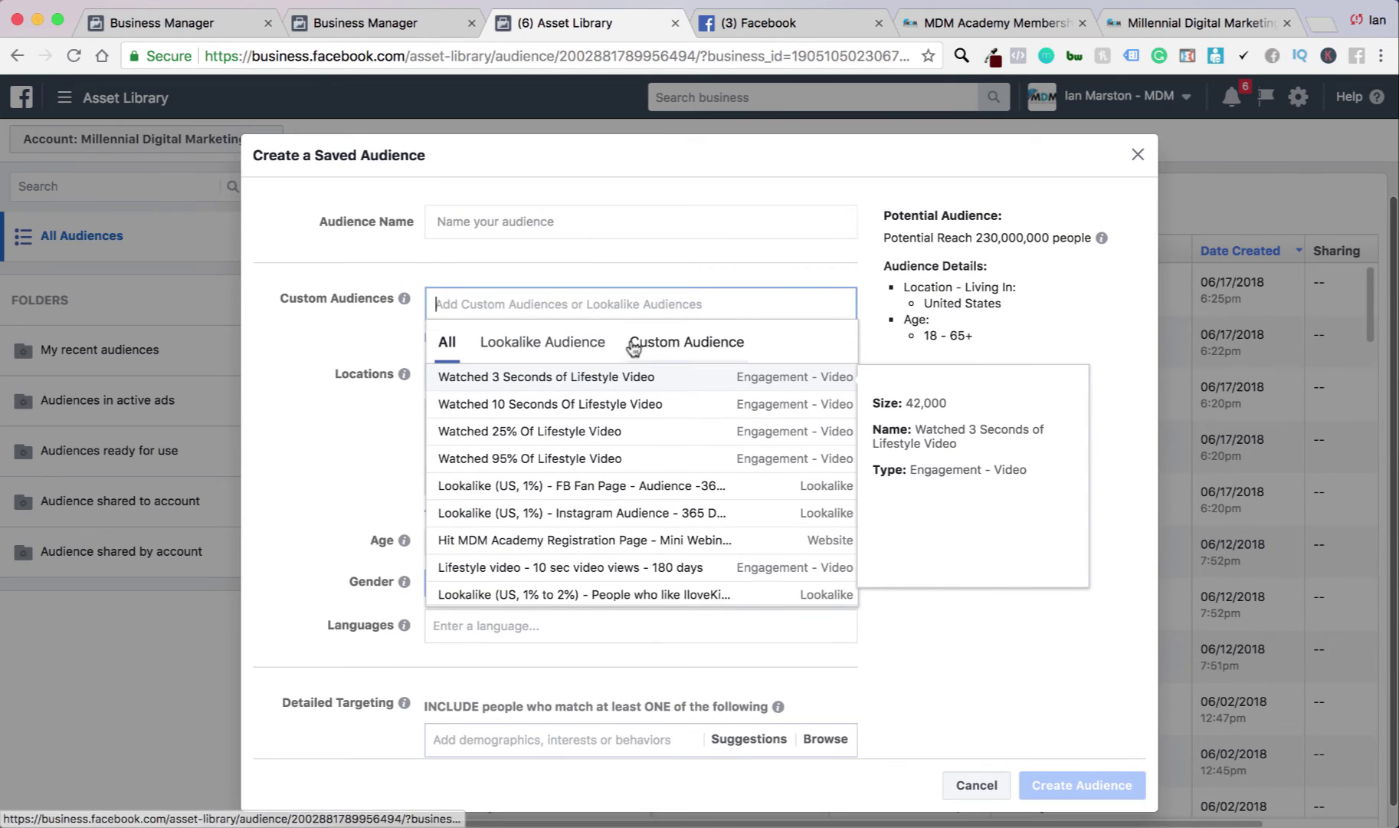
{"action": "left_click", "coordinate": [564, 348]}
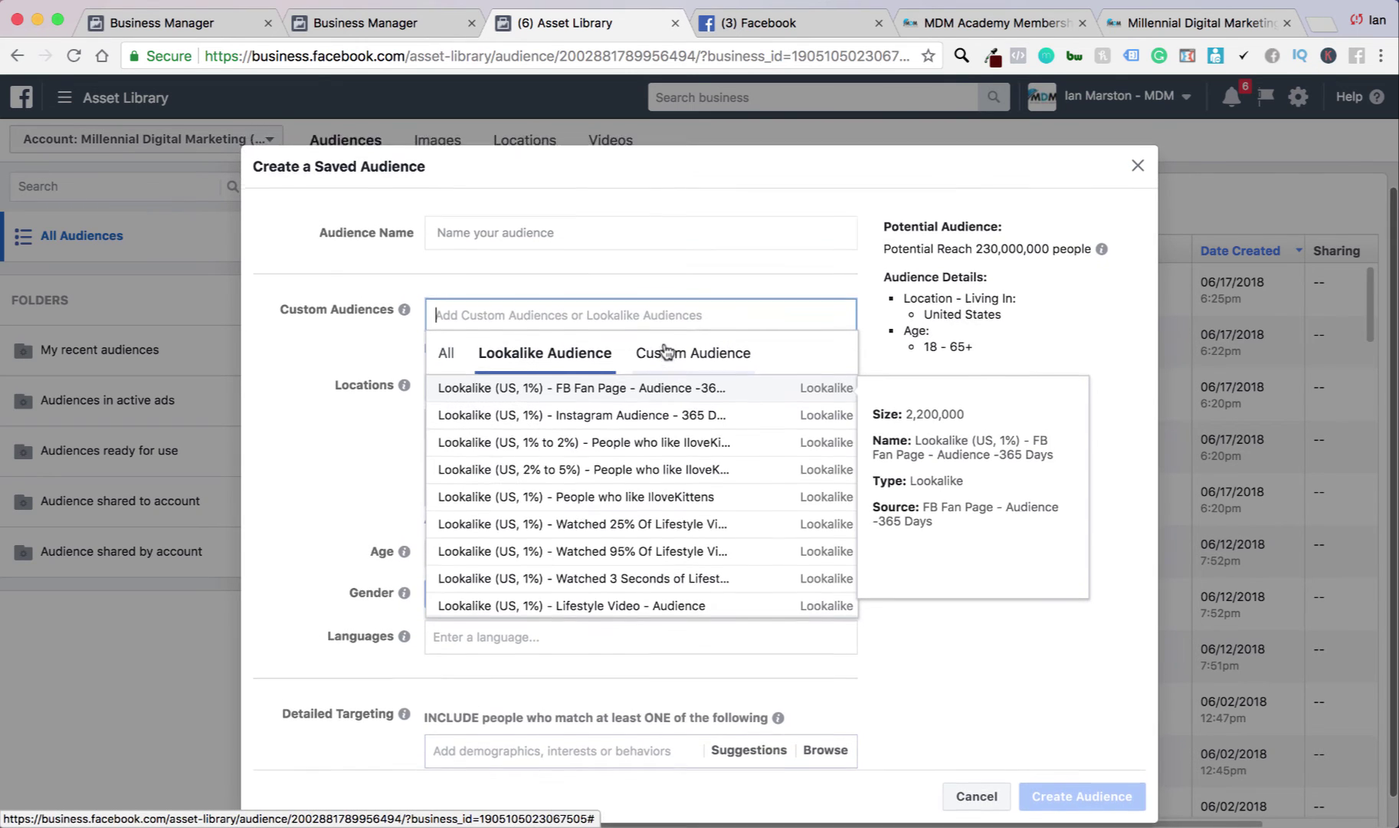
{"action": "left_click", "coordinate": [667, 349]}
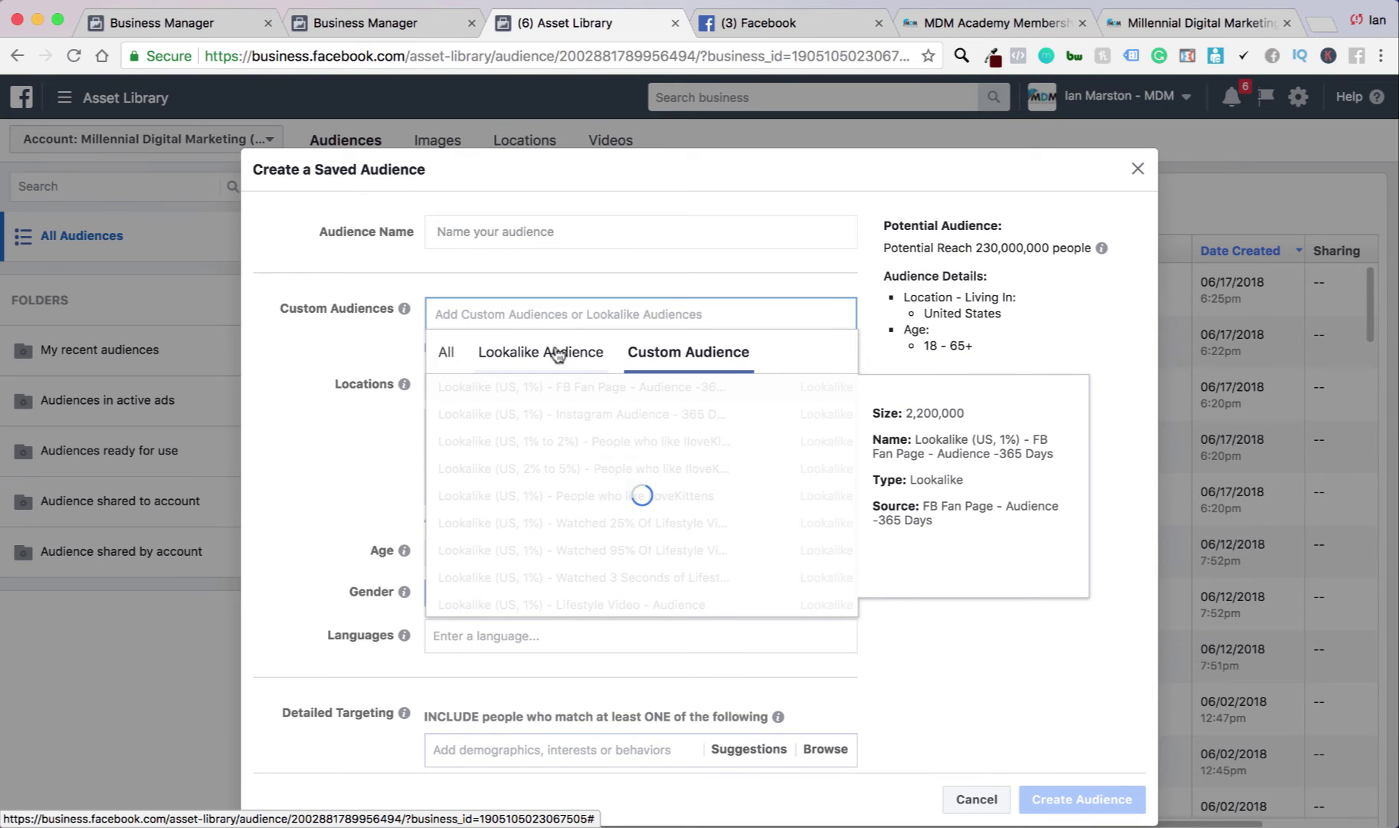
{"action": "left_click", "coordinate": [447, 354]}
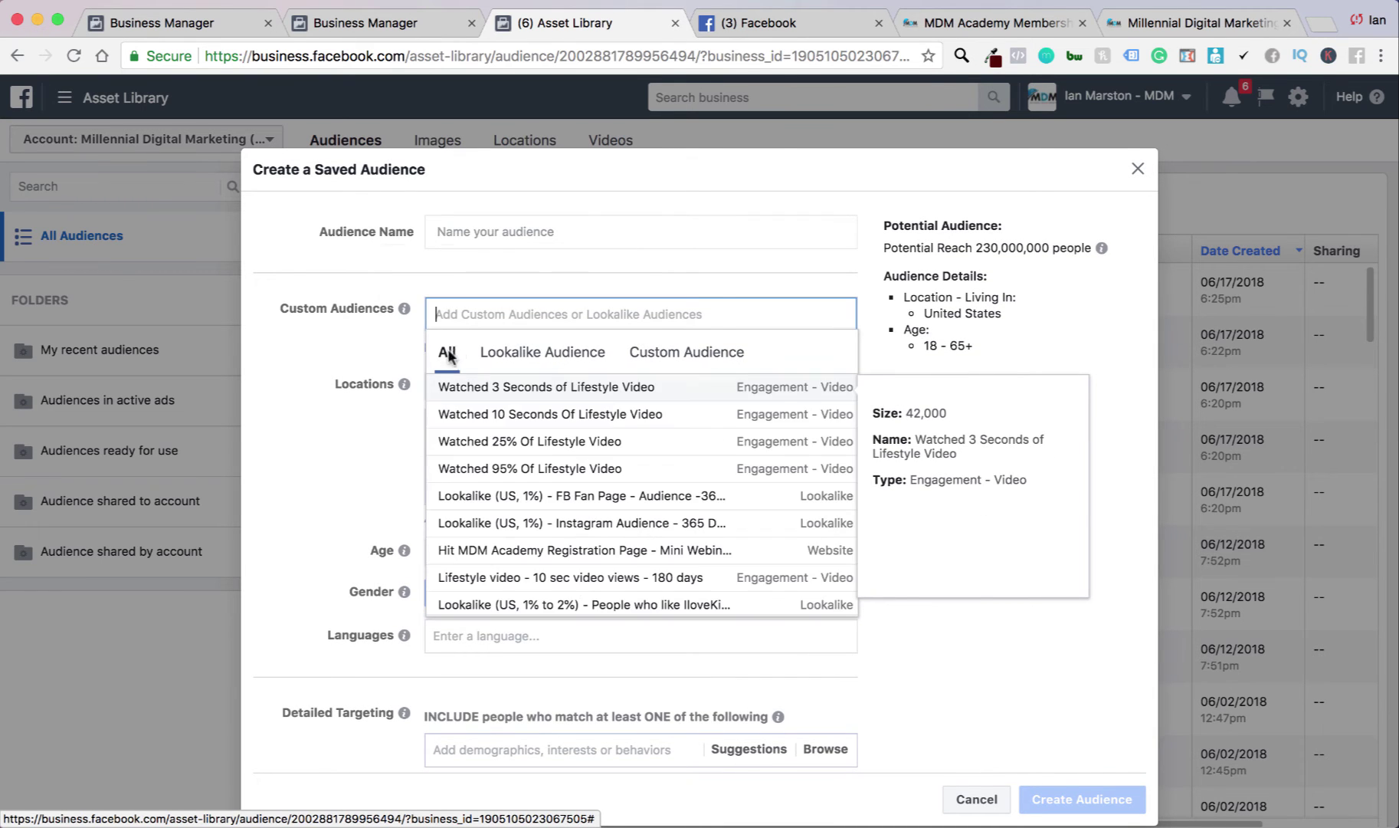
{"action": "left_click", "coordinate": [356, 341]}
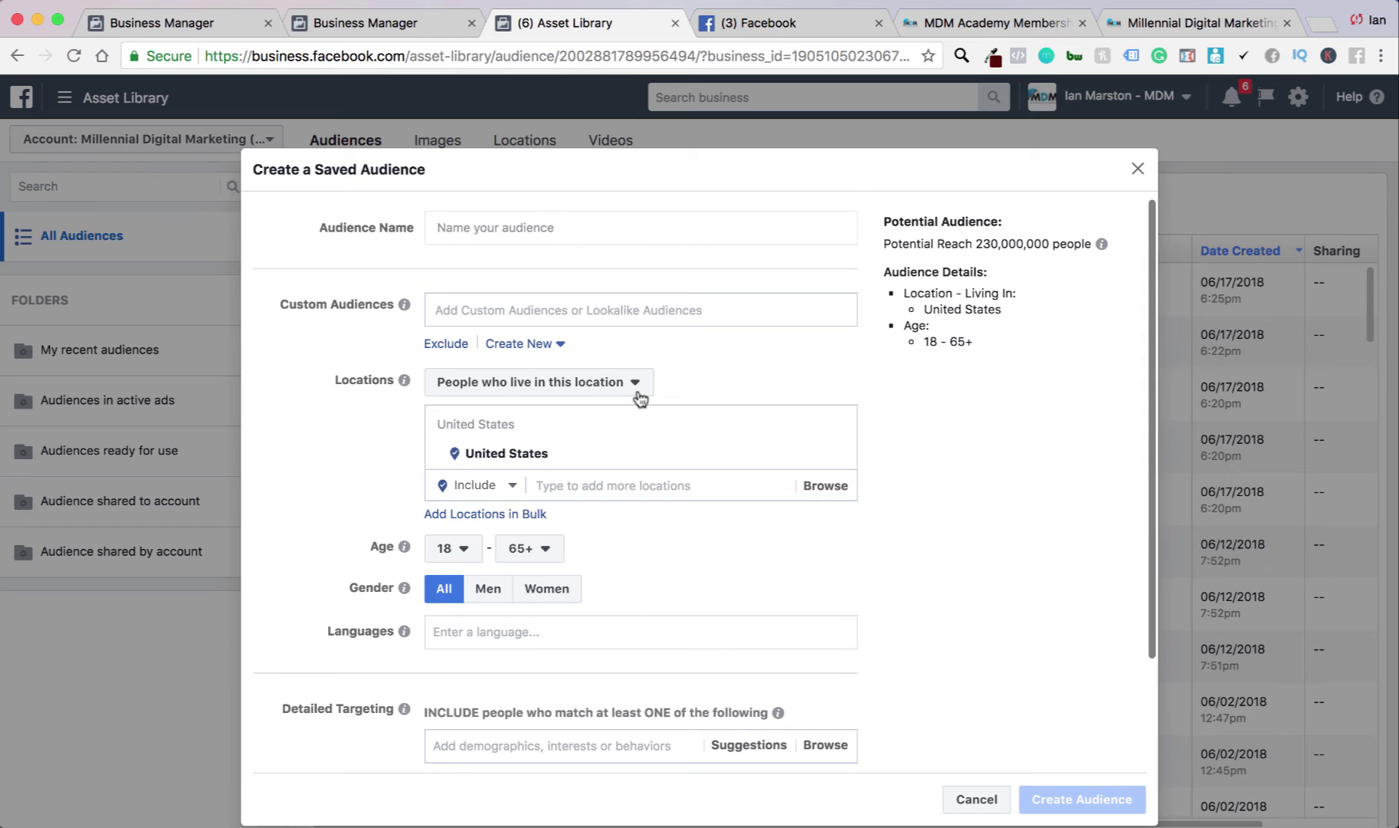
Step: Look through the saved audience form and the choices for the maximum age
{"action": "scroll", "coordinate": [641, 390], "scroll_direction": "down", "scroll_amount": 2}
{"action": "scroll", "coordinate": [641, 381], "scroll_direction": "up", "scroll_amount": 2}
{"action": "left_click", "coordinate": [465, 235]}
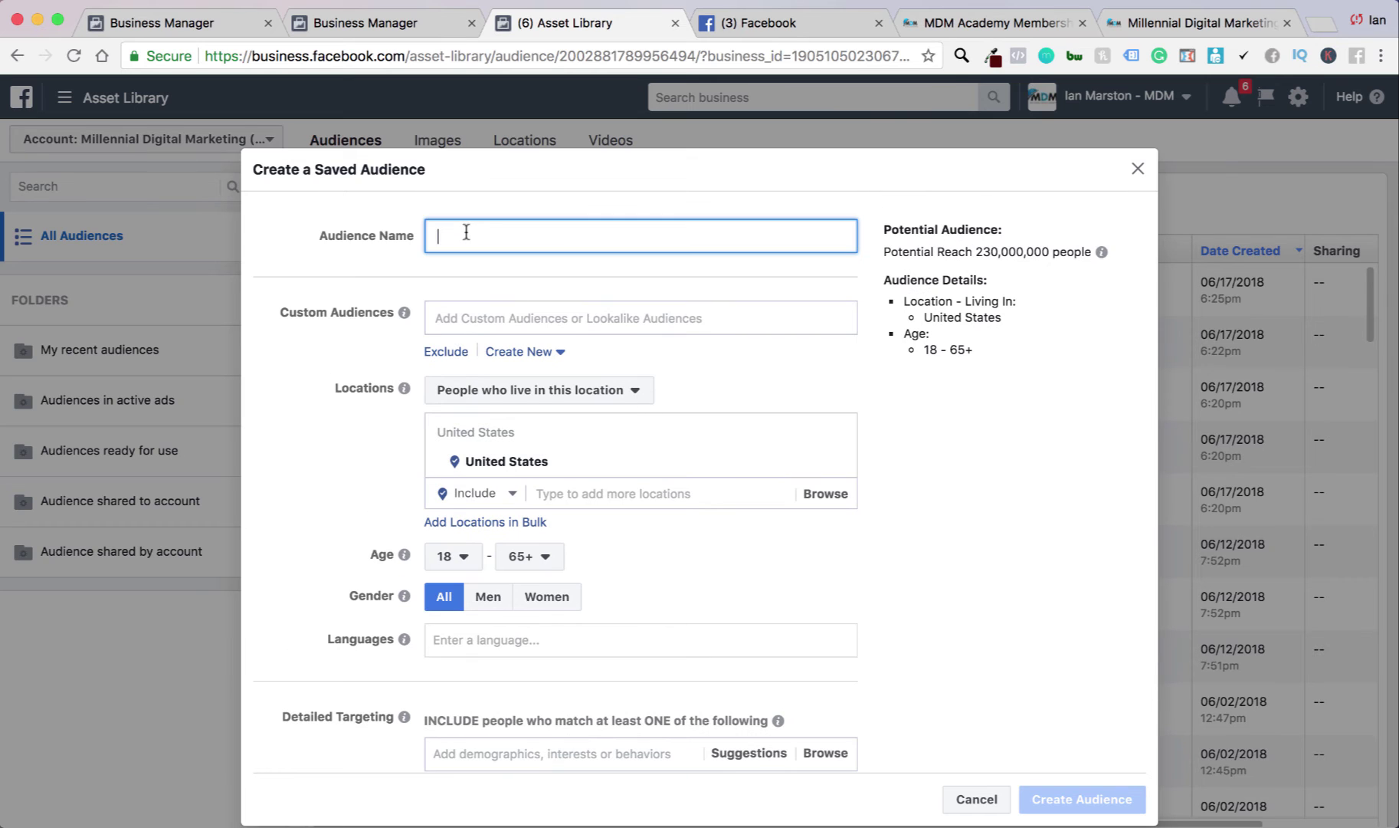
{"action": "scroll", "coordinate": [476, 368], "scroll_direction": "down", "scroll_amount": 3}
{"action": "left_click", "coordinate": [534, 455]}
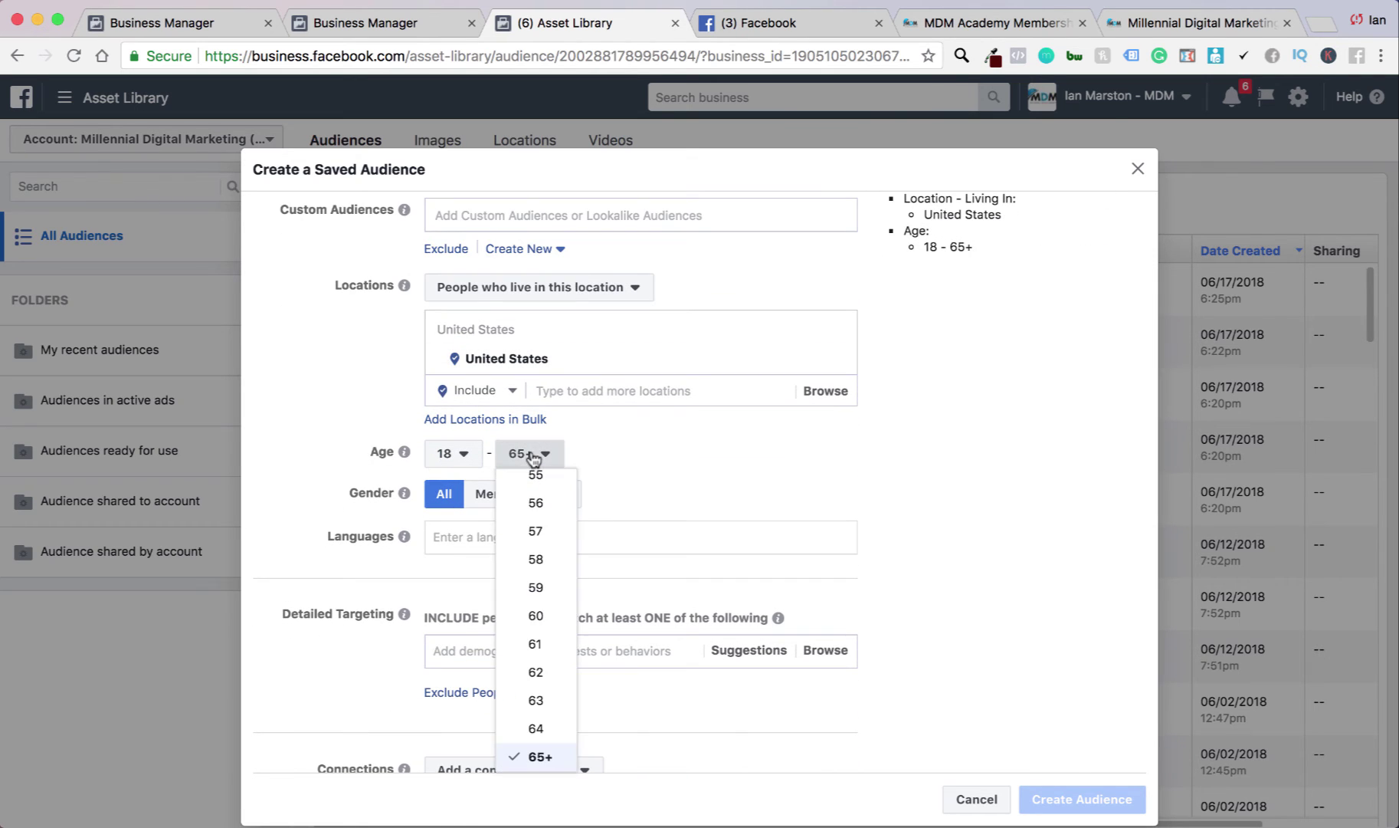
{"action": "scroll", "coordinate": [552, 644], "scroll_direction": "up", "scroll_amount": 1}
{"action": "scroll", "coordinate": [552, 642], "scroll_direction": "up", "scroll_amount": 5}
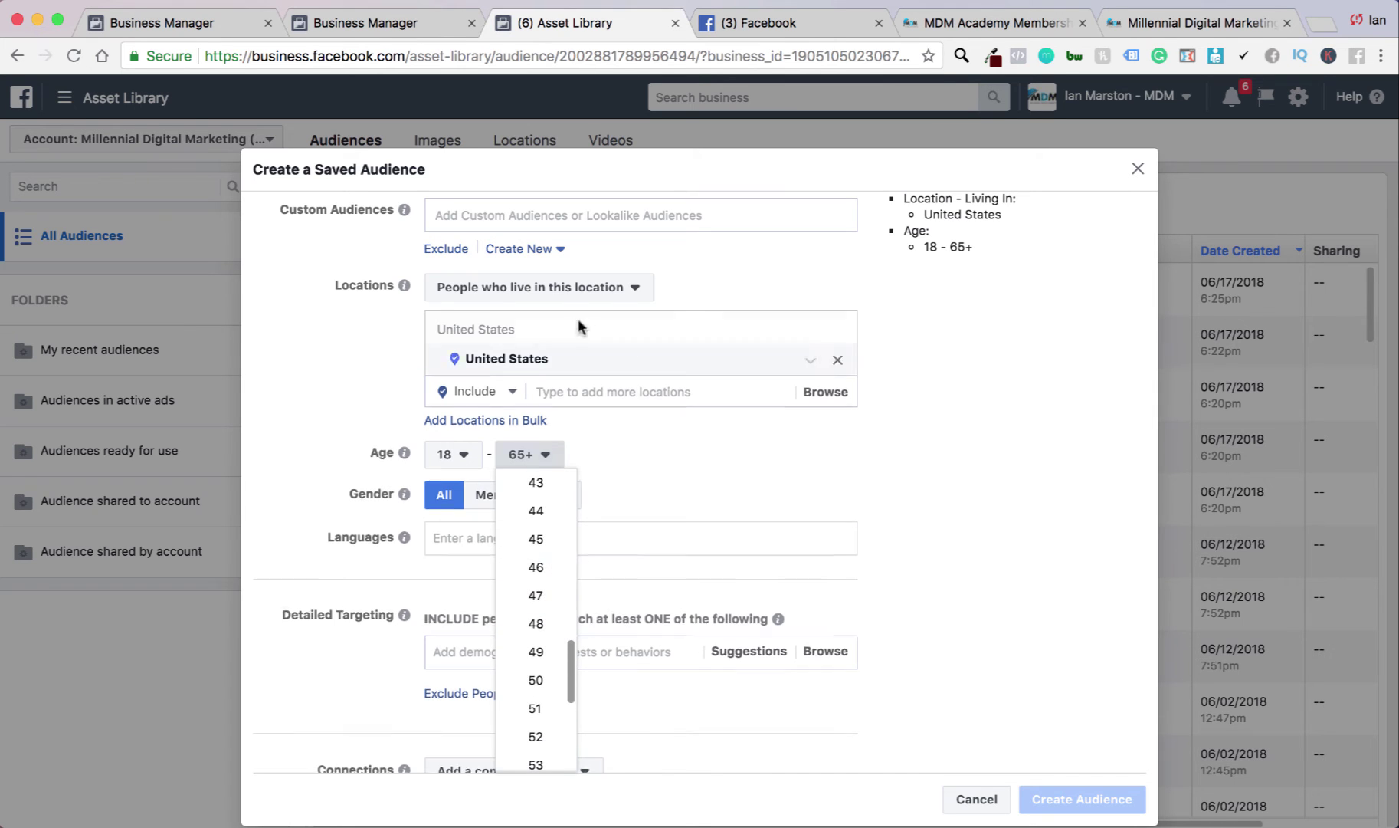
{"action": "scroll", "coordinate": [685, 464], "scroll_direction": "up", "scroll_amount": 3}
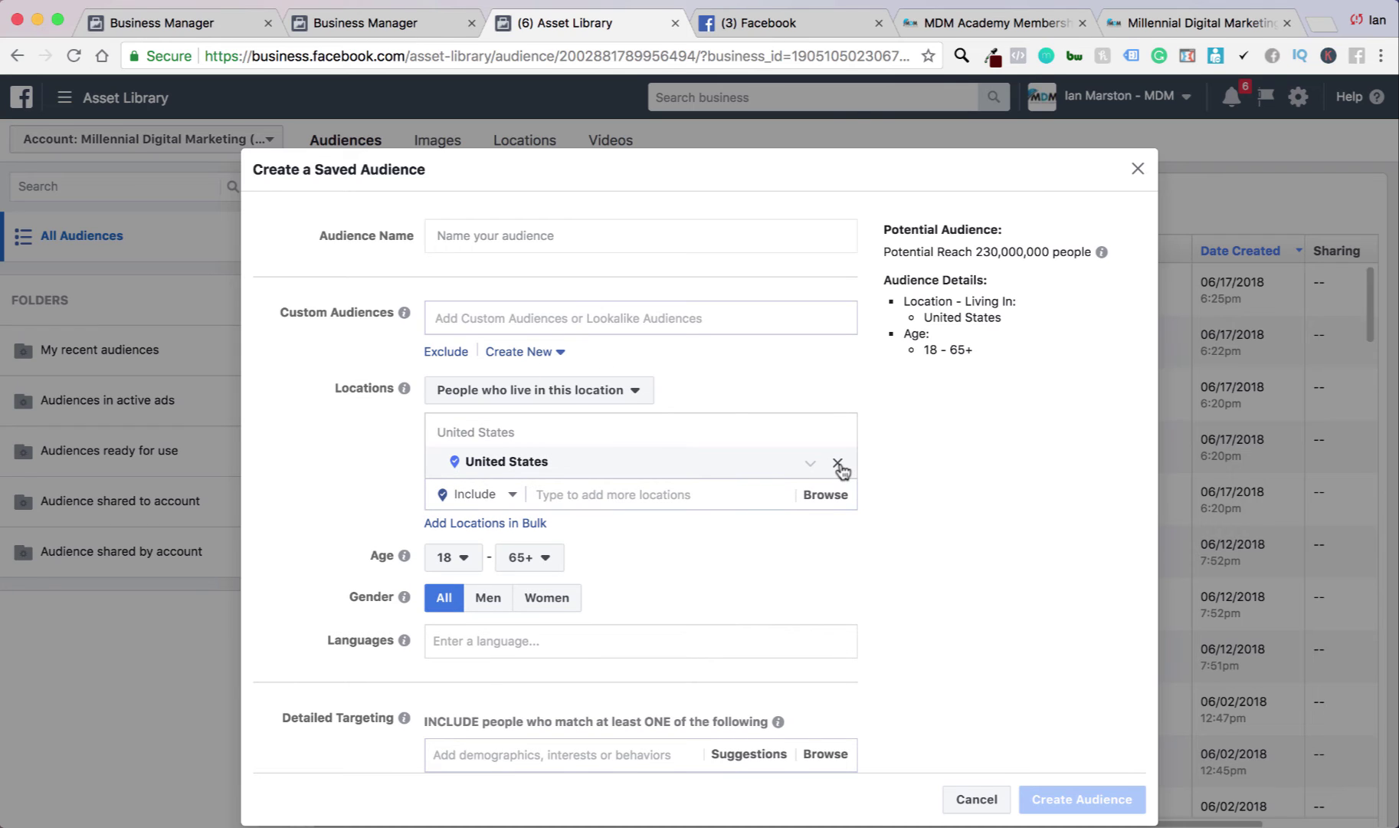
Step: Replace the United States location with the city of Midlothian, Virginia, United States
{"action": "left_click", "coordinate": [838, 465]}
{"action": "left_click", "coordinate": [551, 398]}
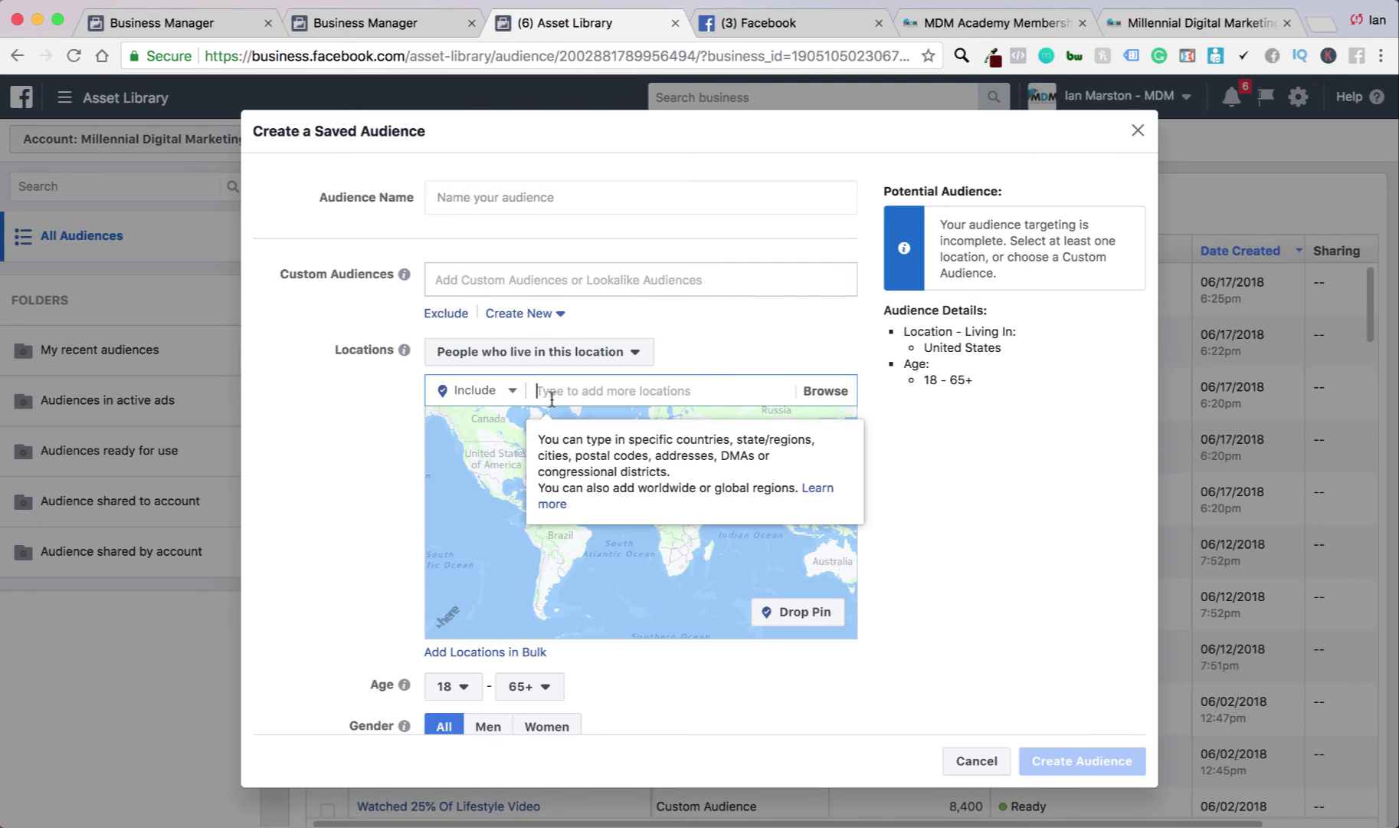
{"action": "type", "text": "Midlothian"}
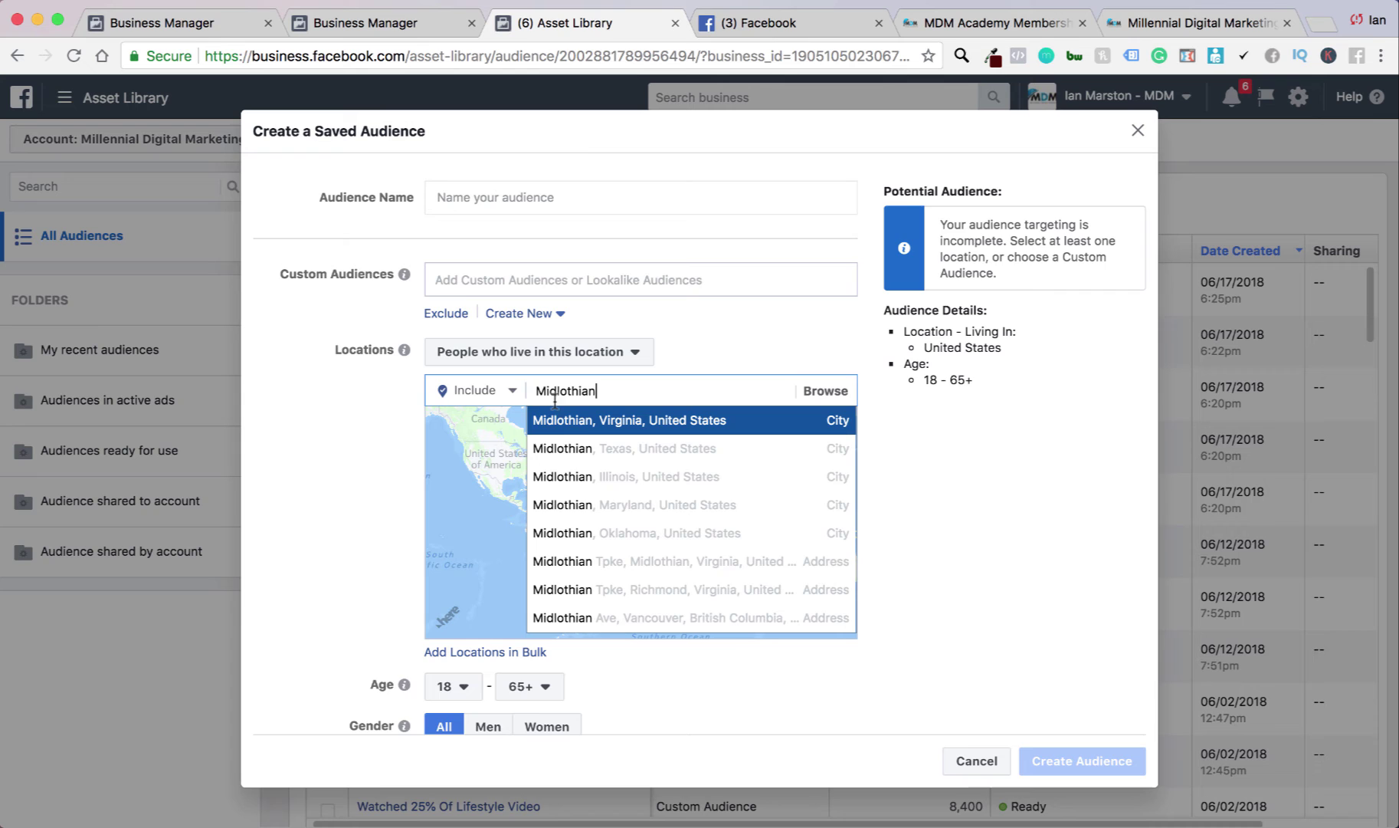
{"action": "left_click", "coordinate": [611, 426]}
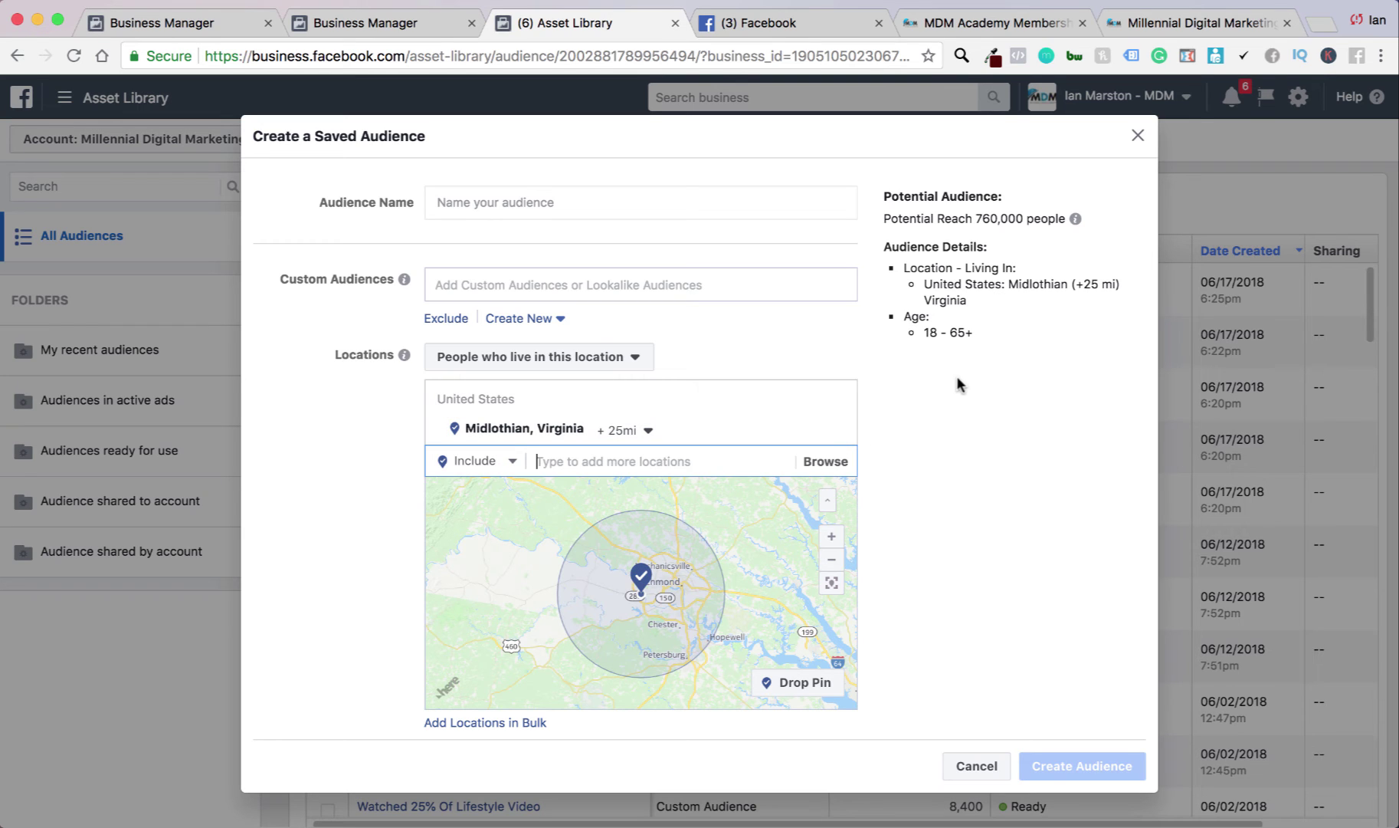
Step: Examine the potential reach and the radius around Midlothian on the location map
{"action": "left_click_drag", "start_coordinate": [975, 220], "coordinate": [1025, 224]}
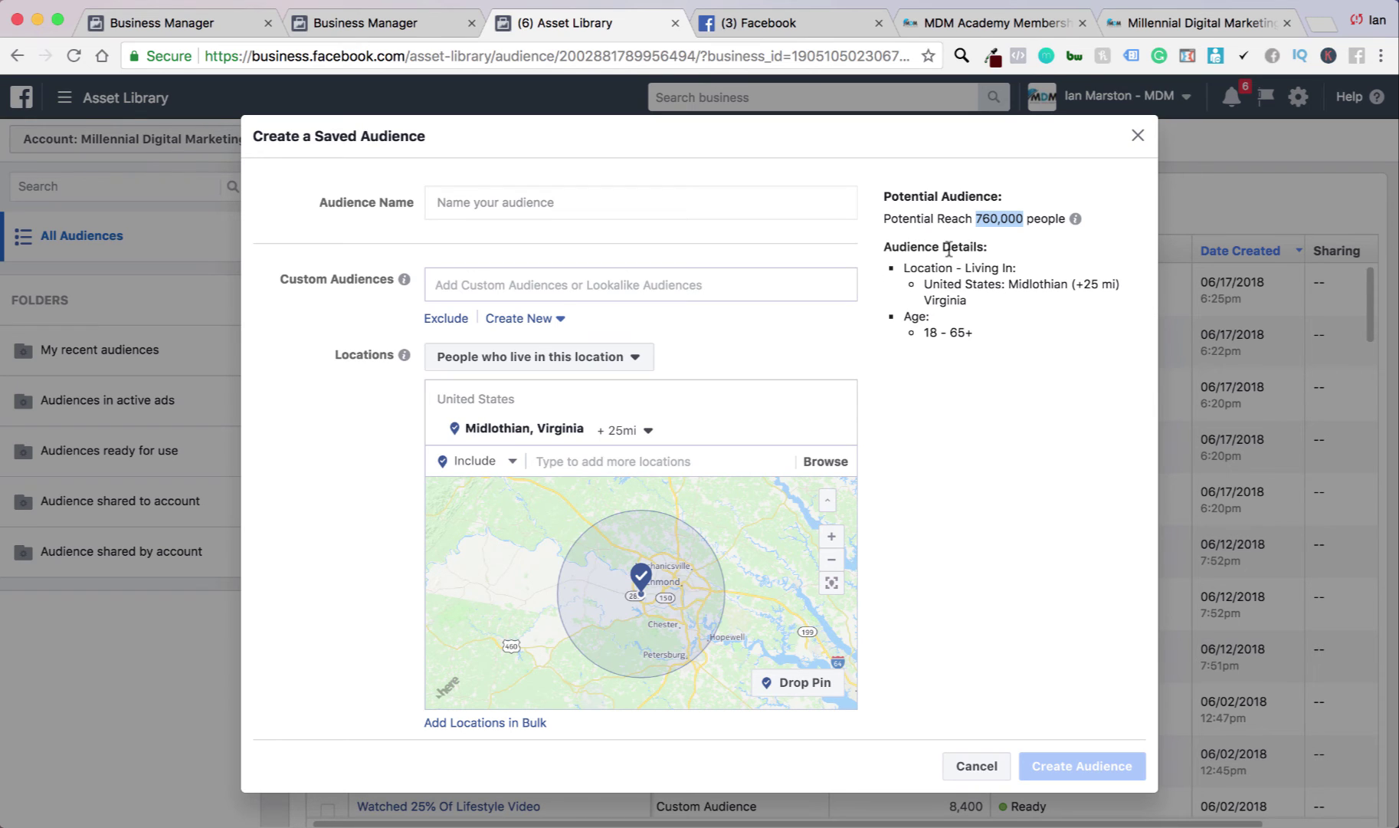
{"action": "scroll", "coordinate": [552, 393], "scroll_direction": "down", "scroll_amount": 5}
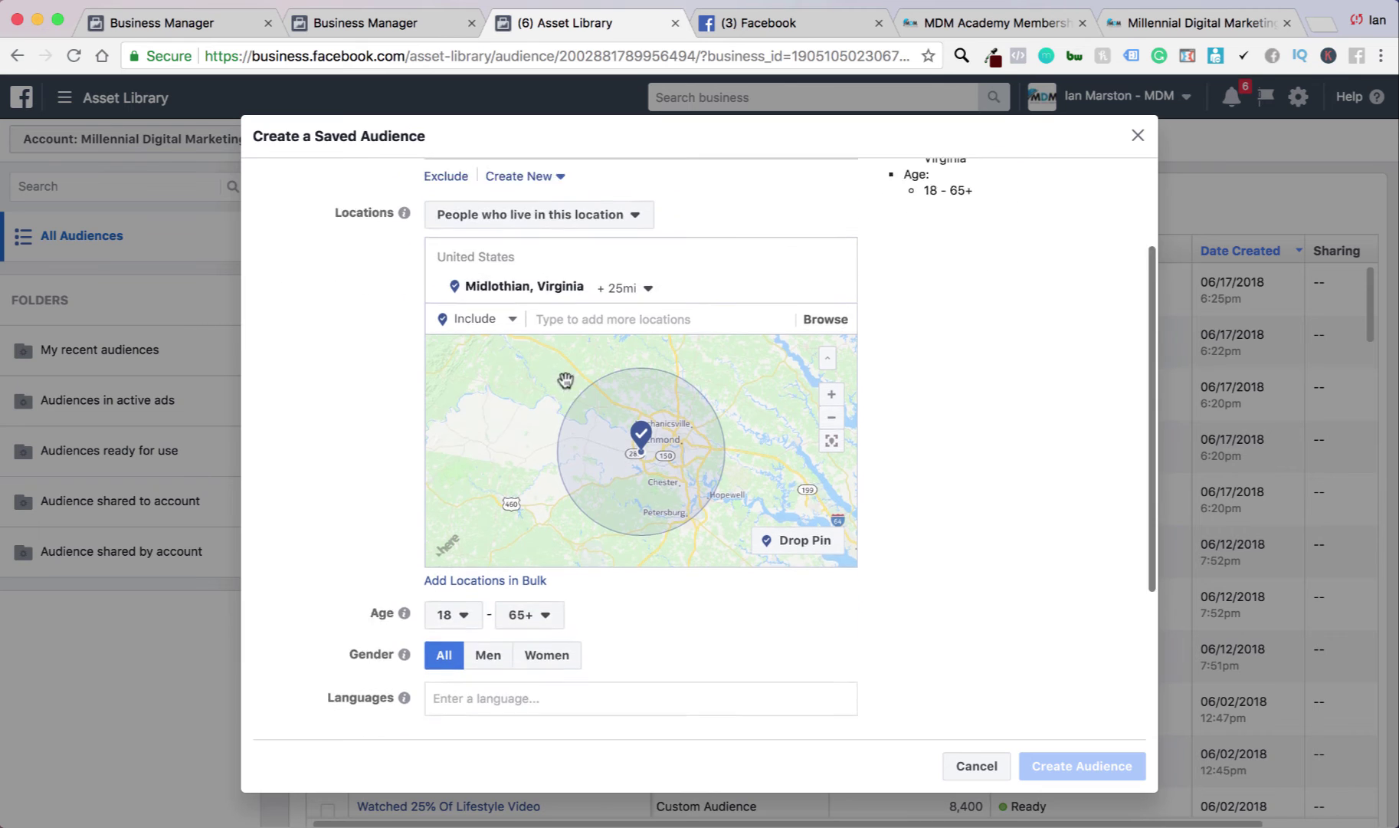
{"action": "scroll", "coordinate": [565, 383], "scroll_direction": "up", "scroll_amount": 3}
{"action": "scroll", "coordinate": [613, 429], "scroll_direction": "up", "scroll_amount": 5}
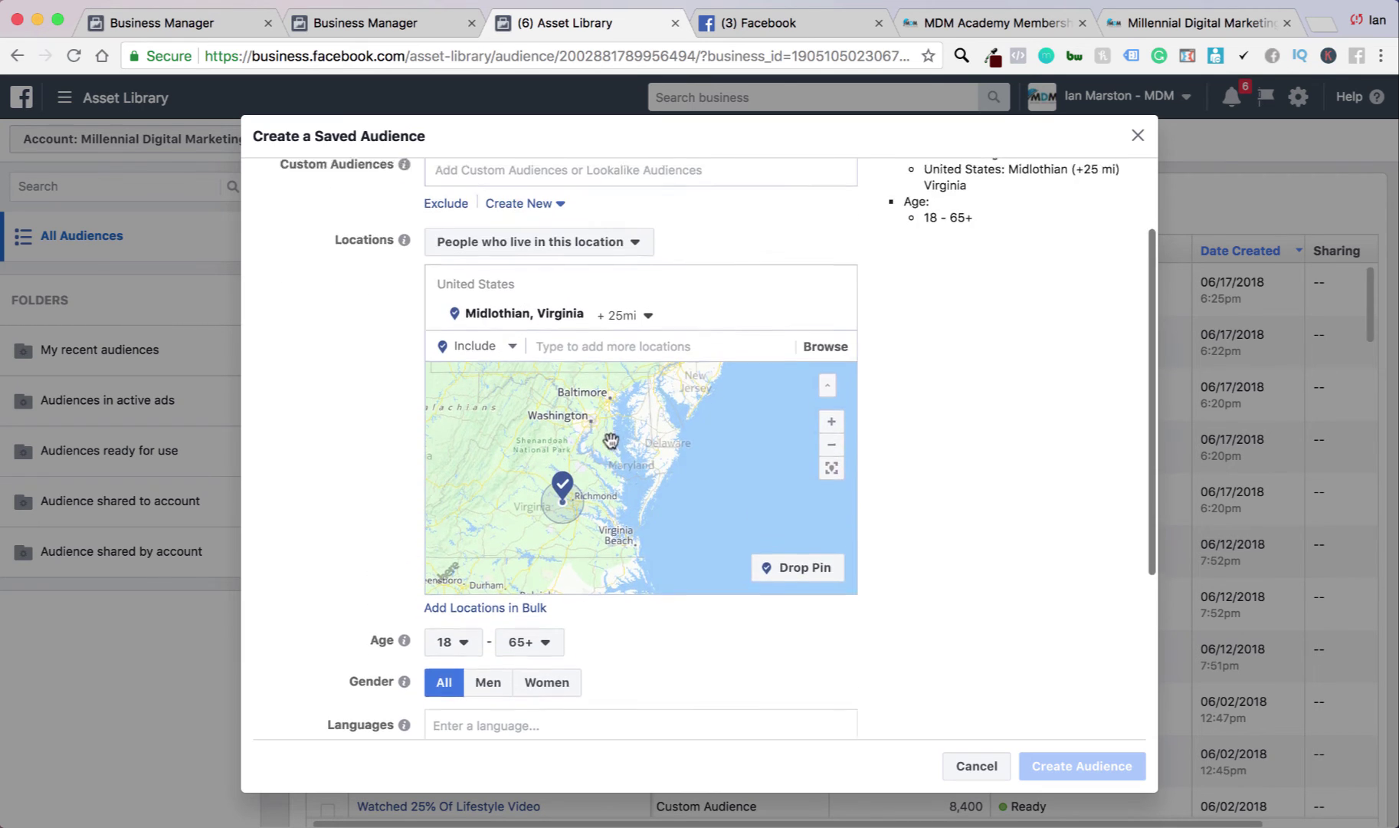
{"action": "scroll", "coordinate": [621, 448], "scroll_direction": "down", "scroll_amount": 4}
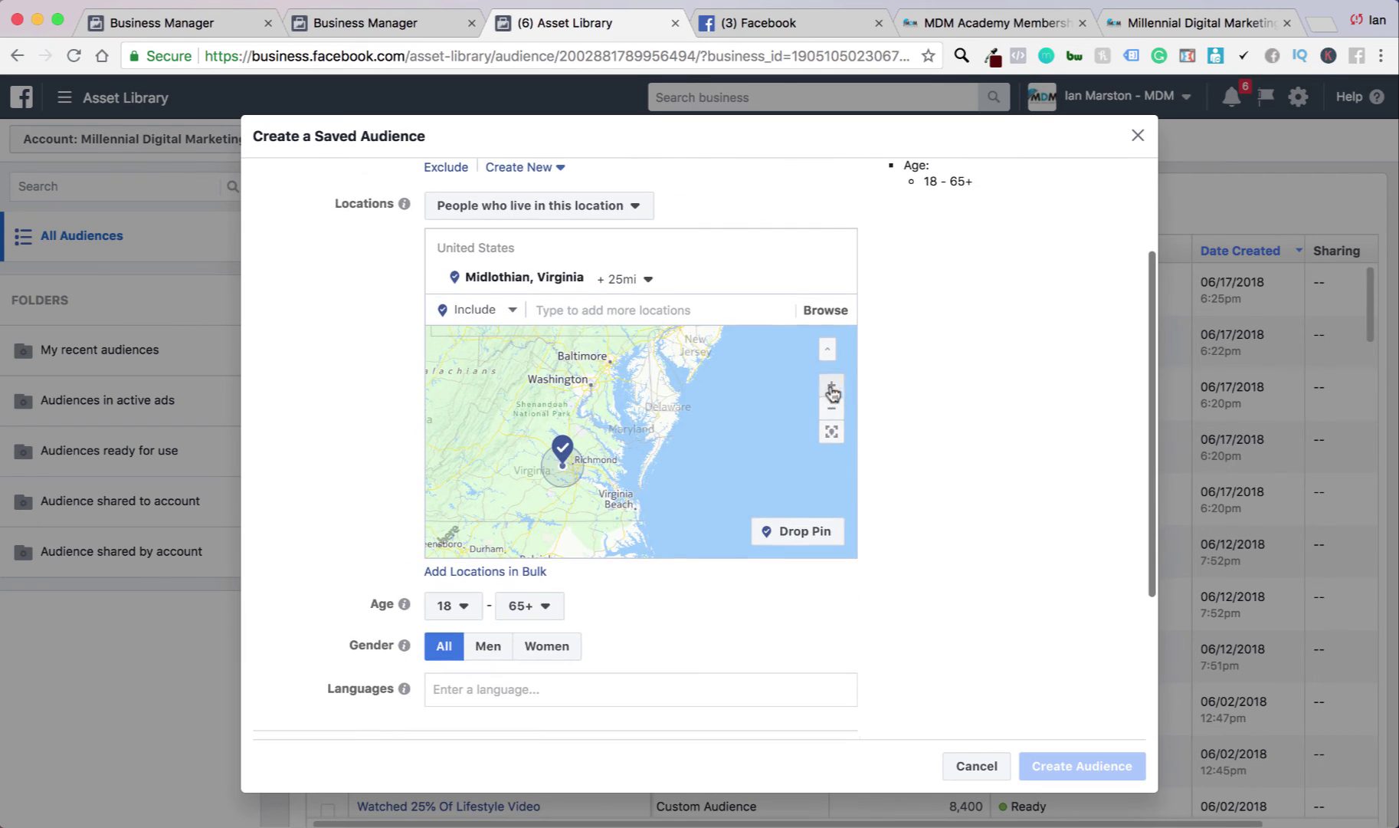
{"action": "left_click", "coordinate": [832, 384]}
{"action": "left_click", "coordinate": [831, 385]}
{"action": "left_click_drag", "start_coordinate": [571, 445], "coordinate": [836, 353]}
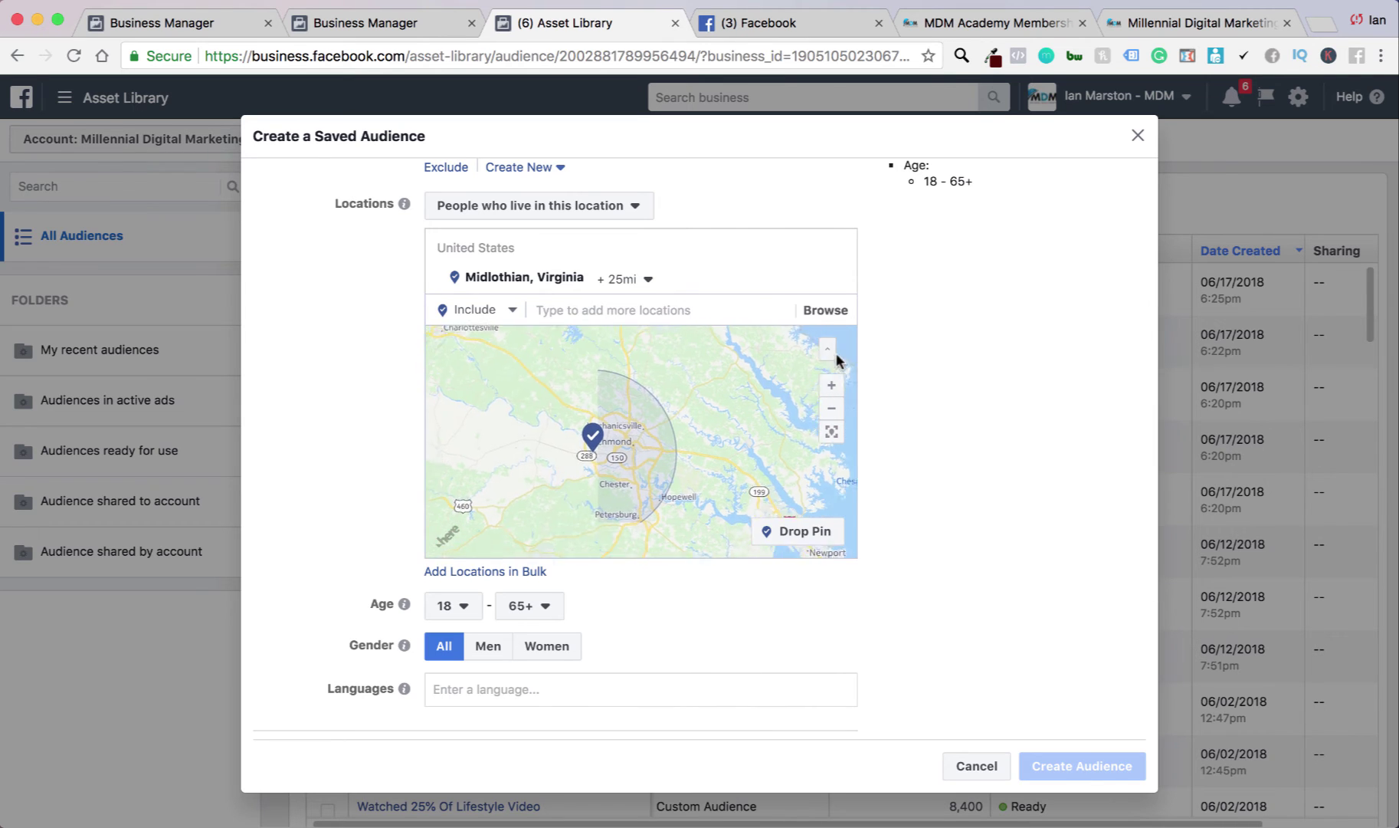
{"action": "left_click_drag", "start_coordinate": [685, 405], "coordinate": [716, 381]}
Step: Add English (All) as the audience's language
{"action": "scroll", "coordinate": [538, 637], "scroll_direction": "down", "scroll_amount": 4}
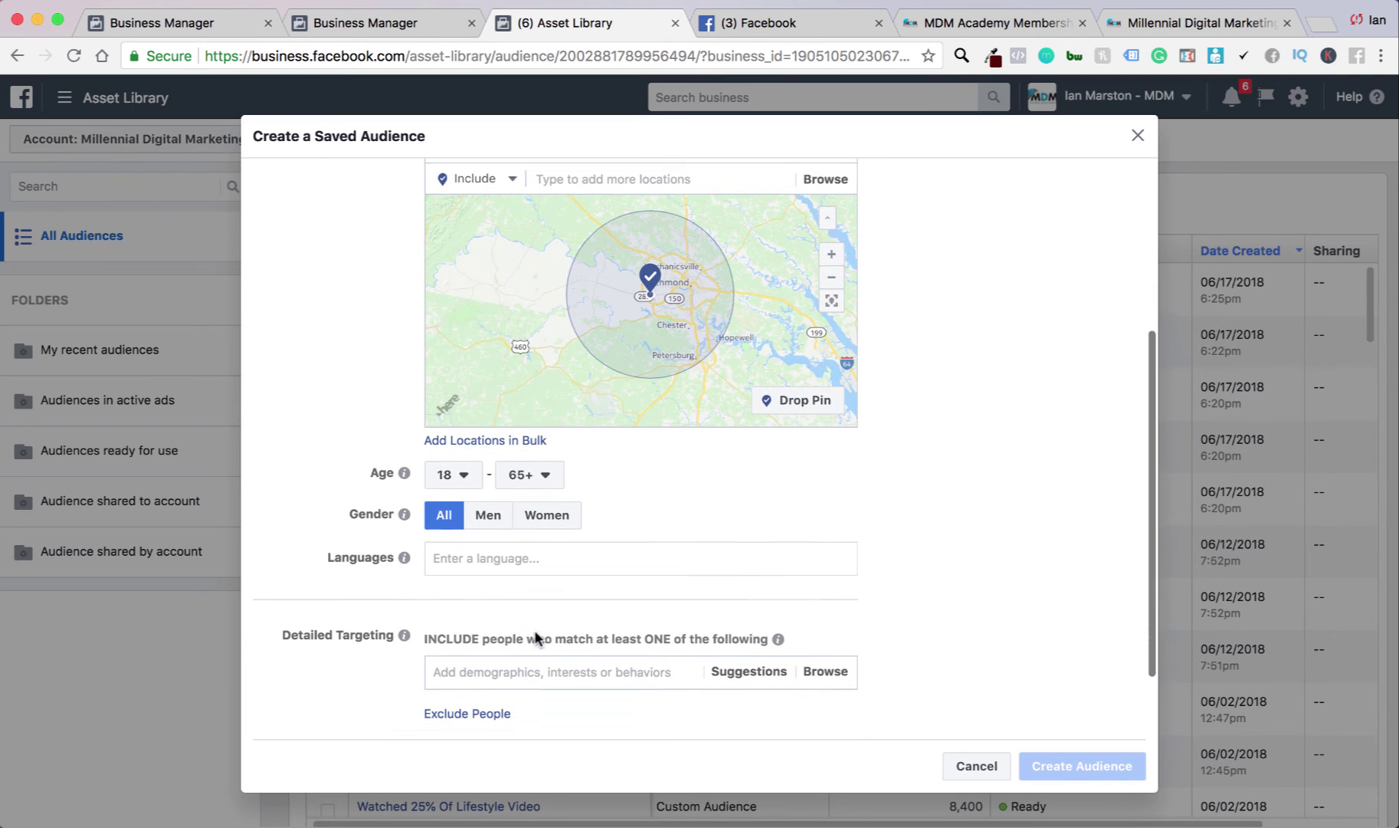
{"action": "left_click", "coordinate": [503, 552]}
{"action": "type", "text": "engl"}
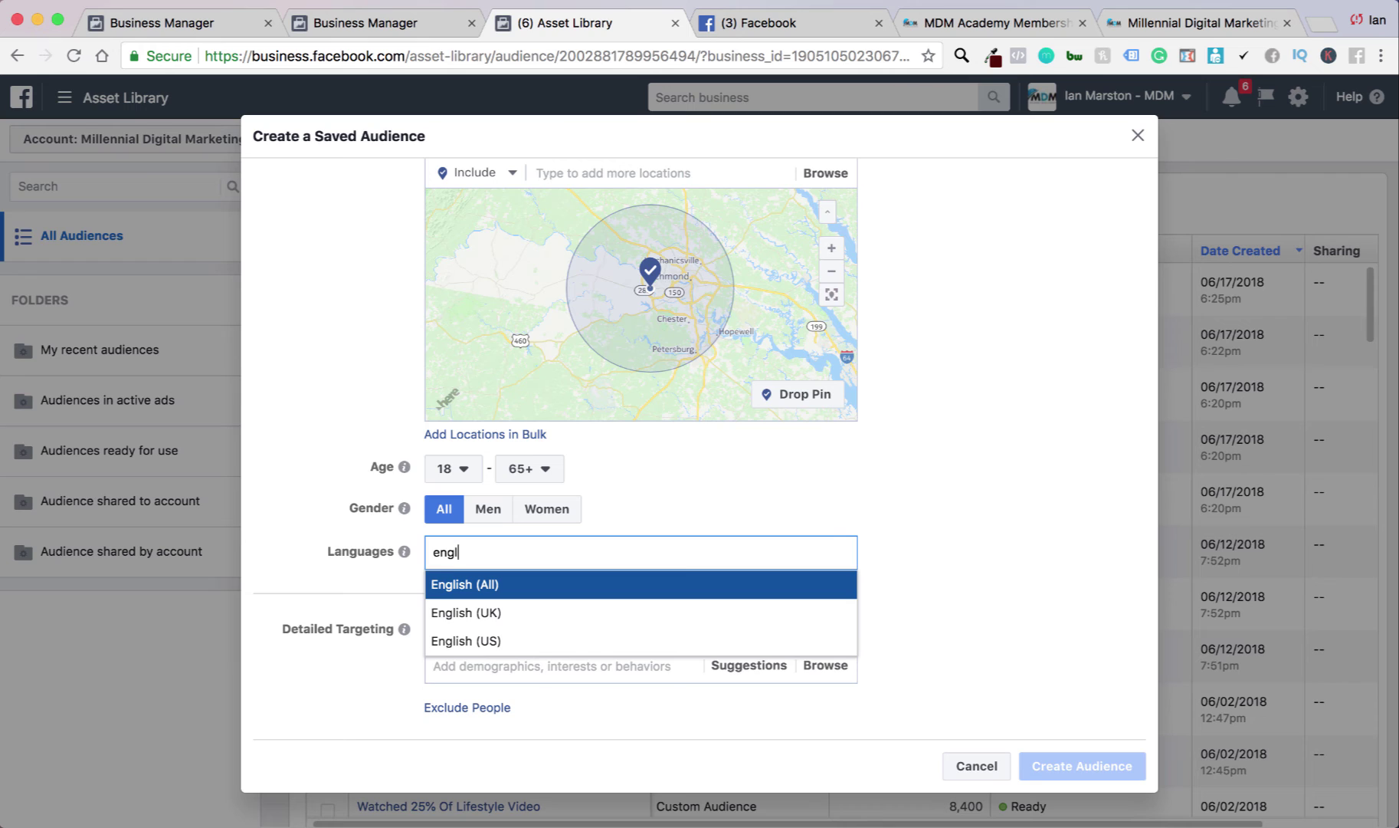
{"action": "left_click", "coordinate": [526, 584]}
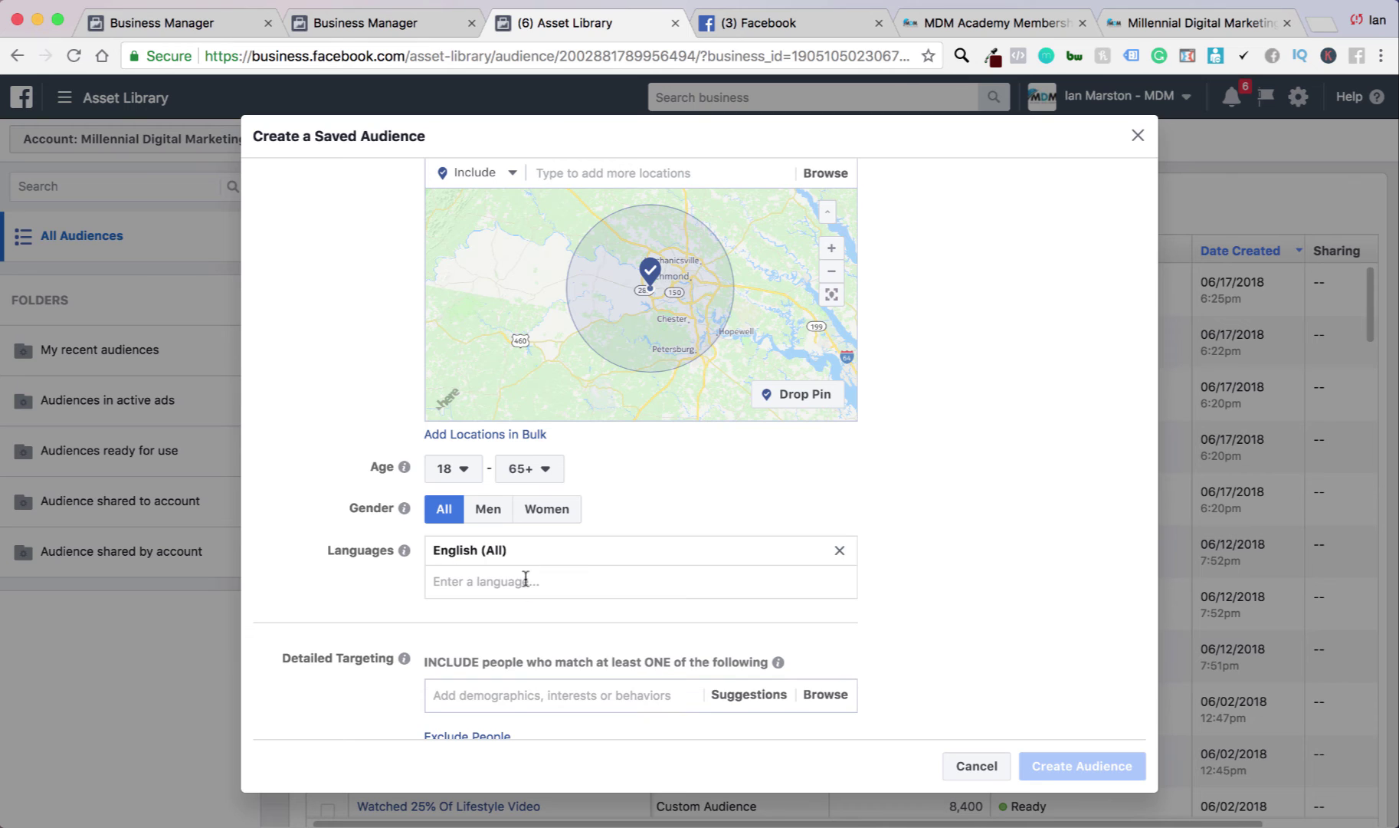
Step: Set the audience's minimum age to 24
{"action": "left_click", "coordinate": [475, 471]}
{"action": "scroll", "coordinate": [462, 537], "scroll_direction": "down", "scroll_amount": 2}
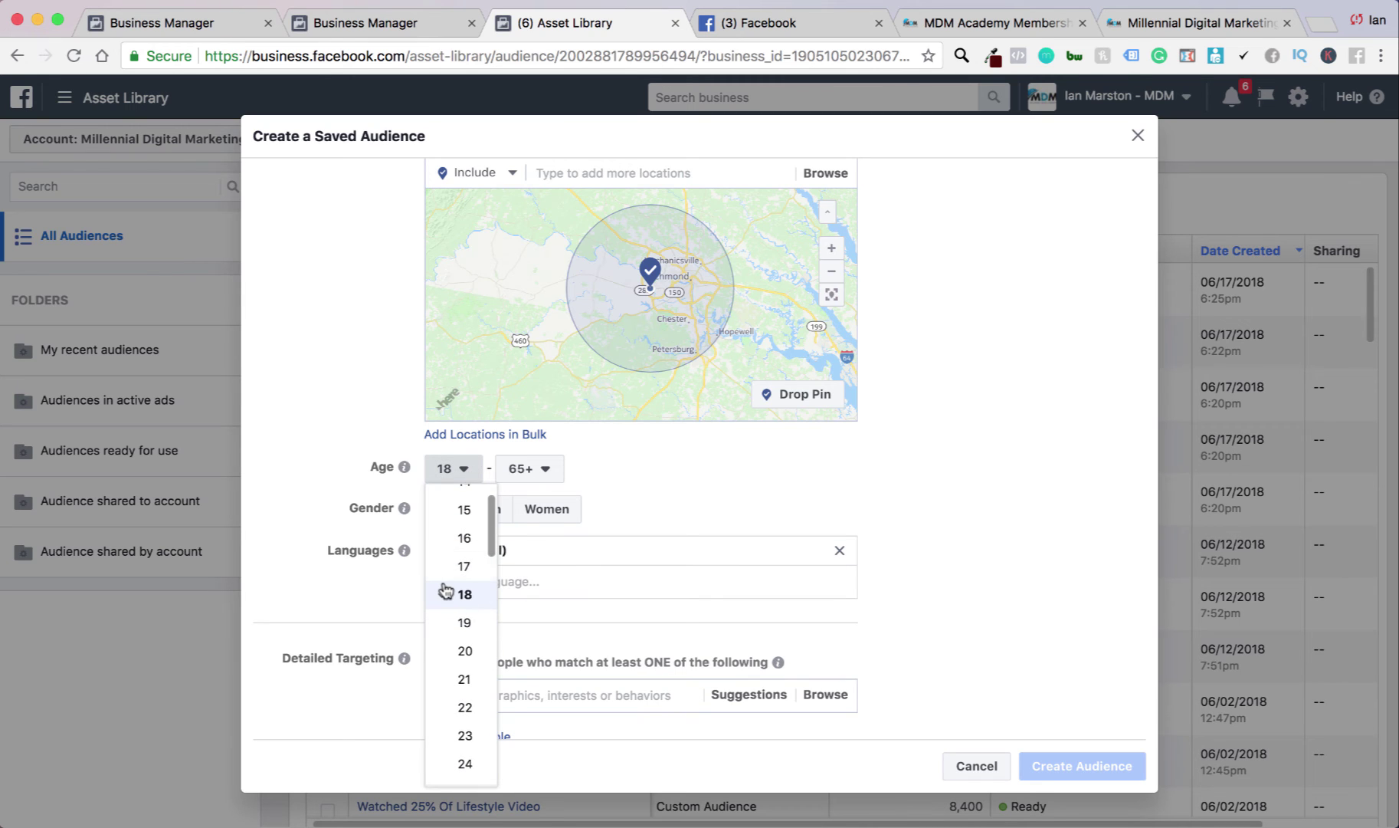
{"action": "scroll", "coordinate": [445, 590], "scroll_direction": "down", "scroll_amount": 2}
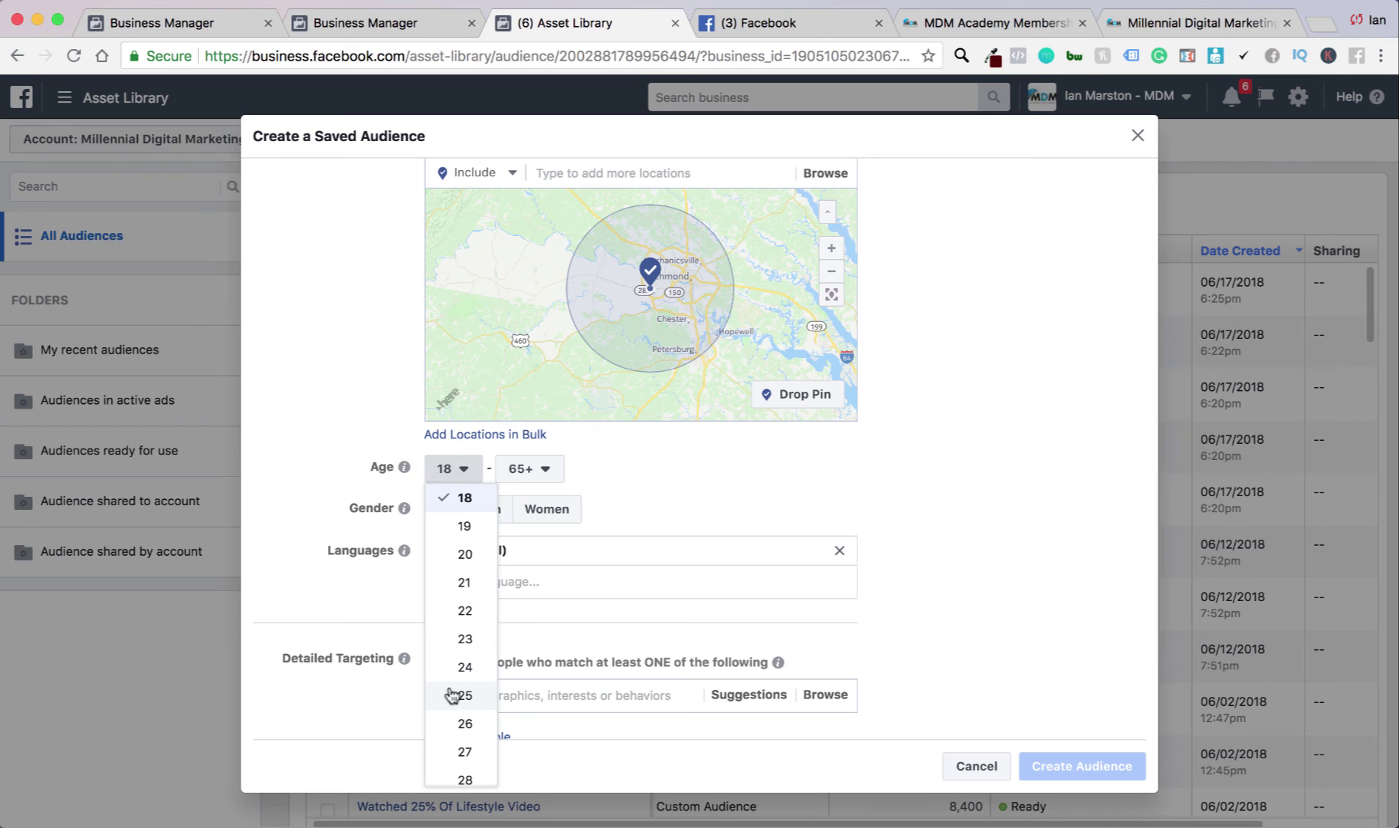
{"action": "left_click", "coordinate": [449, 673]}
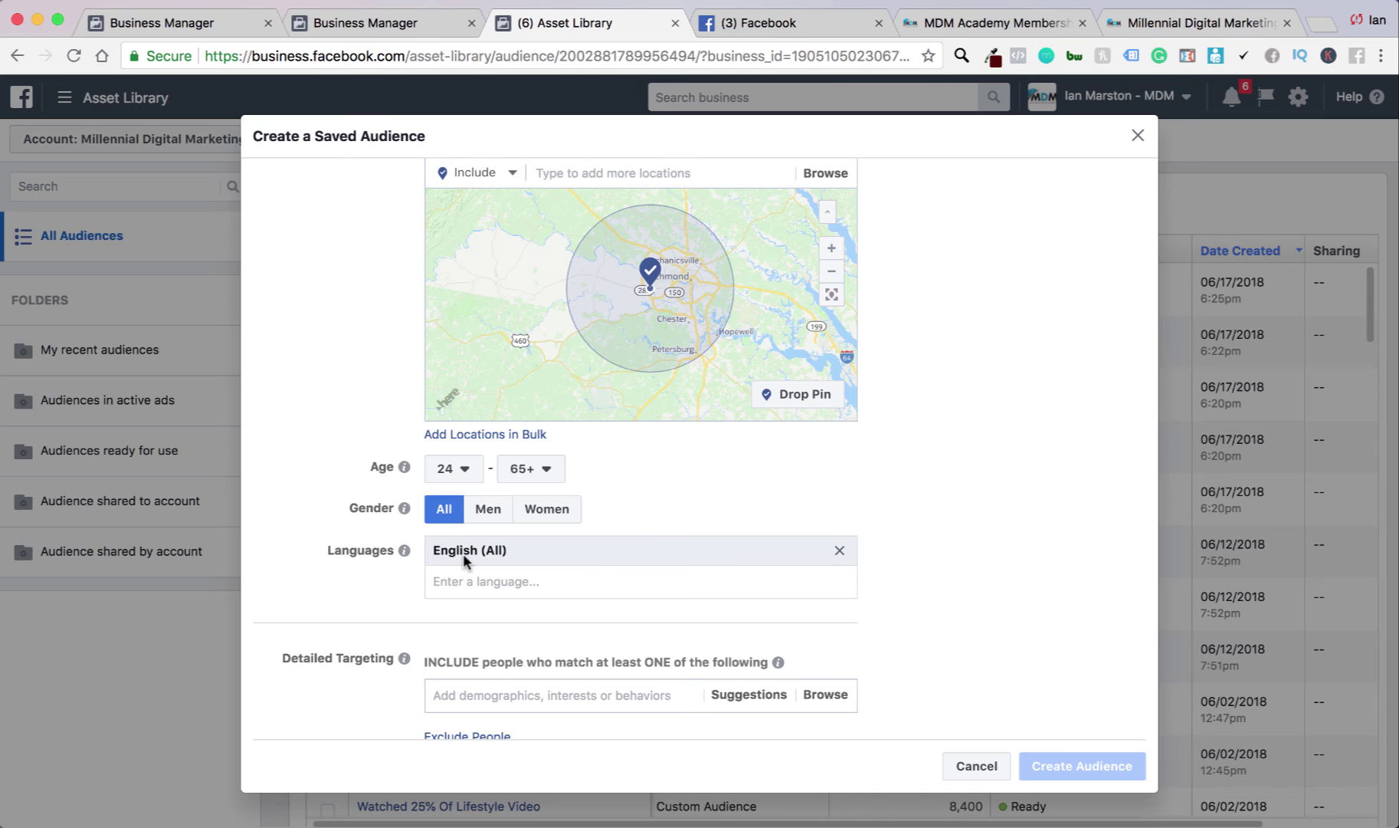
Step: Search detailed targeting for "back reli" and include the Pain relief behavior
{"action": "scroll", "coordinate": [460, 643], "scroll_direction": "down", "scroll_amount": 2}
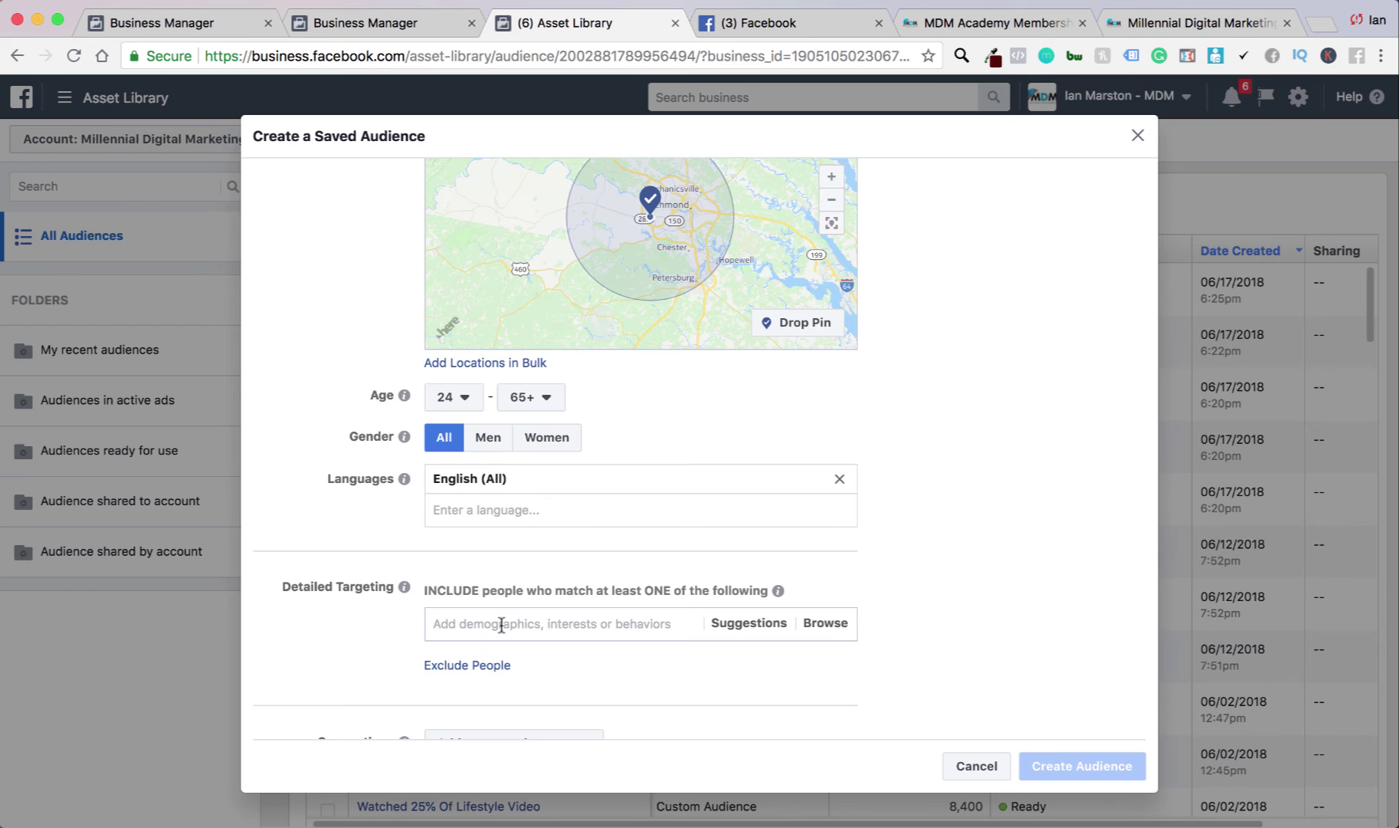
{"action": "type", "text": "back"}
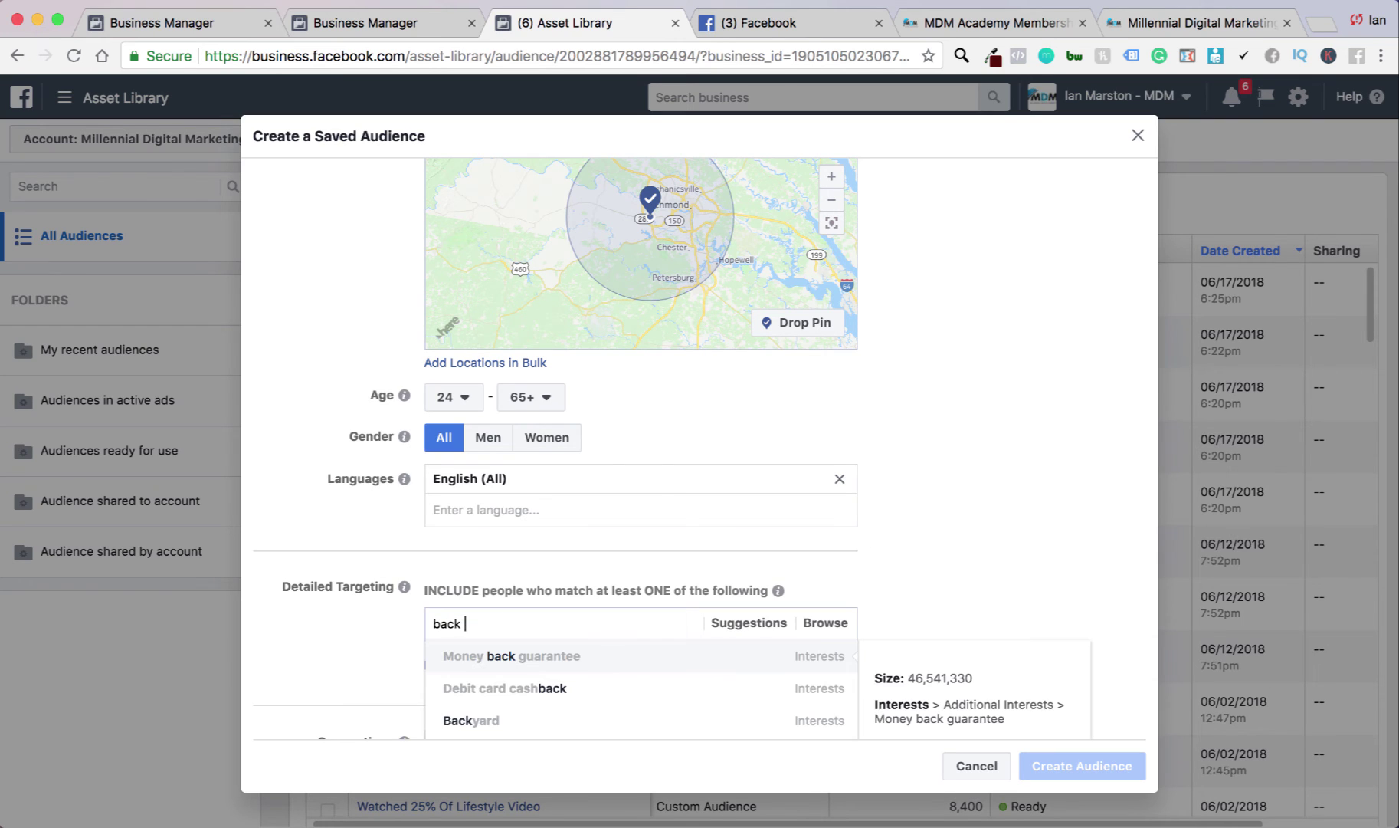
{"action": "type", "text": " reli"}
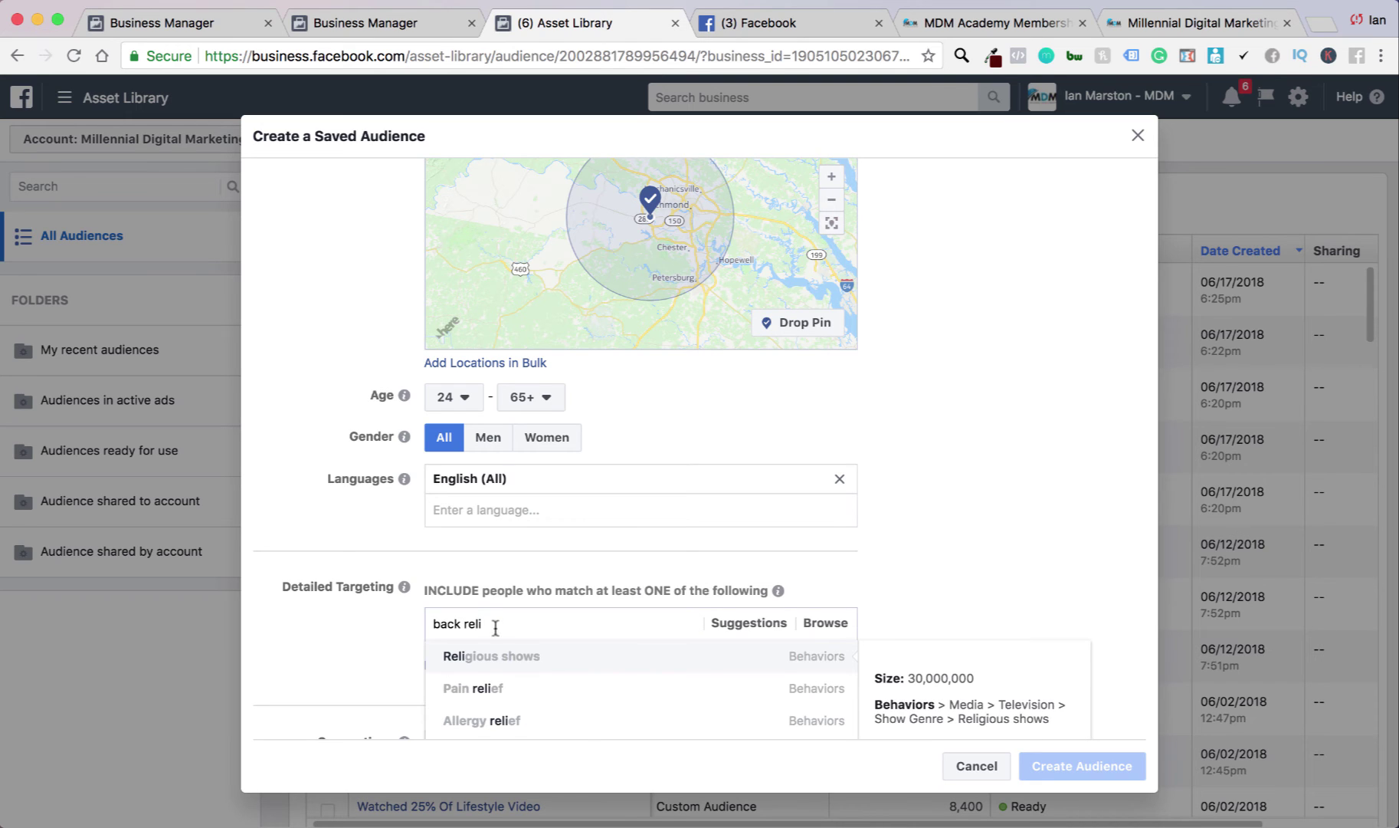
{"action": "left_click", "coordinate": [483, 689]}
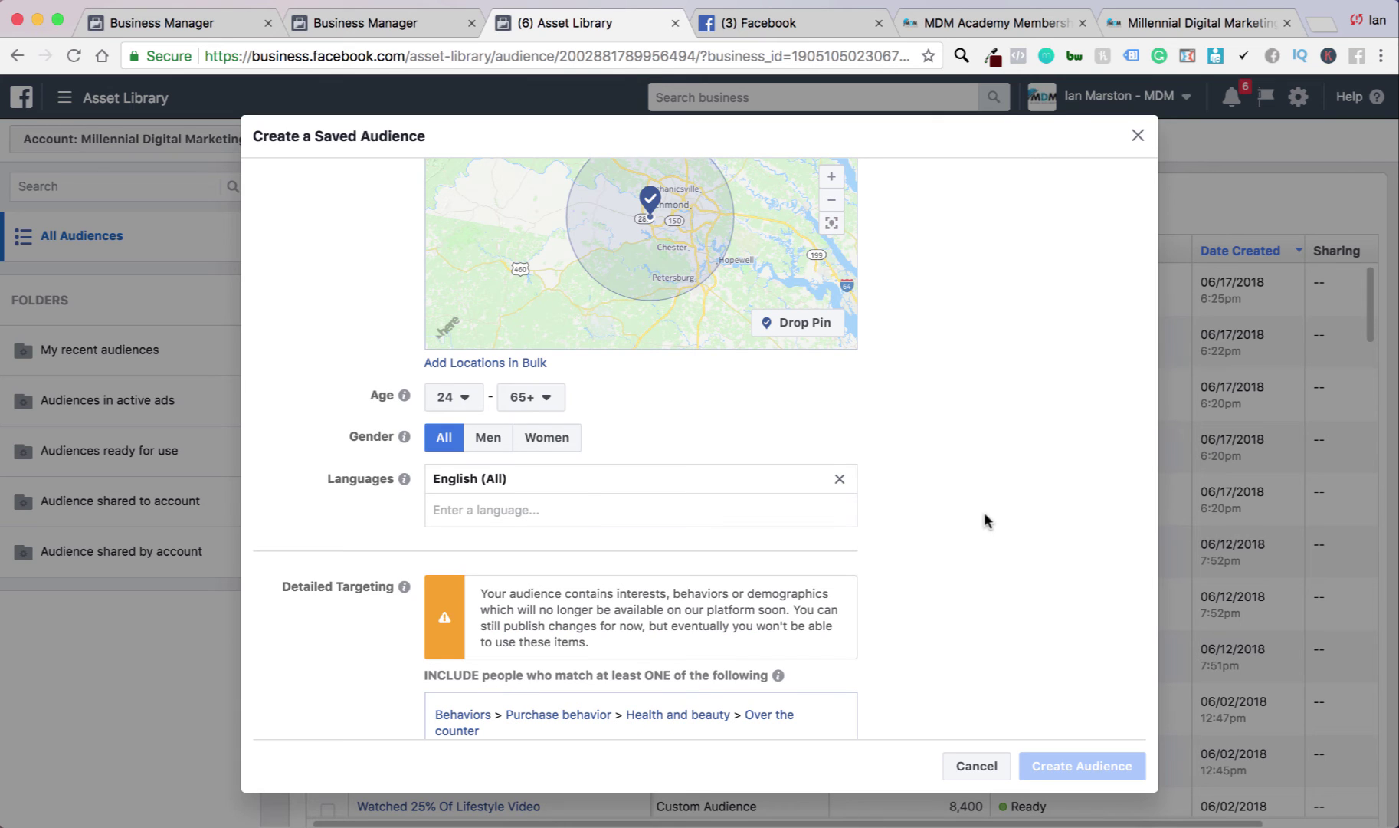
Step: Check the suggested alternatives for Pain relief and remove that behavior from detailed targeting
{"action": "scroll", "coordinate": [984, 513], "scroll_direction": "down", "scroll_amount": 5}
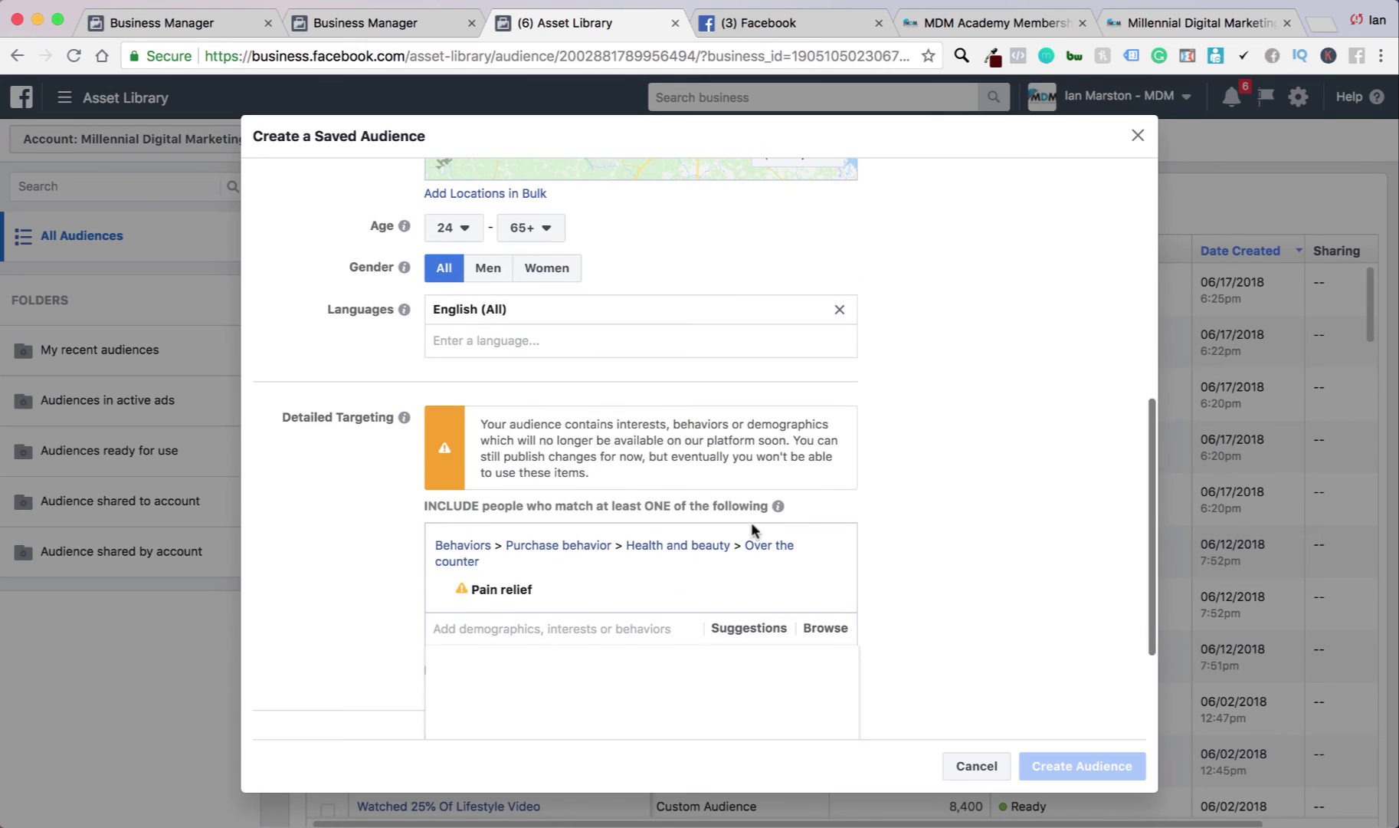
{"action": "mouse_move", "coordinate": [550, 588]}
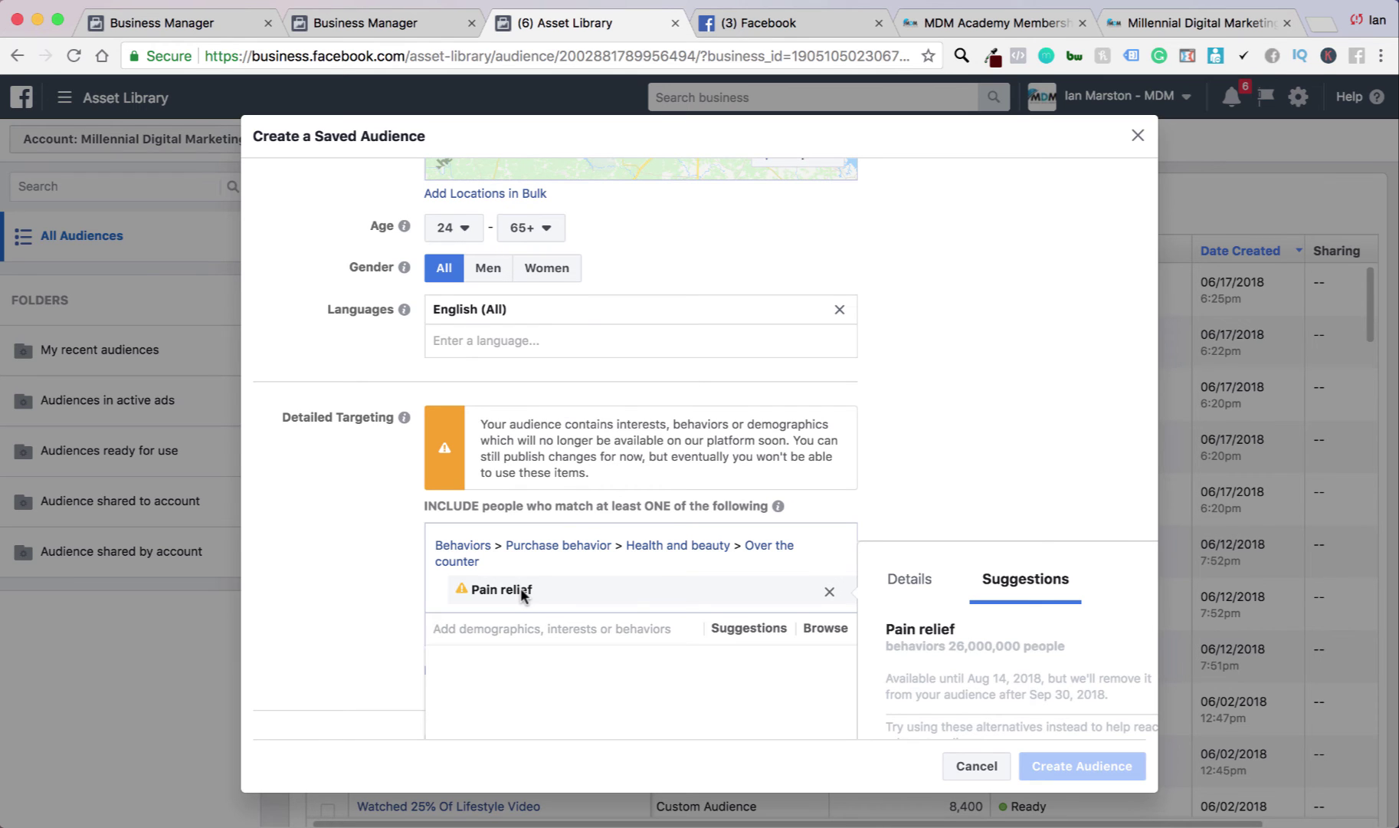
{"action": "scroll", "coordinate": [520, 590], "scroll_direction": "down", "scroll_amount": 2}
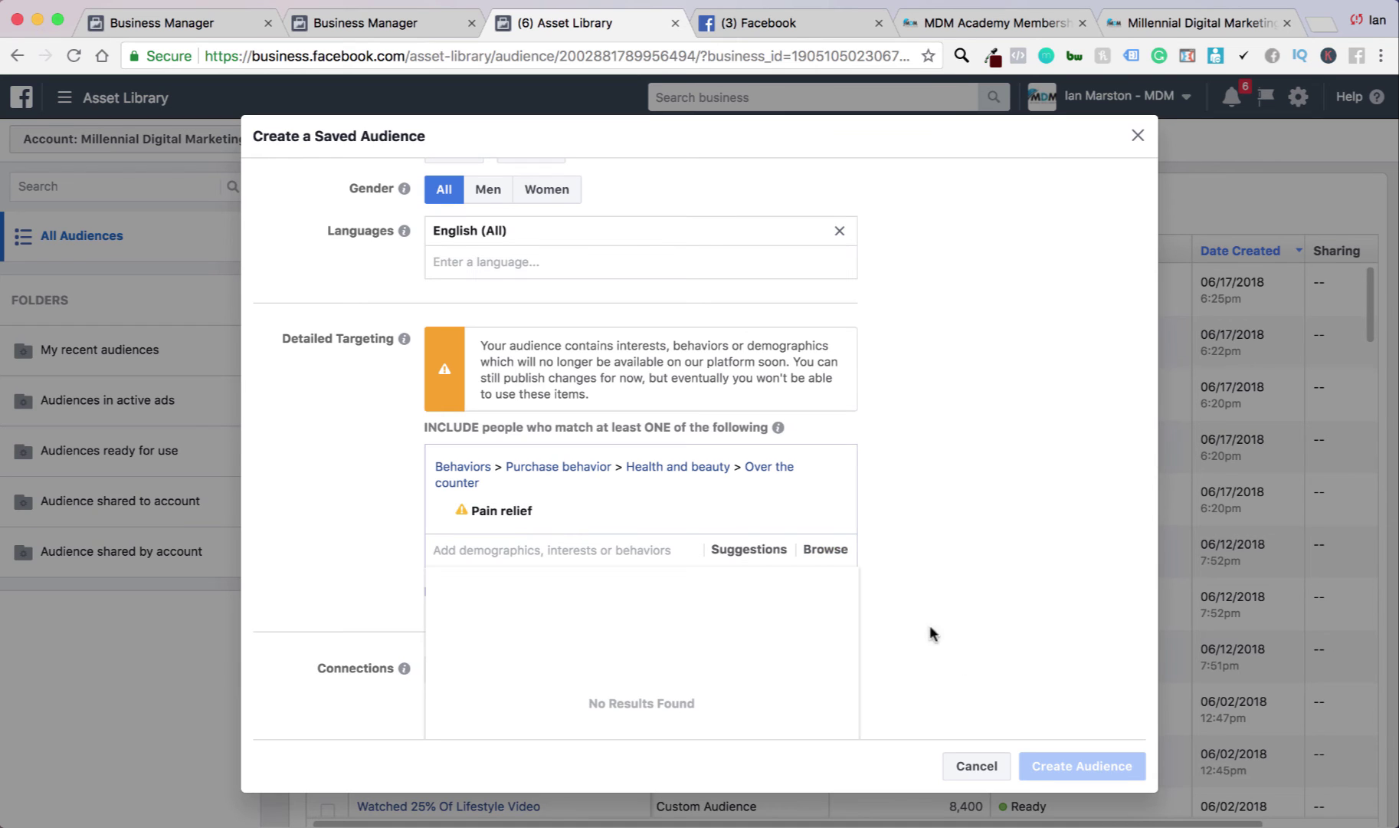
{"action": "mouse_move", "coordinate": [766, 506]}
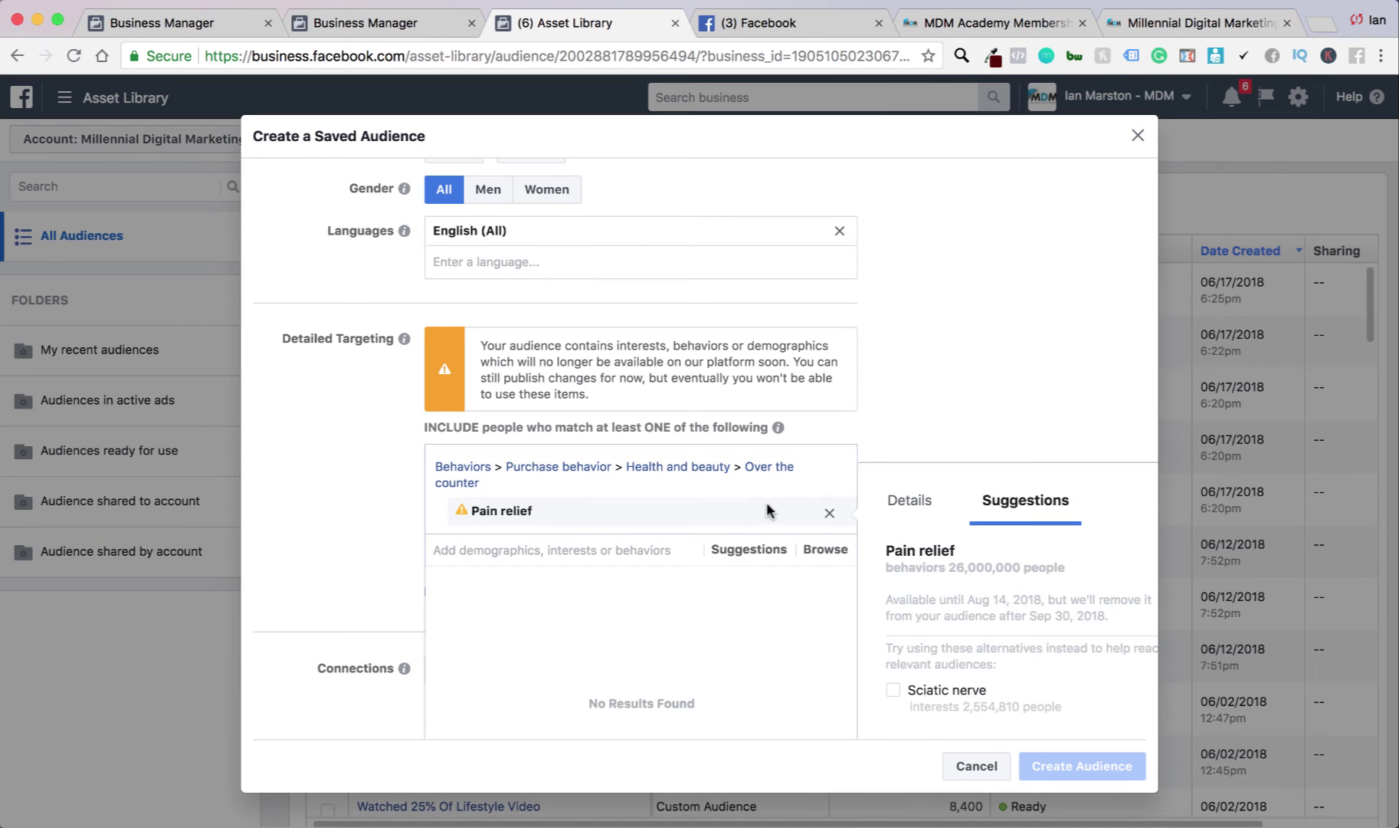
{"action": "left_click", "coordinate": [932, 508]}
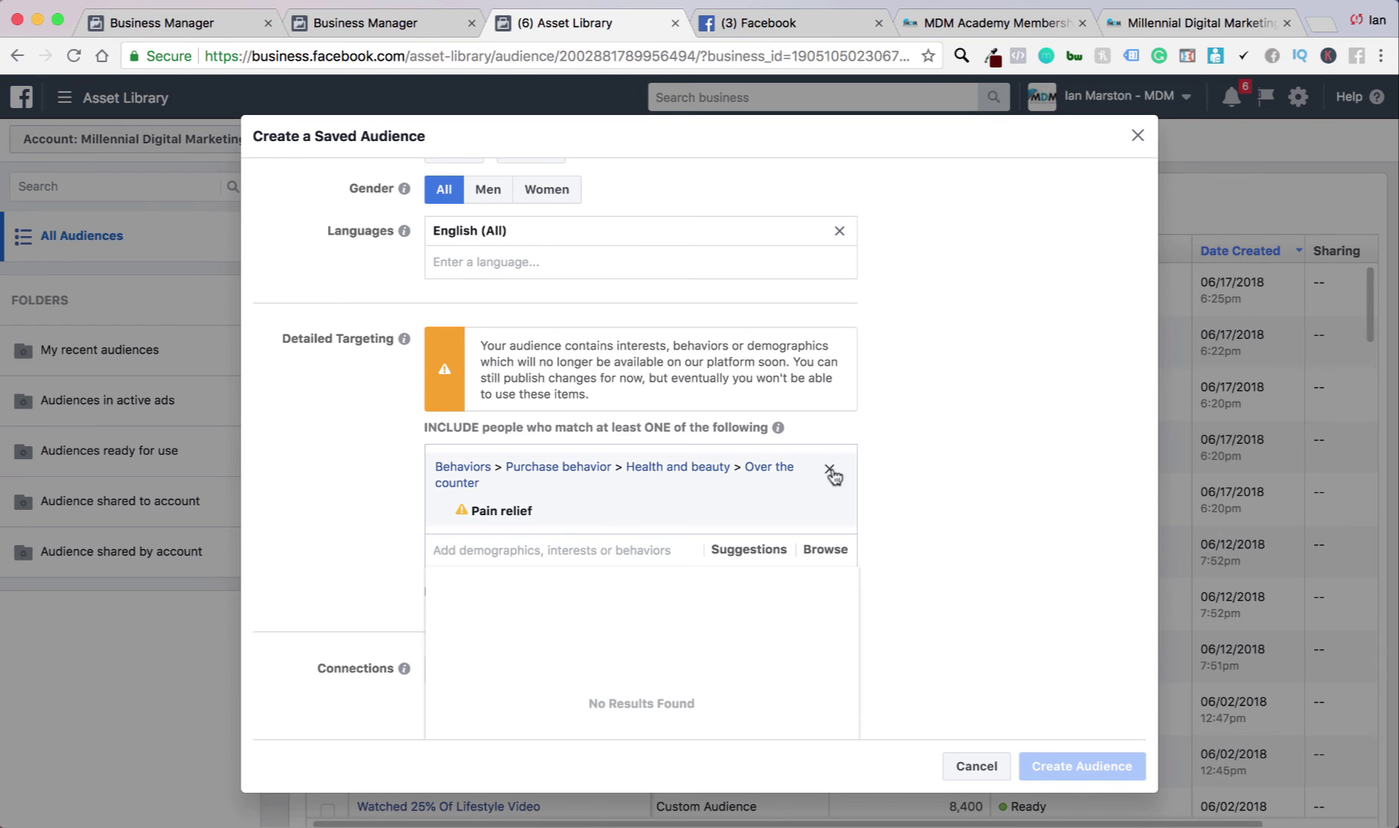
{"action": "left_click", "coordinate": [829, 468]}
Step: Search detailed targeting for "Chiropr", include the Chiropractor interest and check the audience's potential reach
{"action": "left_click", "coordinate": [479, 577]}
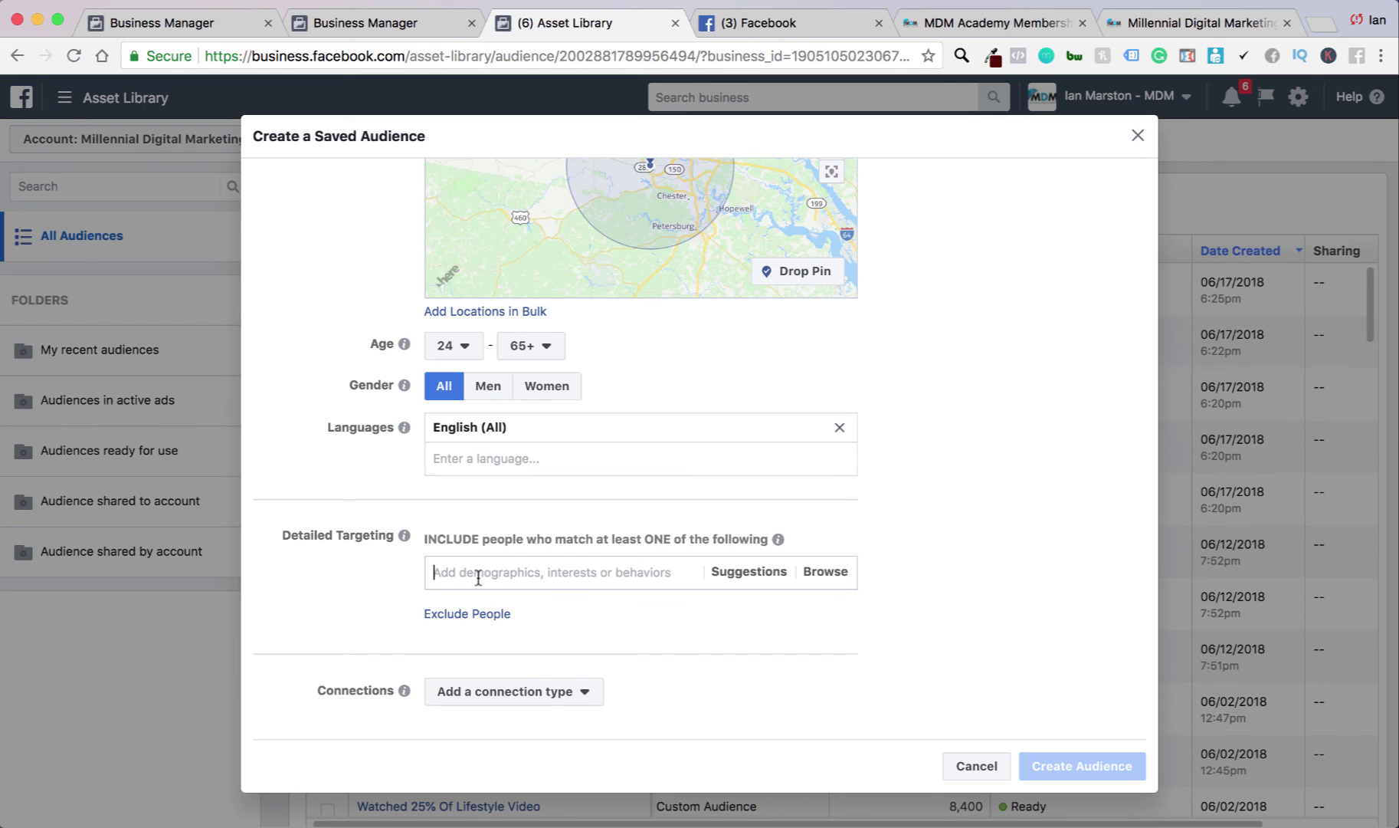
{"action": "type", "text": "Chiropr"}
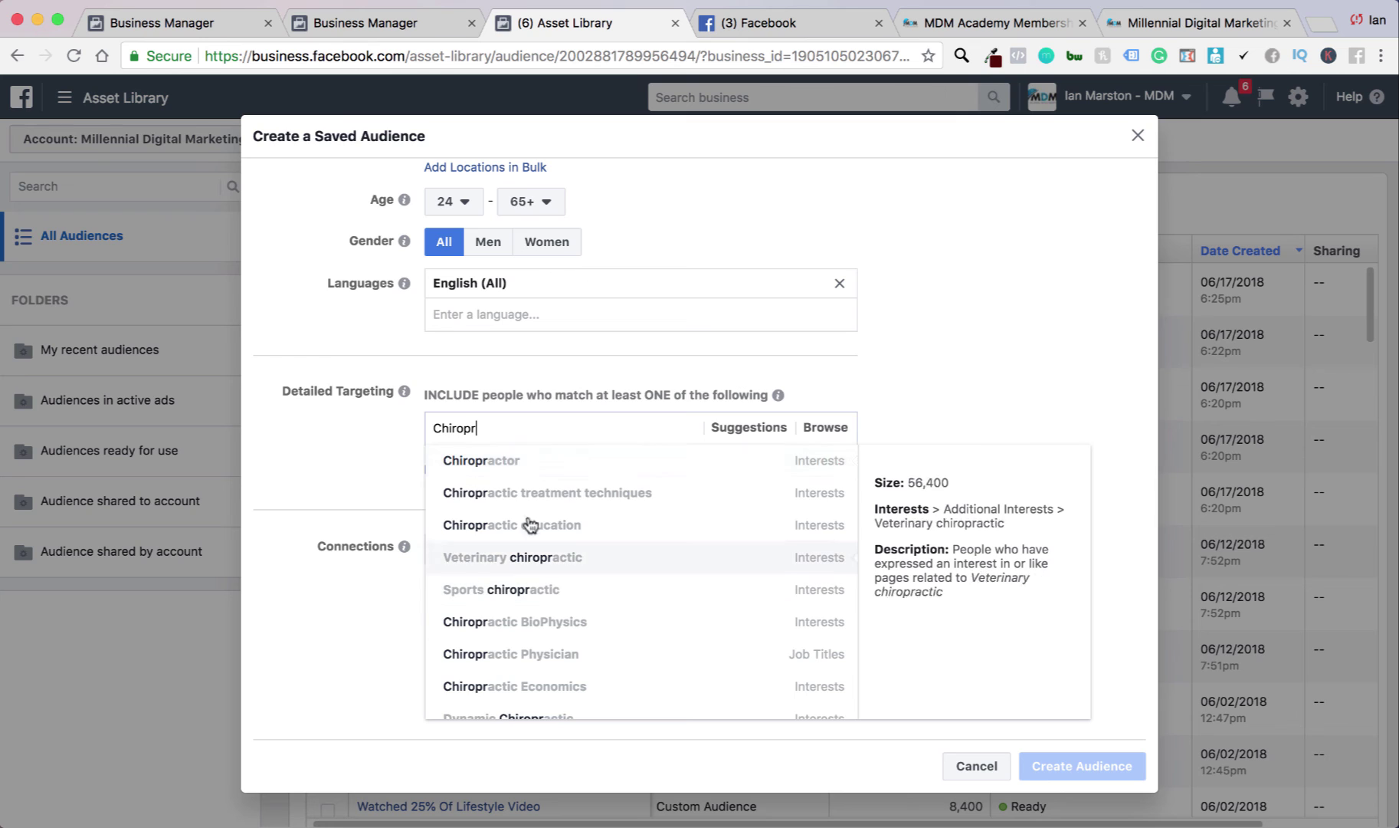
{"action": "left_click", "coordinate": [540, 476]}
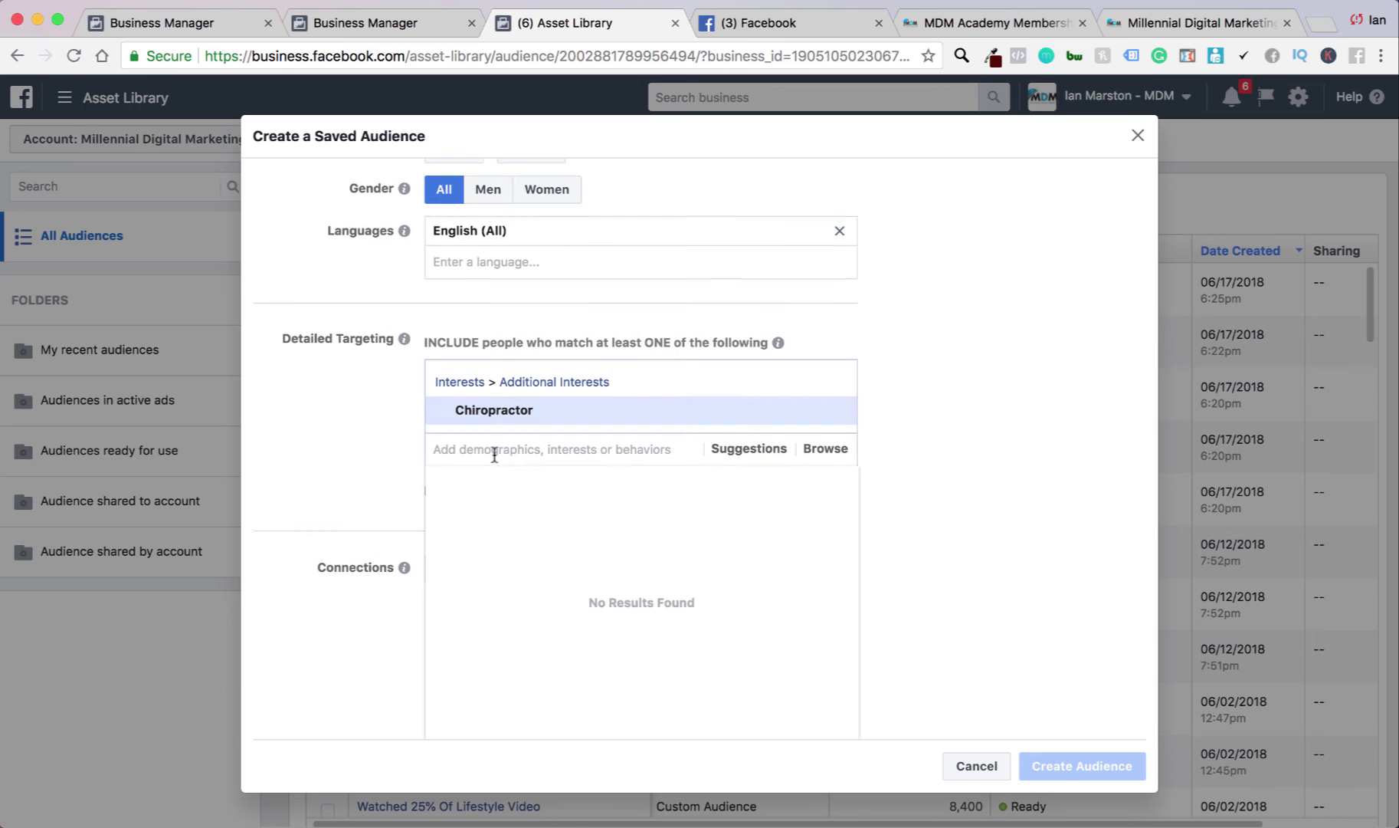
{"action": "scroll", "coordinate": [319, 436], "scroll_direction": "up", "scroll_amount": 10}
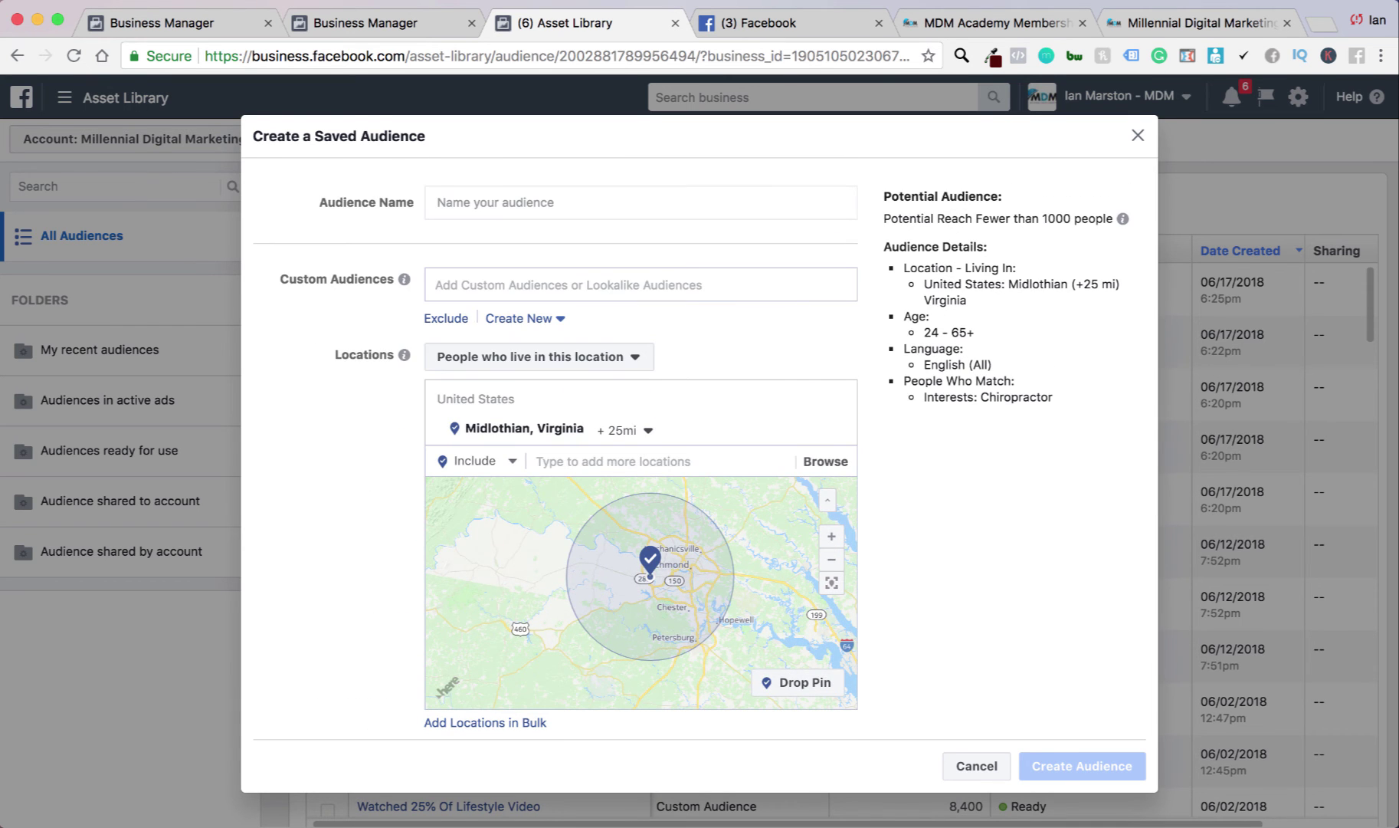
{"action": "scroll", "coordinate": [322, 444], "scroll_direction": "down", "scroll_amount": 8}
Step: Remove the Chiropractor interest from detailed targeting and clear the stray search text
{"action": "type", "text": "a"}
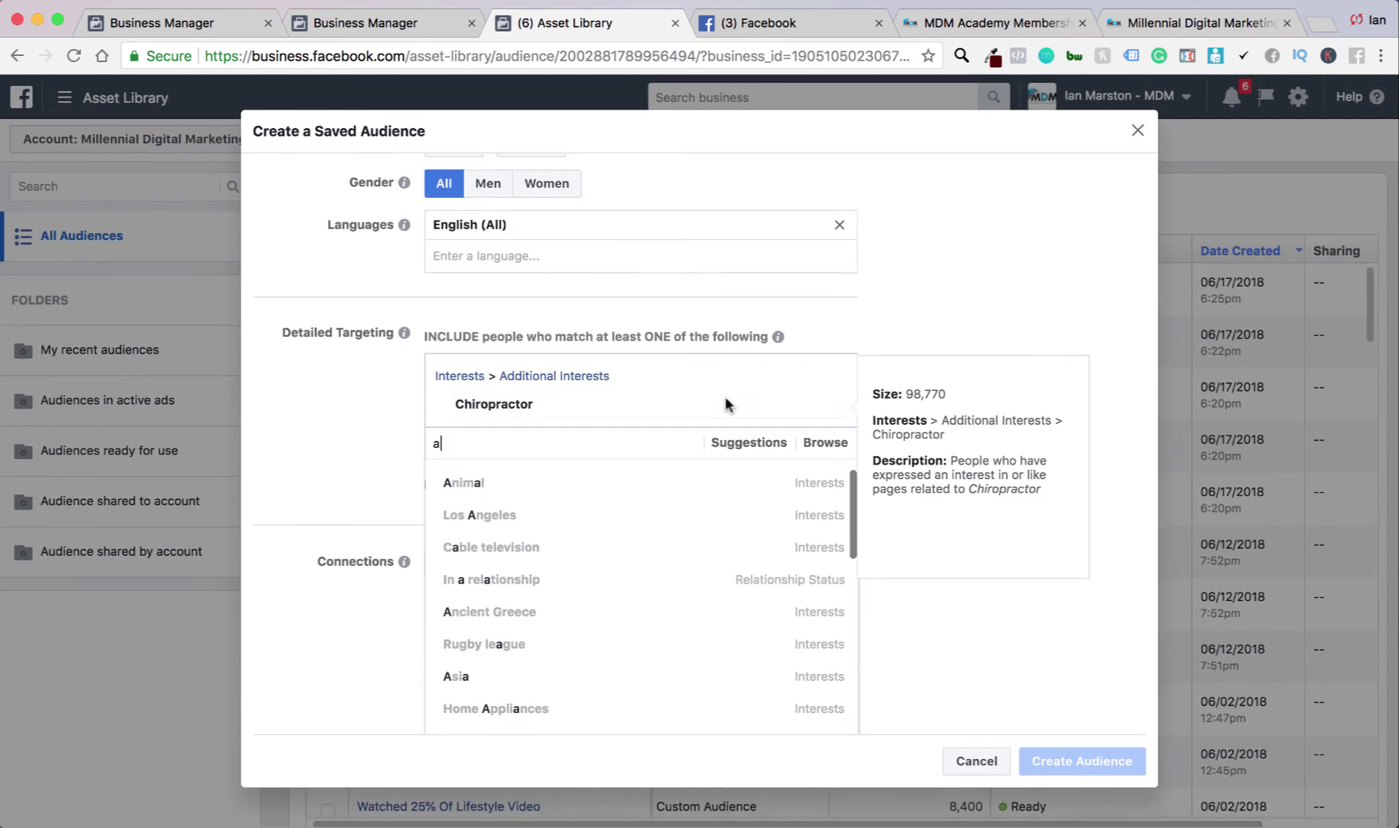
{"action": "left_click", "coordinate": [828, 405]}
{"action": "scroll", "coordinate": [827, 410], "scroll_direction": "up", "scroll_amount": 7}
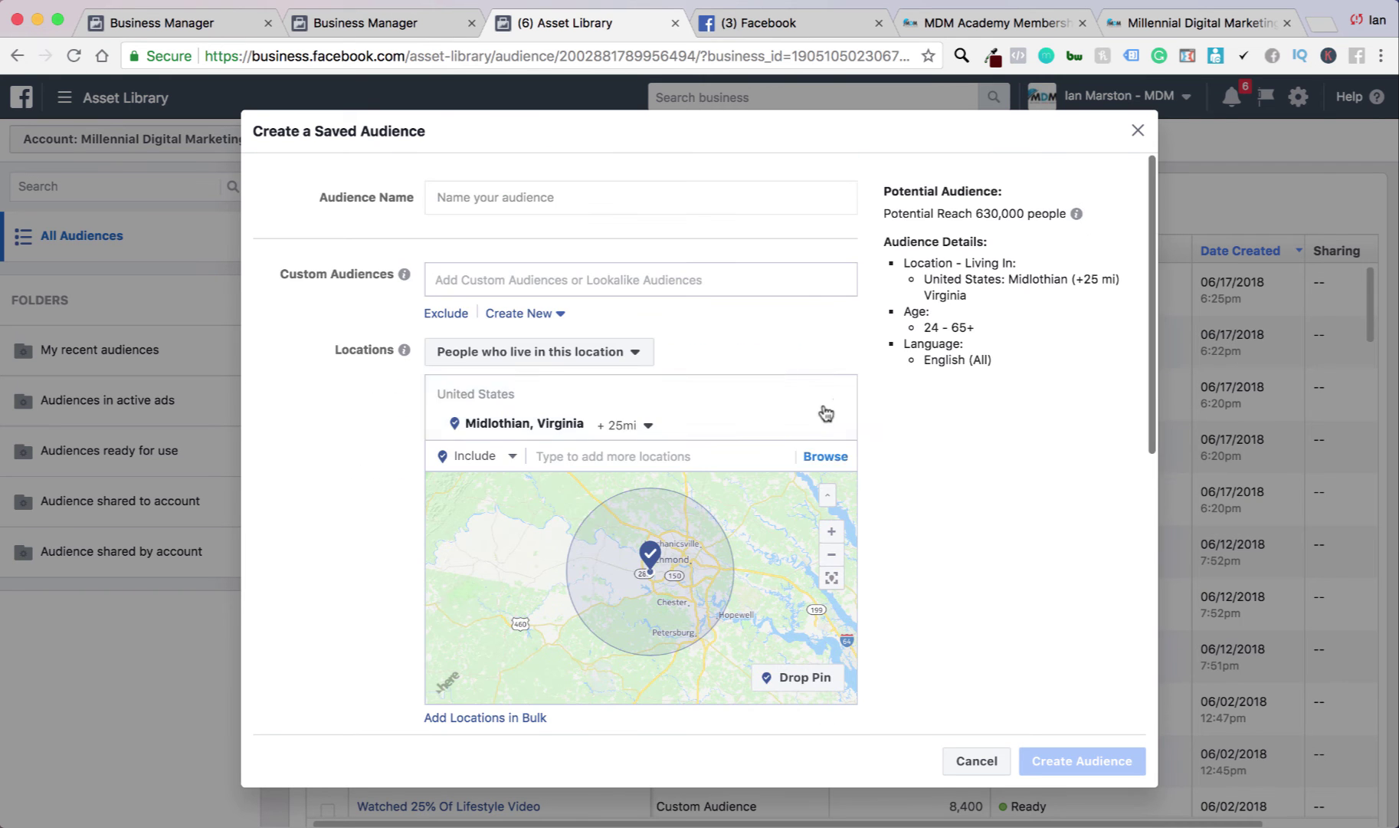
{"action": "scroll", "coordinate": [826, 412], "scroll_direction": "down", "scroll_amount": 8}
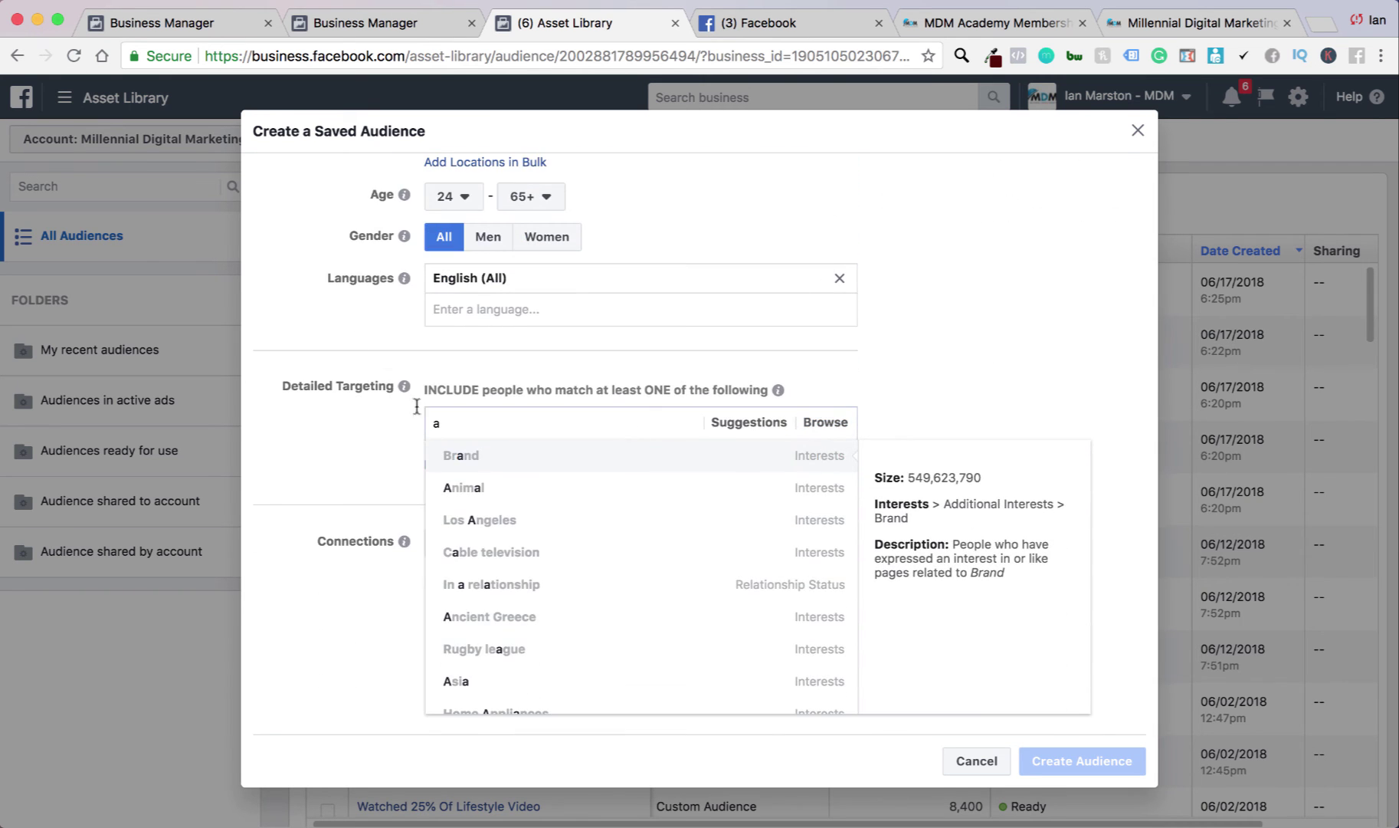
{"action": "key", "text": "BackSpace"}
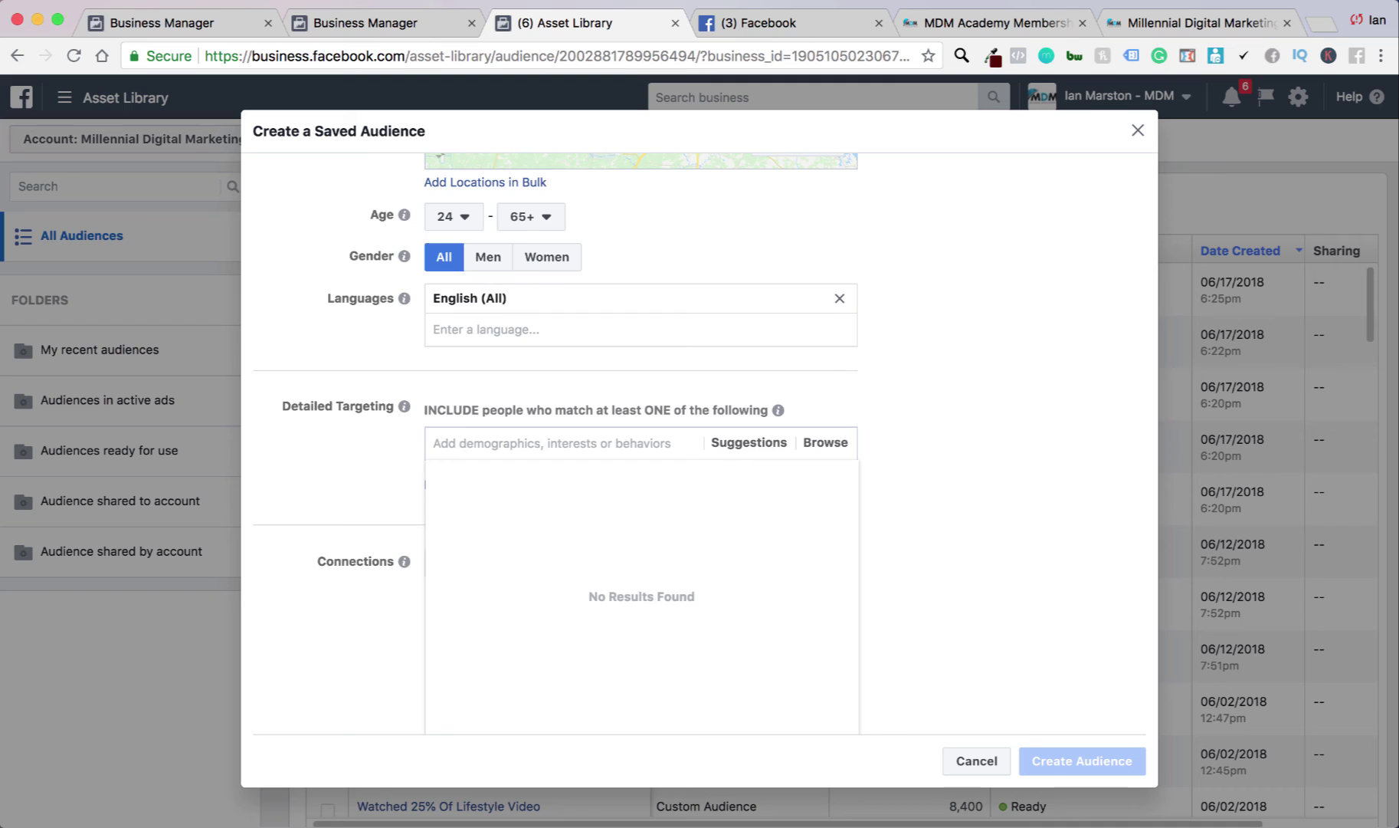
{"action": "left_click", "coordinate": [386, 432]}
Step: Search detailed targeting for "sports" and include the Sports interest
{"action": "left_click", "coordinate": [471, 567]}
{"action": "type", "text": "sports"}
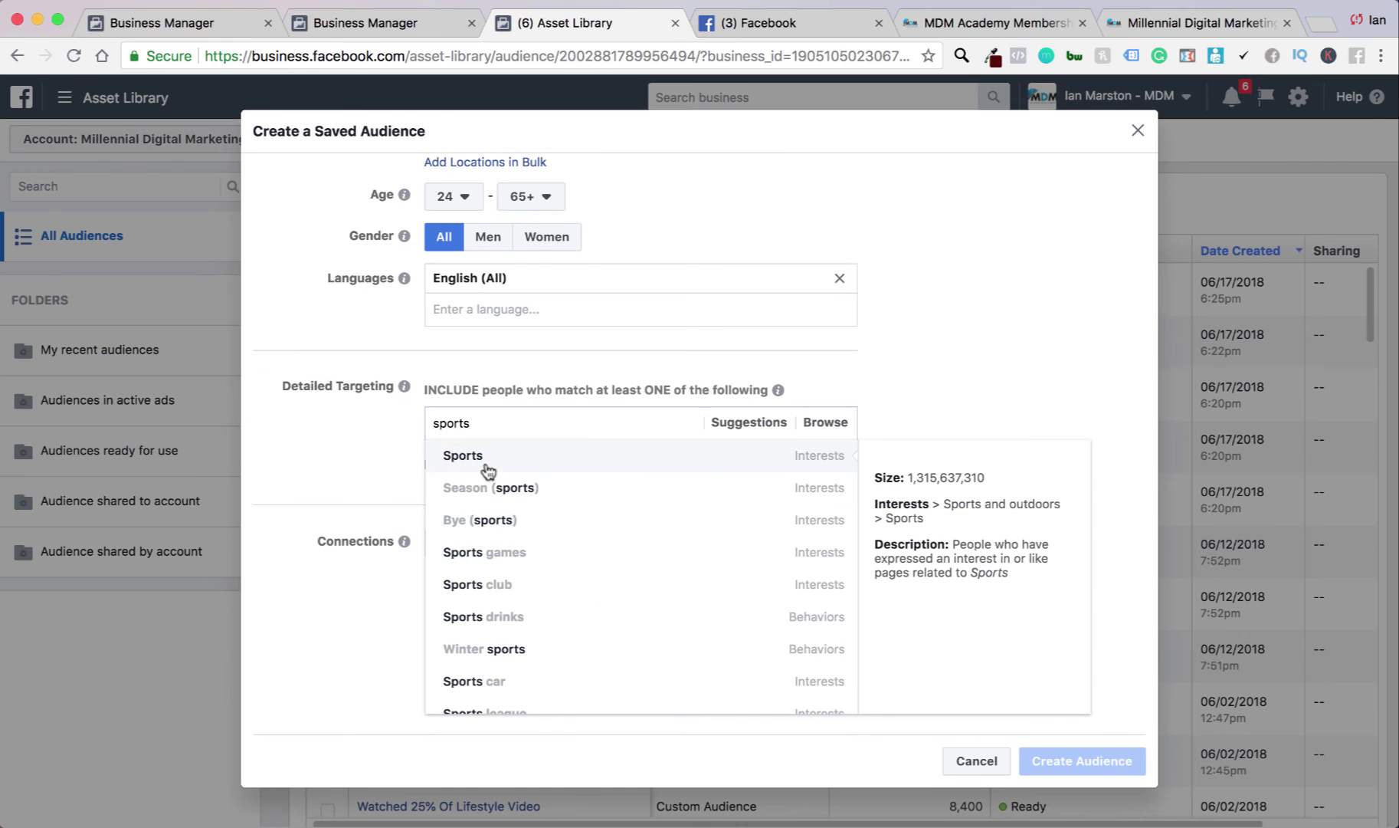
{"action": "left_click", "coordinate": [488, 469]}
{"action": "scroll", "coordinate": [329, 439], "scroll_direction": "up", "scroll_amount": 7}
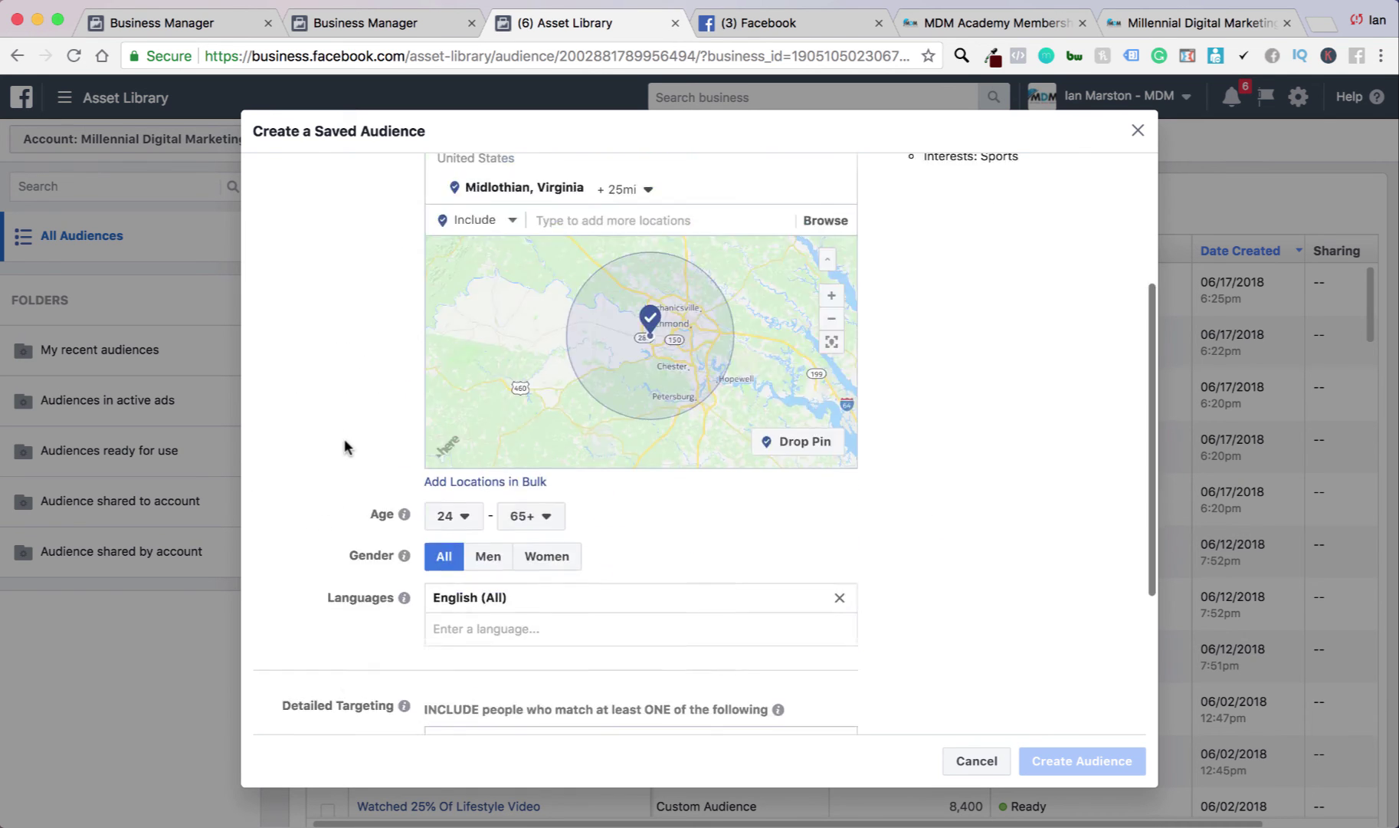
{"action": "scroll", "coordinate": [342, 441], "scroll_direction": "down", "scroll_amount": 6}
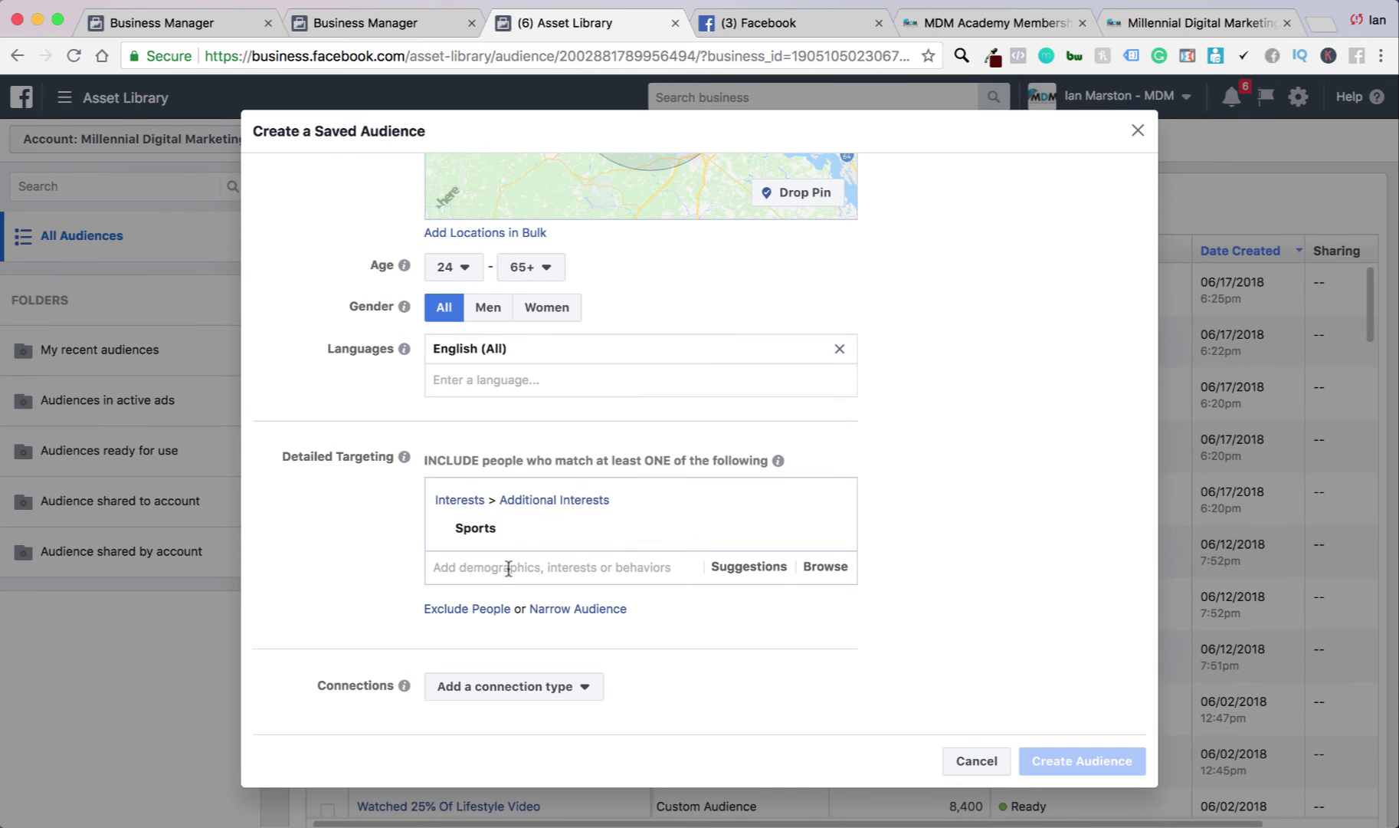
Step: Narrow the audience to people who must also match the Basketball interest and check the potential reach
{"action": "left_click", "coordinate": [508, 568]}
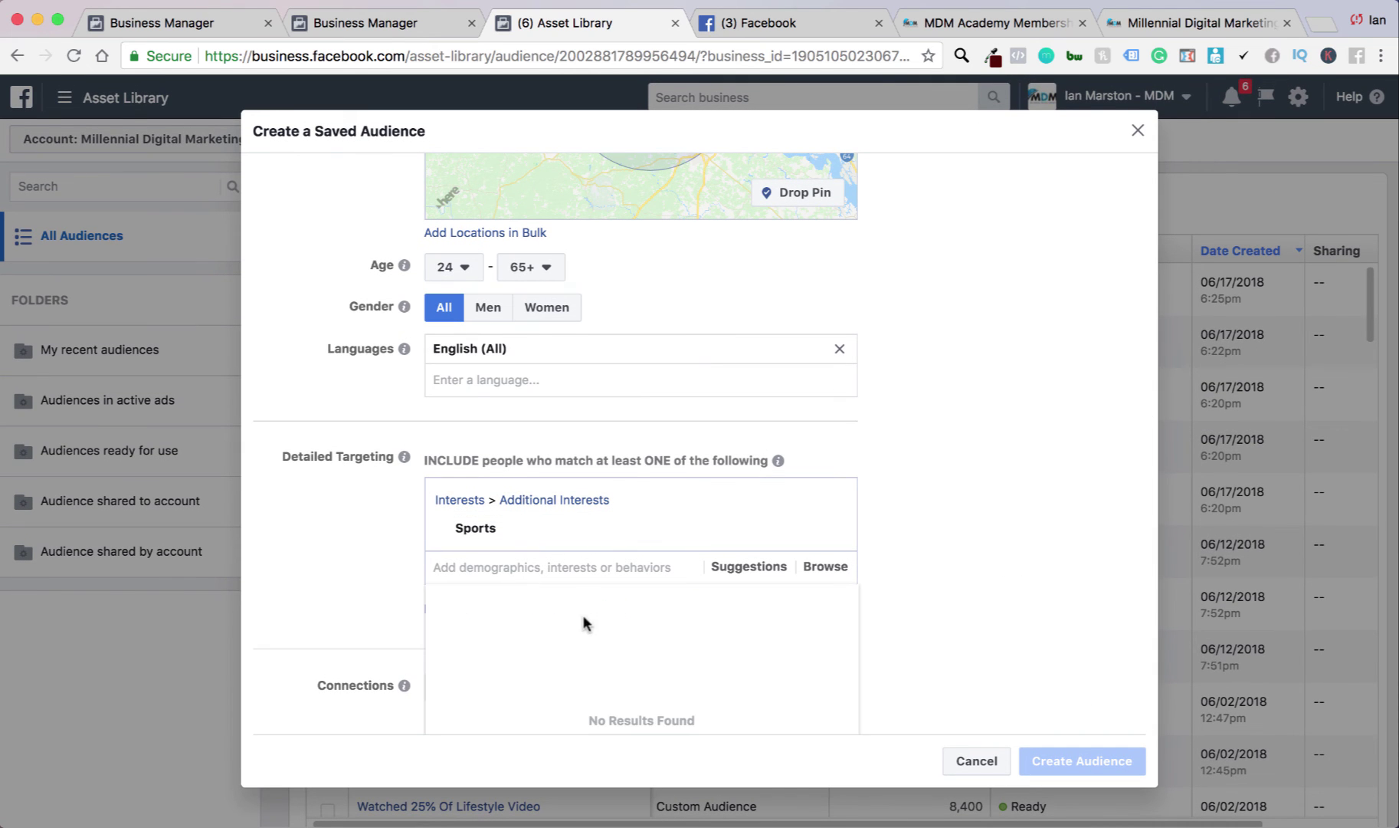
{"action": "left_click", "coordinate": [579, 608]}
{"action": "left_click", "coordinate": [588, 641]}
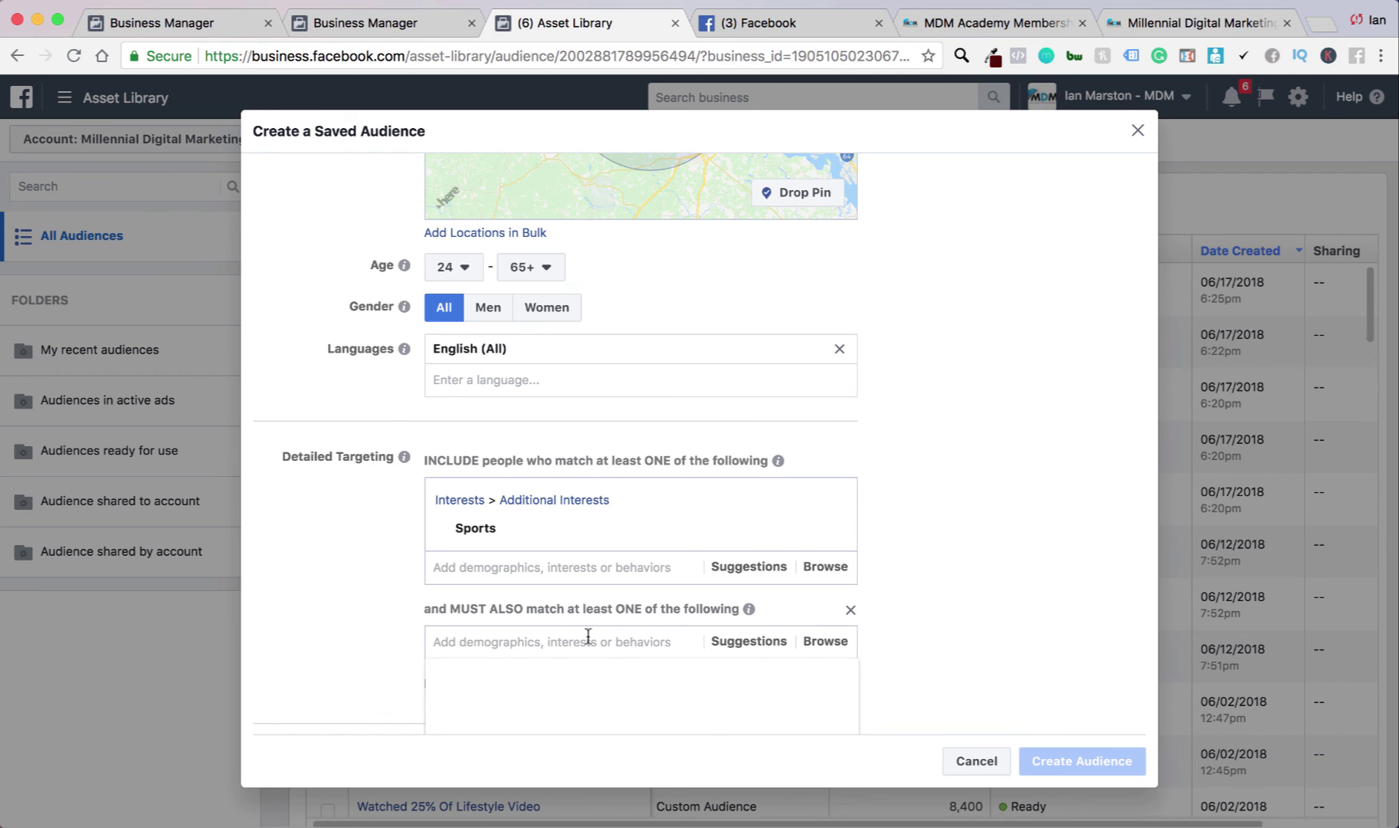
{"action": "type", "text": "basket"}
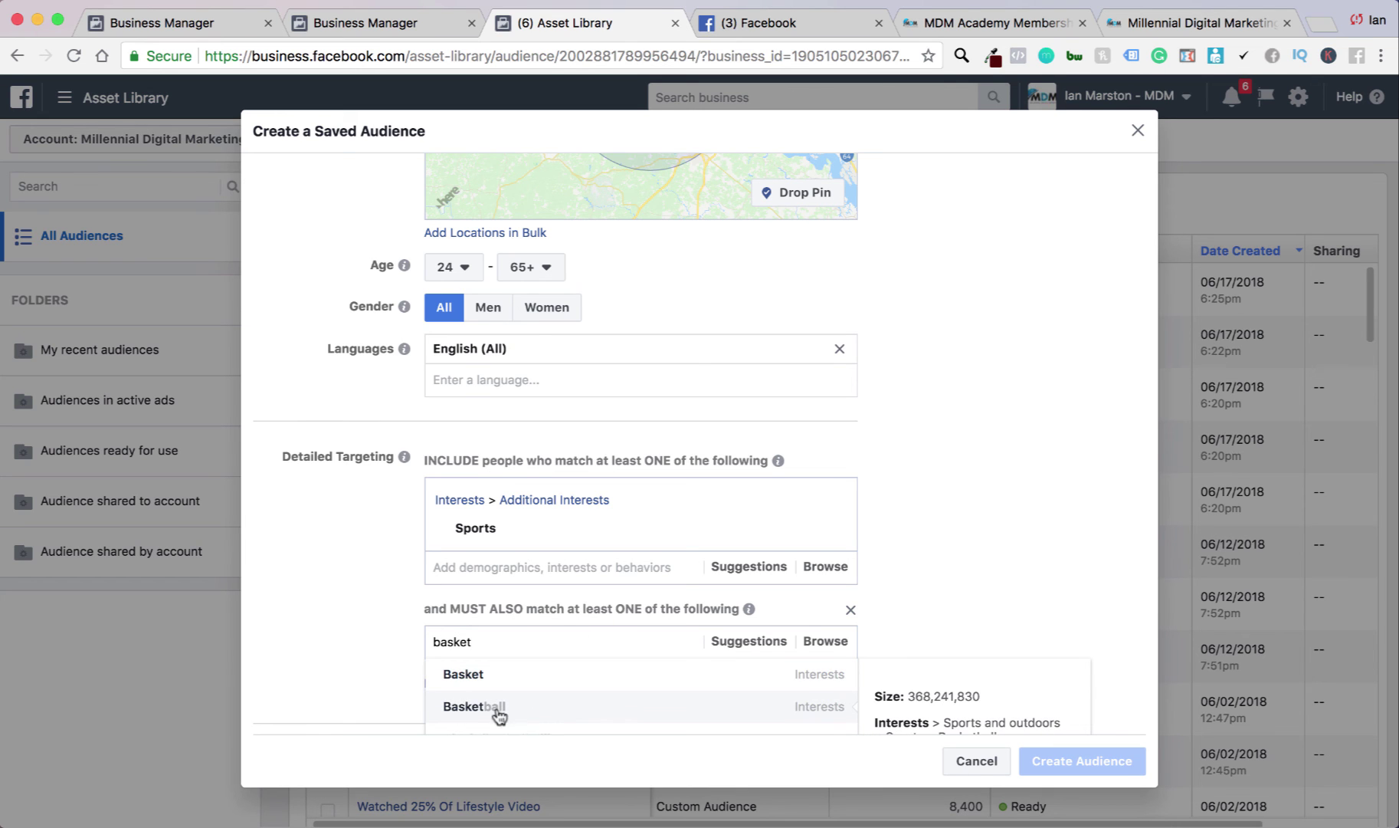
{"action": "scroll", "coordinate": [321, 694], "scroll_direction": "down", "scroll_amount": 3}
{"action": "scroll", "coordinate": [550, 536], "scroll_direction": "down", "scroll_amount": 1}
{"action": "scroll", "coordinate": [550, 540], "scroll_direction": "down", "scroll_amount": 2}
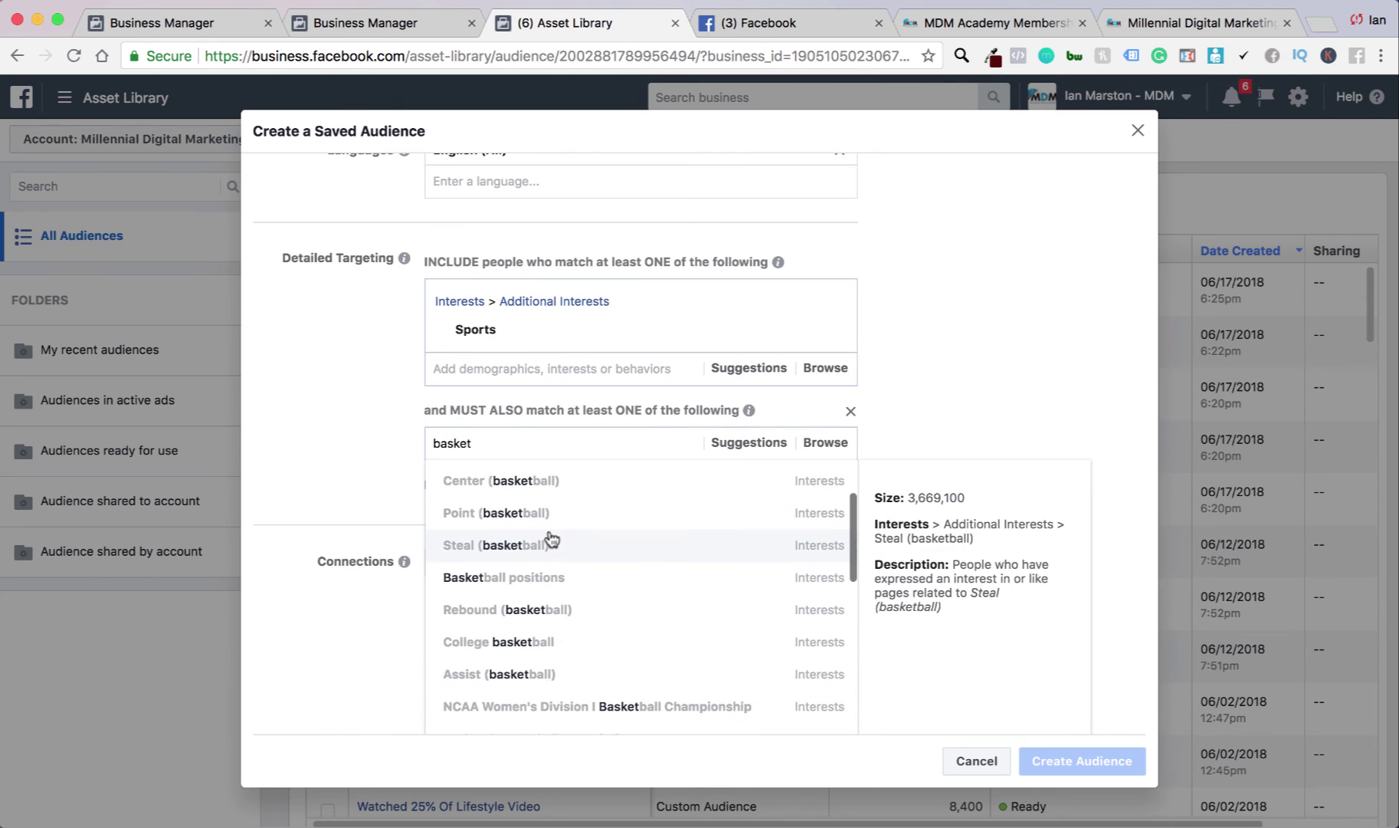
{"action": "scroll", "coordinate": [551, 538], "scroll_direction": "down", "scroll_amount": 3}
{"action": "scroll", "coordinate": [550, 537], "scroll_direction": "down", "scroll_amount": 4}
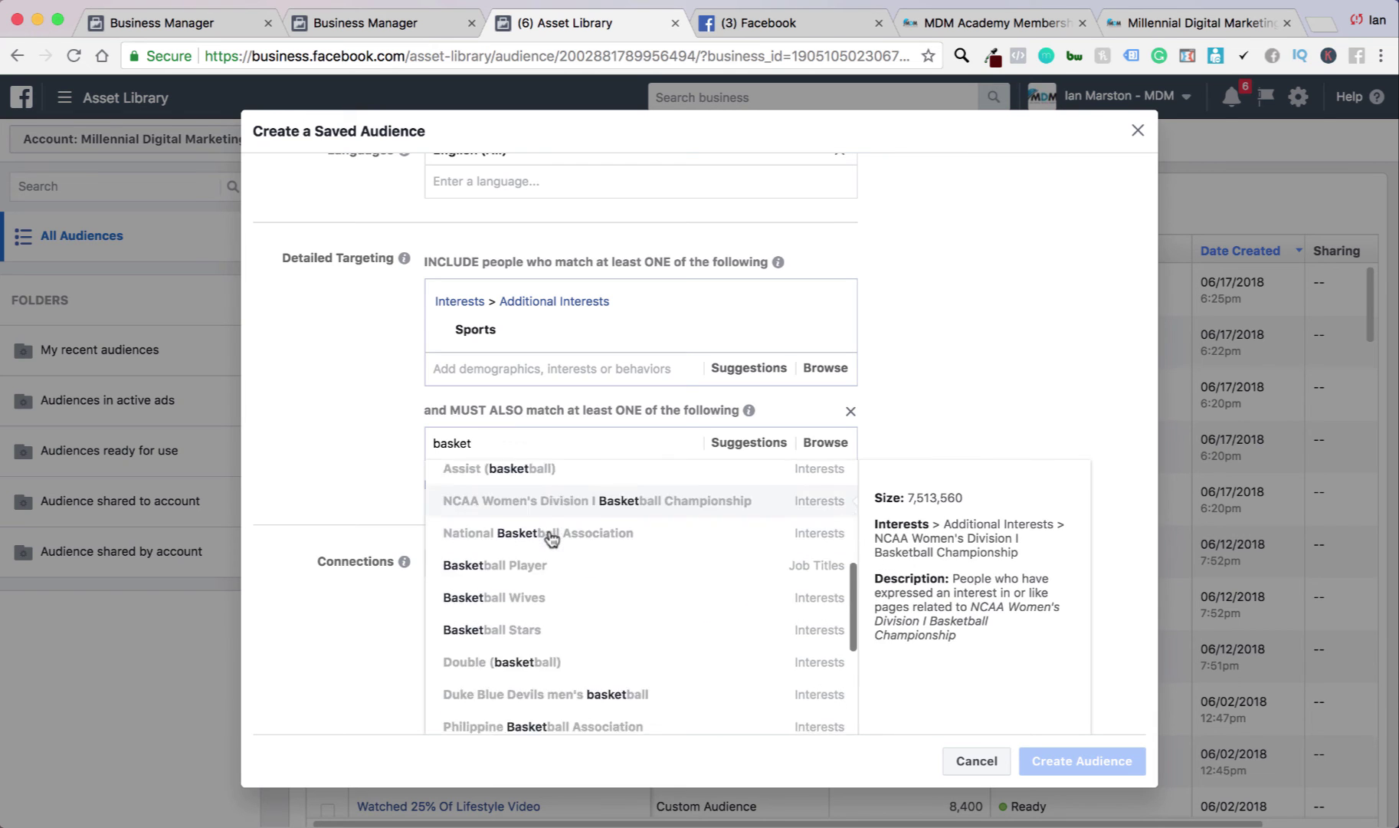
{"action": "scroll", "coordinate": [552, 538], "scroll_direction": "up", "scroll_amount": 8}
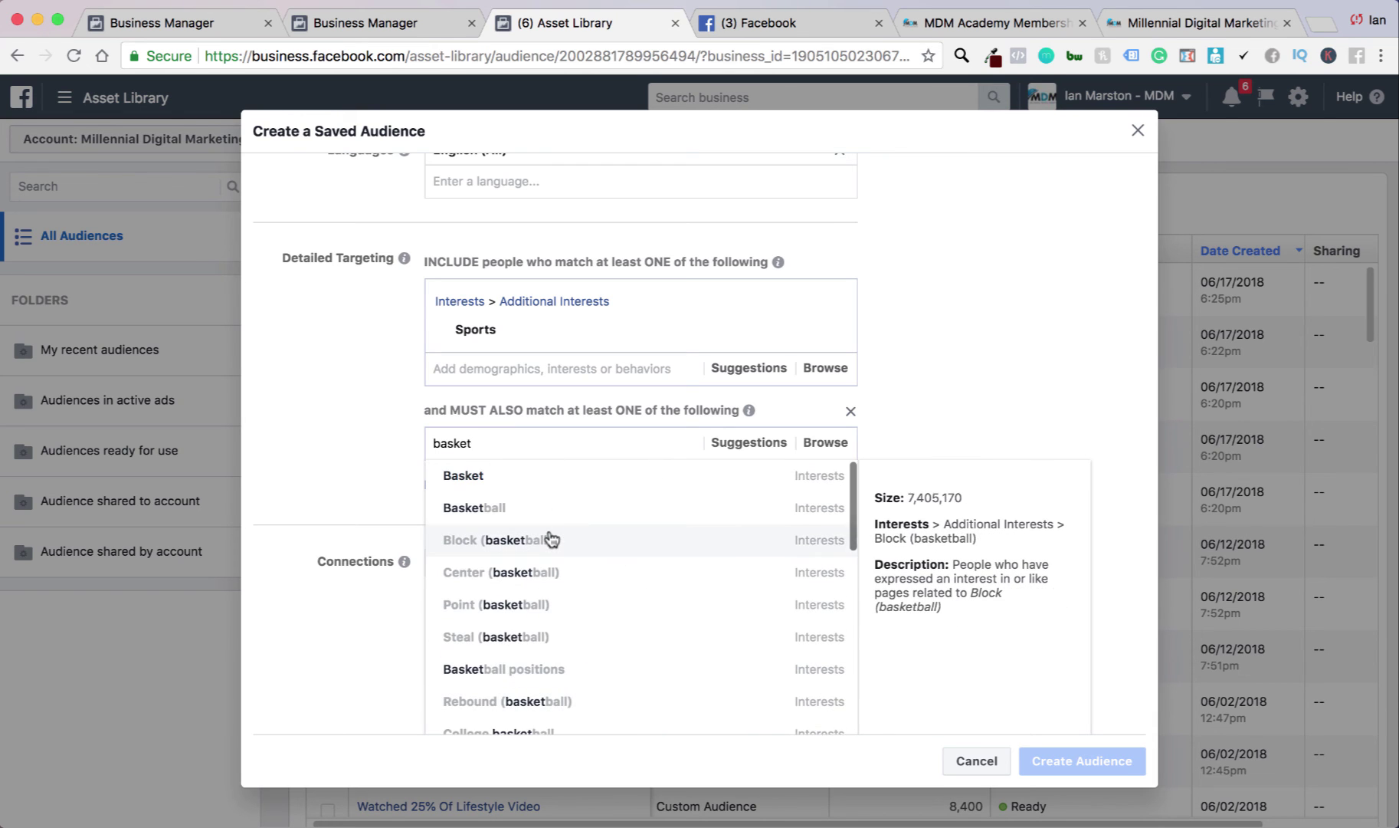
{"action": "left_click", "coordinate": [556, 508]}
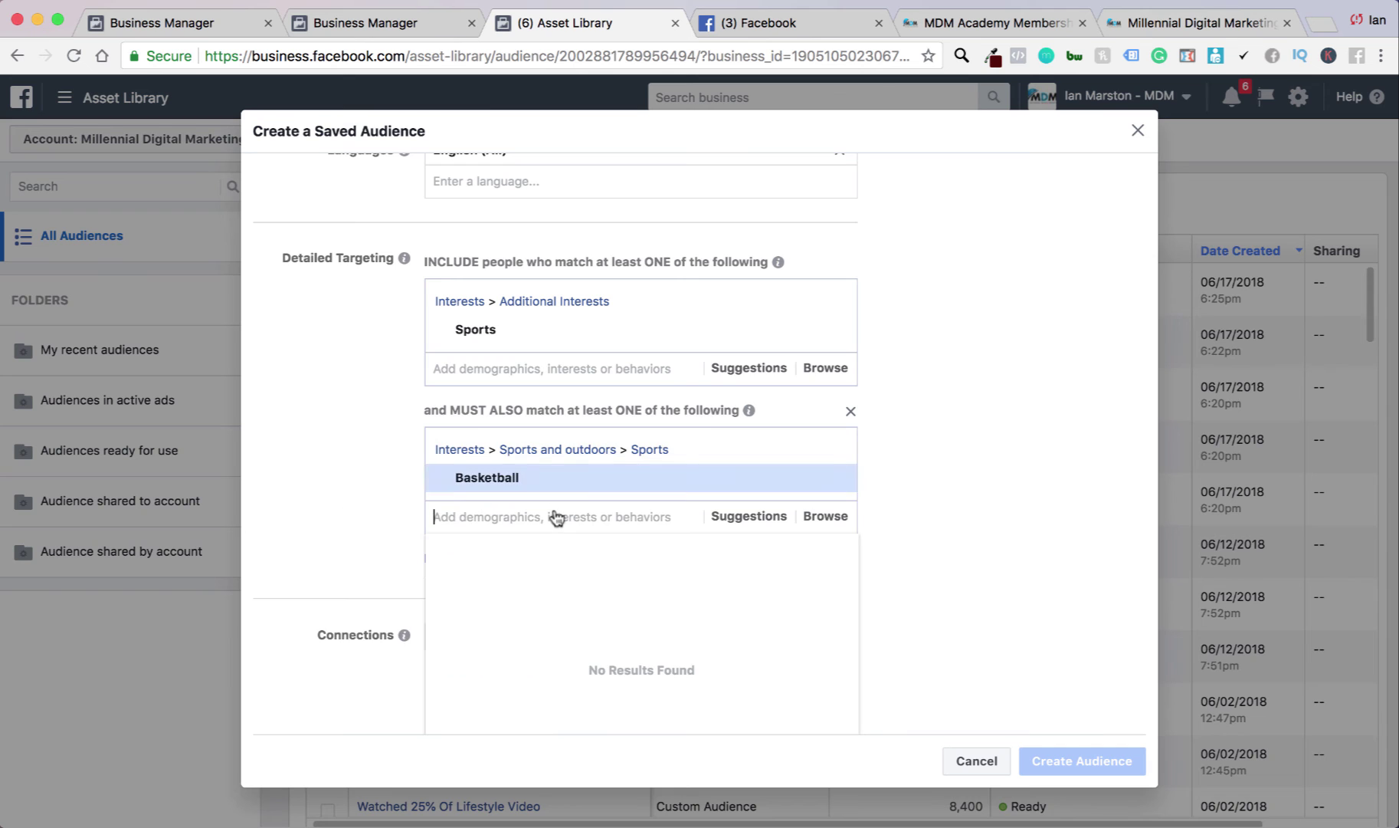
{"action": "scroll", "coordinate": [331, 497], "scroll_direction": "up", "scroll_amount": 10}
{"action": "scroll", "coordinate": [359, 504], "scroll_direction": "up", "scroll_amount": 1}
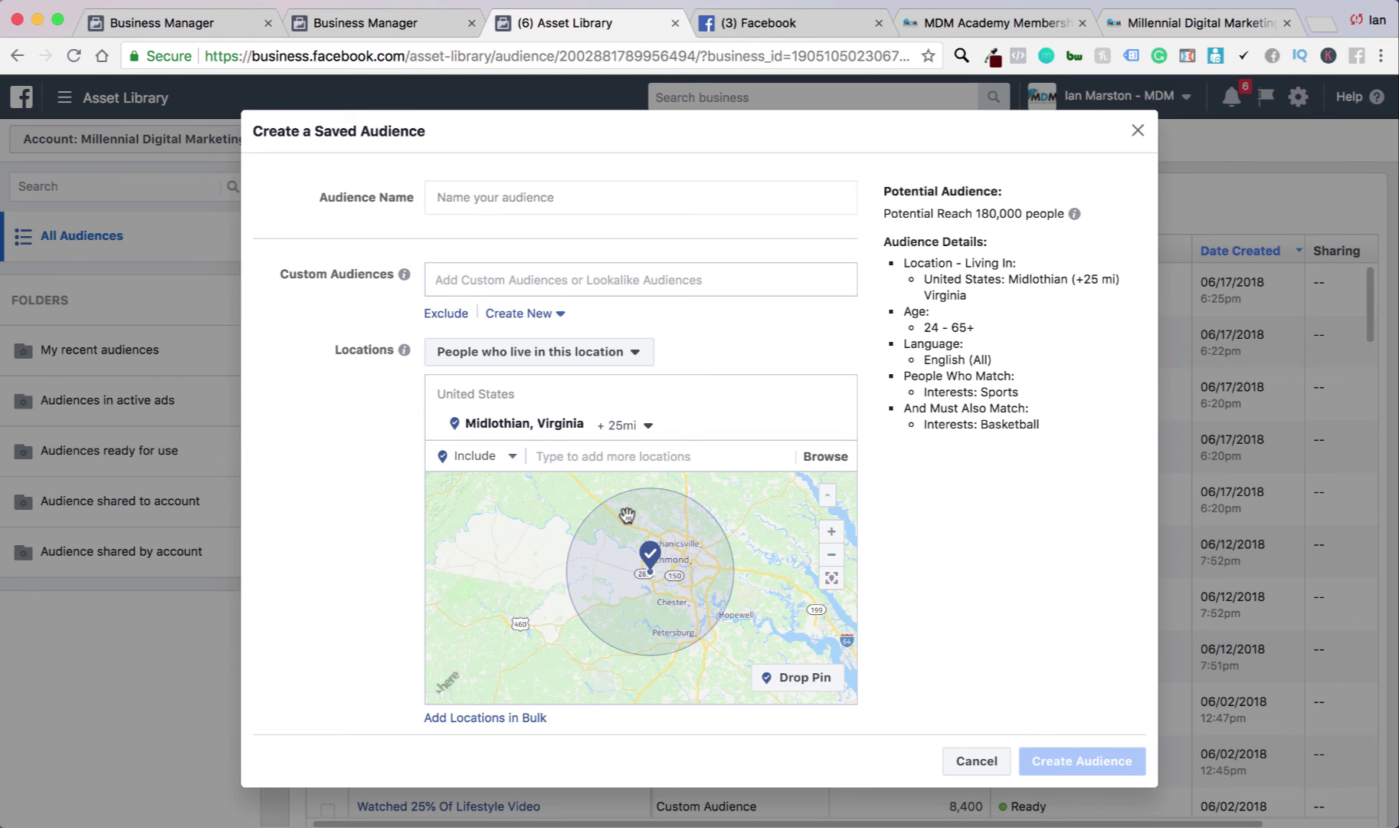
Step: Re-center the location map on the Midlothian, Virginia radius and review the audience's detailed targeting
{"action": "scroll", "coordinate": [627, 514], "scroll_direction": "down", "scroll_amount": 5}
{"action": "scroll", "coordinate": [767, 530], "scroll_direction": "up", "scroll_amount": 2}
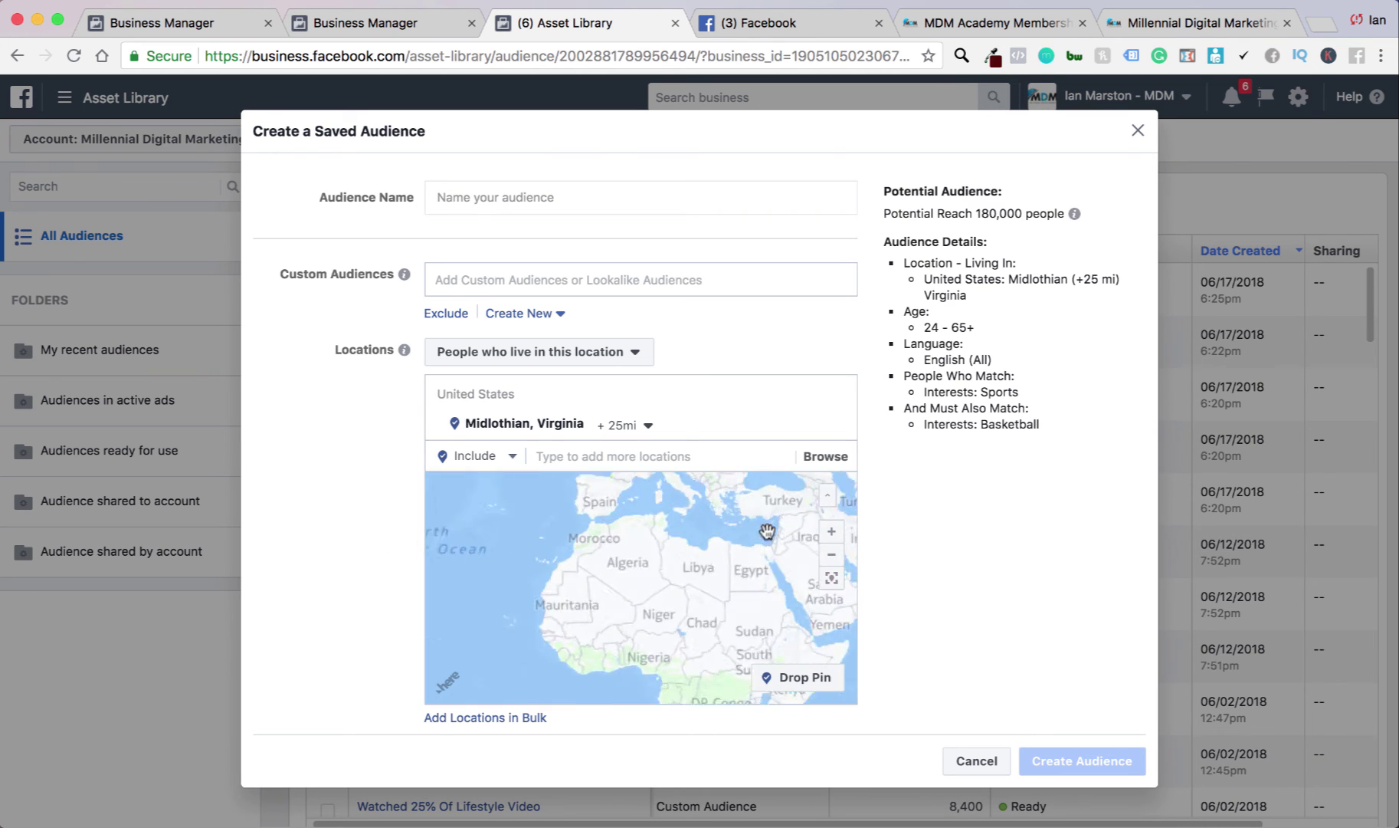
{"action": "scroll", "coordinate": [665, 569], "scroll_direction": "up", "scroll_amount": 3}
{"action": "left_click_drag", "start_coordinate": [958, 540], "coordinate": [1104, 620]}
{"action": "left_click_drag", "start_coordinate": [606, 600], "coordinate": [1141, 600]}
{"action": "left_click_drag", "start_coordinate": [668, 583], "coordinate": [831, 649]}
{"action": "left_click_drag", "start_coordinate": [716, 580], "coordinate": [595, 636]}
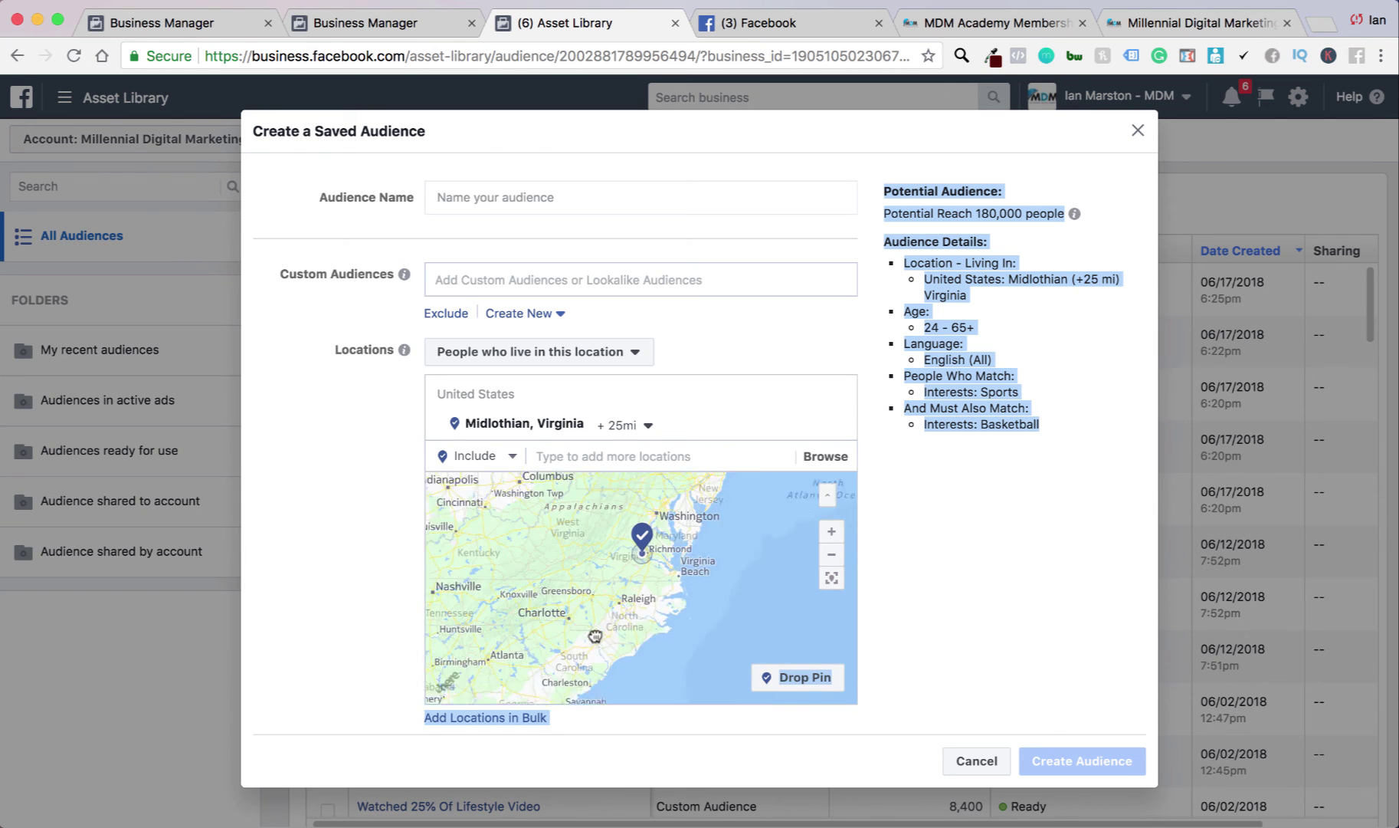
{"action": "left_click", "coordinate": [831, 531]}
{"action": "left_click", "coordinate": [831, 531]}
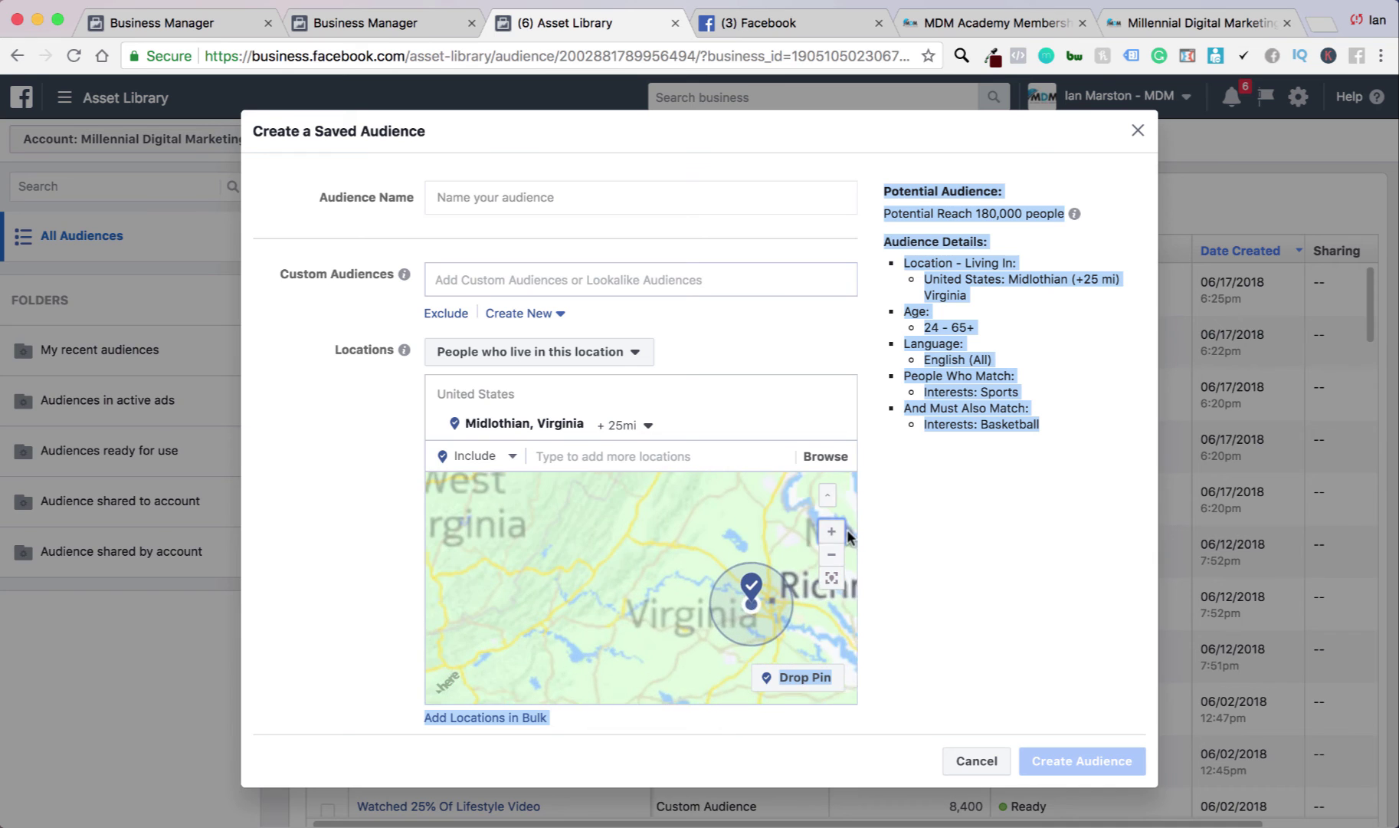
{"action": "left_click_drag", "start_coordinate": [611, 573], "coordinate": [536, 580]}
{"action": "left_click", "coordinate": [830, 538]}
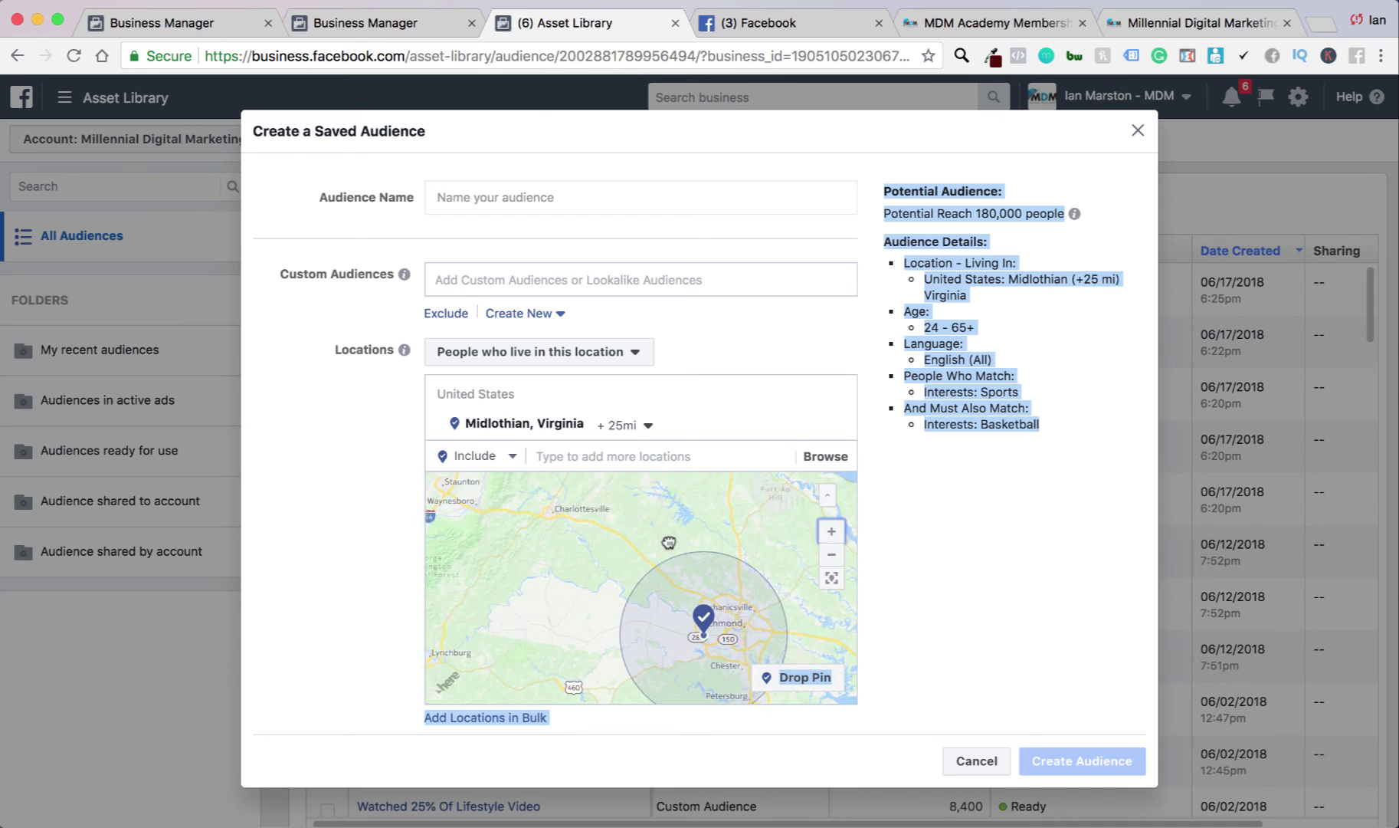
{"action": "left_click_drag", "start_coordinate": [668, 542], "coordinate": [567, 496]}
{"action": "left_click", "coordinate": [1028, 527]}
{"action": "scroll", "coordinate": [993, 503], "scroll_direction": "down", "scroll_amount": 2}
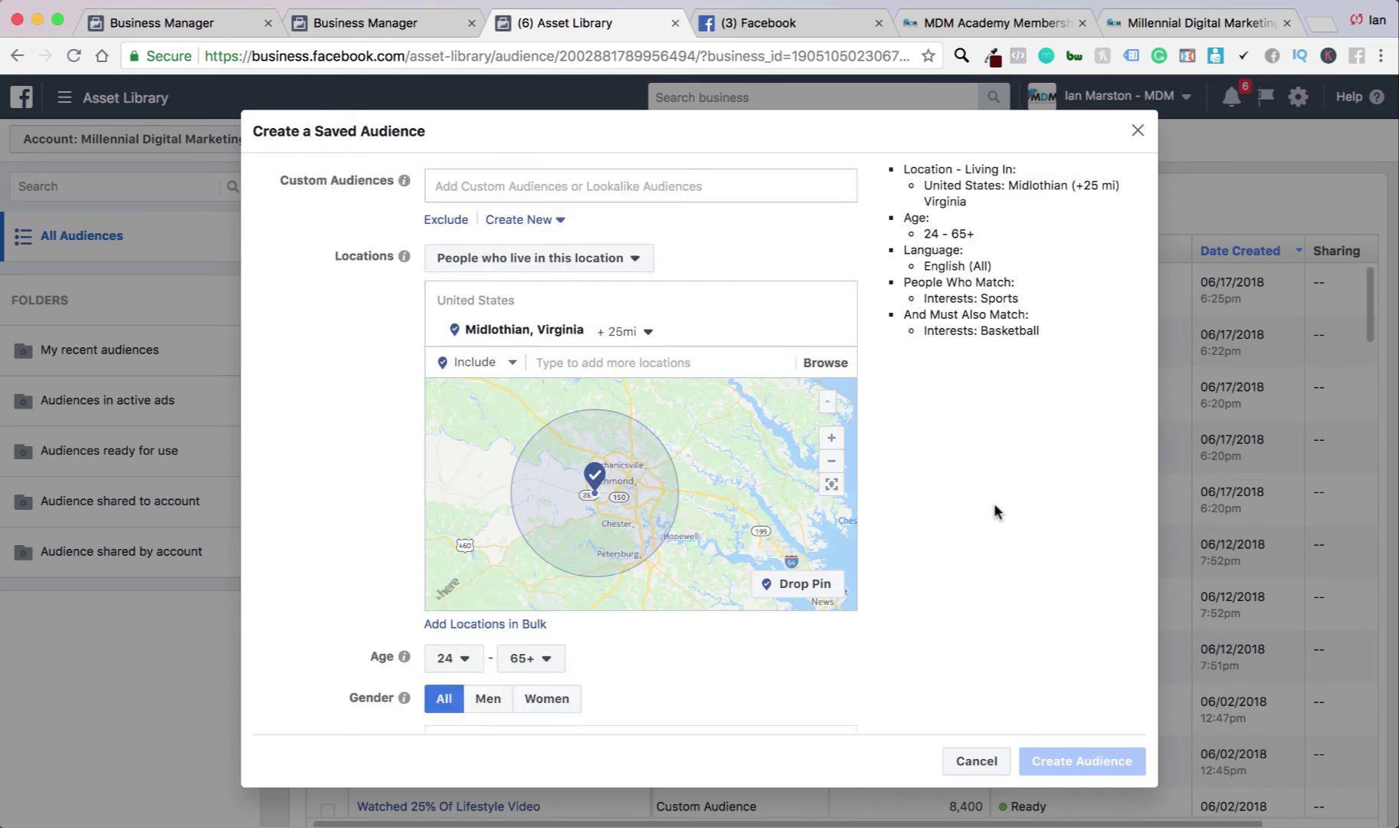
{"action": "scroll", "coordinate": [994, 502], "scroll_direction": "down", "scroll_amount": 7}
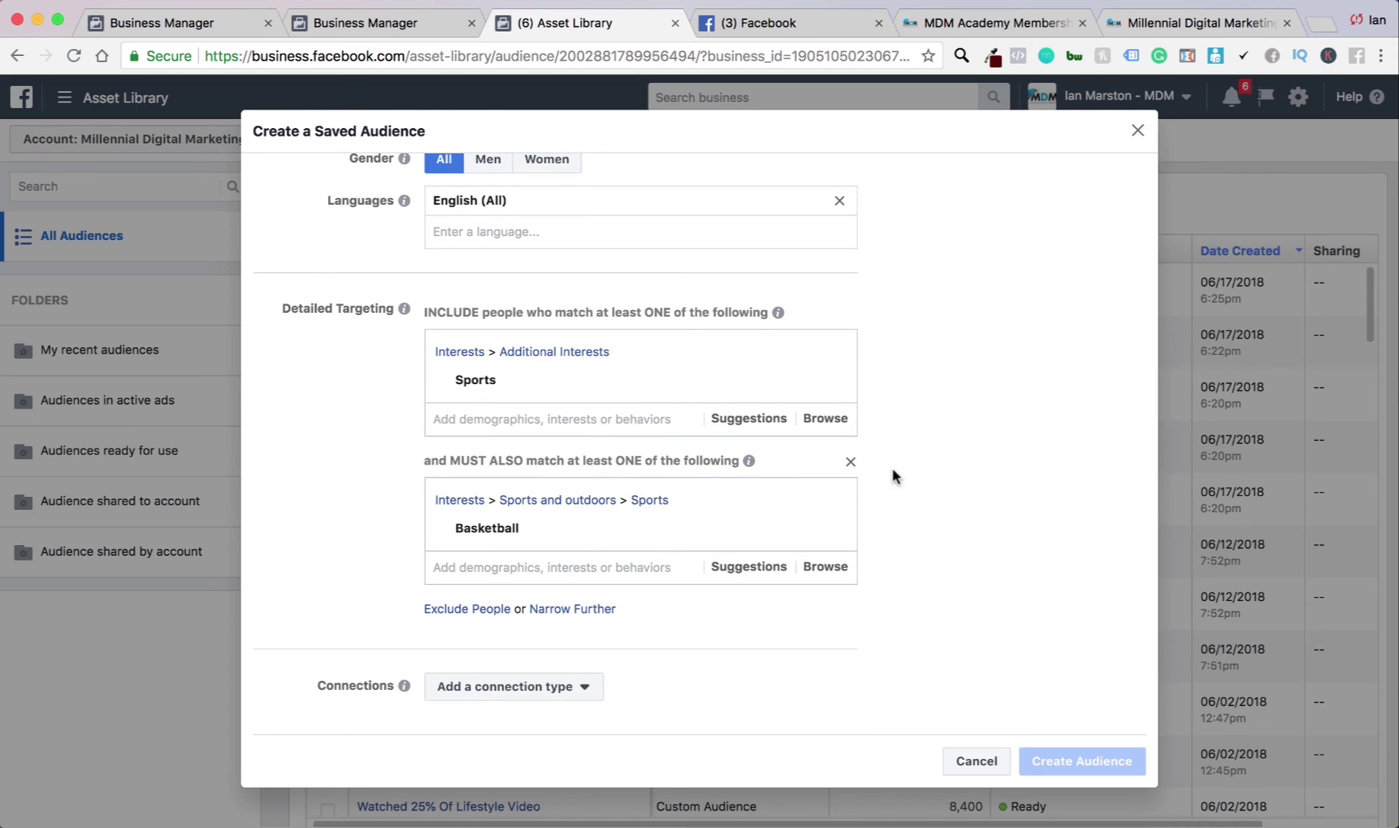
{"action": "scroll", "coordinate": [628, 613], "scroll_direction": "up", "scroll_amount": 7}
{"action": "scroll", "coordinate": [1035, 573], "scroll_direction": "up", "scroll_amount": 2}
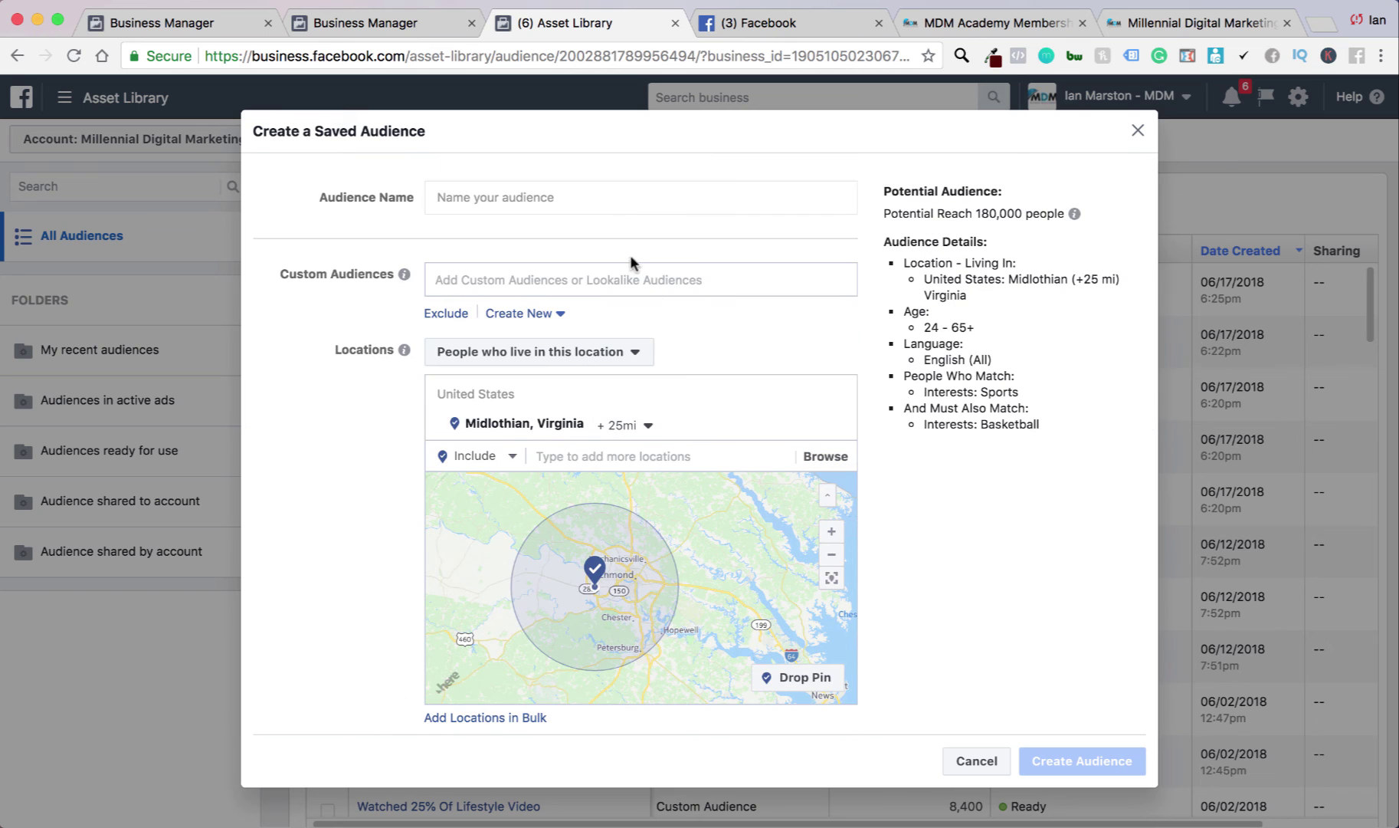
Step: Name the audience "Midlo Chiro Audience - 25miles - 24-65+ Likes Basketball/sport"
{"action": "left_click", "coordinate": [602, 193]}
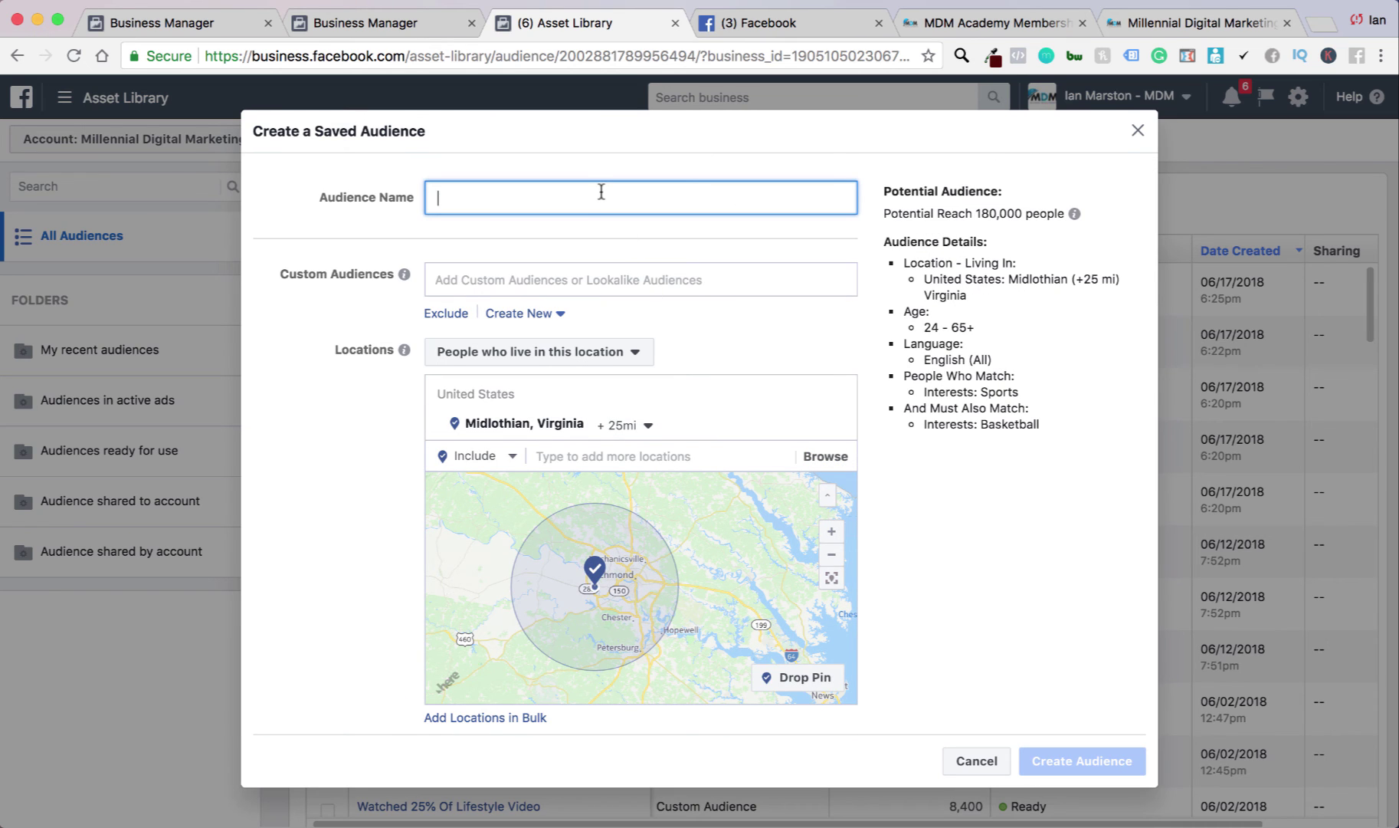
{"action": "type", "text": "Midlo"}
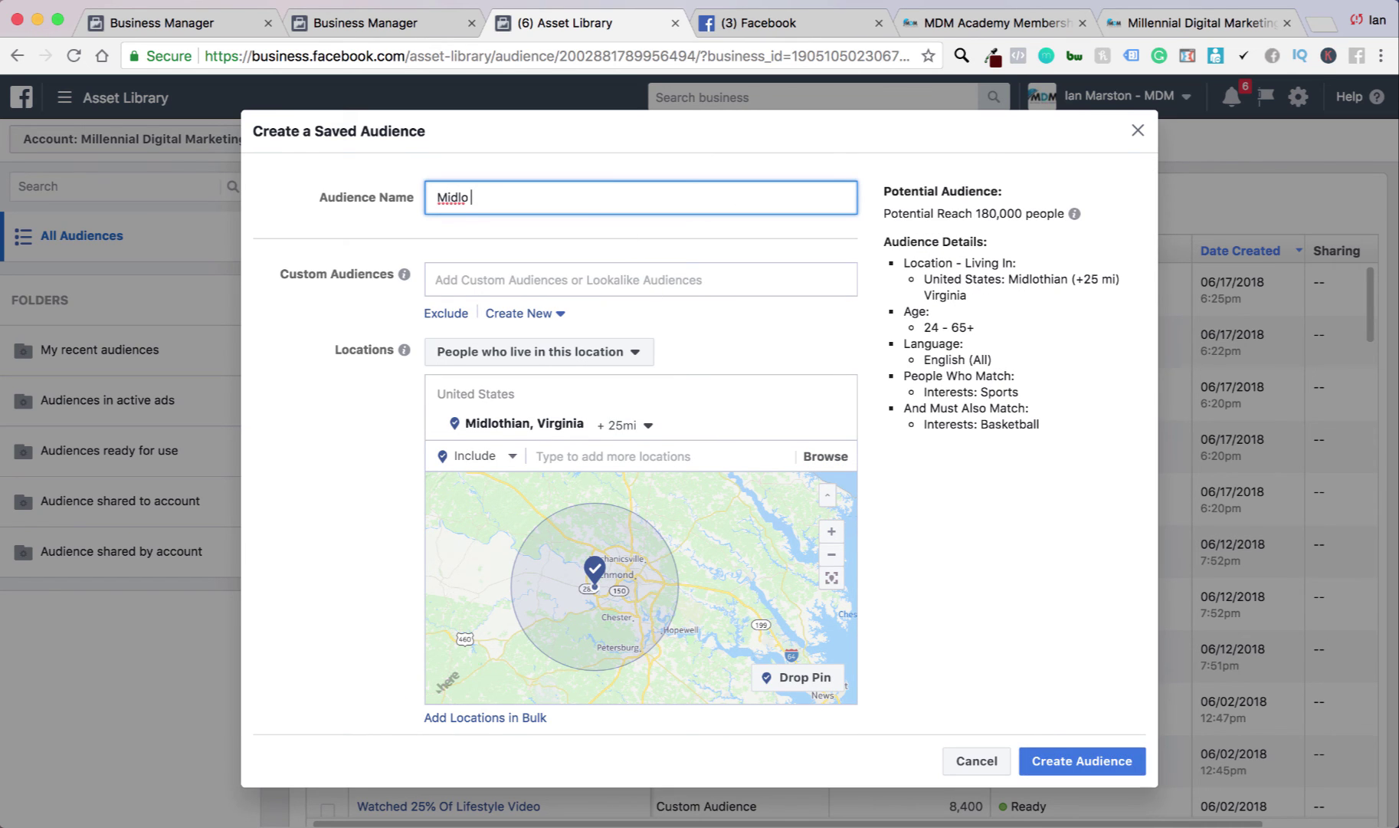
{"action": "type", "text": " Chirp"}
{"action": "type", "text": " Cl"}
{"action": "key", "text": "BackSpace"}
{"action": "type", "text": "Audience - 20"}
{"action": "key", "text": "BackSpace"}
{"action": "type", "text": "5mile"}
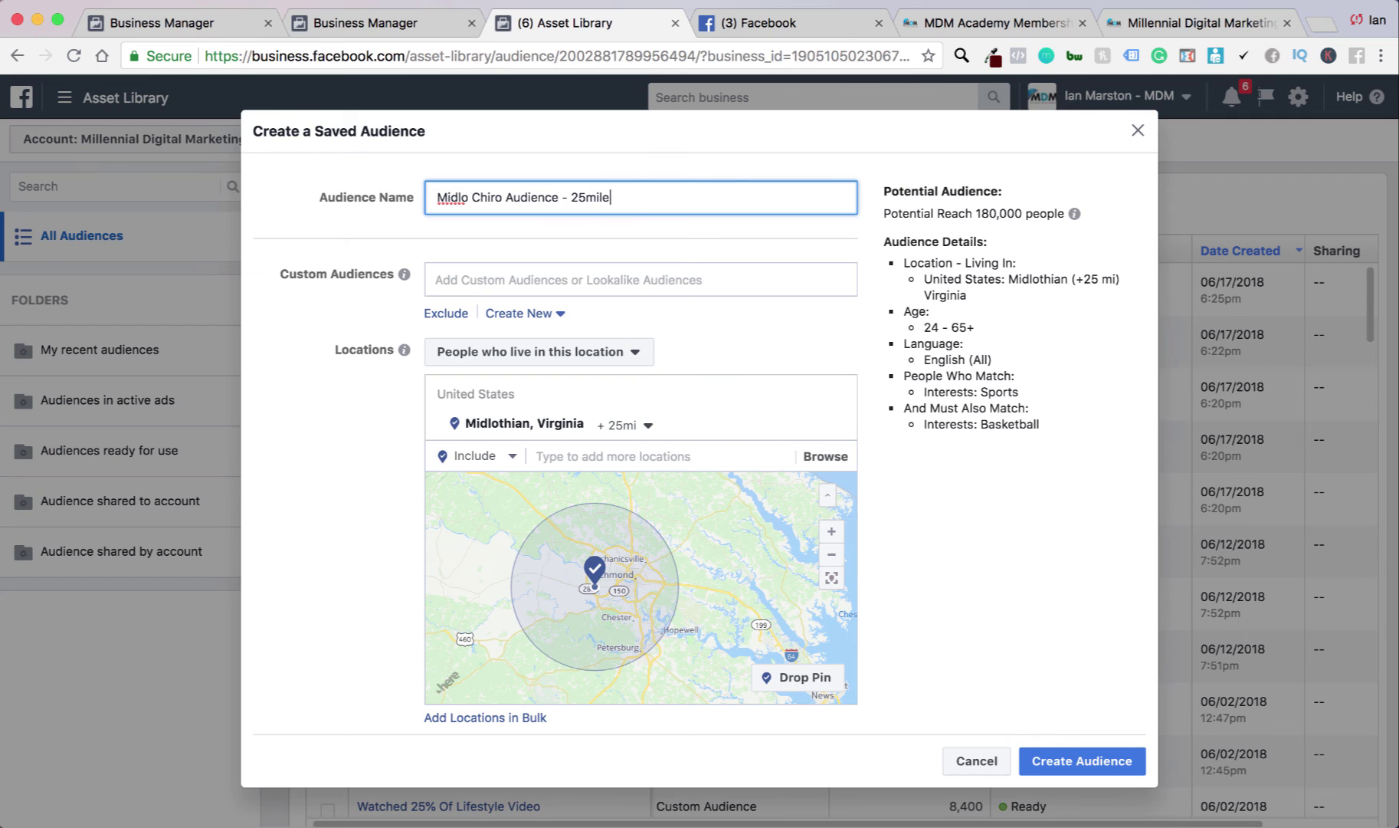
{"action": "type", "text": "s -"}
{"action": "type", "text": " 24 - "}
{"action": "type", "text": "24-"}
{"action": "key", "text": "BackSpace"}
{"action": "type", "text": "65+ Likes Basketbal"}
{"action": "key", "text": "BackSpace"}
{"action": "key", "text": "BackSpace"}
{"action": "key", "text": "BackSpace"}
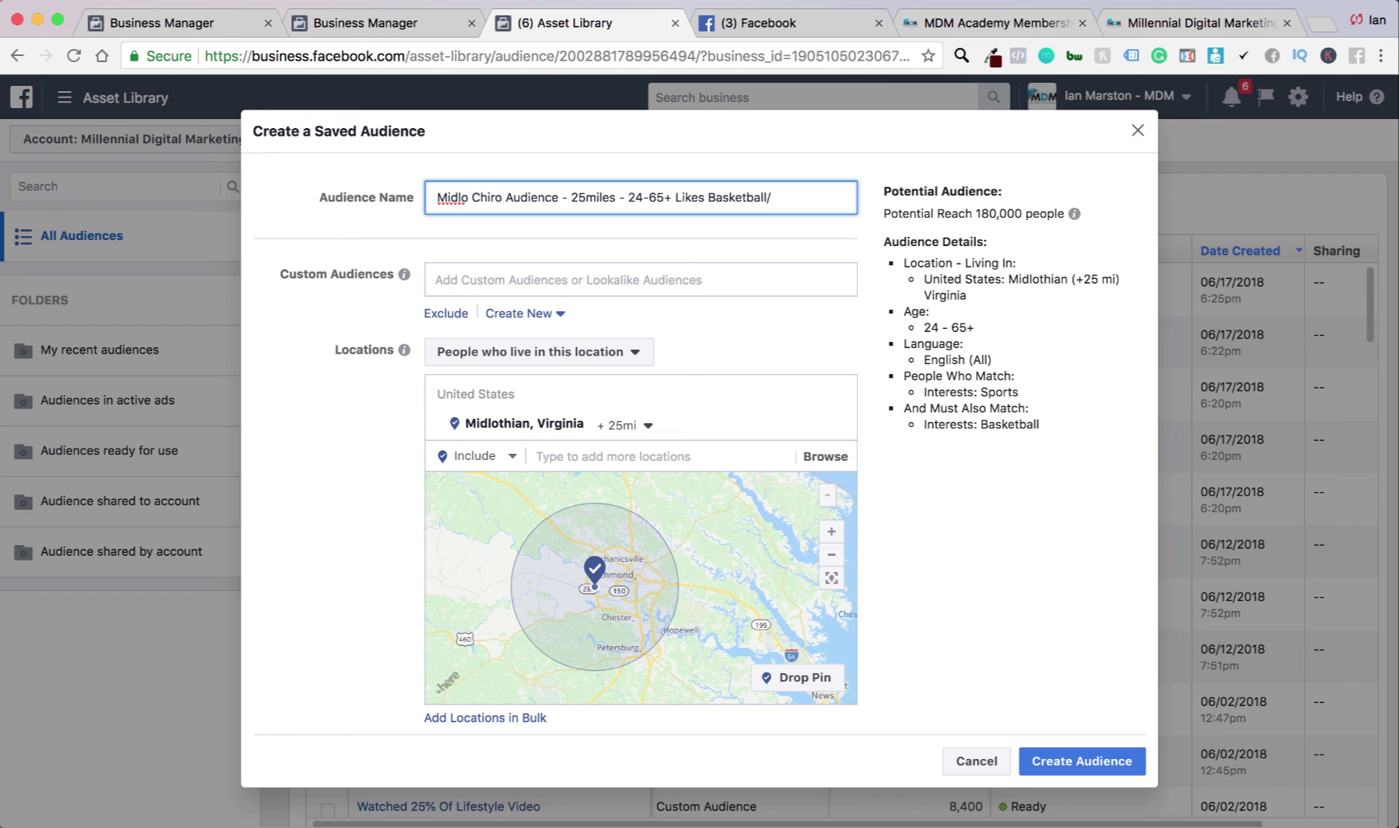
{"action": "type", "text": "sport"}
Step: Change the audience name to "Midlo Chiro Audience - 25milses - 24-65+ - Basketball/sport" and create the saved audience
{"action": "left_click", "coordinate": [601, 194]}
{"action": "type", "text": "s"}
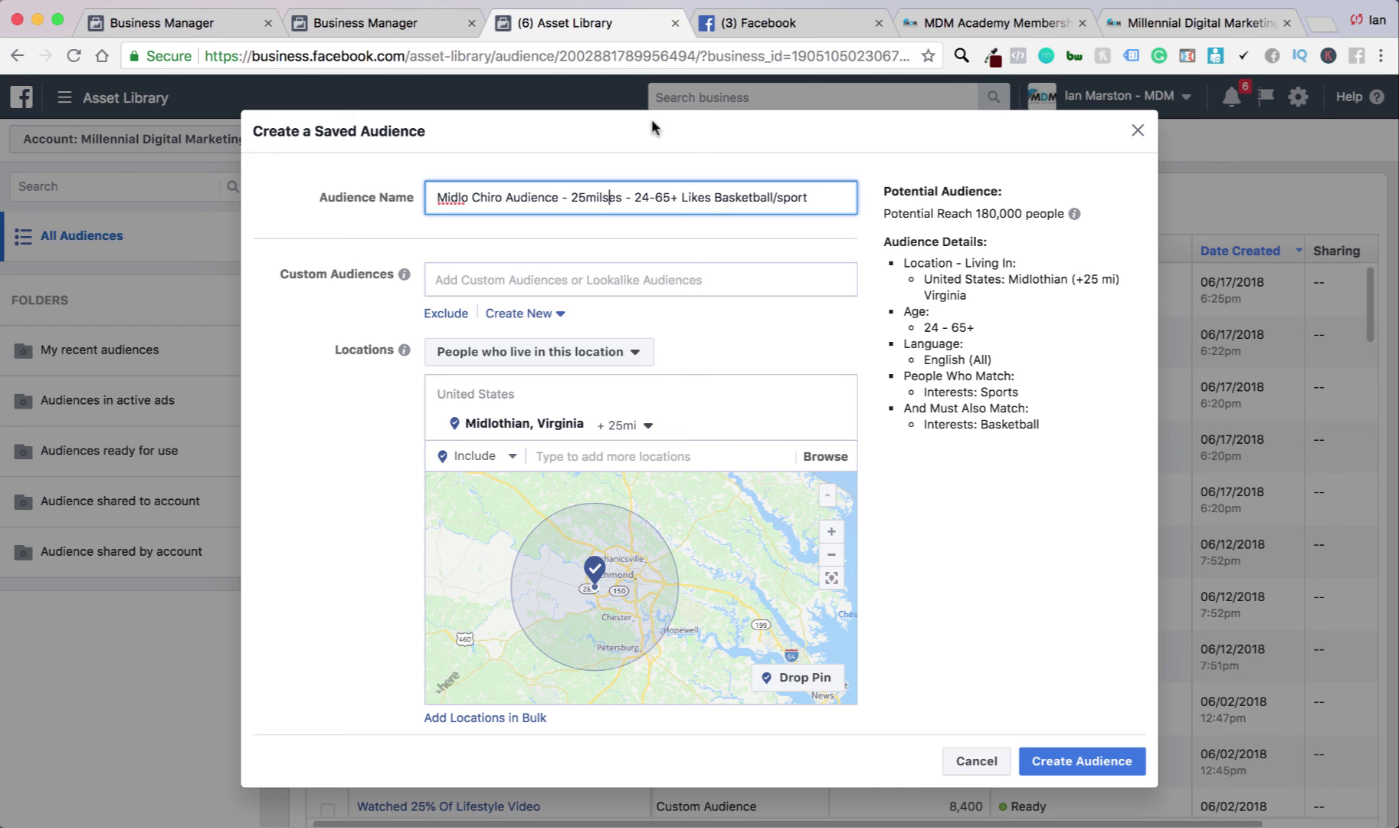
{"action": "left_click", "coordinate": [712, 196]}
{"action": "key", "text": "BackSpace"}
{"action": "key", "text": "BackSpace"}
{"action": "key", "text": "BackSpace"}
{"action": "key", "text": "BackSpace"}
{"action": "key", "text": "BackSpace"}
{"action": "key", "text": "BackSpace"}
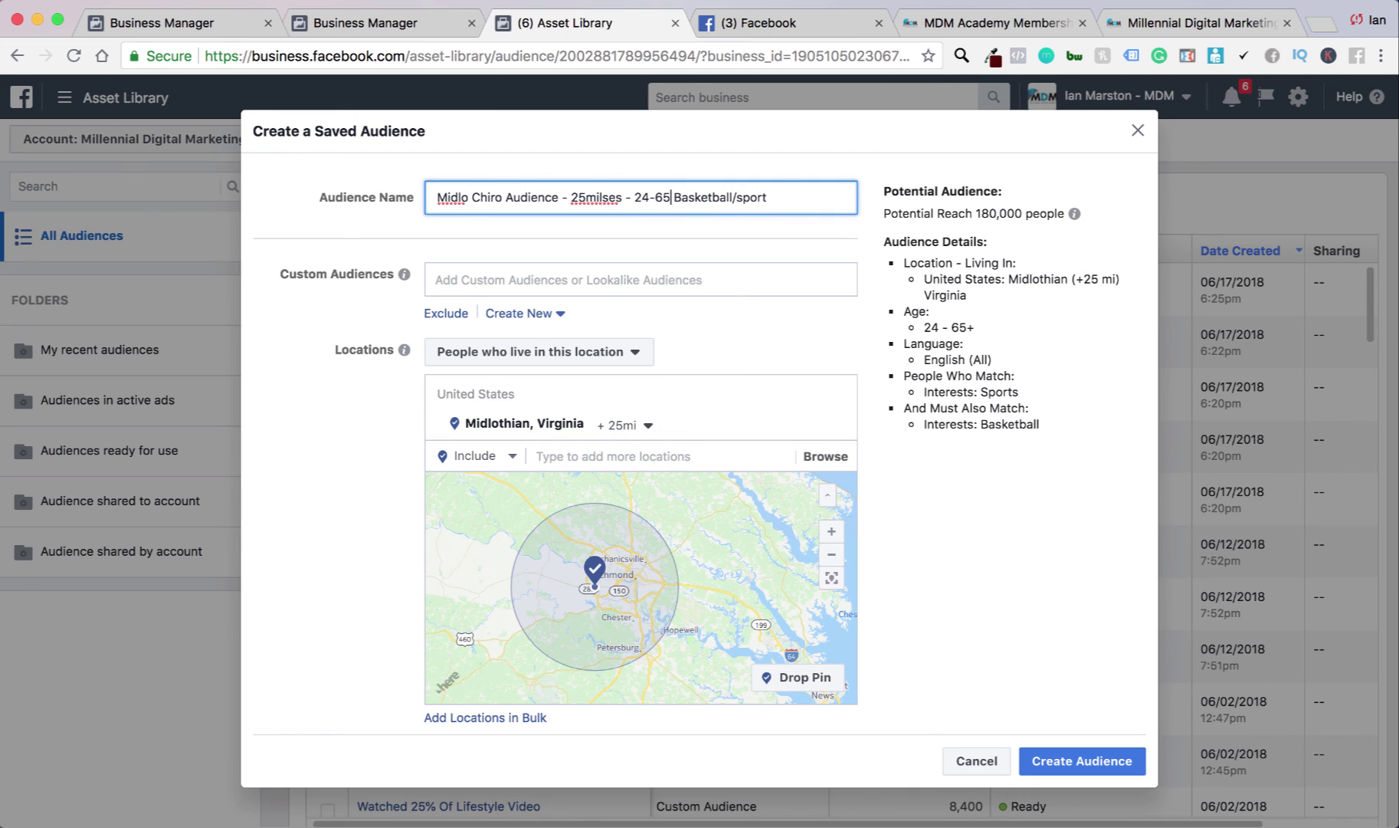
{"action": "type", "text": "+ -"}
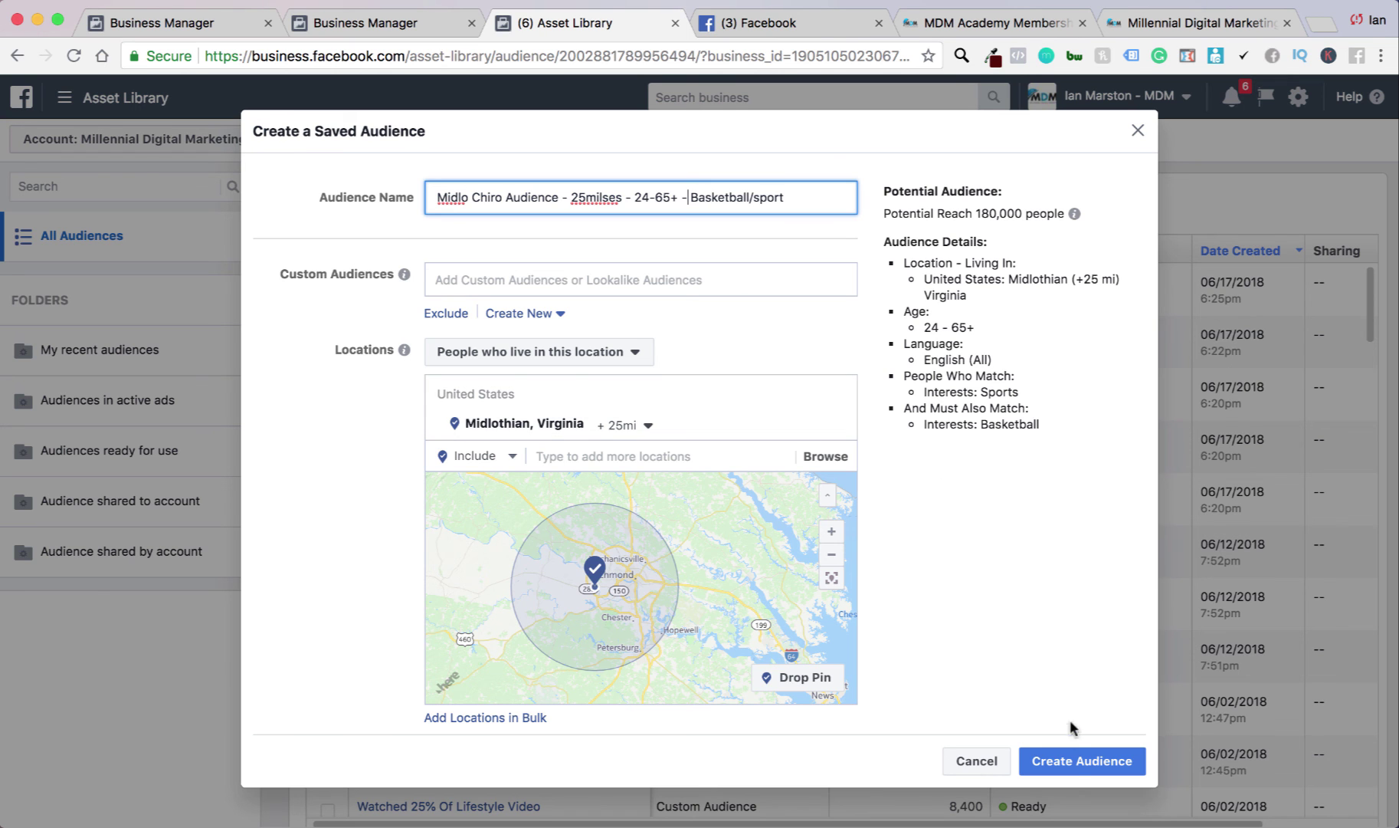
{"action": "left_click", "coordinate": [1071, 762]}
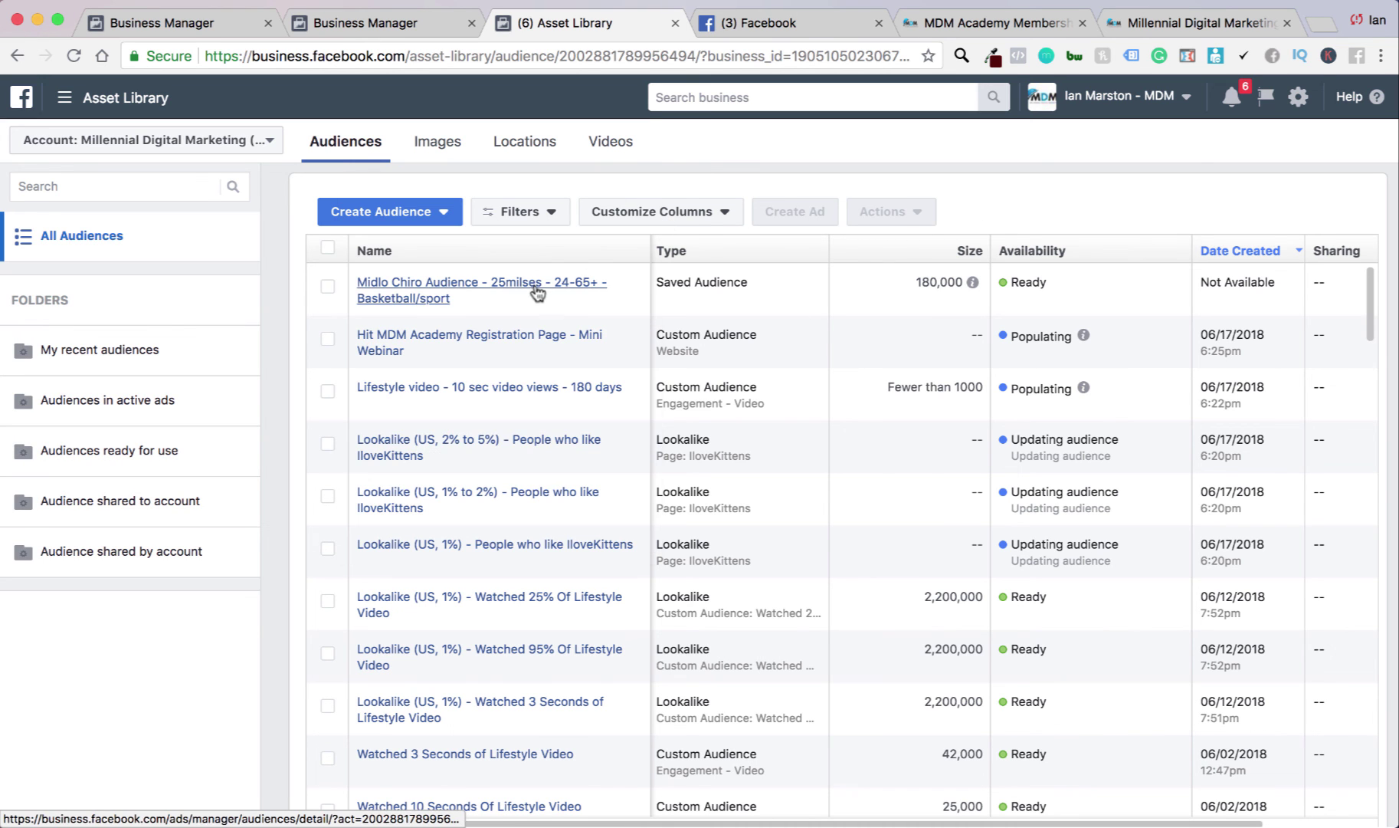
{"action": "scroll", "coordinate": [576, 519], "scroll_direction": "down", "scroll_amount": 5}
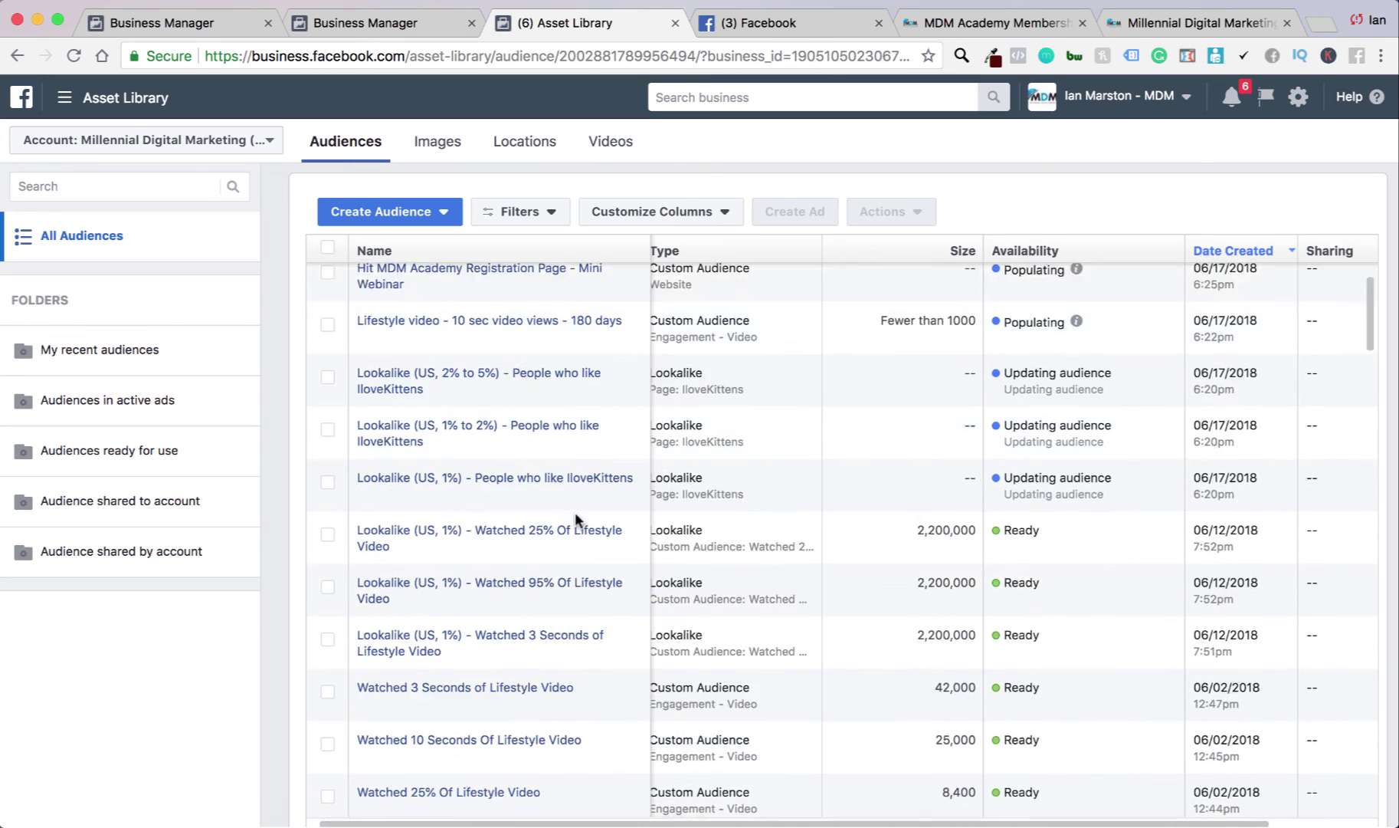
Step: Review the details of the new Midlo Chiro saved audience, including its size and targeting, and close the details
{"action": "scroll", "coordinate": [575, 519], "scroll_direction": "up", "scroll_amount": 4}
{"action": "scroll", "coordinate": [574, 512], "scroll_direction": "up", "scroll_amount": 2}
{"action": "mouse_move", "coordinate": [437, 284]}
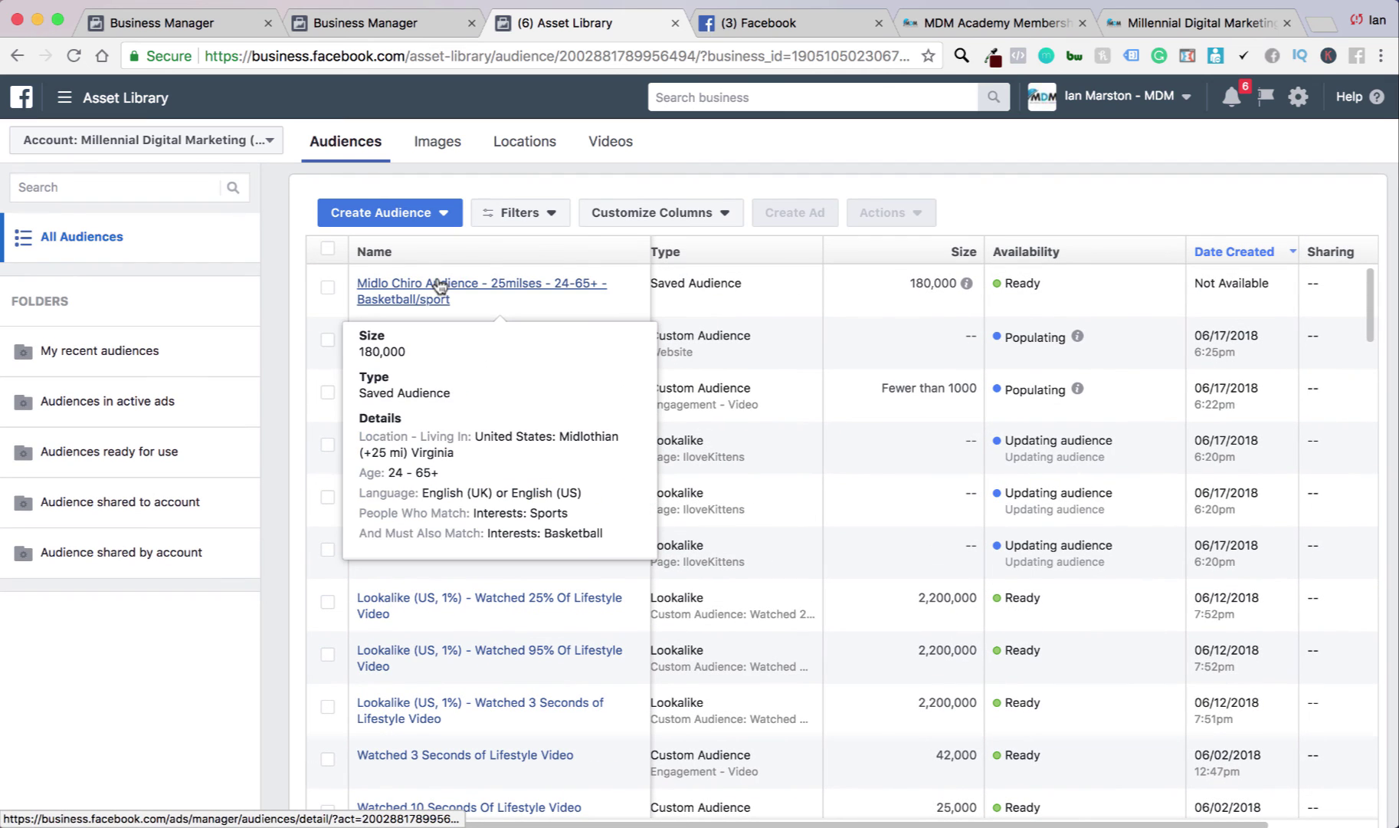
{"action": "left_click", "coordinate": [327, 288]}
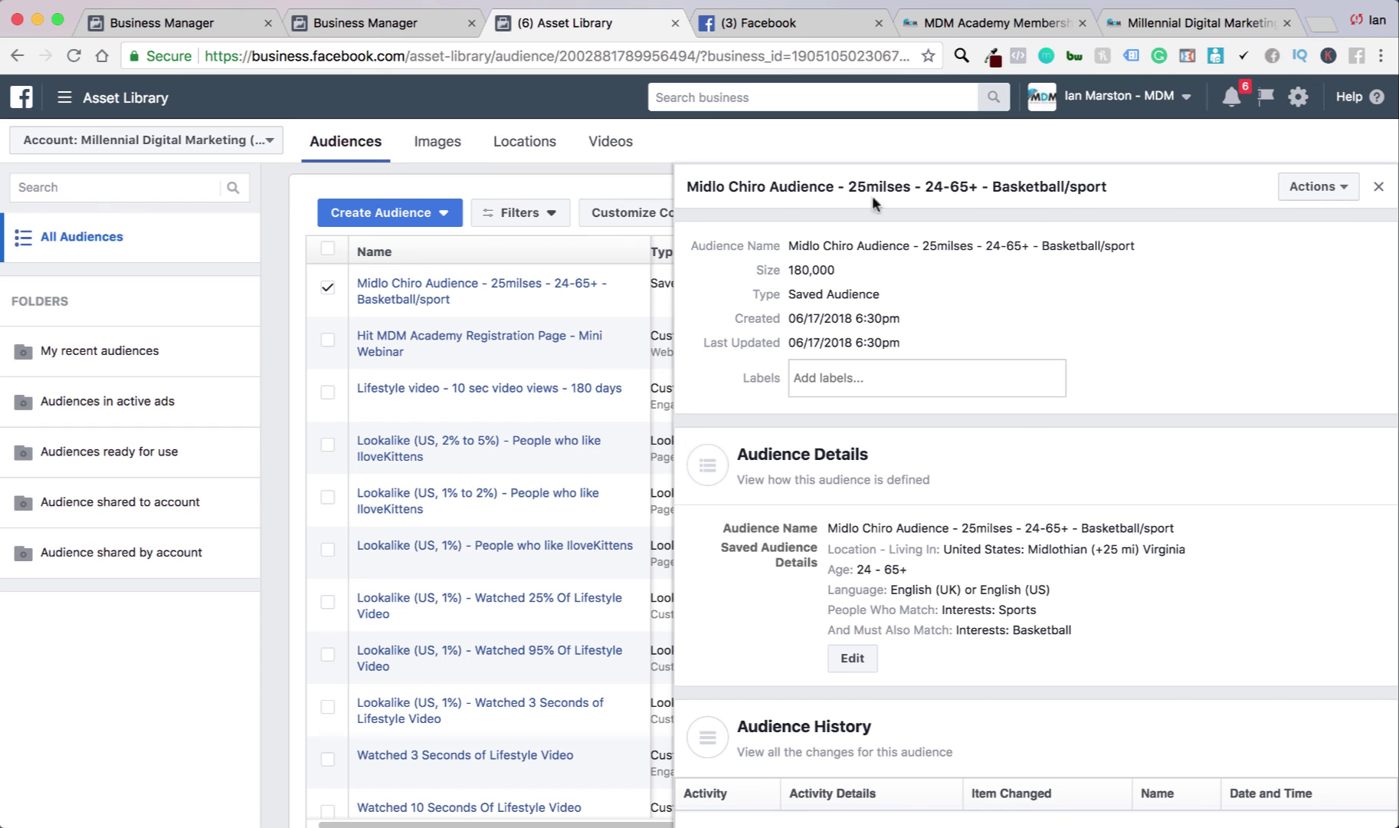
{"action": "left_click", "coordinate": [1381, 185]}
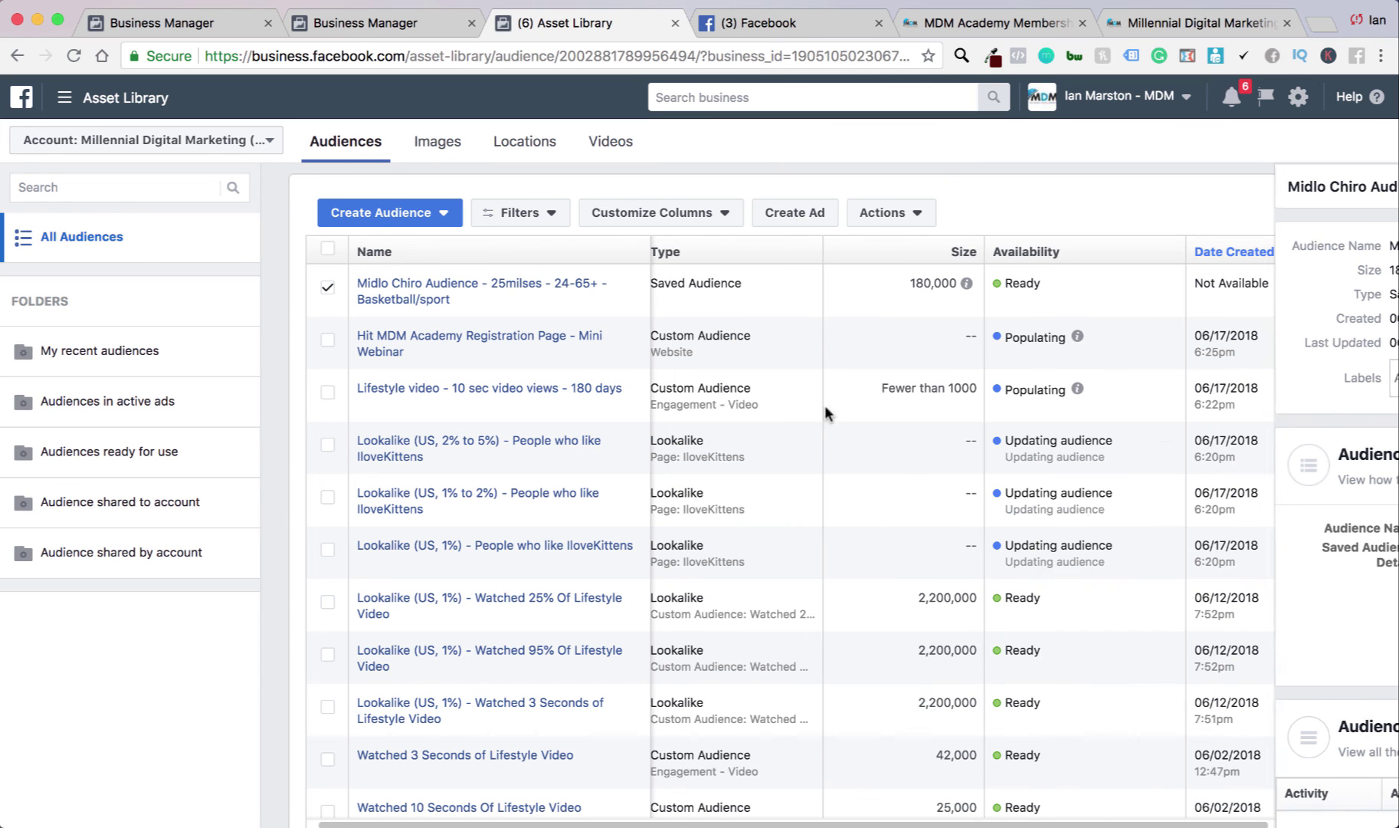
Step: Check which actions are available for the Midlo Chiro saved audience, and deselect it
{"action": "left_click", "coordinate": [892, 213]}
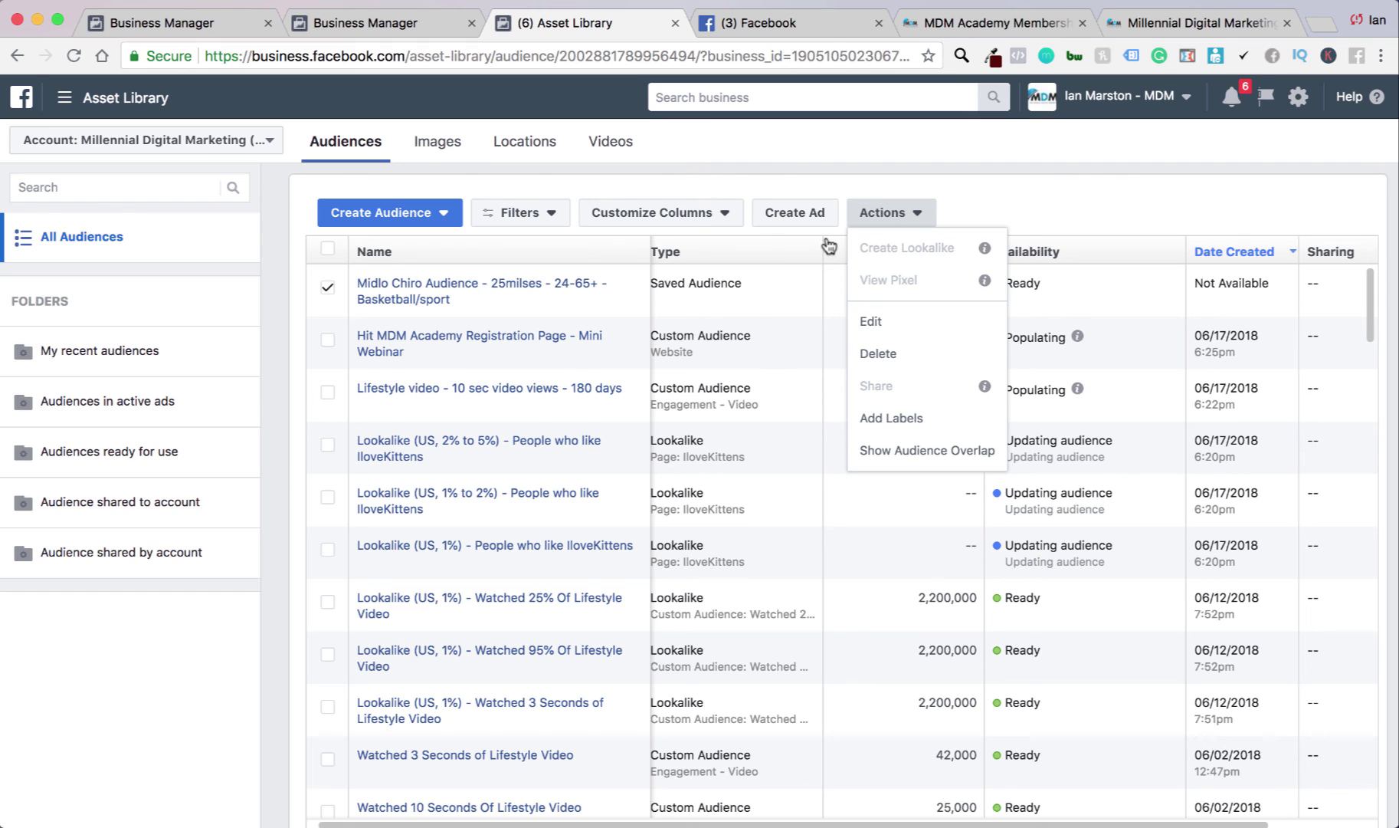
{"action": "mouse_move", "coordinate": [513, 289]}
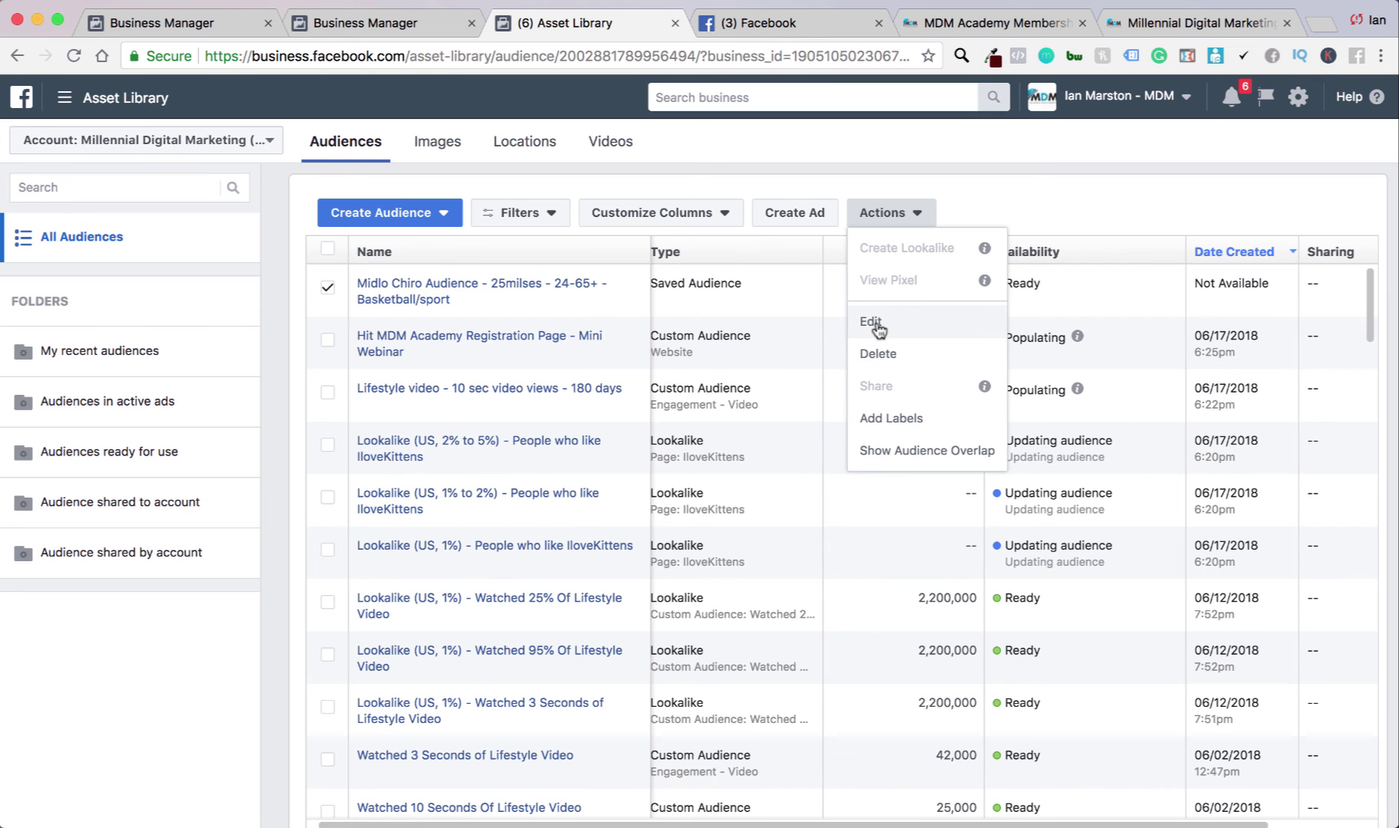
{"action": "mouse_move", "coordinate": [986, 391]}
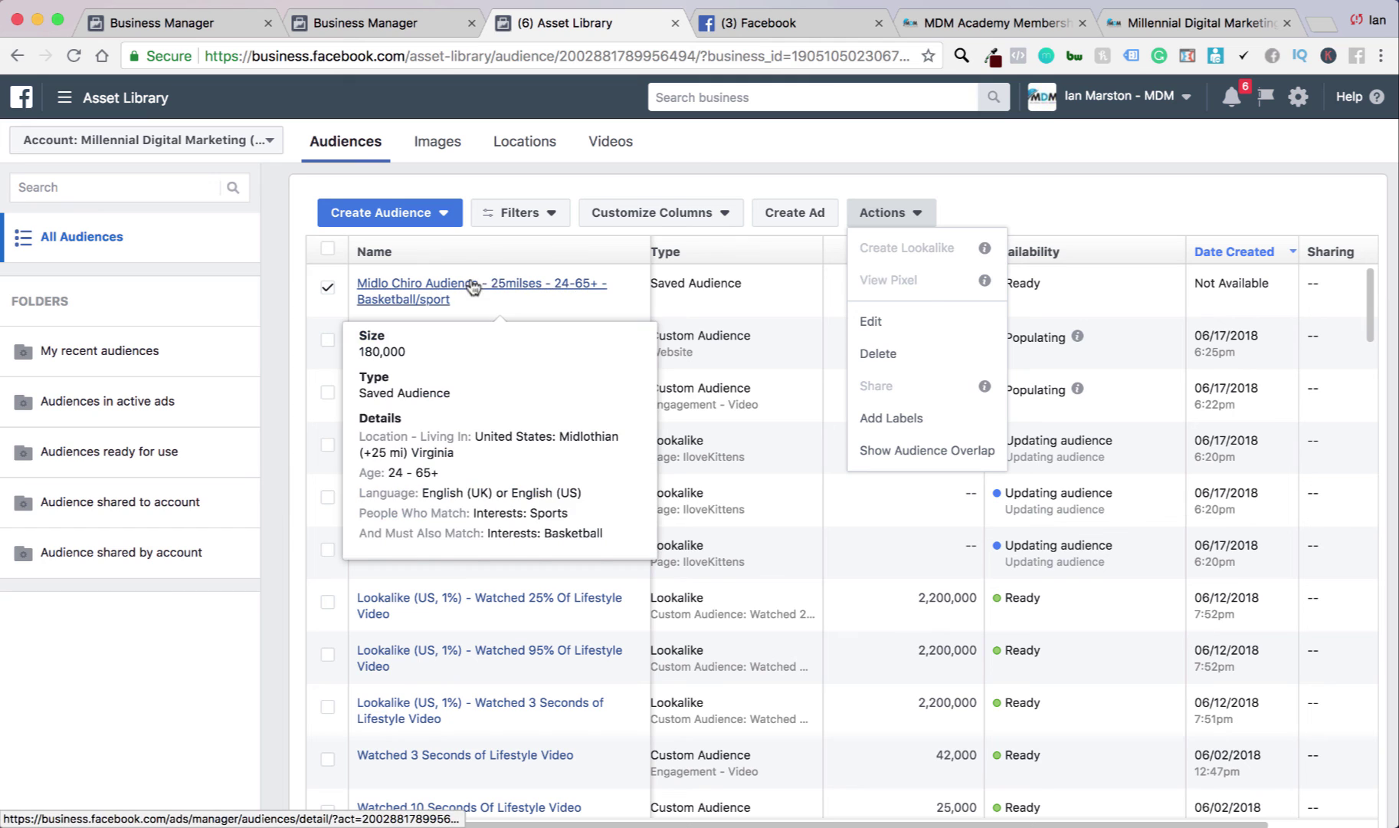
{"action": "left_click", "coordinate": [329, 290]}
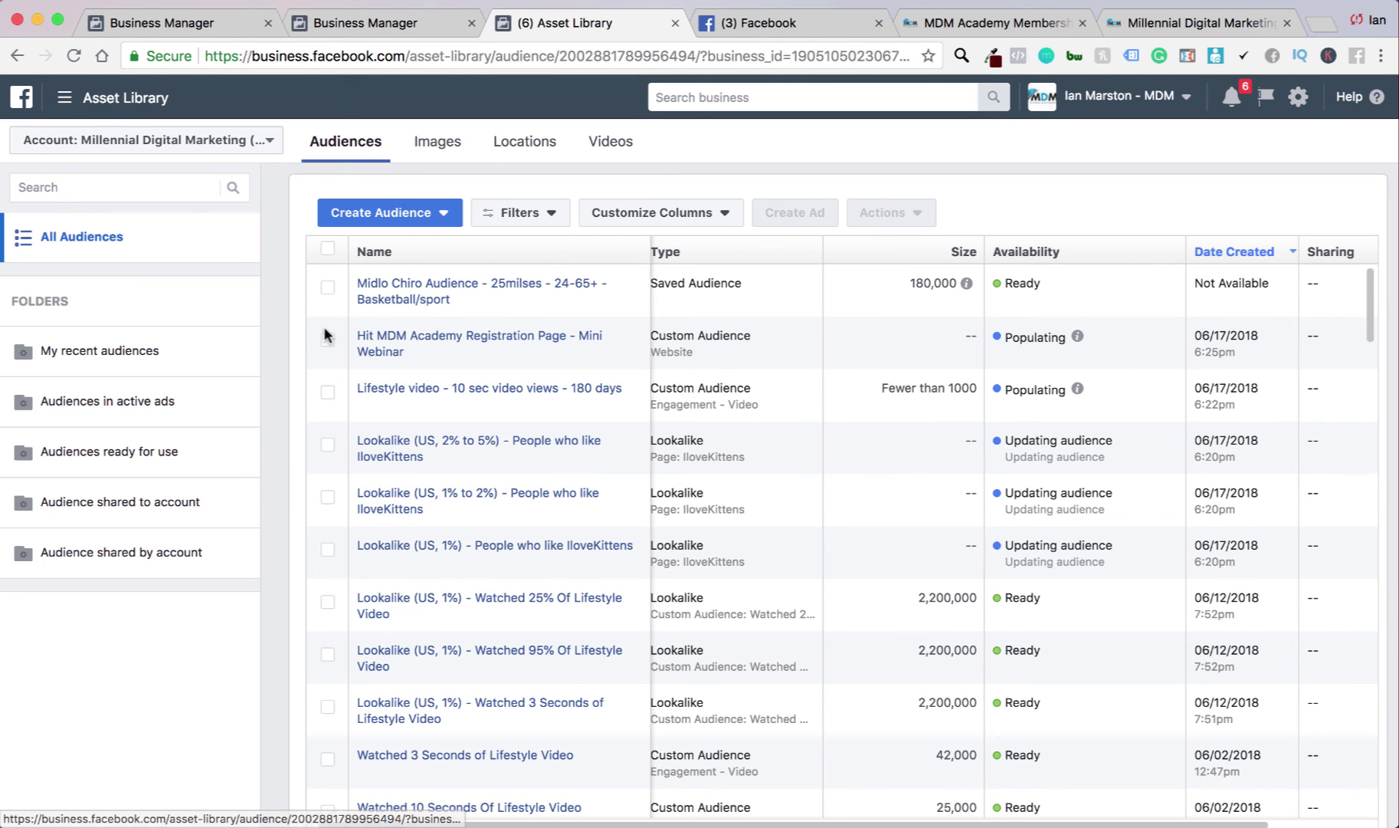
Step: Look through the existing audiences, view the sharing options for "Watched 10 Seconds Of Lifestyle Video", and close them without sharing
{"action": "scroll", "coordinate": [329, 345], "scroll_direction": "down", "scroll_amount": 5}
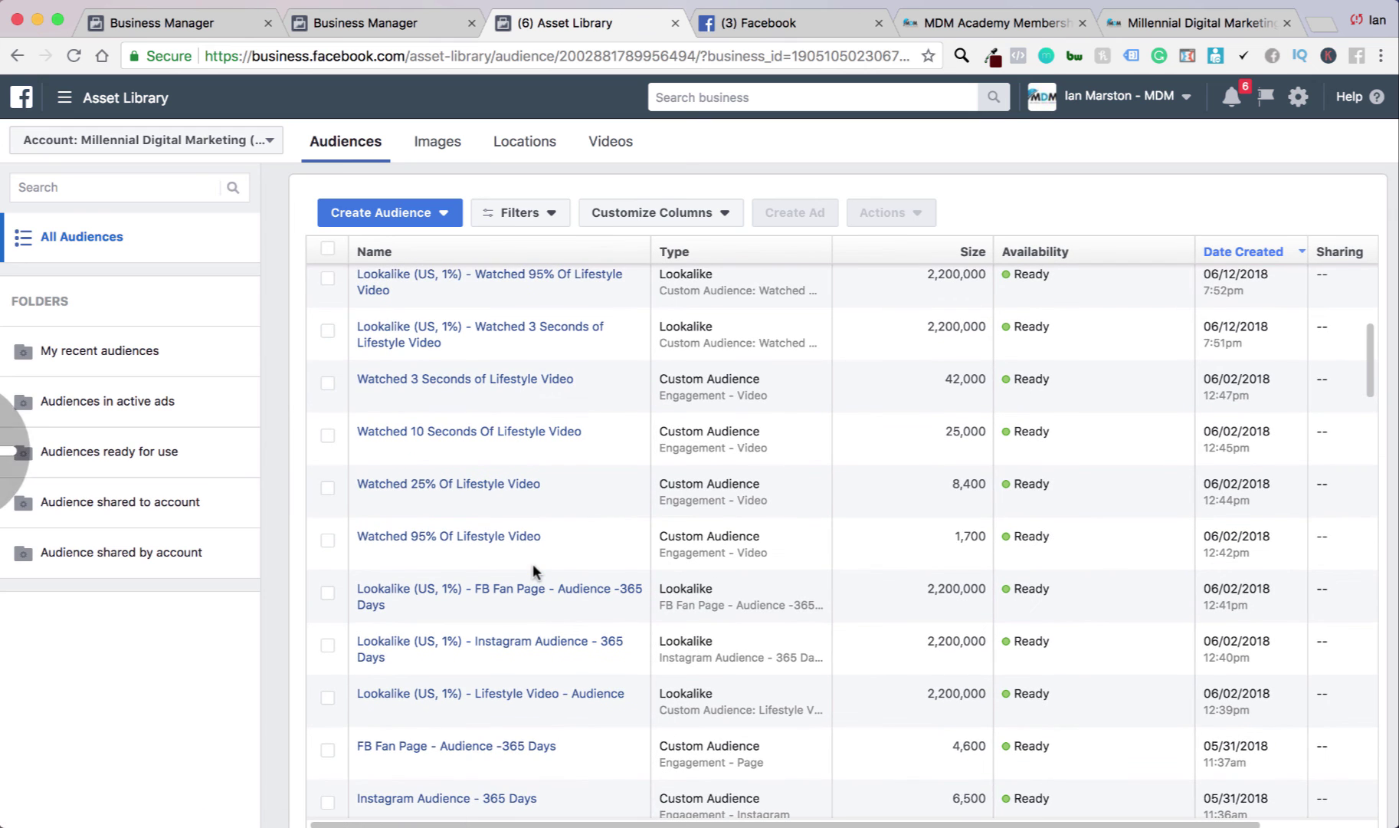
{"action": "scroll", "coordinate": [532, 563], "scroll_direction": "down", "scroll_amount": 3}
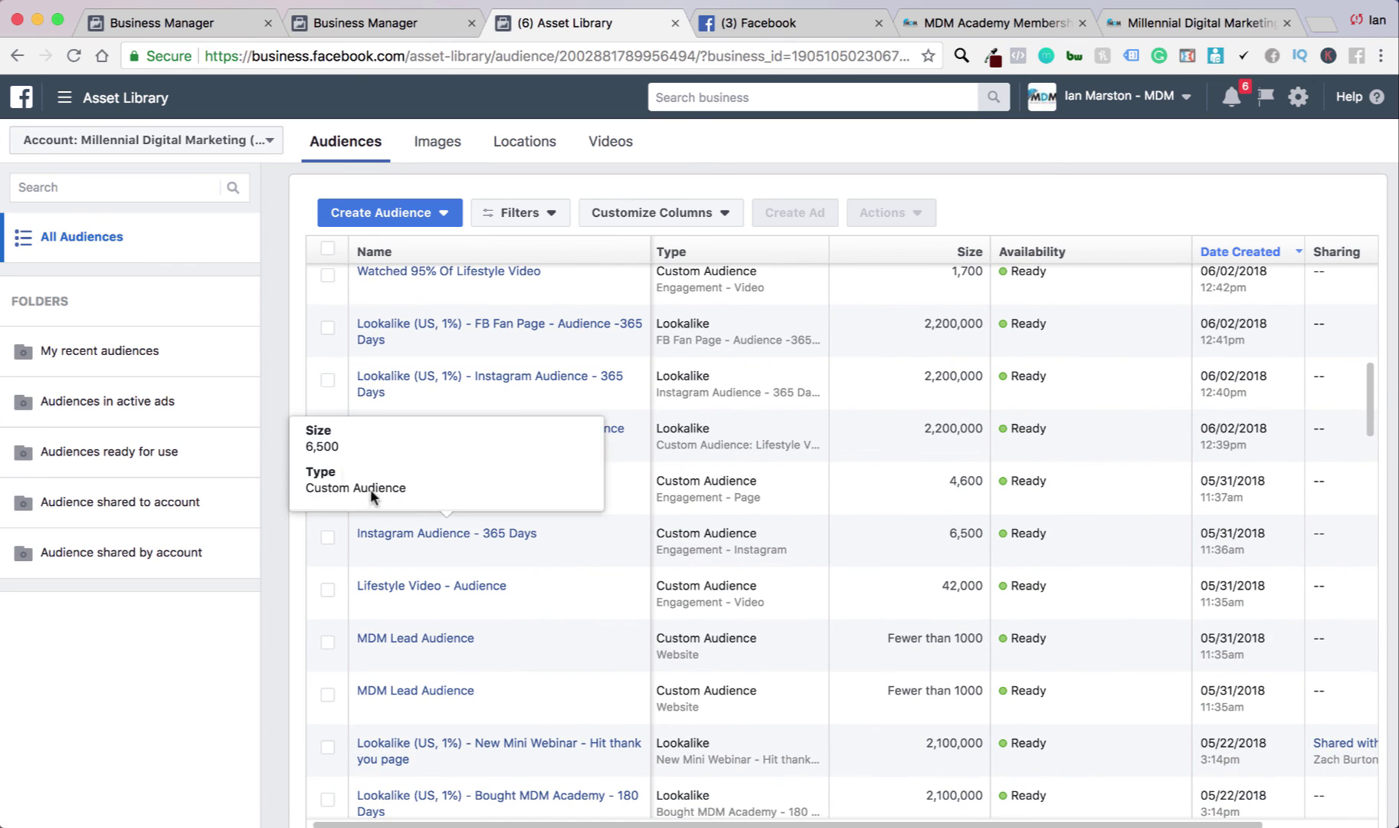
{"action": "scroll", "coordinate": [499, 430], "scroll_direction": "down", "scroll_amount": 1}
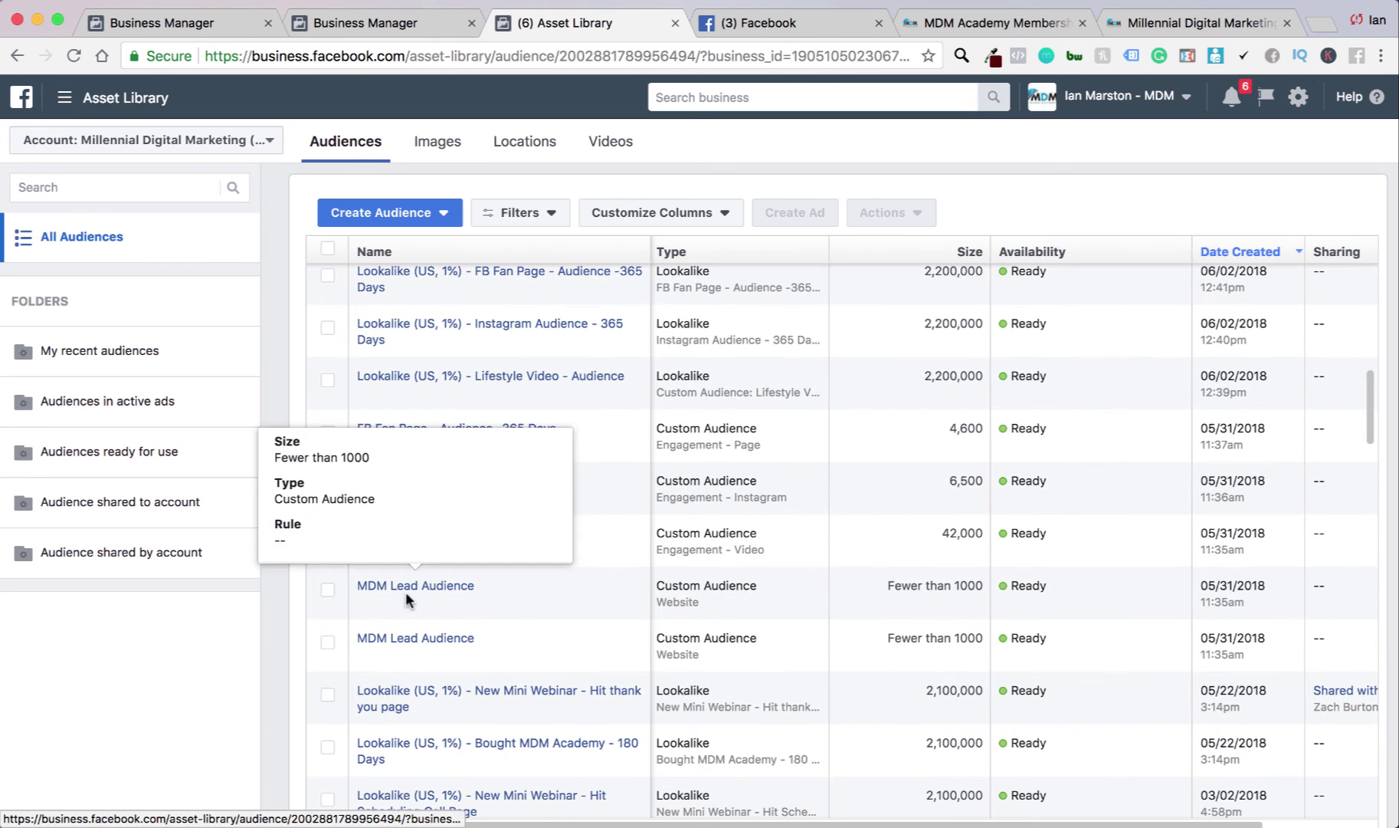
{"action": "scroll", "coordinate": [468, 649], "scroll_direction": "down", "scroll_amount": 1}
{"action": "scroll", "coordinate": [468, 650], "scroll_direction": "down", "scroll_amount": 2}
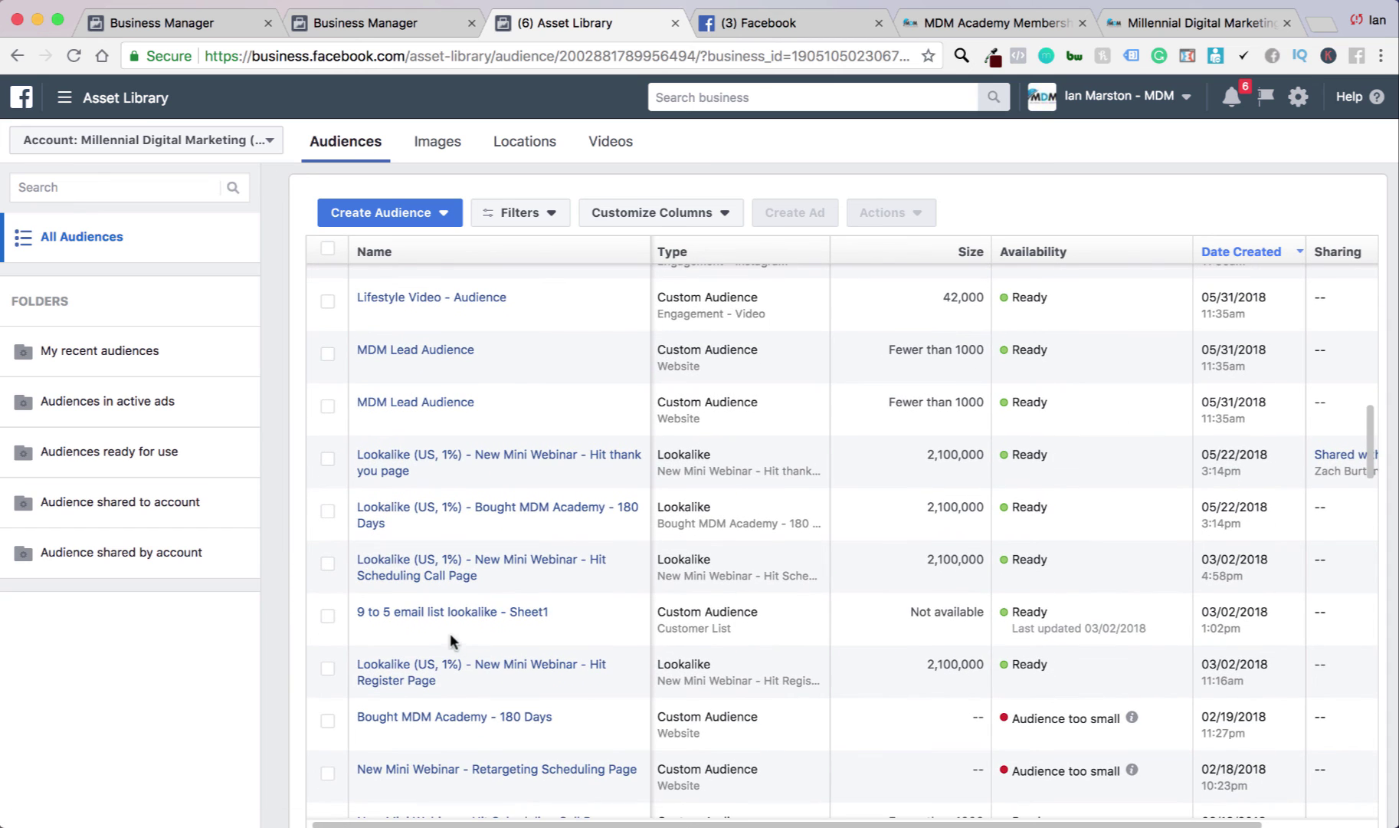
{"action": "scroll", "coordinate": [452, 636], "scroll_direction": "up", "scroll_amount": 10}
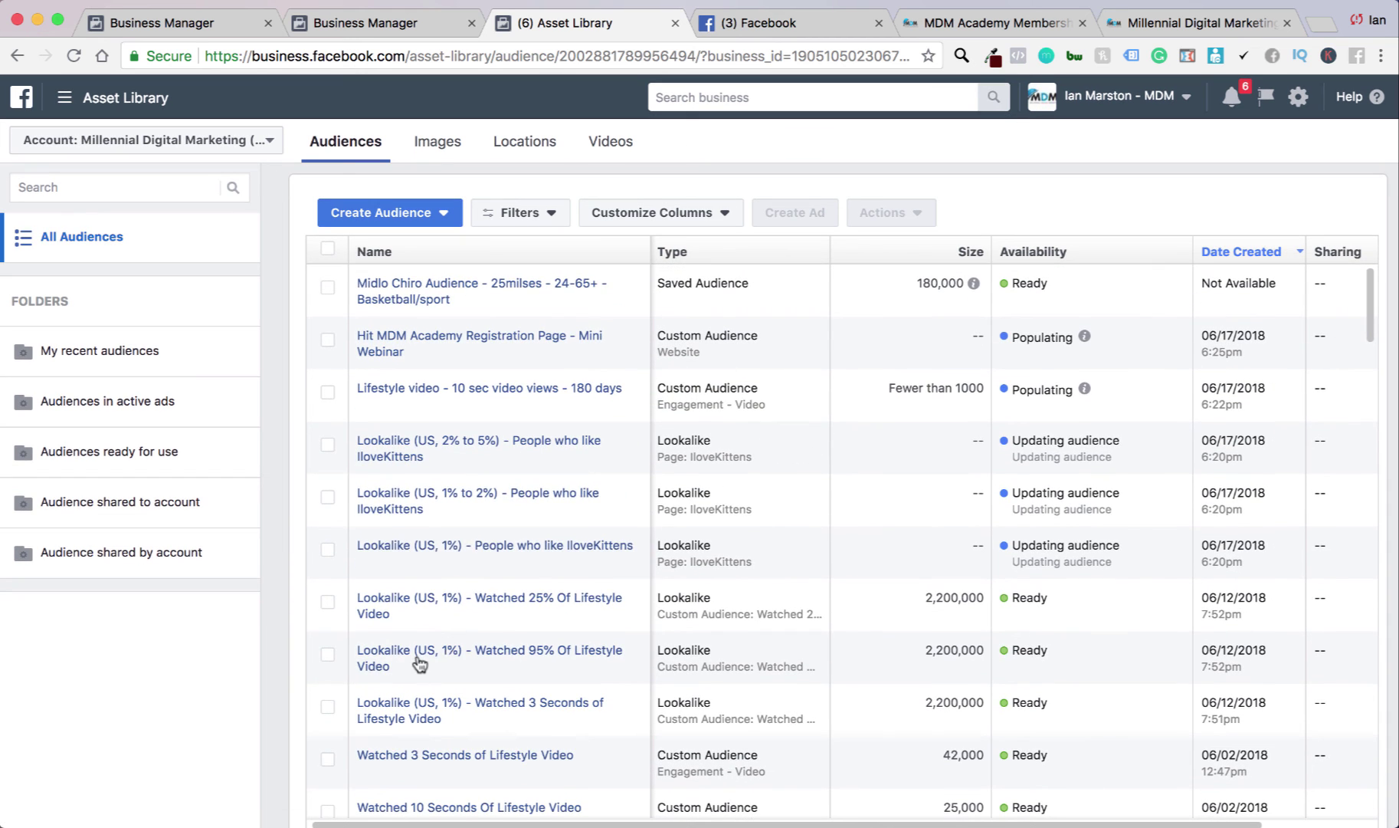
{"action": "scroll", "coordinate": [416, 655], "scroll_direction": "down", "scroll_amount": 2}
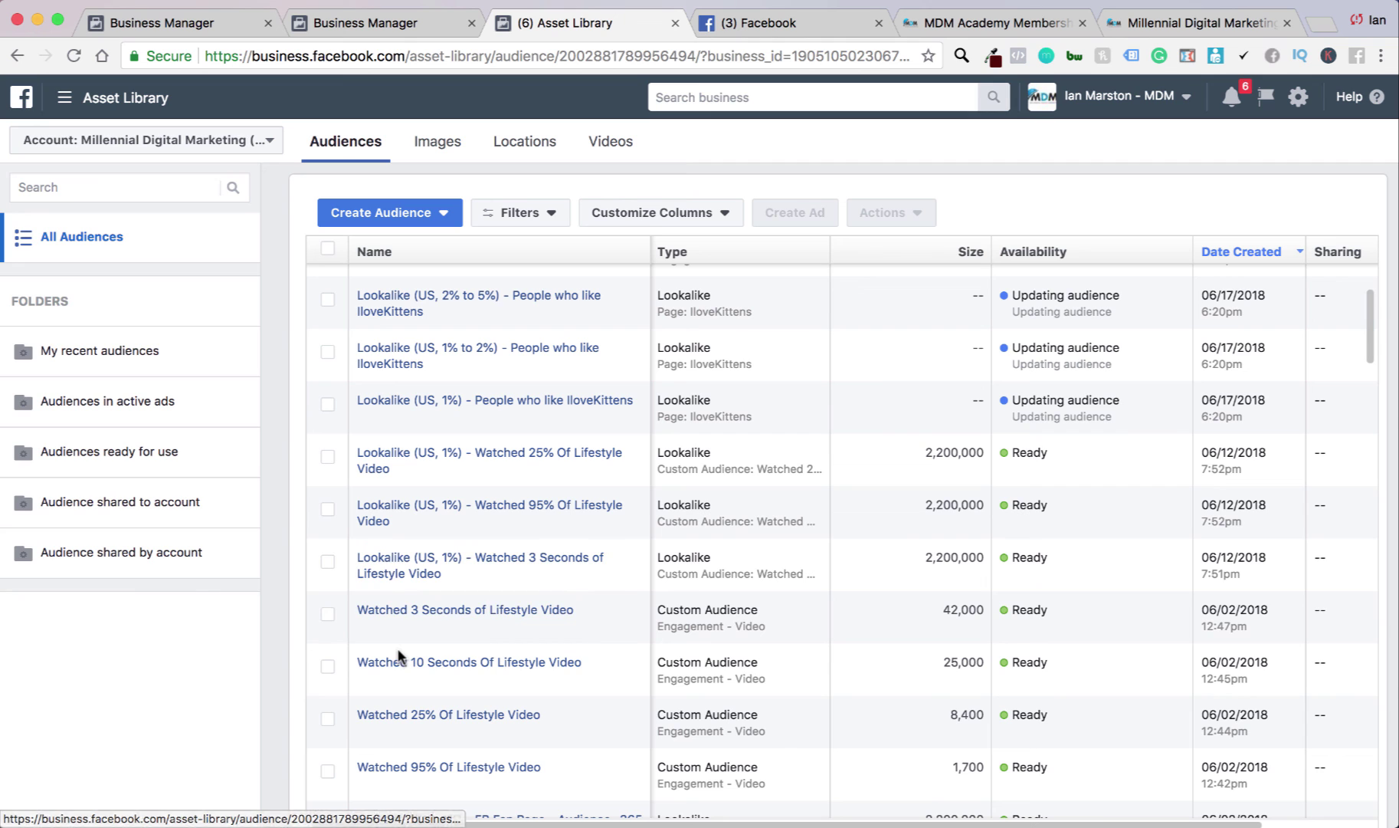
{"action": "left_click", "coordinate": [327, 666]}
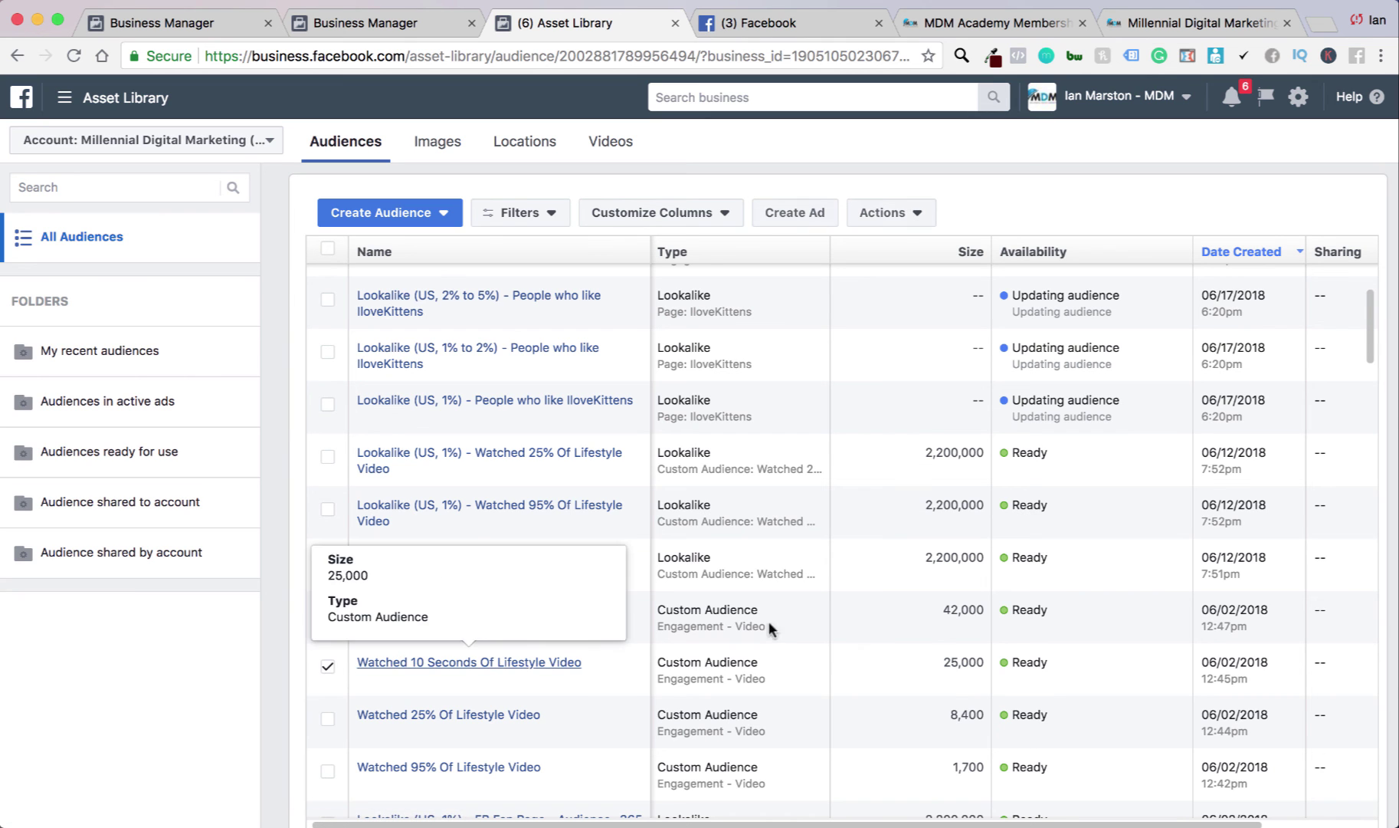
{"action": "left_click", "coordinate": [906, 219]}
{"action": "left_click", "coordinate": [904, 383]}
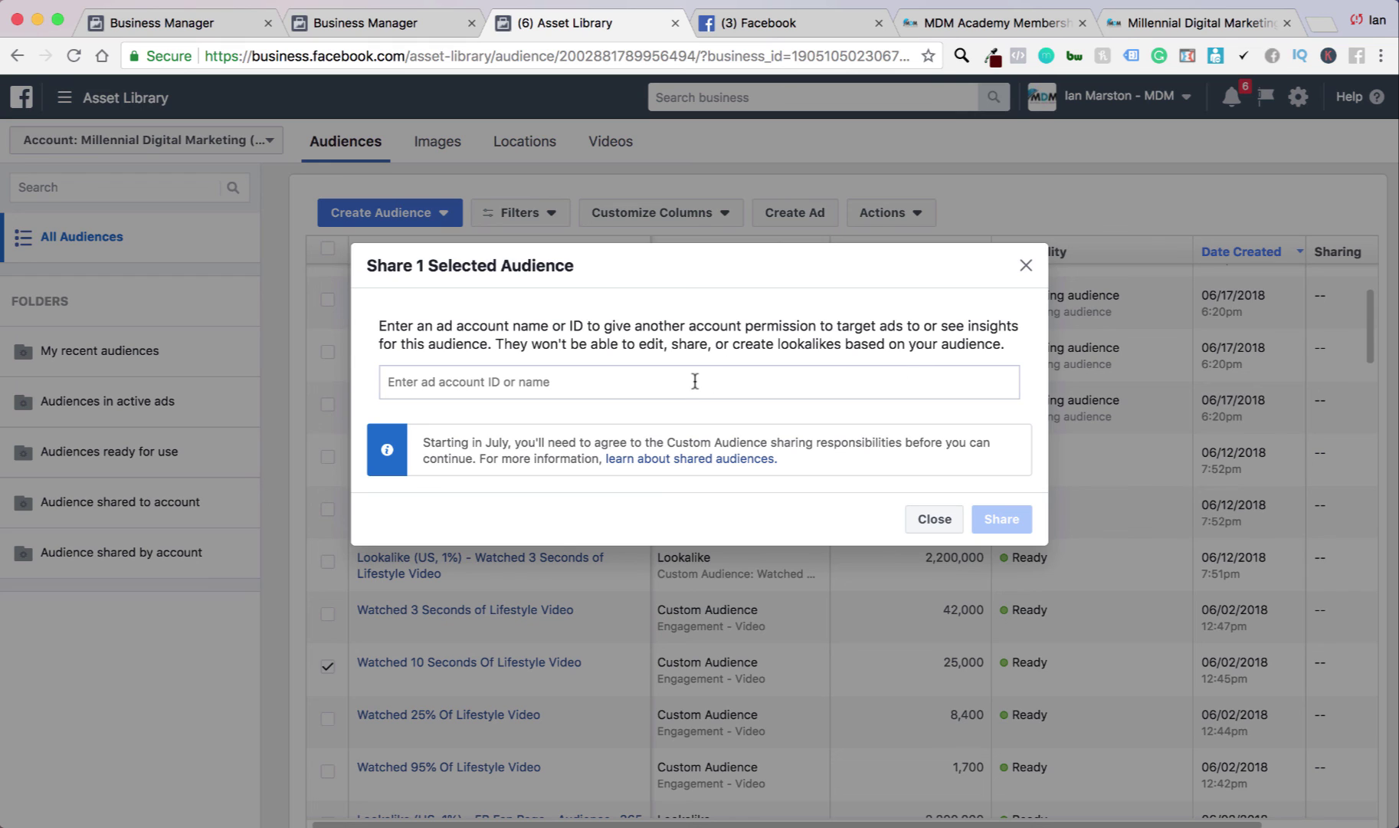
{"action": "left_click", "coordinate": [1025, 266]}
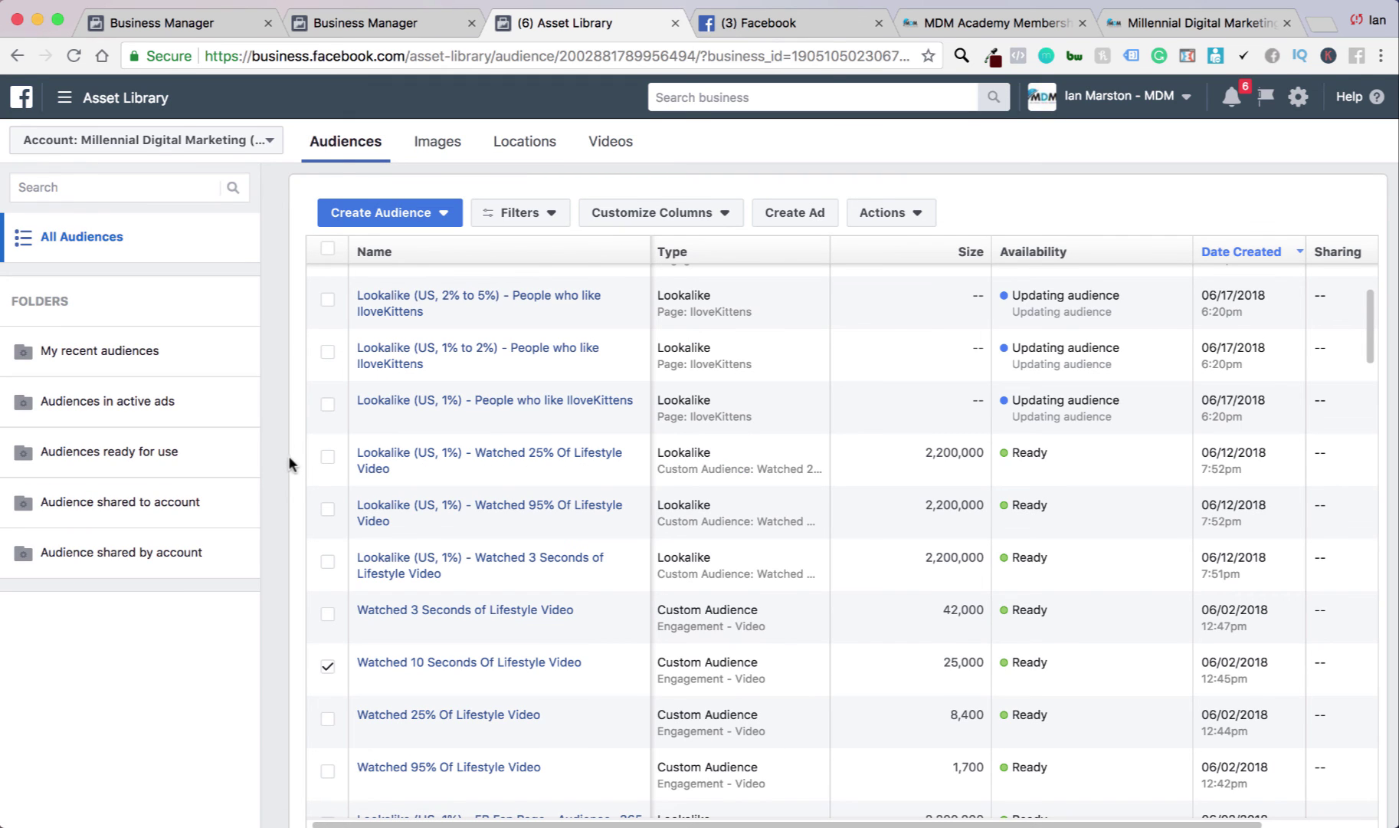
Step: Start a new custom audience based on Engagement and review the available engagement sources
{"action": "scroll", "coordinate": [290, 458], "scroll_direction": "up", "scroll_amount": 2}
{"action": "scroll", "coordinate": [164, 485], "scroll_direction": "up", "scroll_amount": 2}
{"action": "left_click", "coordinate": [424, 222]}
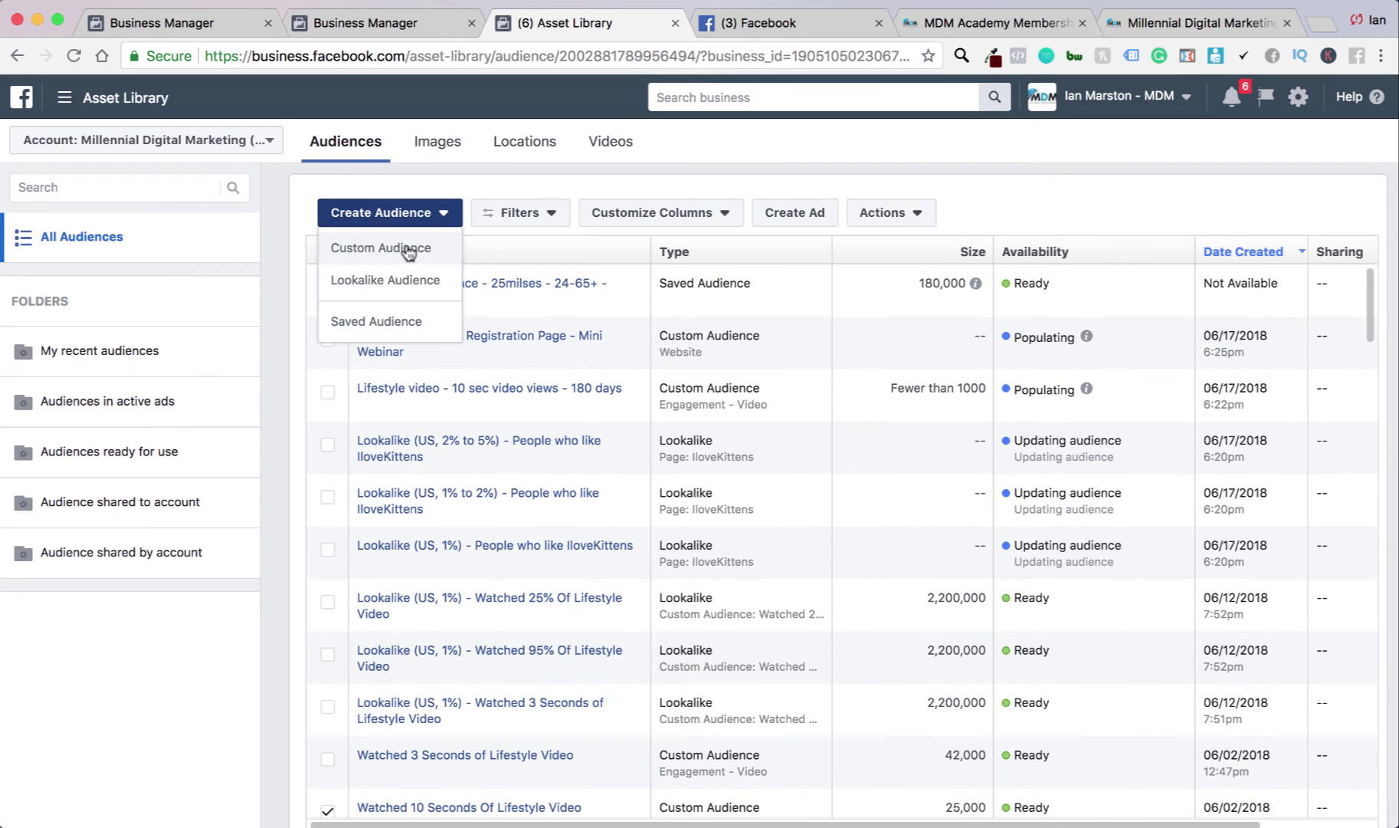
{"action": "left_click", "coordinate": [399, 249]}
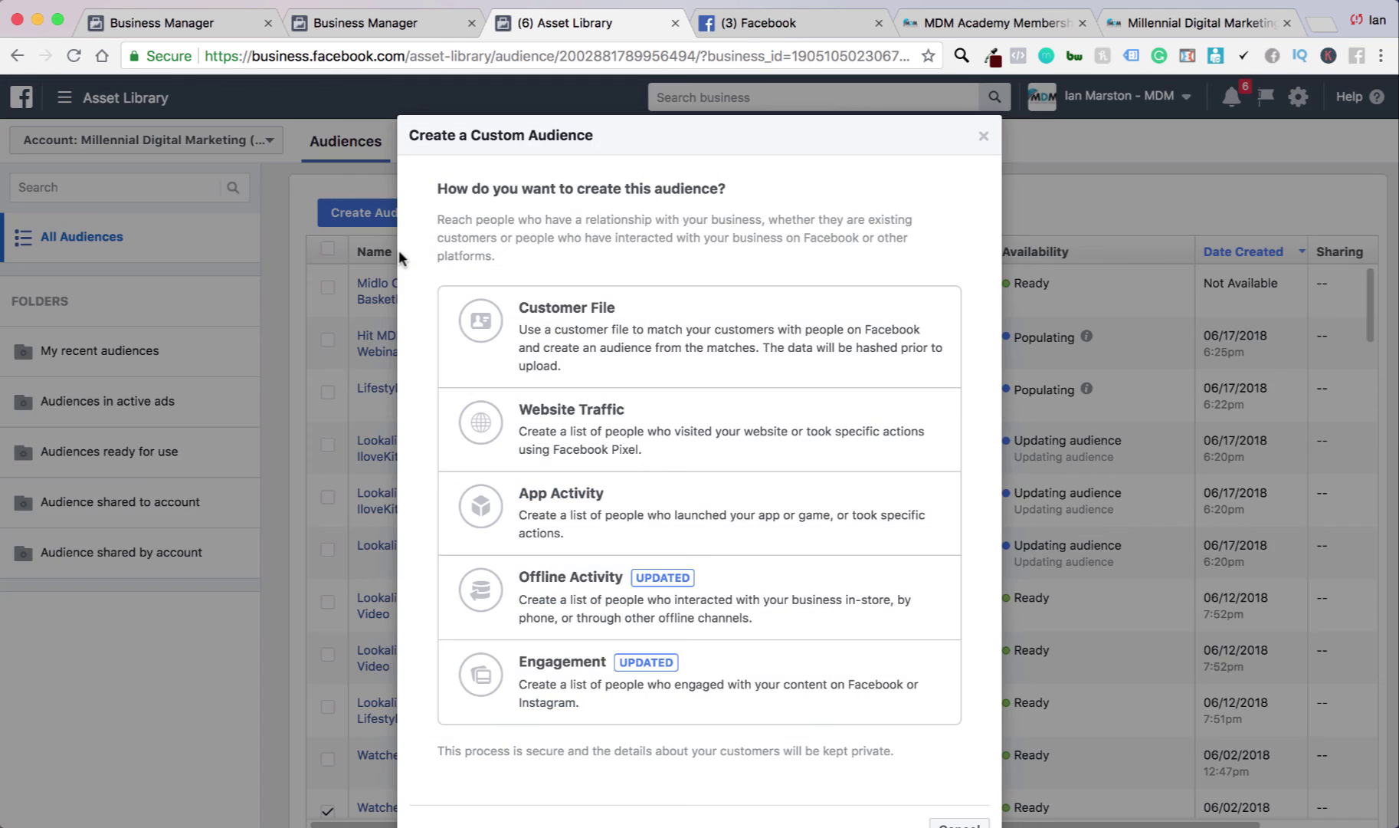
{"action": "left_click", "coordinate": [711, 679]}
{"action": "scroll", "coordinate": [689, 629], "scroll_direction": "down", "scroll_amount": 3}
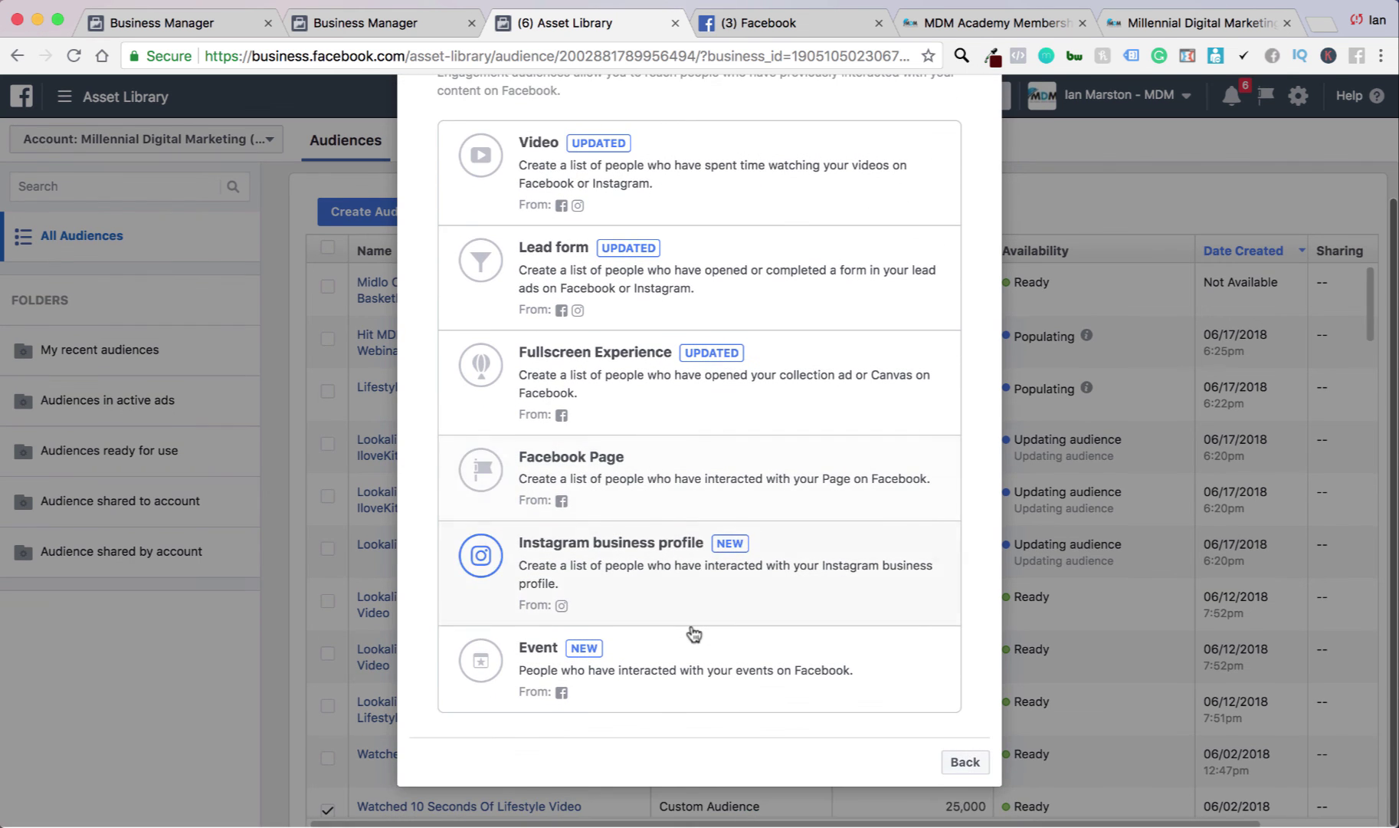
{"action": "scroll", "coordinate": [655, 475], "scroll_direction": "up", "scroll_amount": 1}
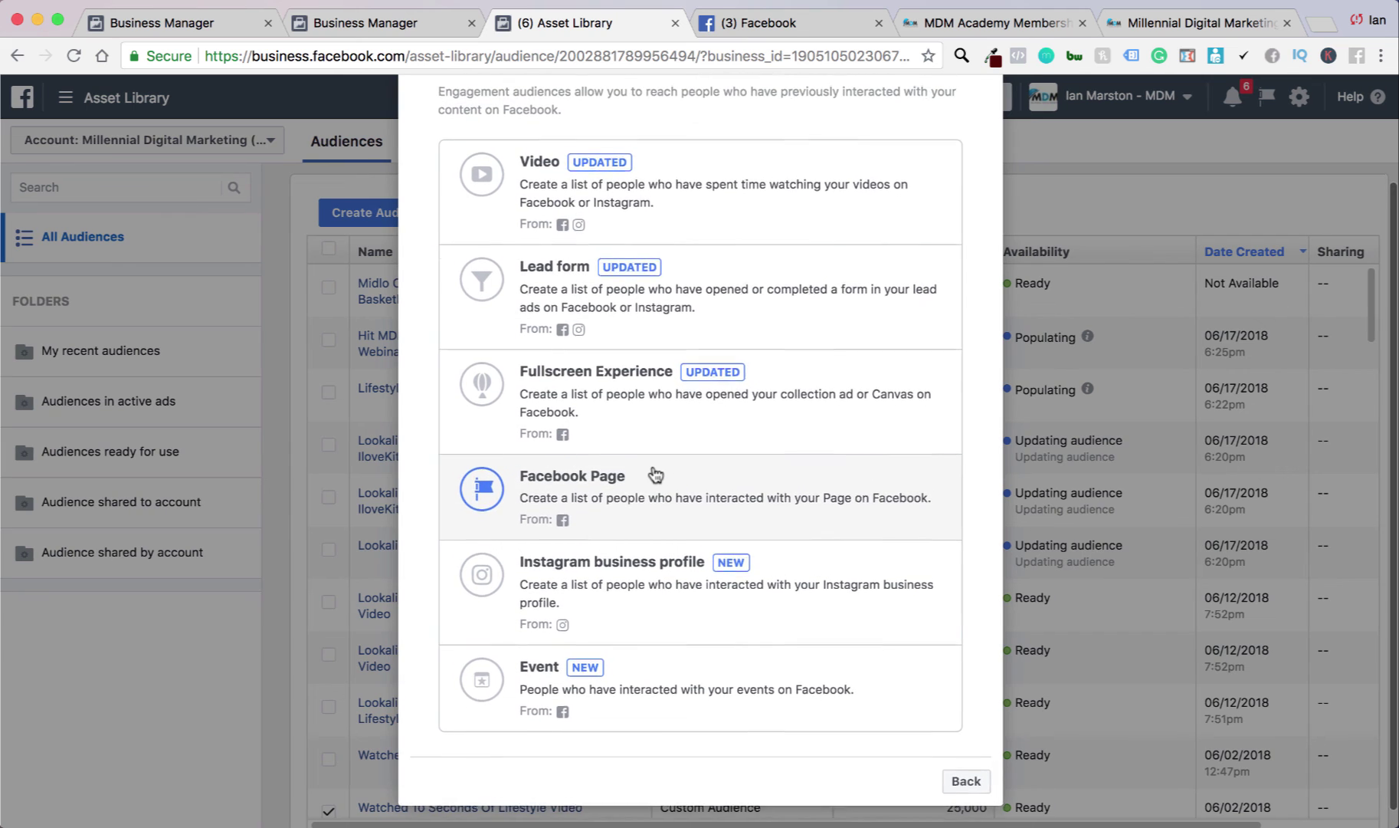